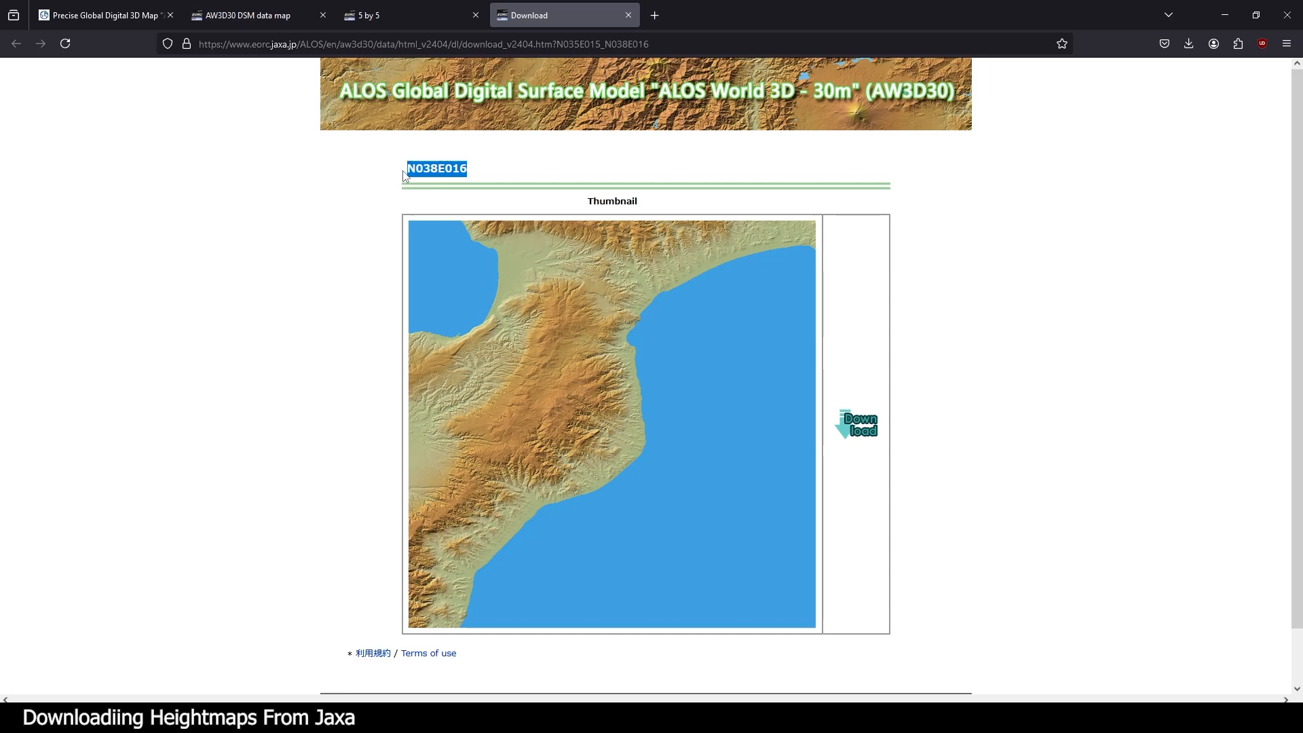
- Download the zipped height data for tile N038E016 from the JAXA page
{"action": "left_click", "coordinate": [500, 163]}
{"action": "left_click", "coordinate": [866, 436]}
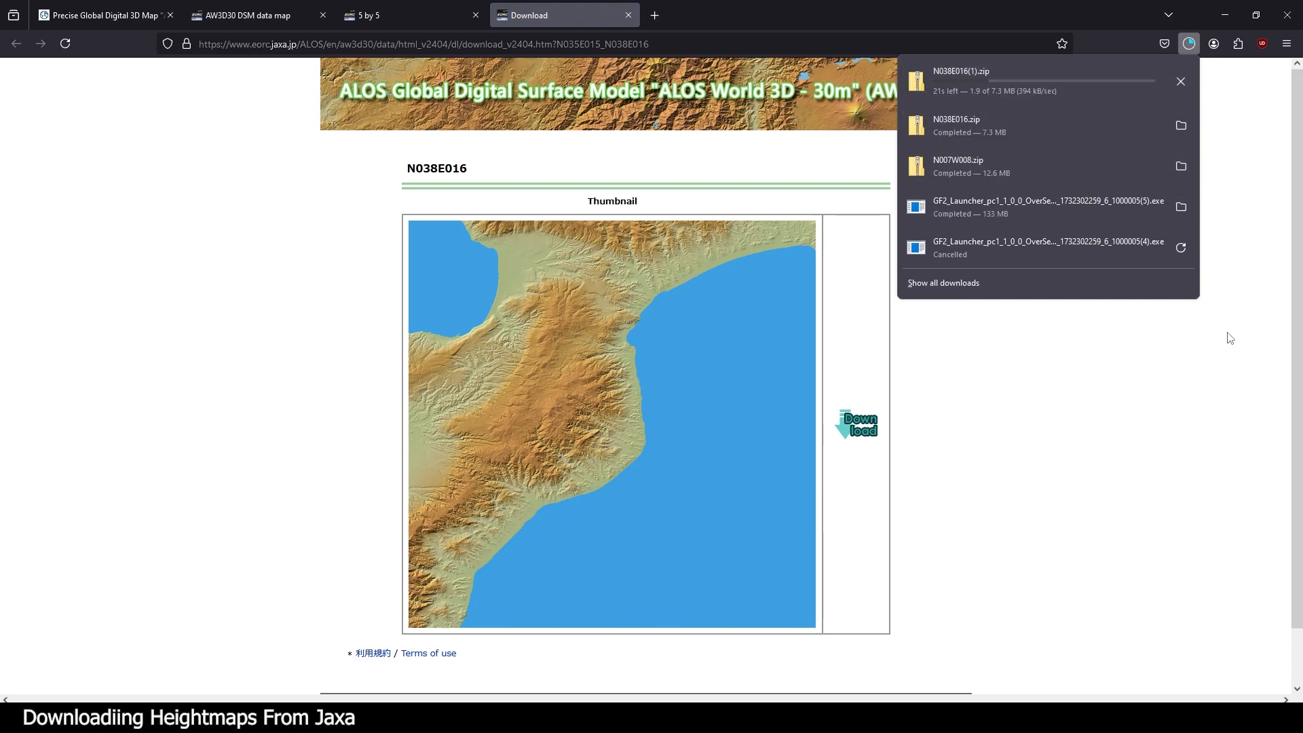
{"action": "left_click", "coordinate": [1118, 427]}
{"action": "left_click", "coordinate": [871, 437]}
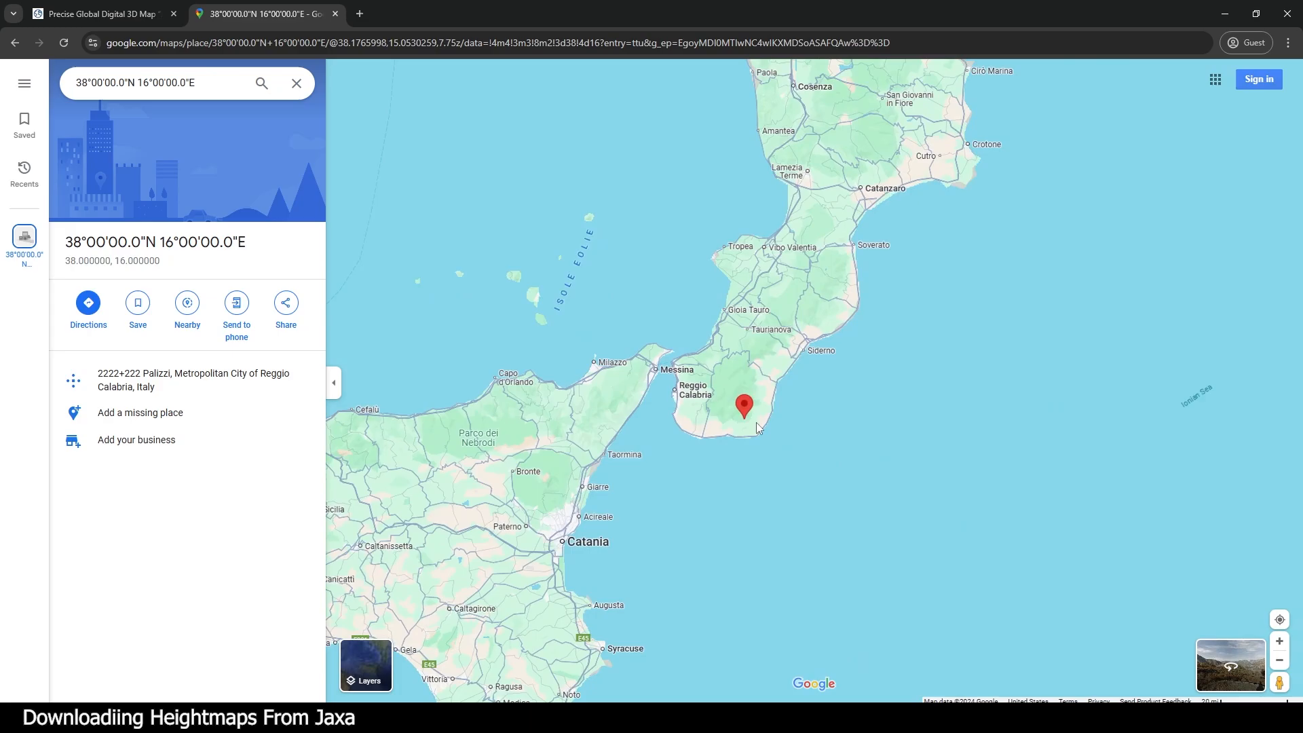
- Examine the terrain around the 38°N 16°E marker in Google Maps
{"action": "scroll", "coordinate": [757, 424], "scroll_direction": "up", "scroll_amount": 10}
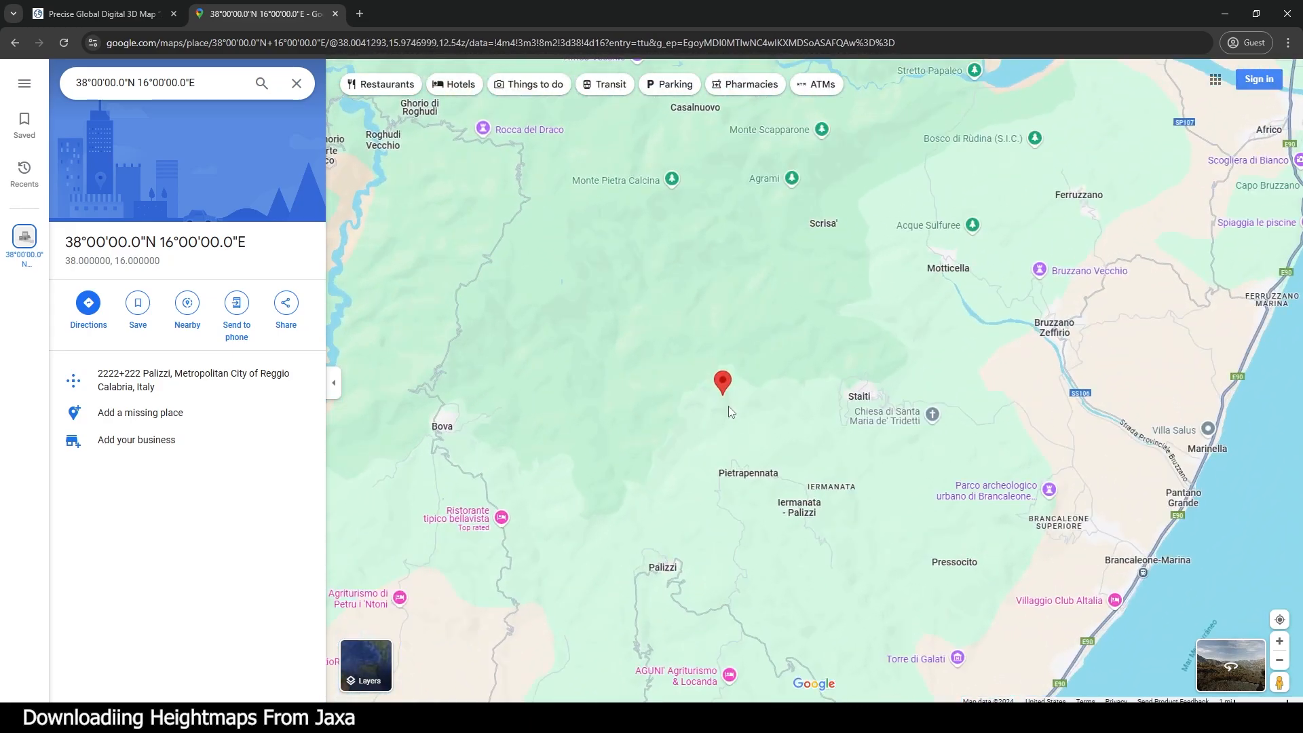
{"action": "scroll", "coordinate": [729, 413], "scroll_direction": "down", "scroll_amount": 3}
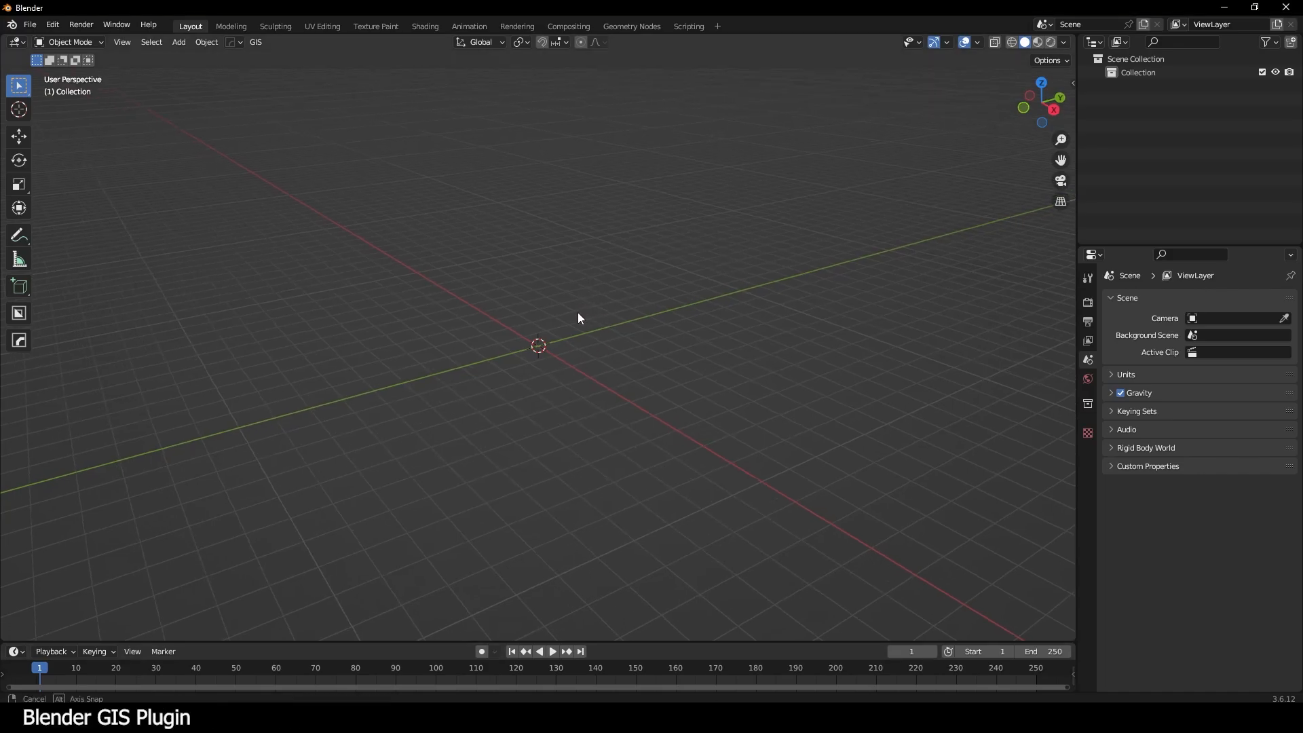
- In Blender, start a BlenderGIS basemap using Google as the source and Satellite as the layer
{"action": "middle_click_drag", "start_coordinate": [579, 318], "coordinate": [556, 312]}
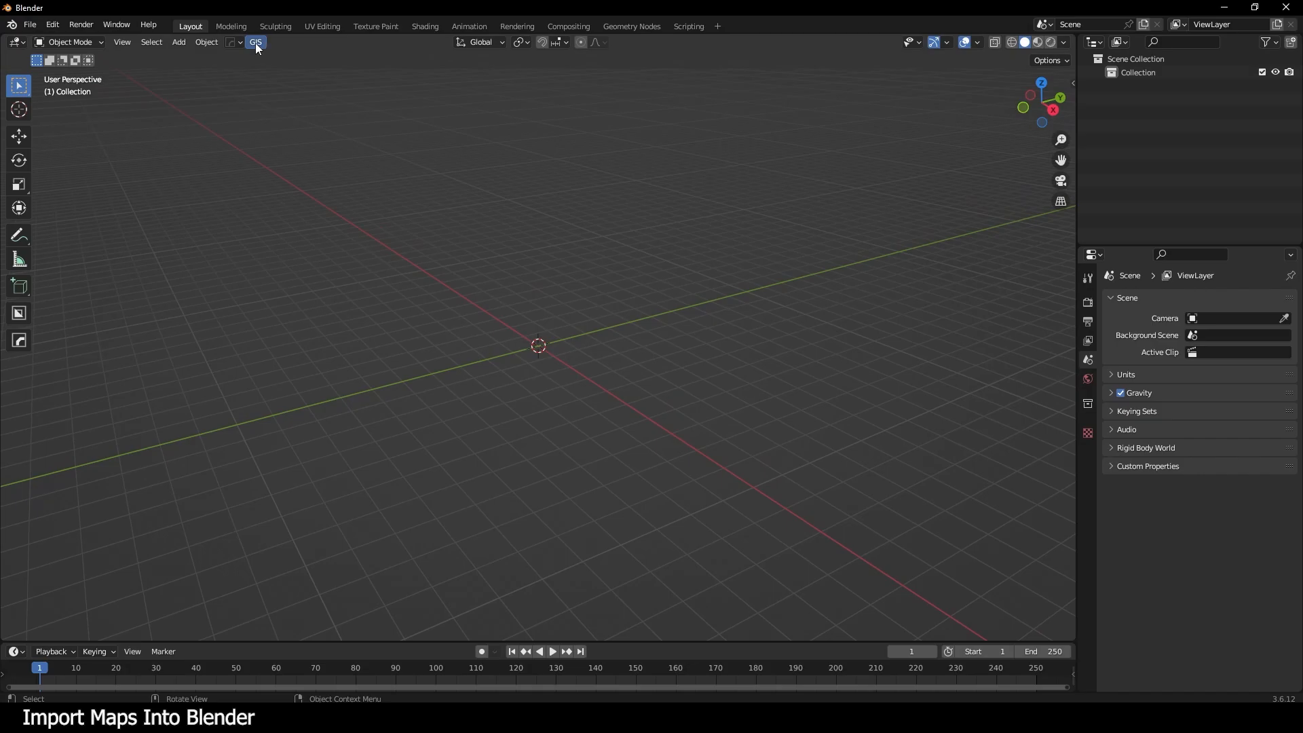
{"action": "left_click", "coordinate": [253, 43]}
{"action": "mouse_move", "coordinate": [284, 77]}
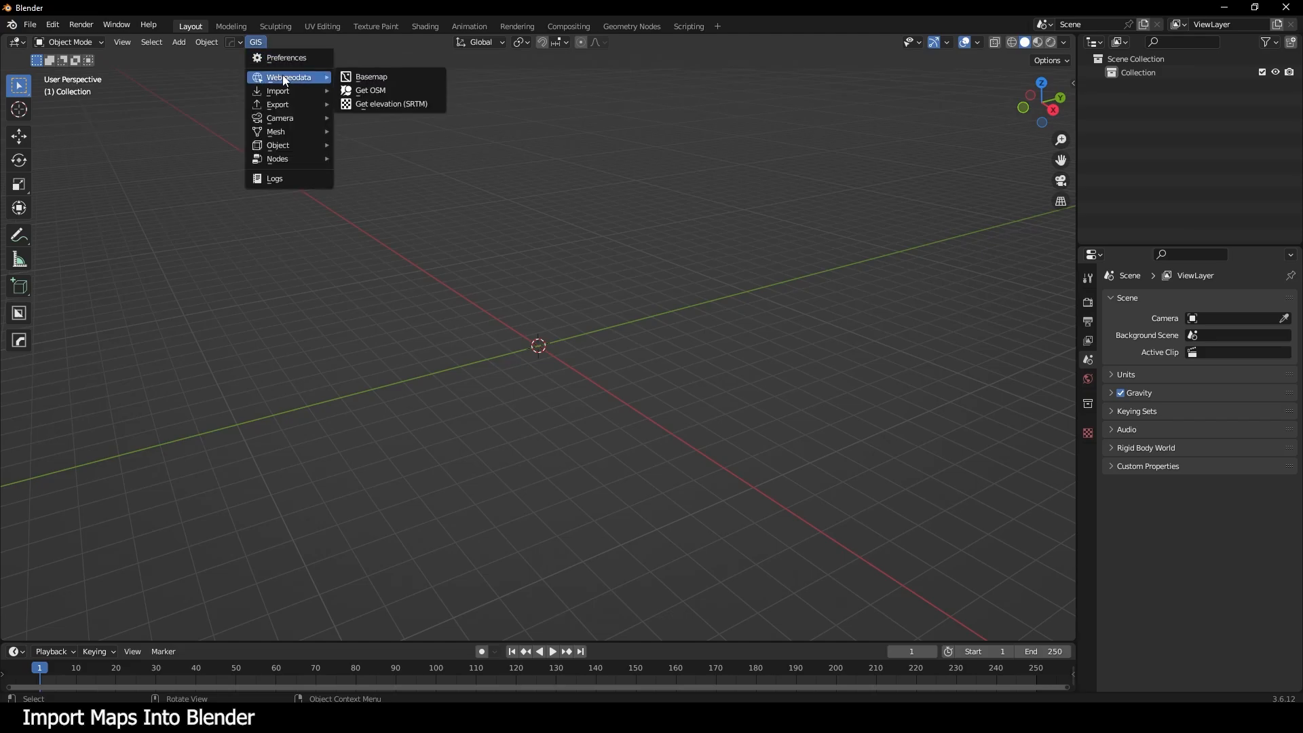
{"action": "left_click", "coordinate": [394, 78]}
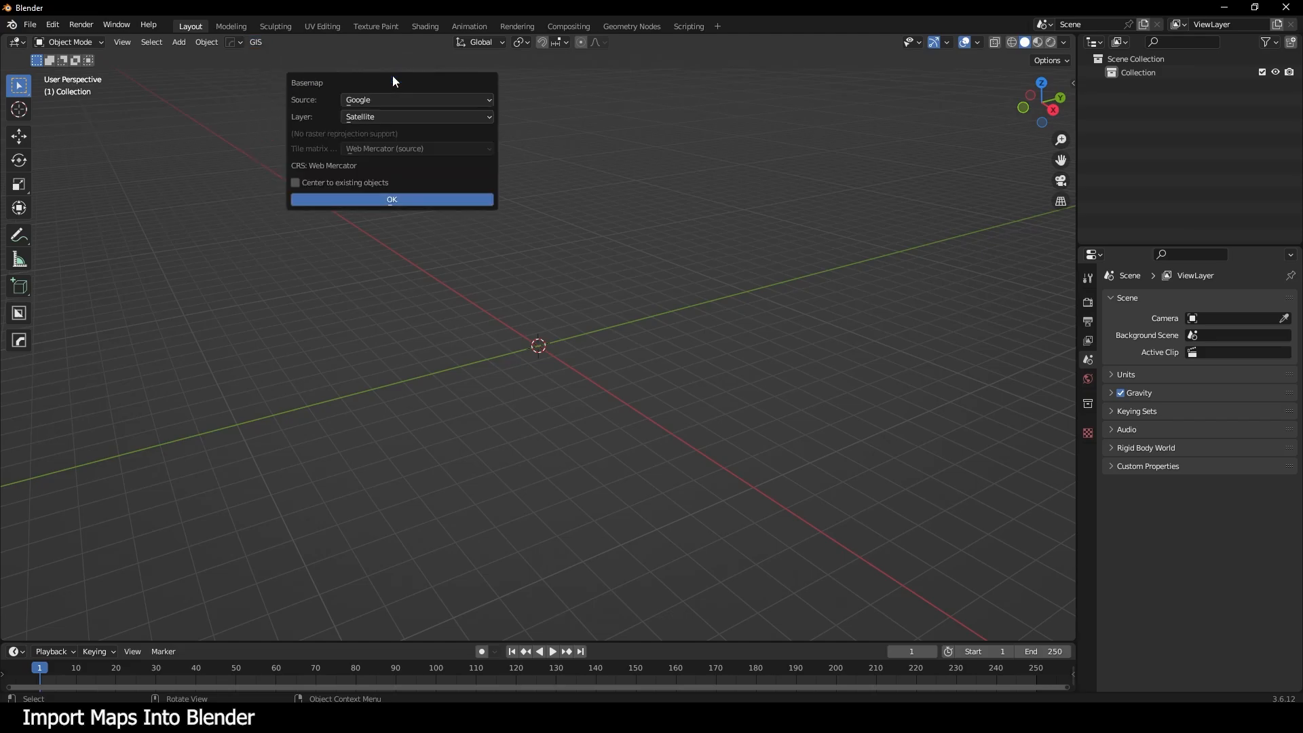
{"action": "left_click", "coordinate": [389, 200]}
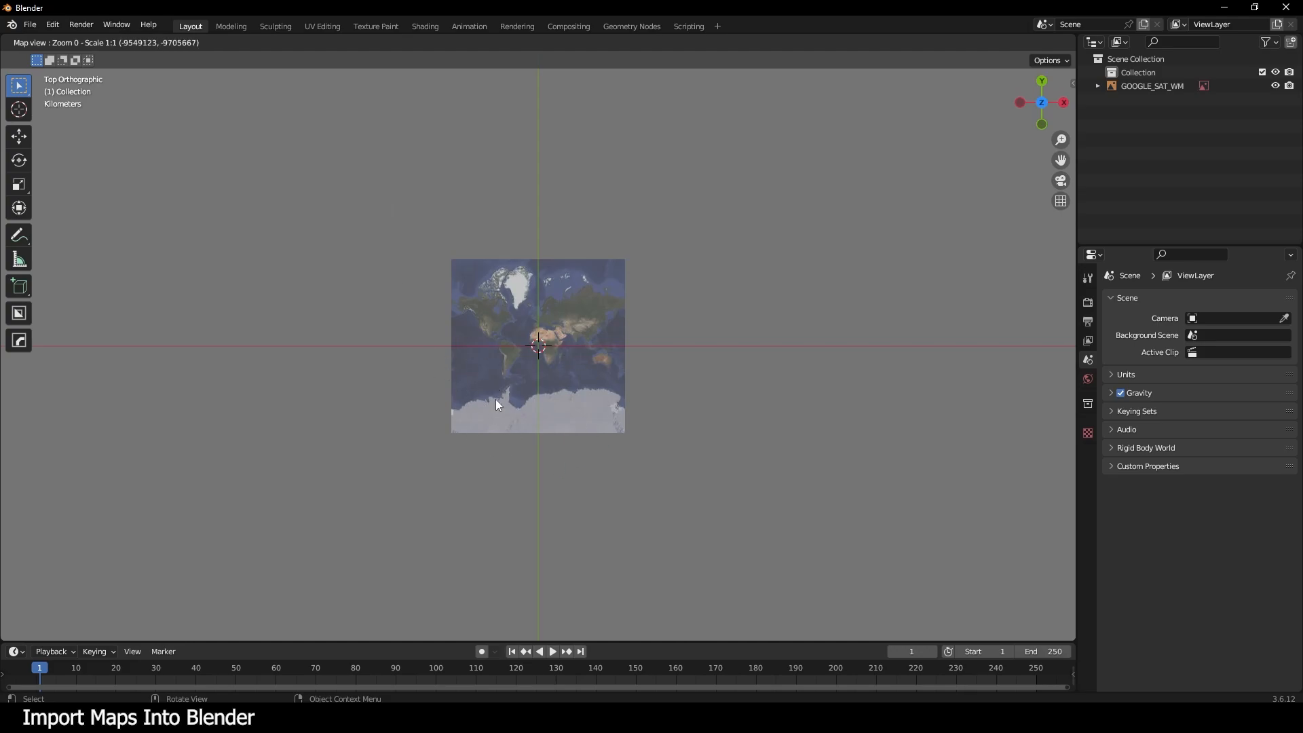
- Check the tile's location in Google Maps and its N038E016 name on the JAXA download page in the browsers
{"action": "mouse_move", "coordinate": [674, 720]}
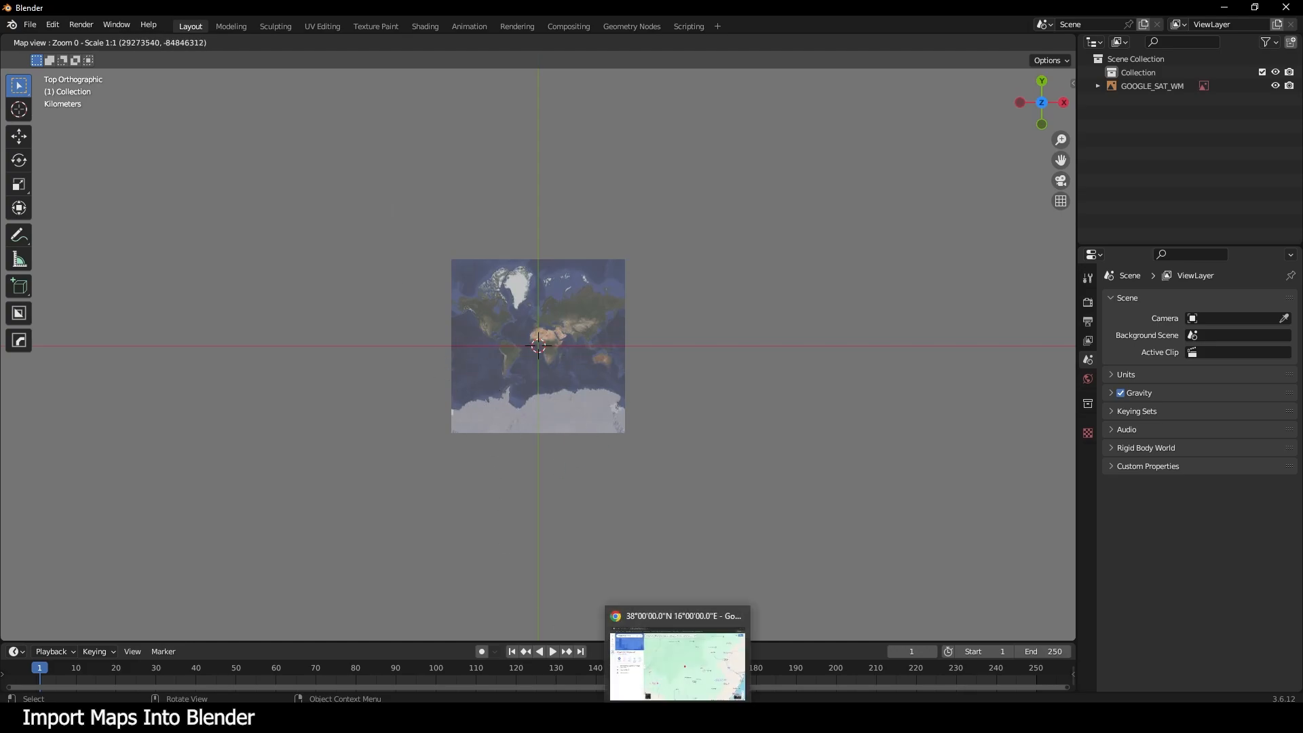
{"action": "left_click", "coordinate": [674, 662]}
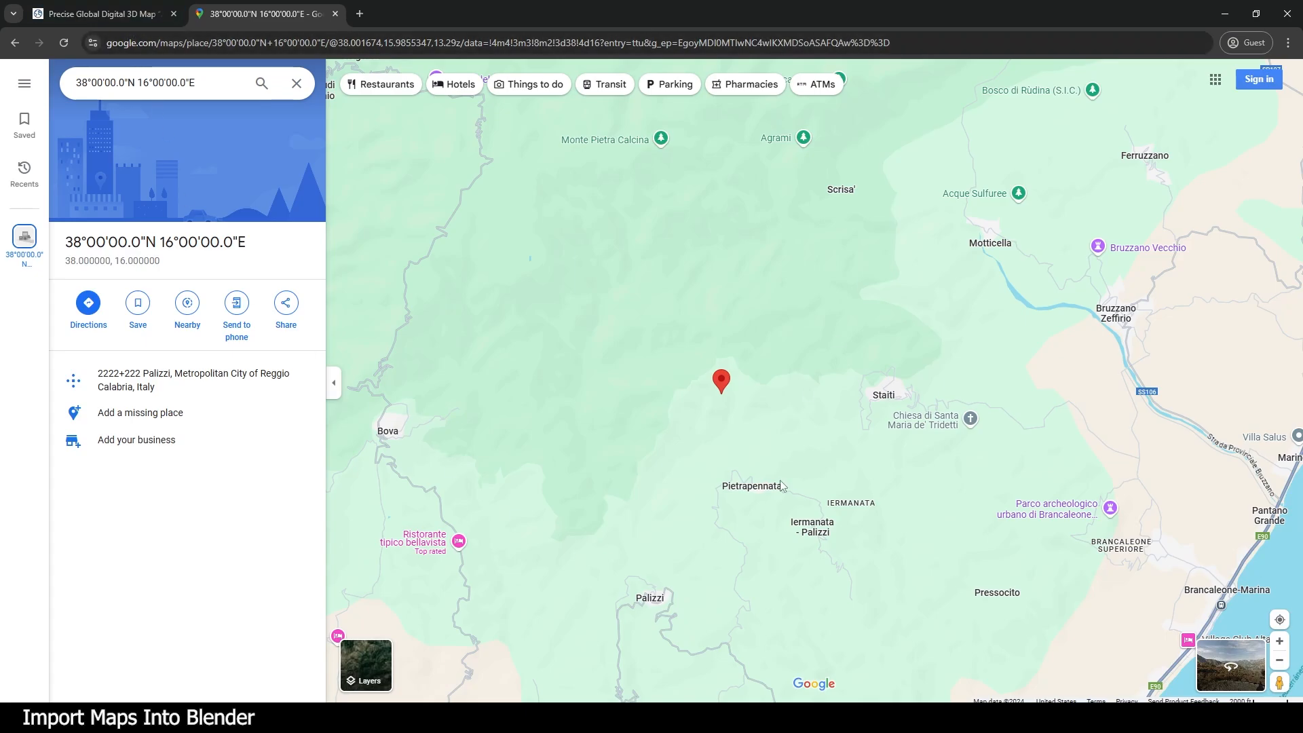
{"action": "key", "text": "alt+Tab"}
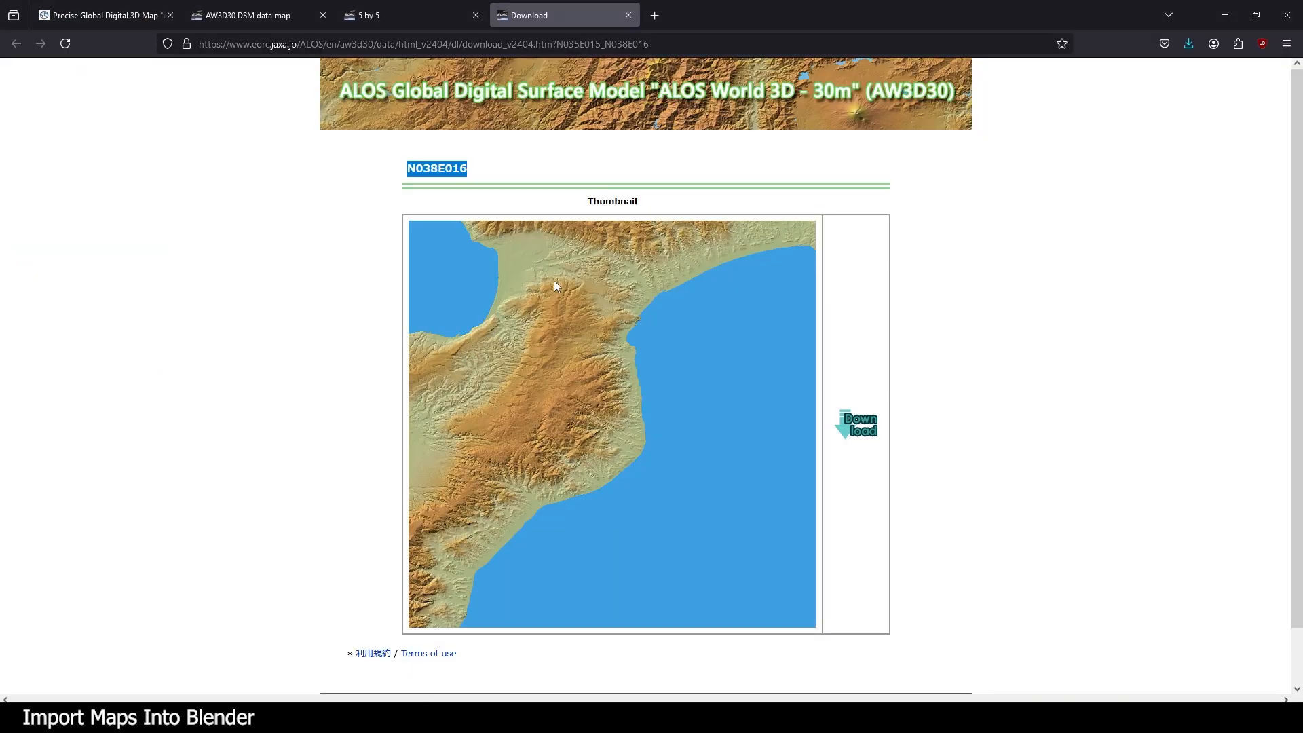
{"action": "left_click", "coordinate": [340, 217]}
{"action": "double_click", "coordinate": [404, 170]}
{"action": "left_click", "coordinate": [146, 570]}
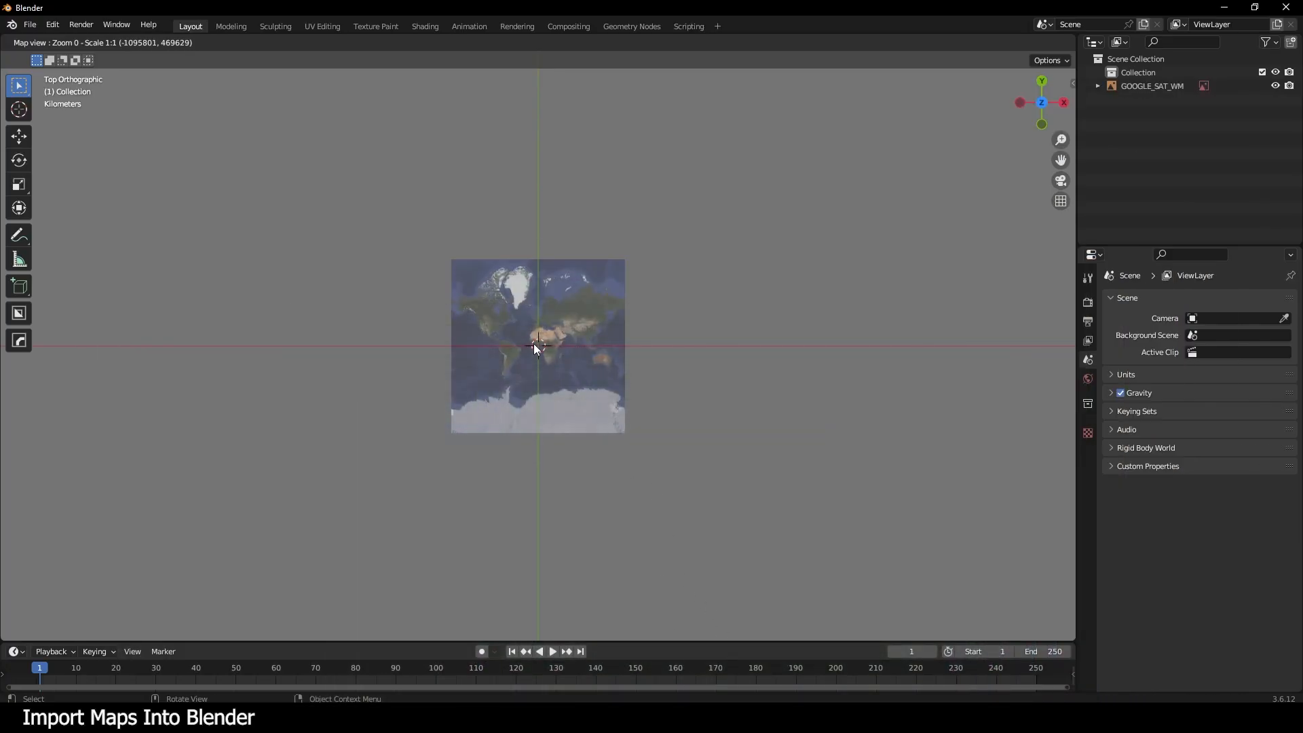
- Back in Blender, move the basemap to 38.5,16.5 at zoom level 11 and export the view as a textured plane
{"action": "key", "text": "g"}
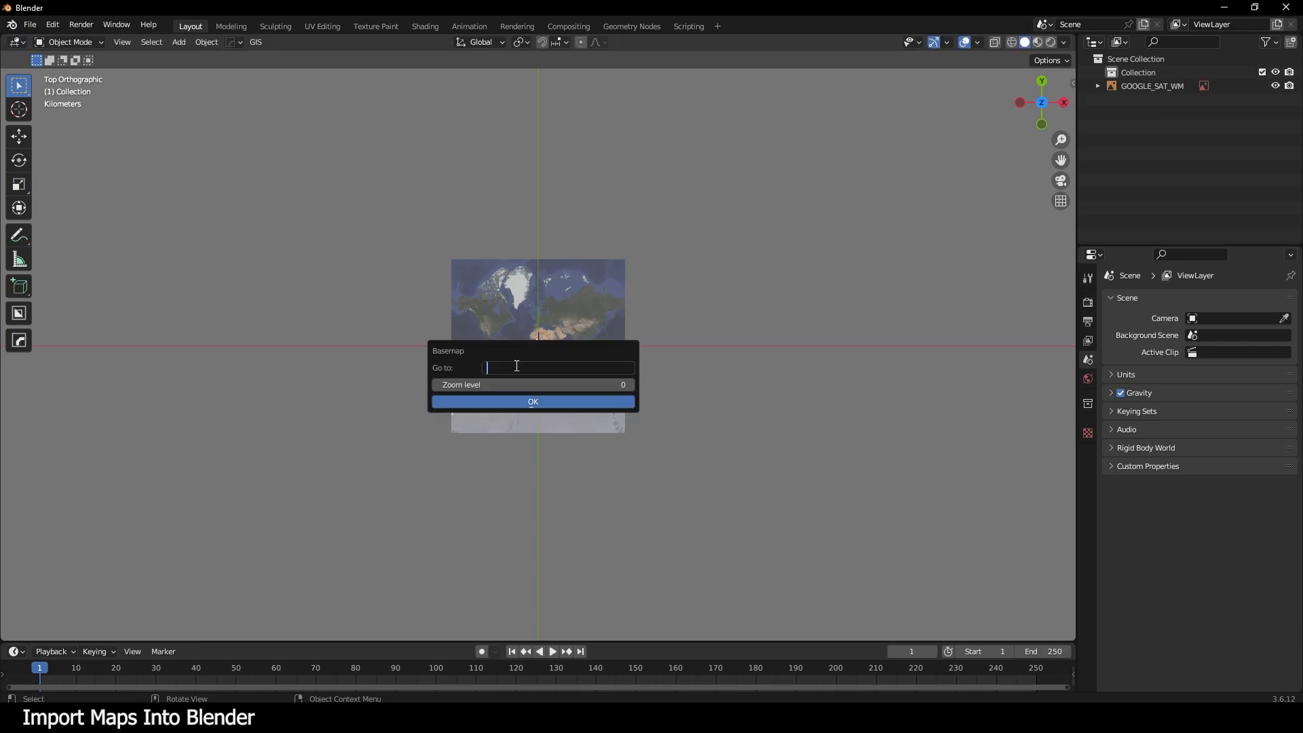
{"action": "type", "text": "38.5,16.5"}
{"action": "key", "text": "Return"}
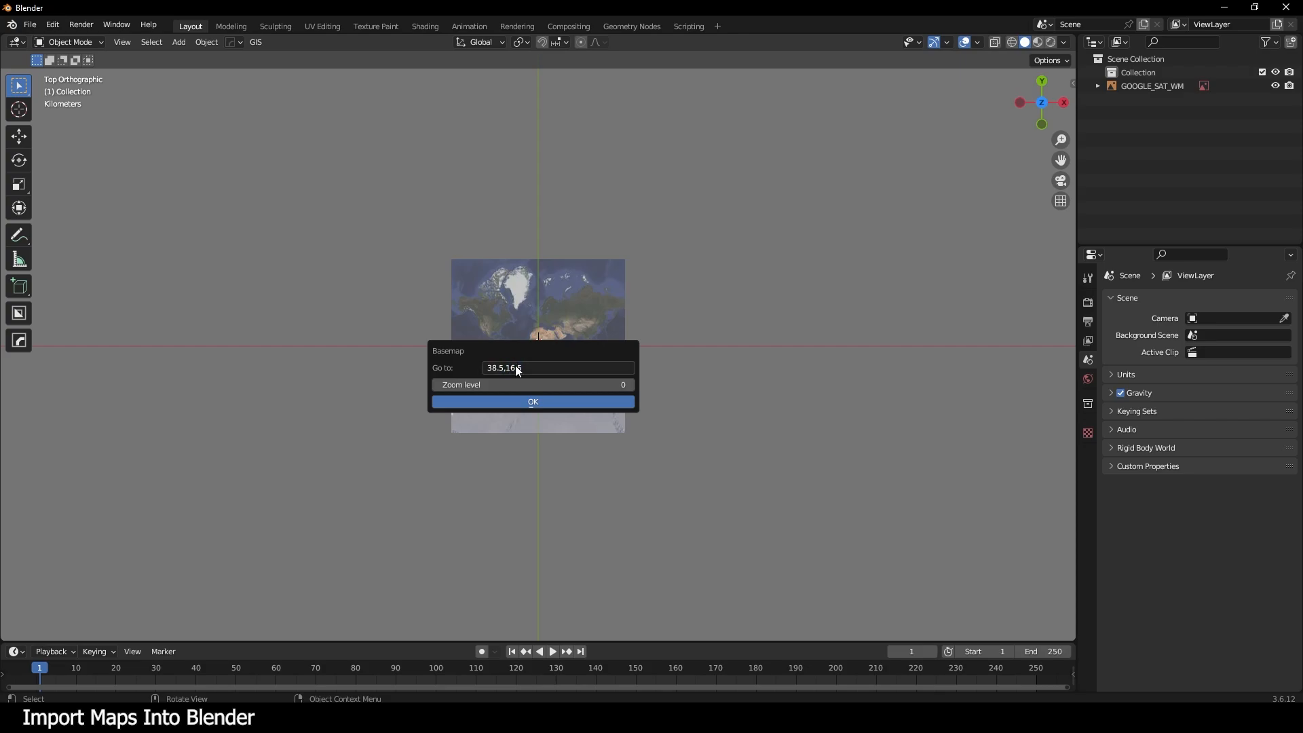
{"action": "left_click", "coordinate": [612, 385]}
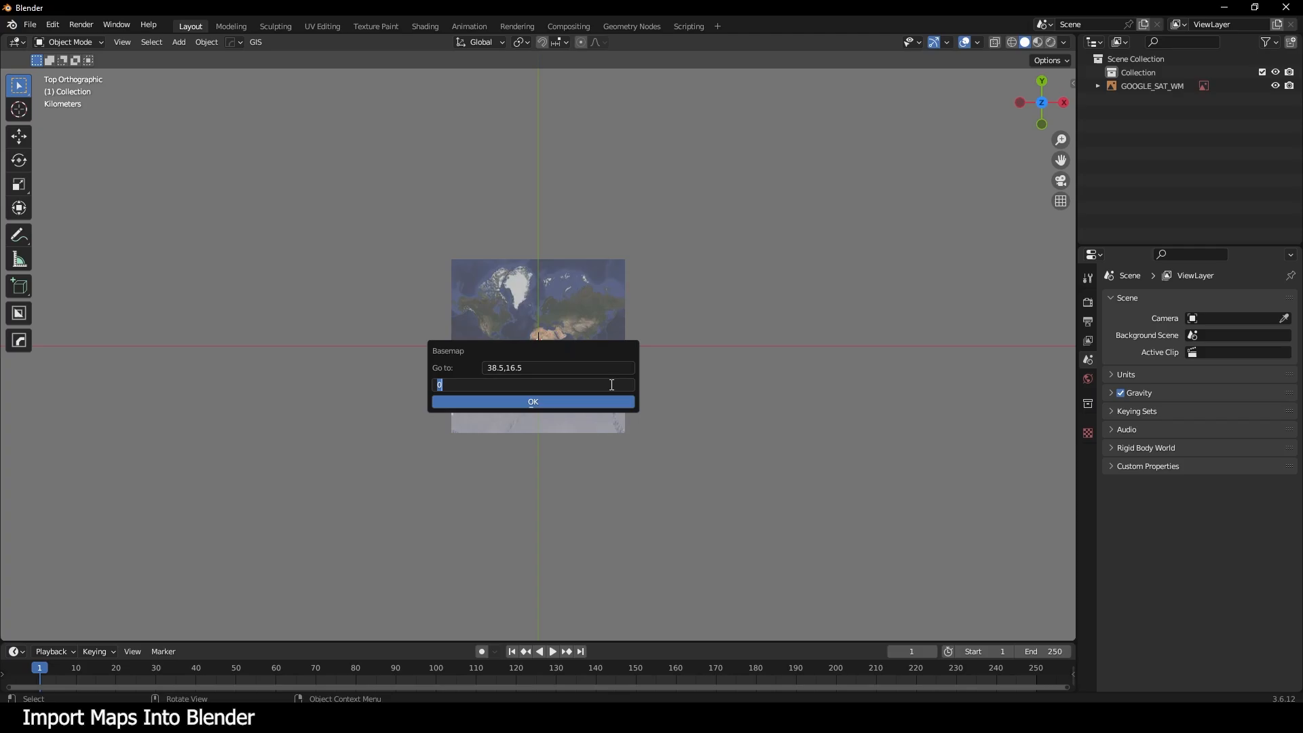
{"action": "type", "text": "11"}
{"action": "left_click", "coordinate": [481, 404]}
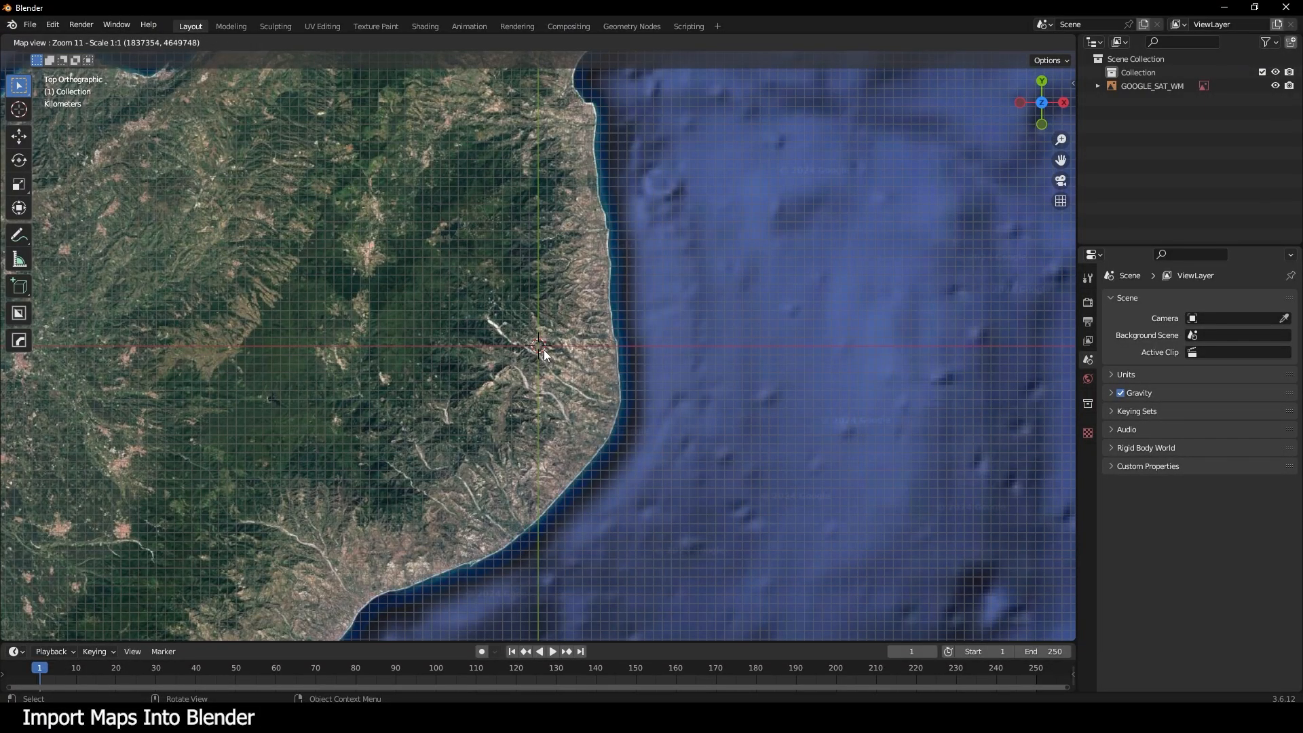
{"action": "key", "text": "e"}
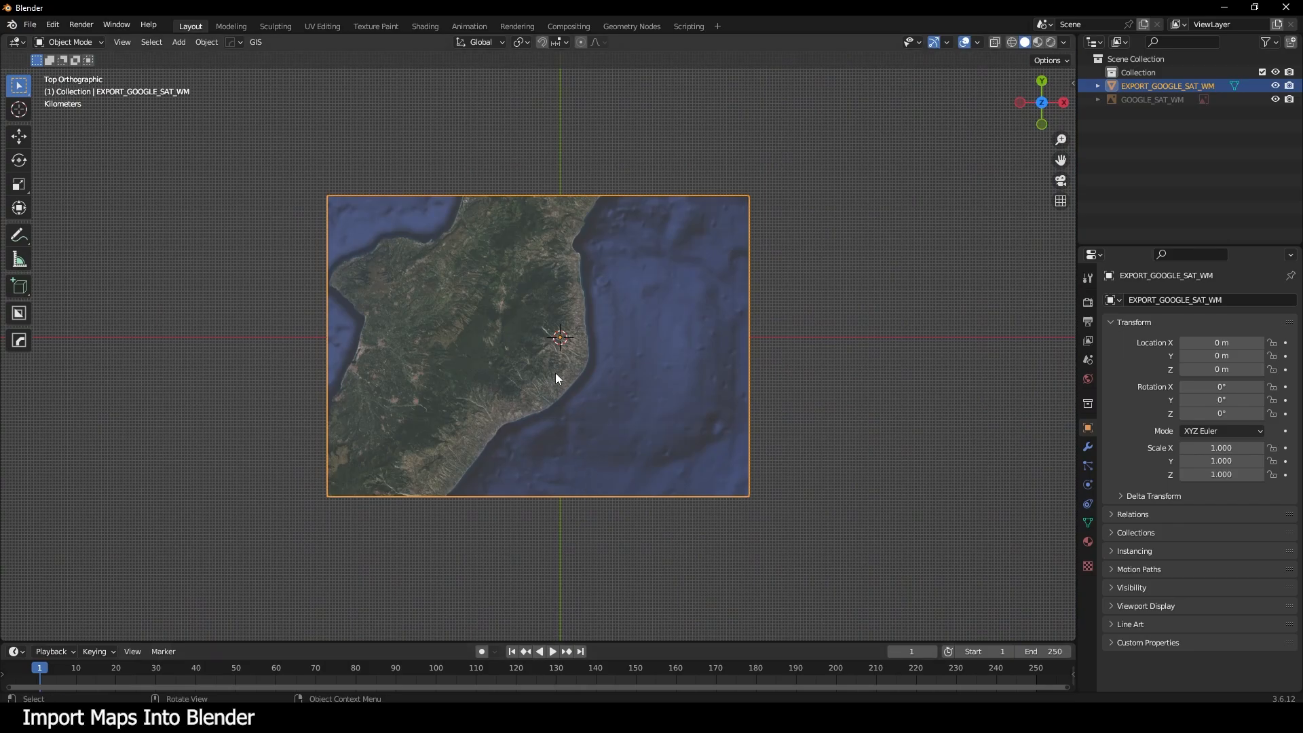
{"action": "left_click", "coordinate": [776, 345]}
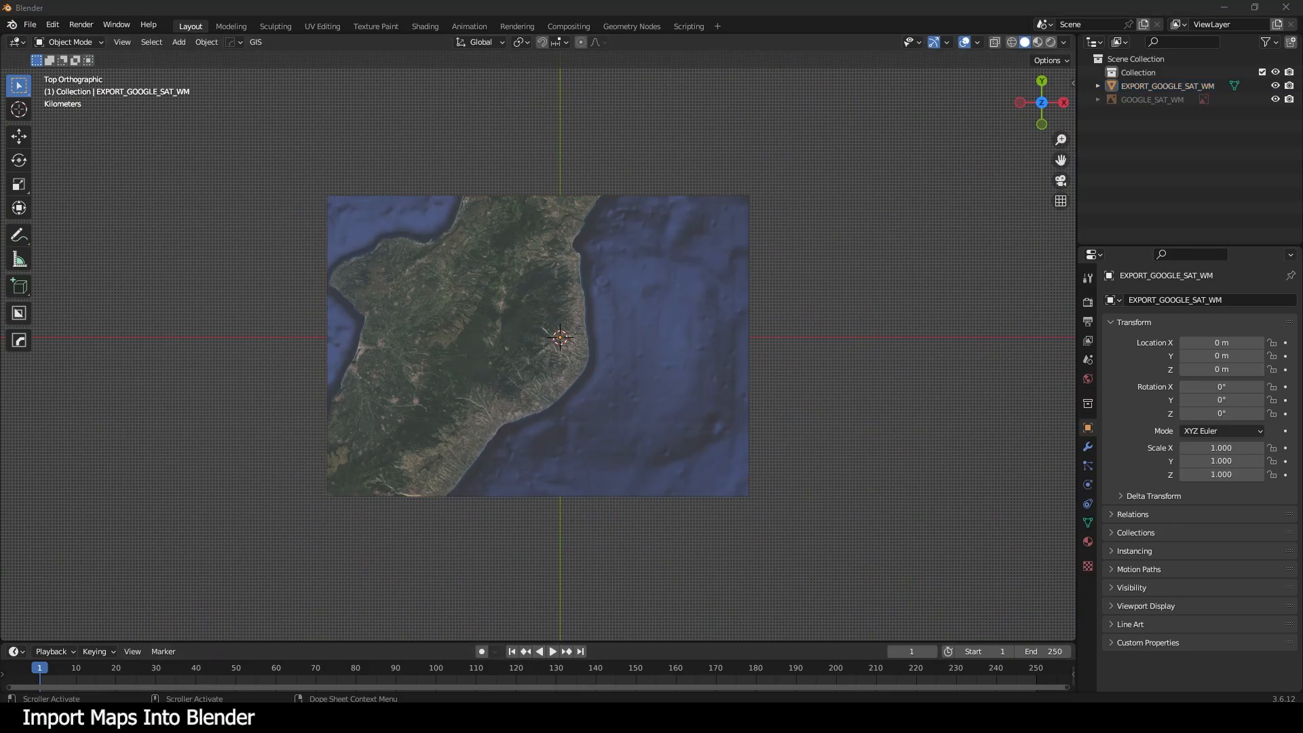
- In File Explorer, open the extracted N038E016 folder and inspect the ALPSMLC30_N038E016_DSM TIF image
{"action": "key", "text": "alt+Tab"}
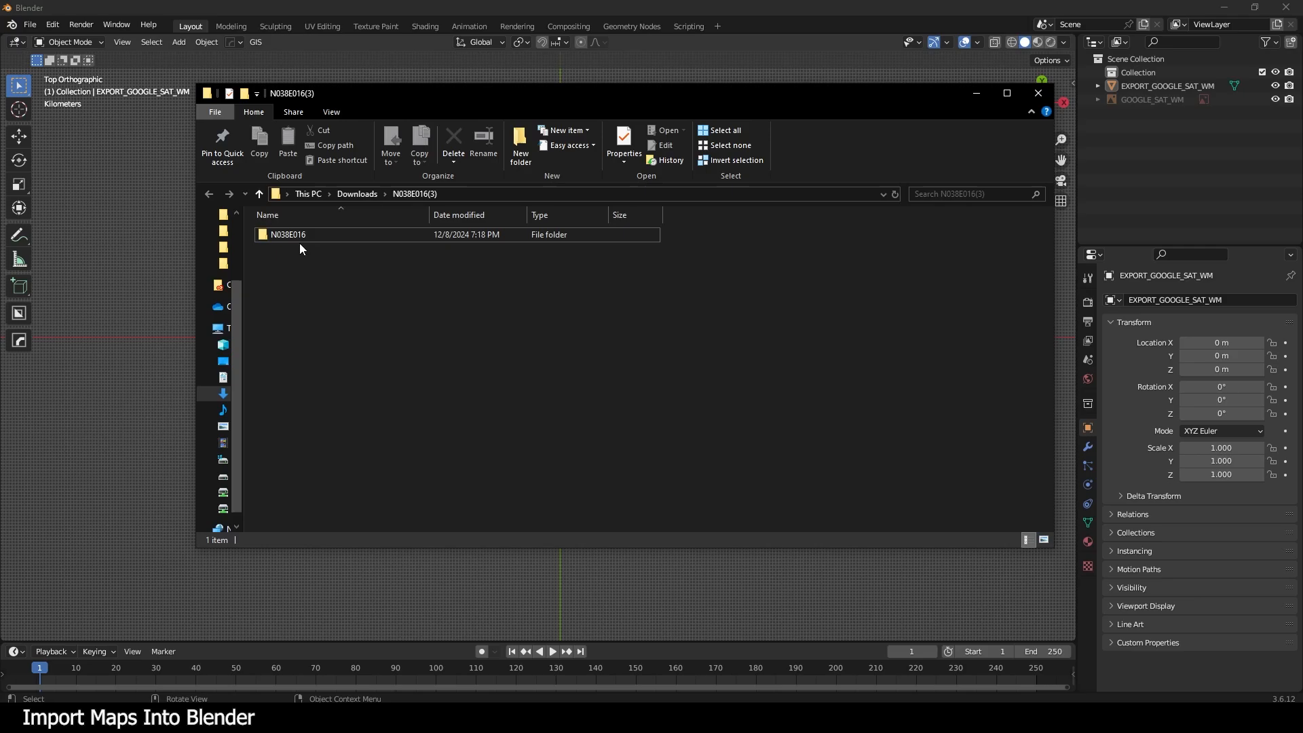
{"action": "double_click", "coordinate": [296, 235]}
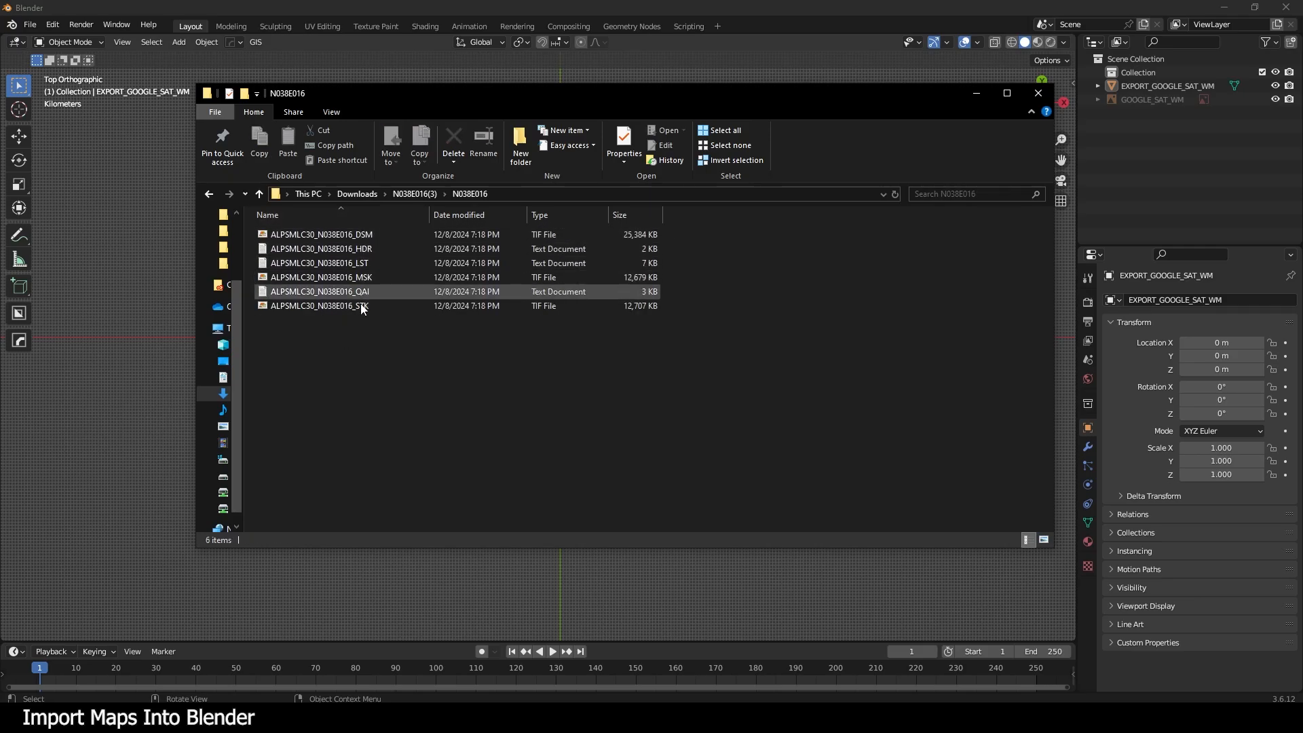
{"action": "double_click", "coordinate": [354, 233]}
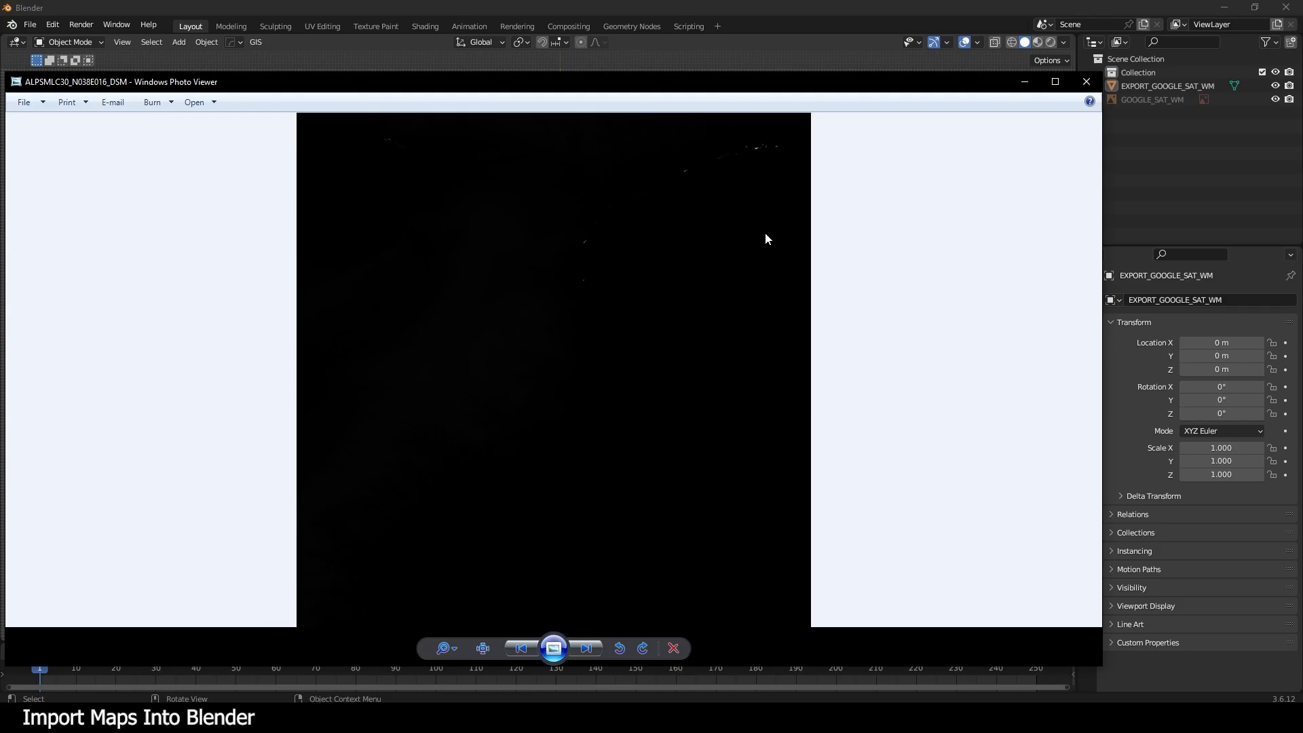
{"action": "left_click", "coordinate": [1086, 81]}
{"action": "left_click", "coordinate": [492, 418]}
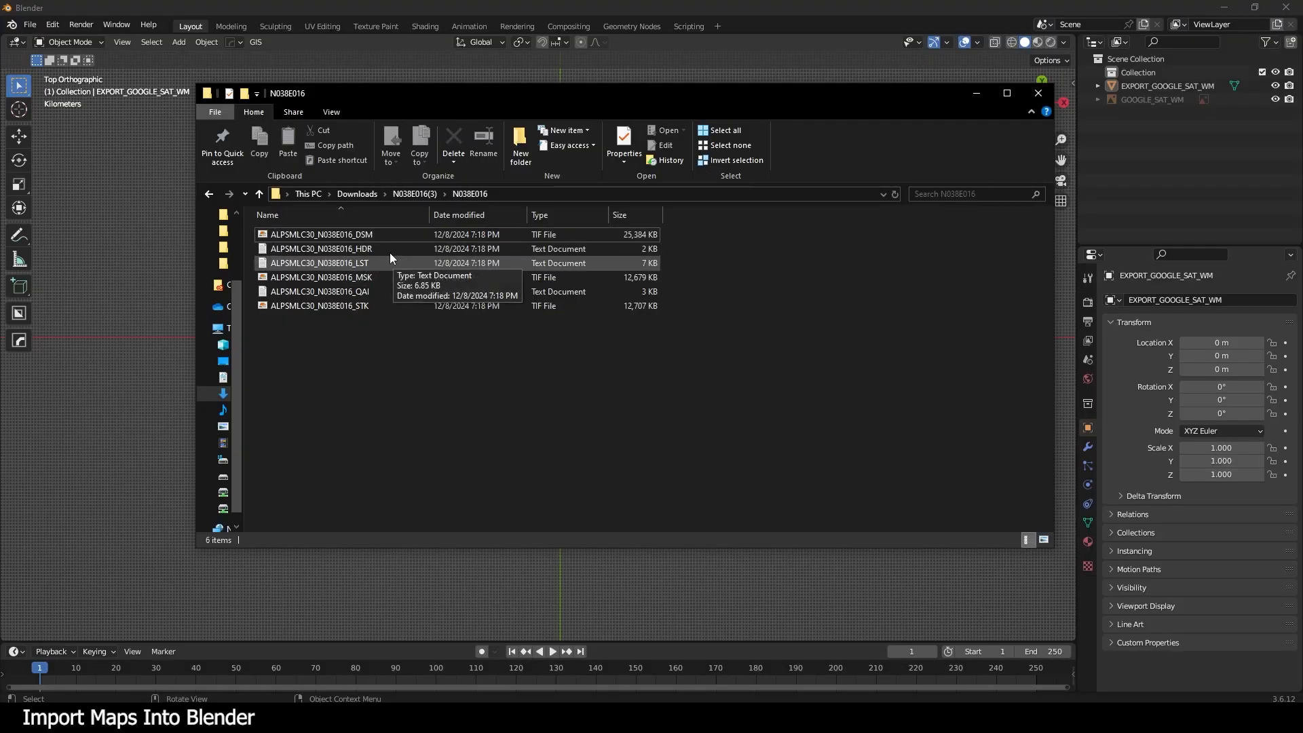
{"action": "left_click", "coordinate": [368, 235]}
{"action": "left_click", "coordinate": [506, 480]}
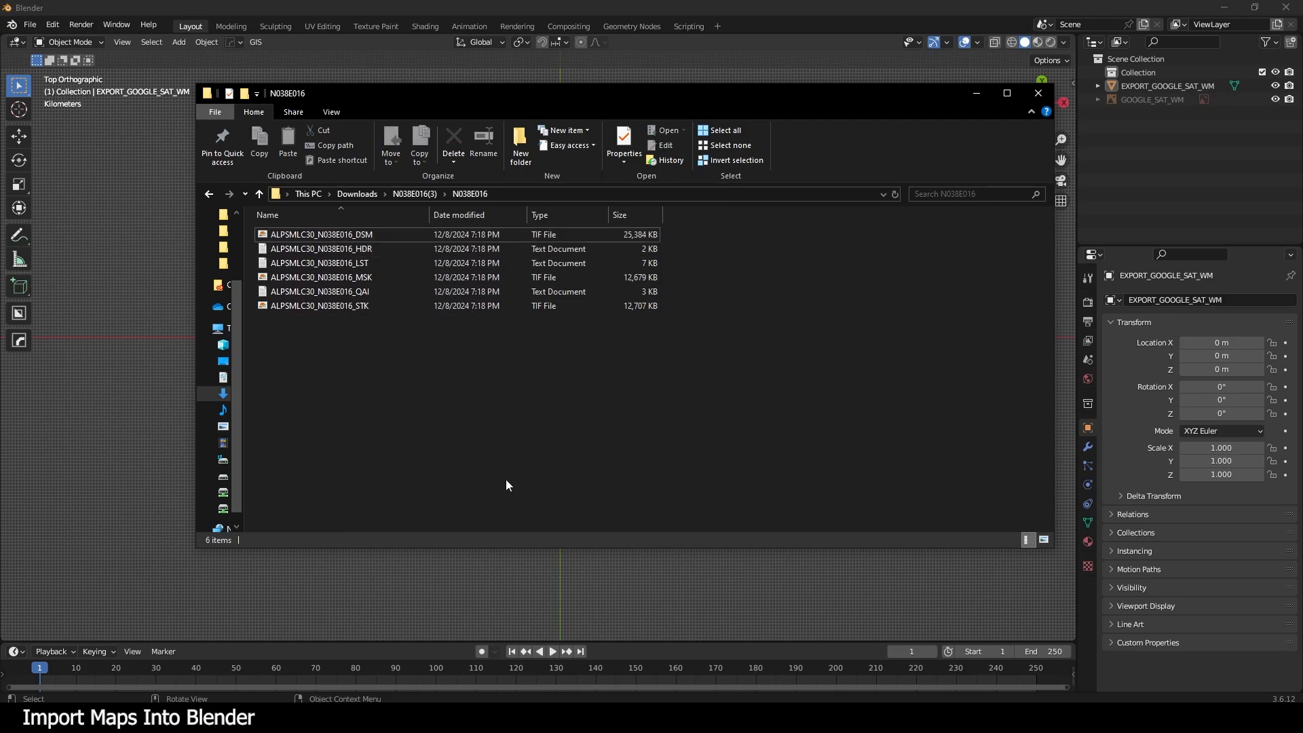
- Open the Windows Calculator and multiply 3600 by 30 to get the tile's real-world side length
{"action": "key", "text": "super+s"}
{"action": "type", "text": "cal"}
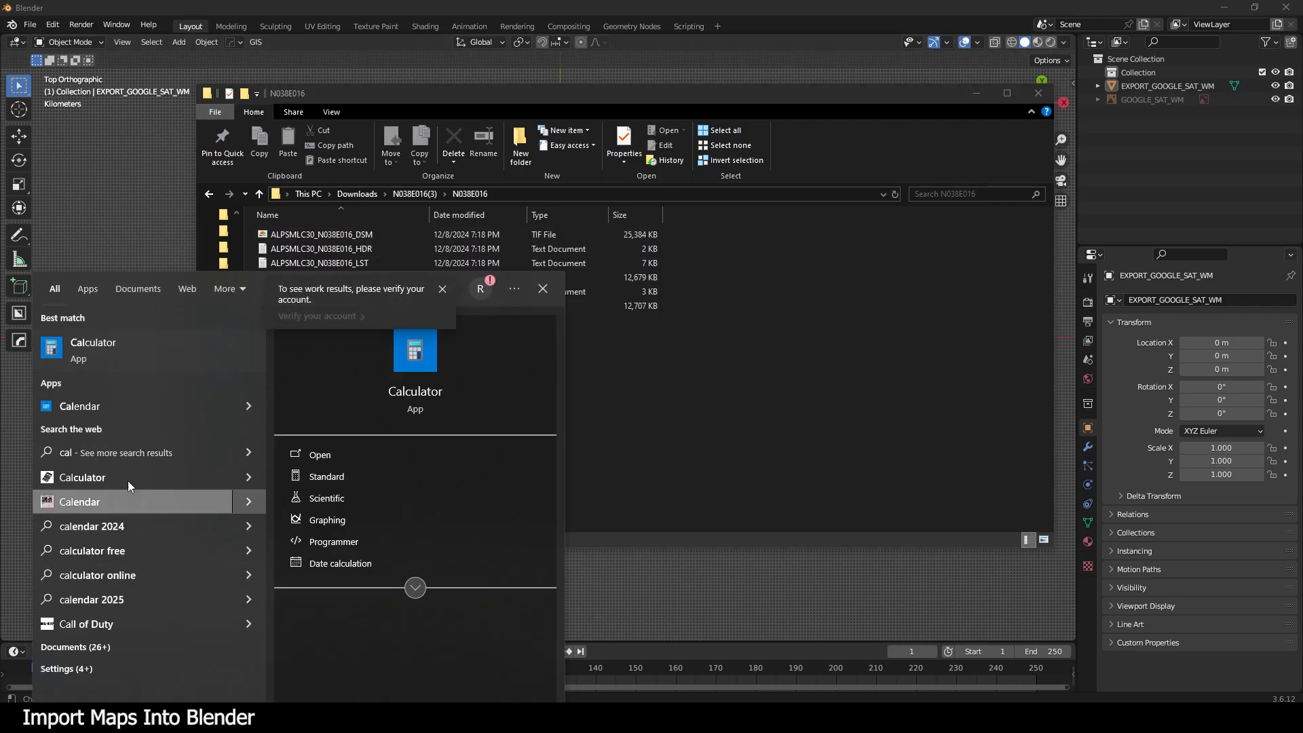
{"action": "left_click", "coordinate": [120, 344]}
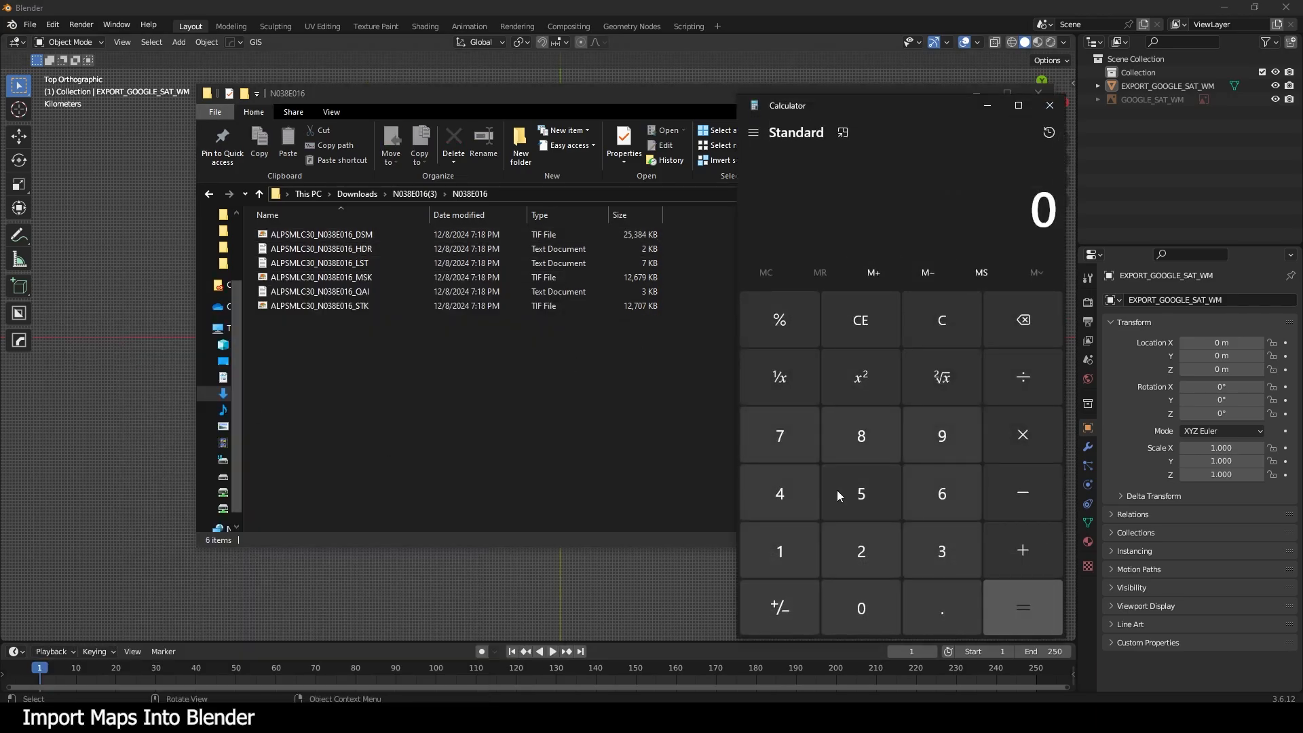
{"action": "left_click", "coordinate": [921, 555]}
{"action": "left_click", "coordinate": [926, 505]}
{"action": "left_click", "coordinate": [853, 611]}
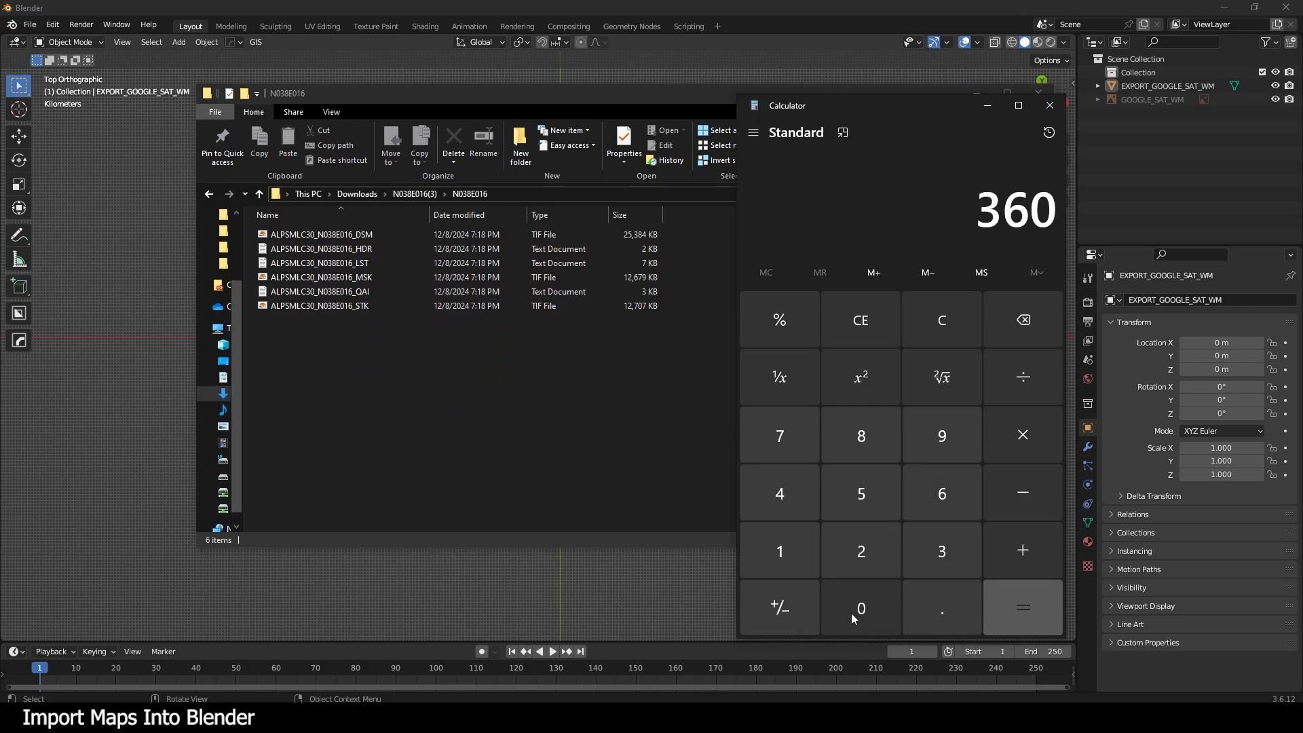
{"action": "left_click", "coordinate": [852, 611]}
{"action": "left_click", "coordinate": [1021, 440]}
{"action": "left_click", "coordinate": [947, 551]}
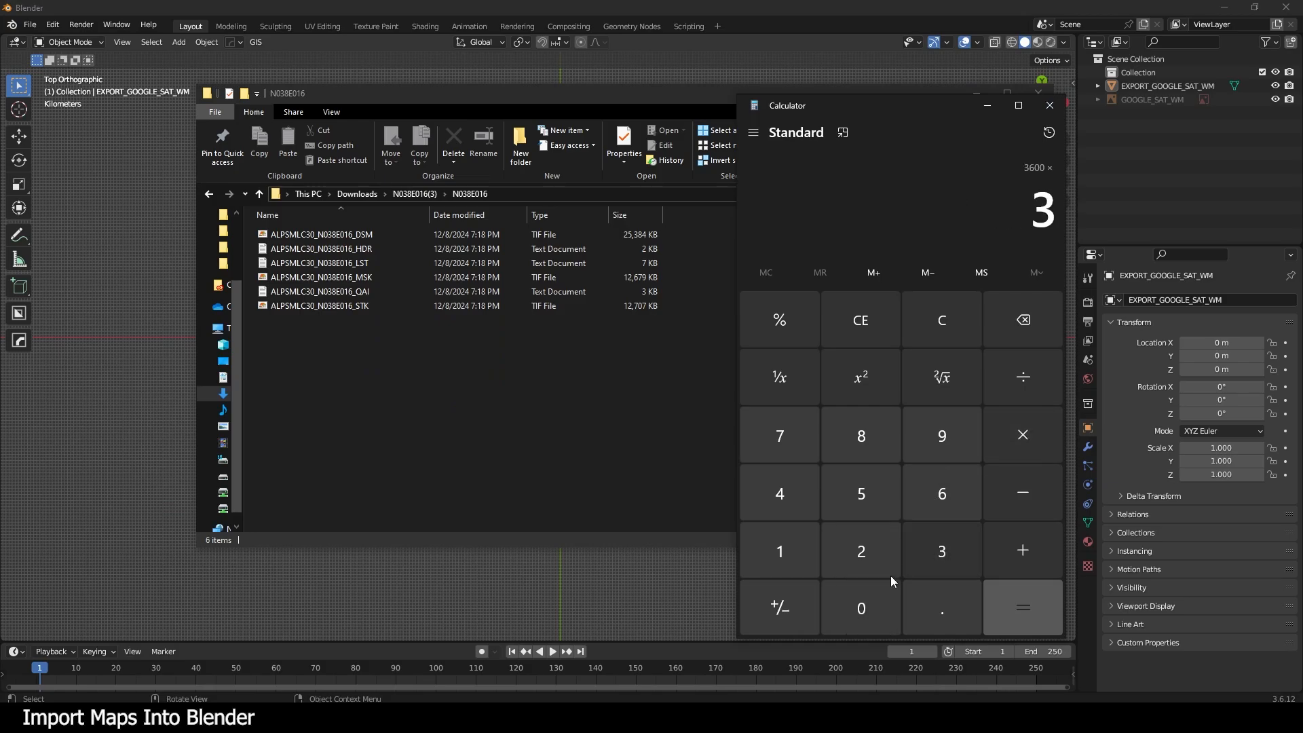
{"action": "left_click", "coordinate": [869, 600]}
{"action": "left_click", "coordinate": [1022, 603]}
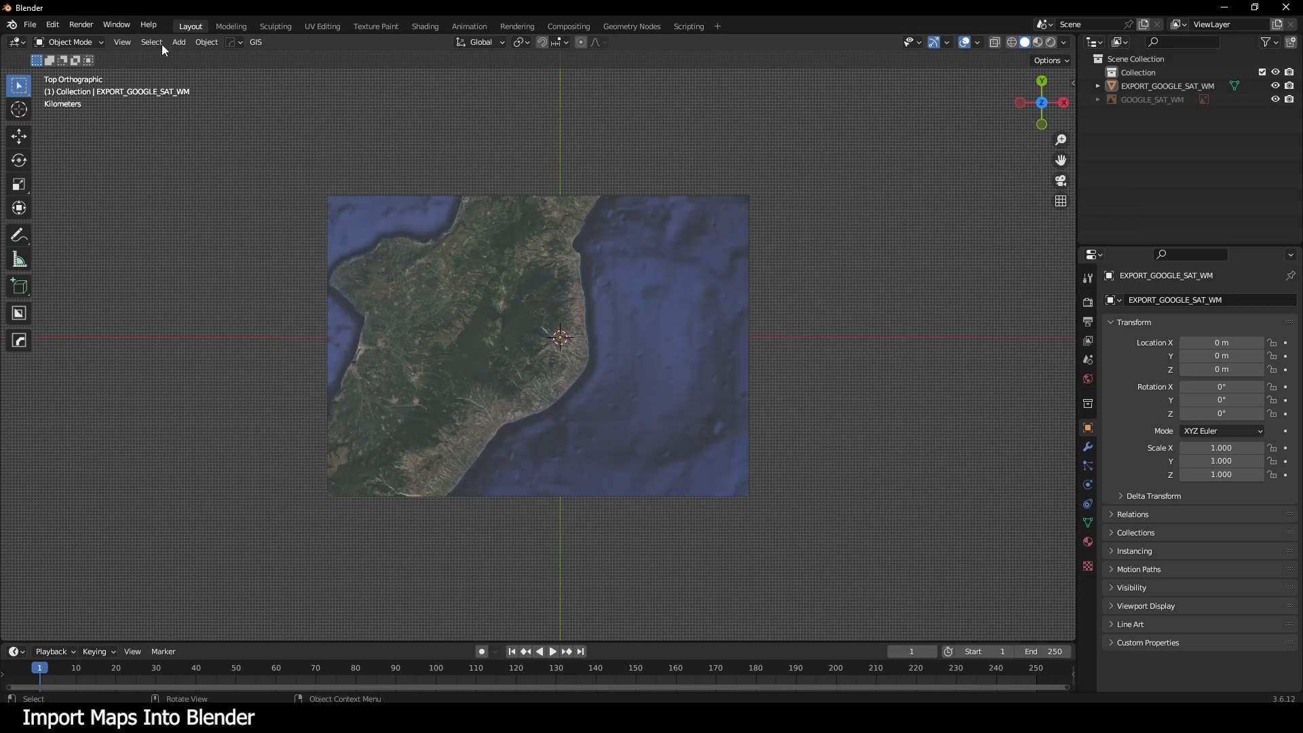
- In Blender, add a mesh plane at the centre of the satellite map
{"action": "left_click", "coordinate": [207, 43]}
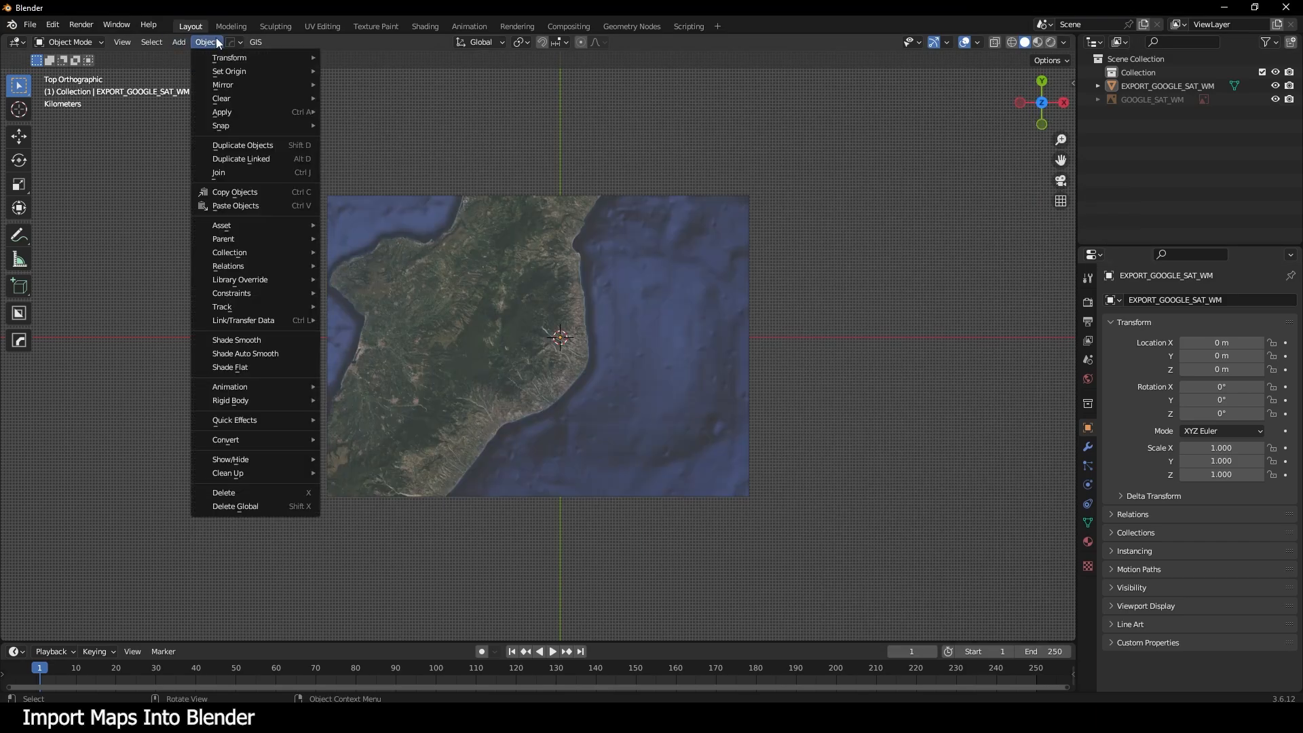
{"action": "left_click", "coordinate": [179, 42]}
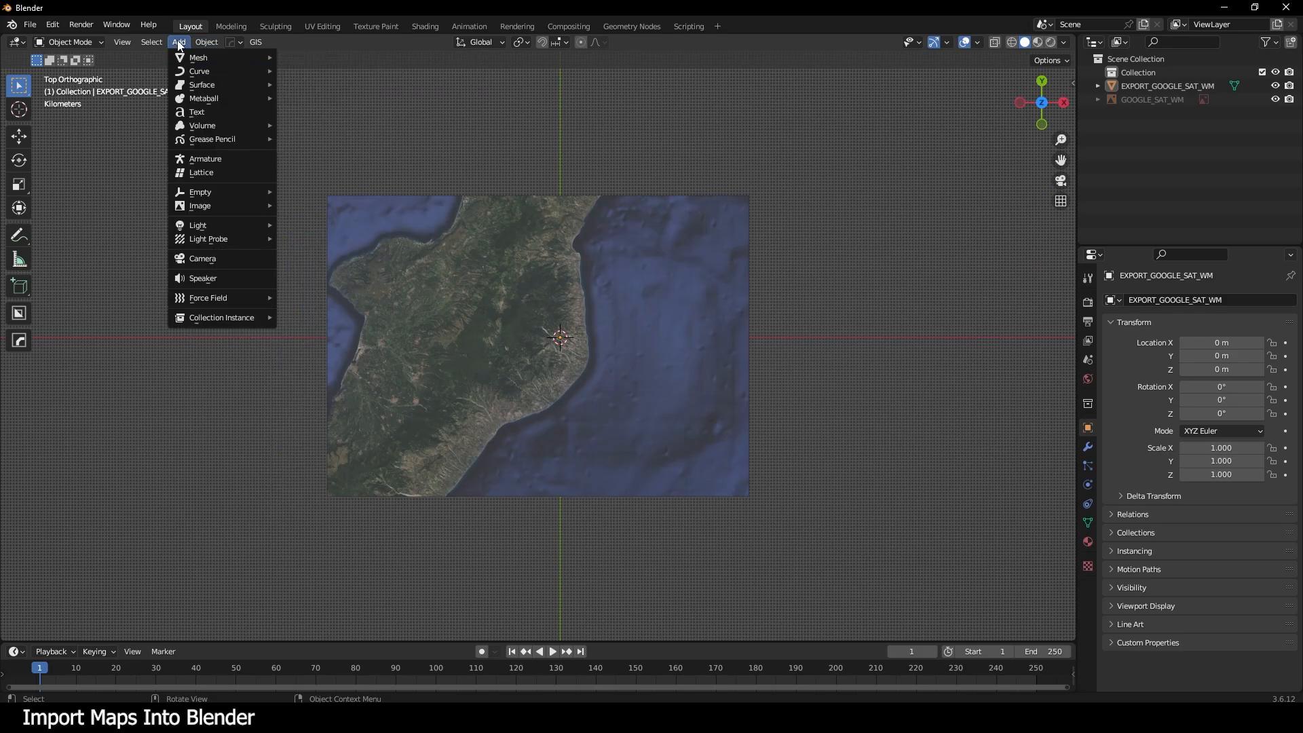
{"action": "mouse_move", "coordinate": [197, 60]}
{"action": "left_click", "coordinate": [321, 68]}
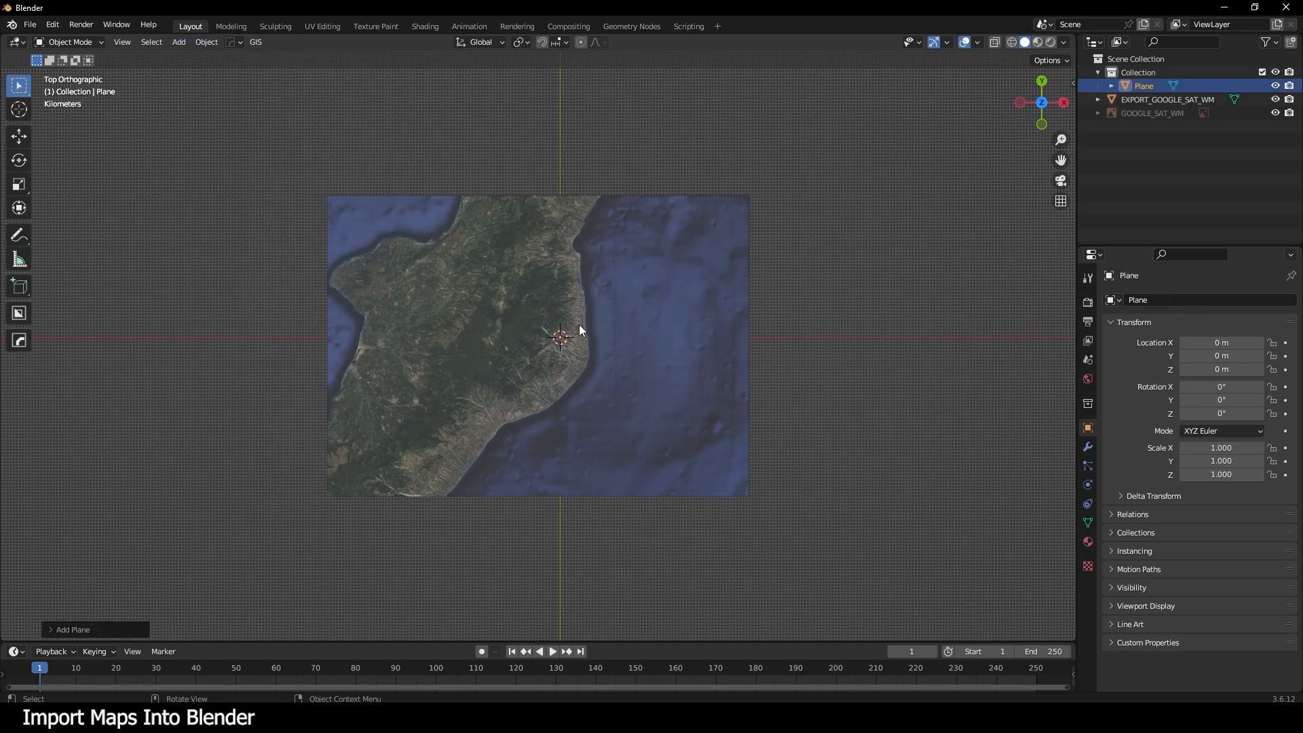
{"action": "scroll", "coordinate": [592, 339], "scroll_direction": "up", "scroll_amount": 3}
{"action": "scroll", "coordinate": [591, 335], "scroll_direction": "up", "scroll_amount": 3}
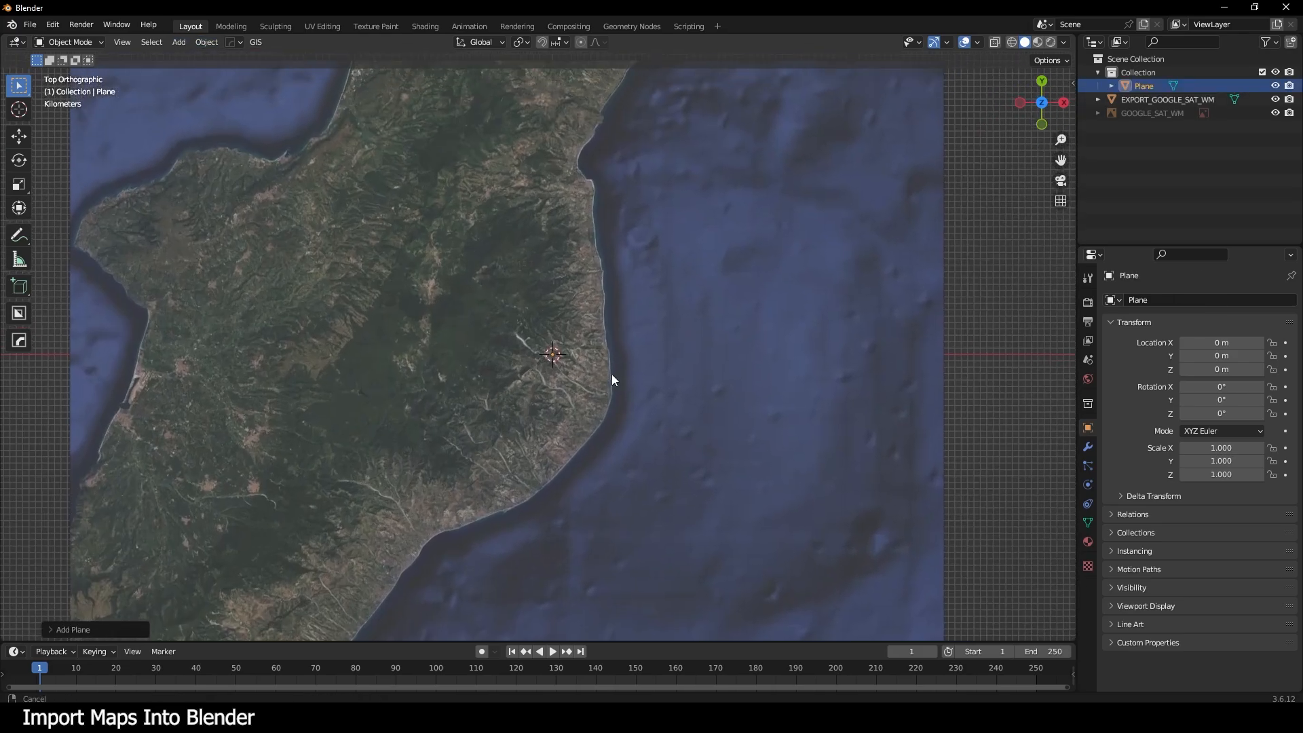
{"action": "scroll", "coordinate": [560, 401], "scroll_direction": "down", "scroll_amount": 6}
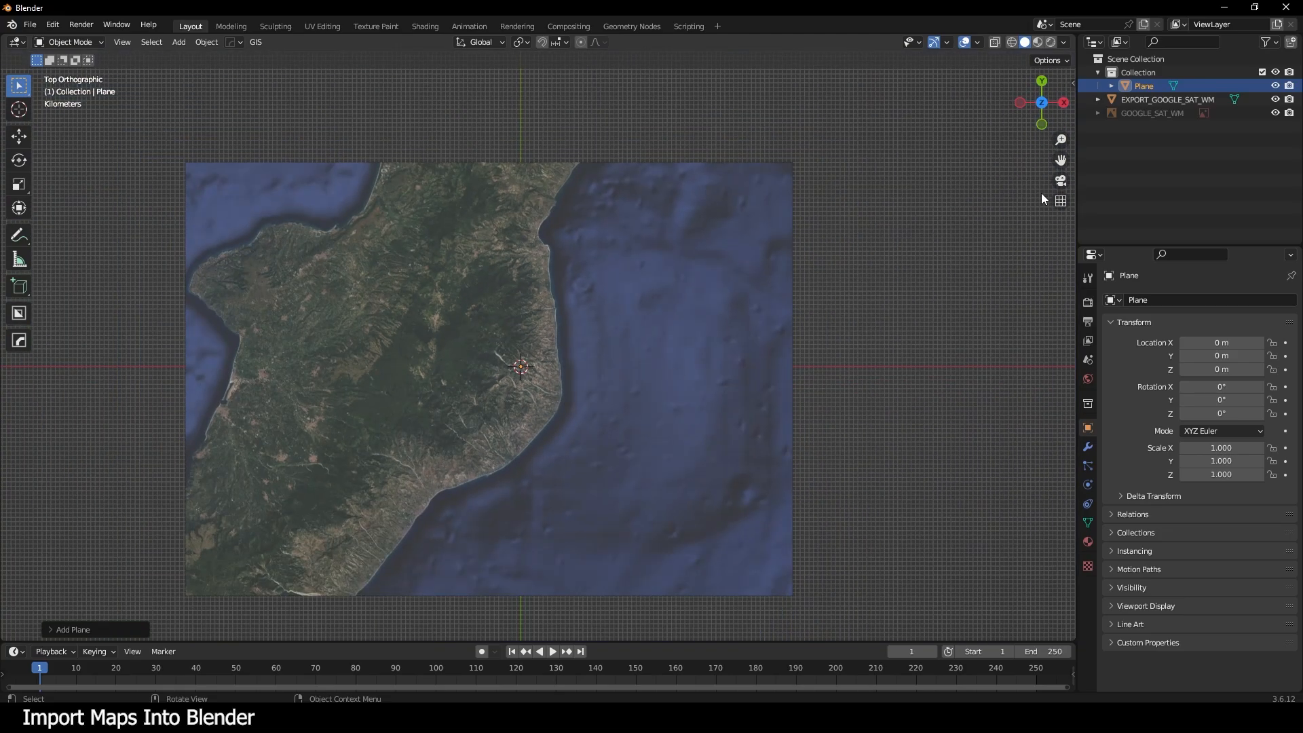
- Copy the 108,000 result from Calculator and, back in Blender, set the new plane's size to 108000 m
{"action": "left_click", "coordinate": [84, 630]}
{"action": "left_click", "coordinate": [193, 514]}
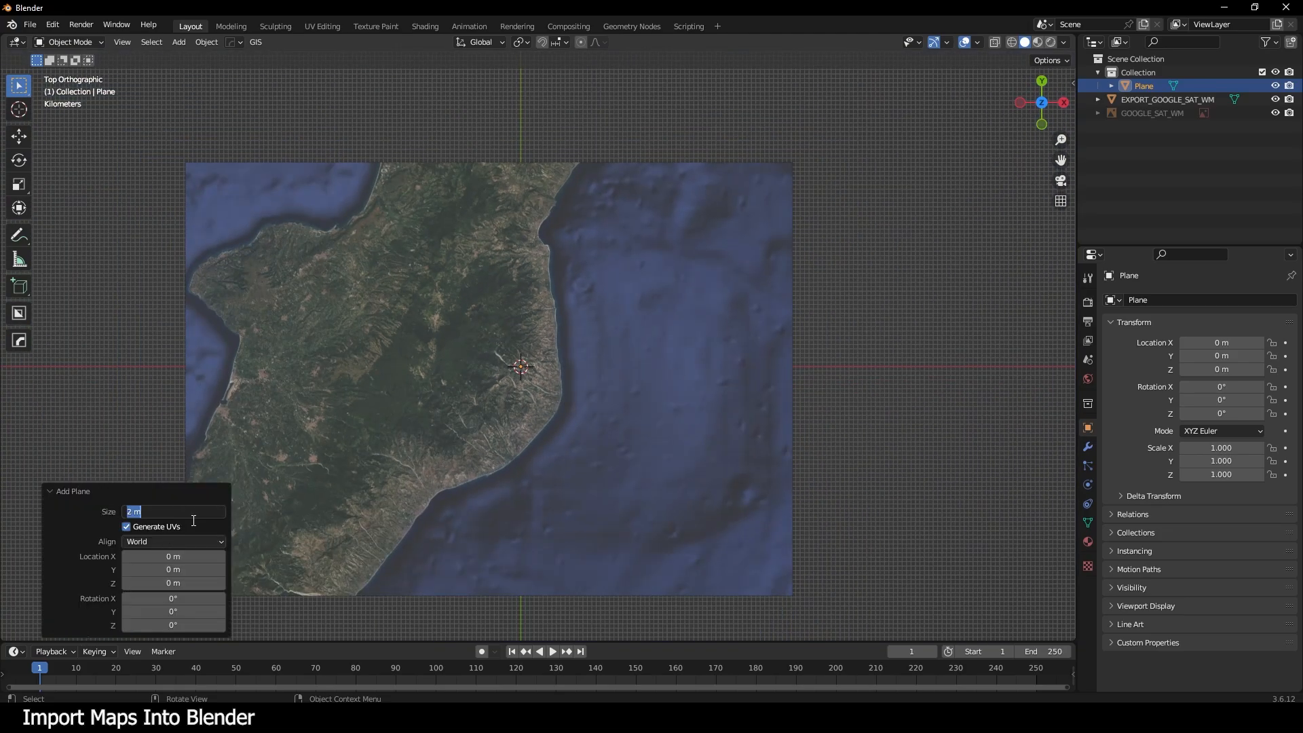
{"action": "key", "text": "alt+Tab"}
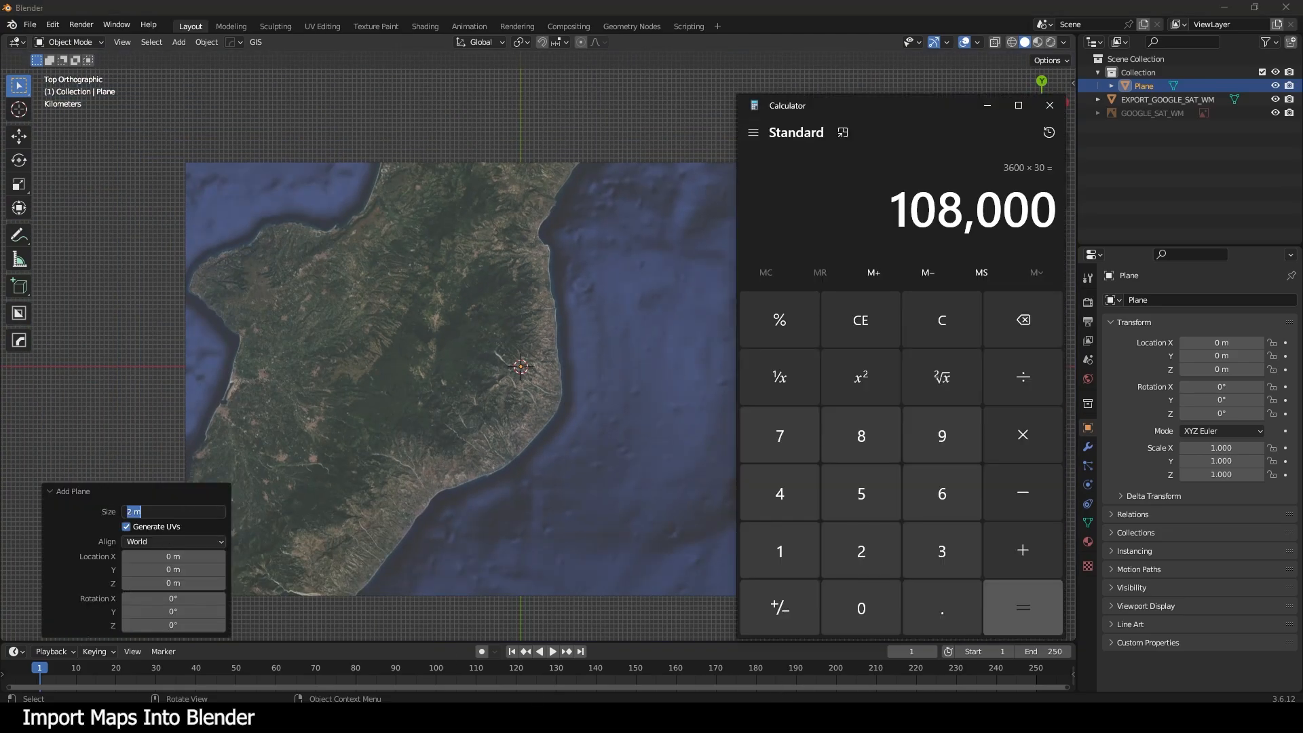
{"action": "left_click_drag", "start_coordinate": [902, 216], "coordinate": [1067, 219]}
{"action": "key", "text": "ctrl+c"}
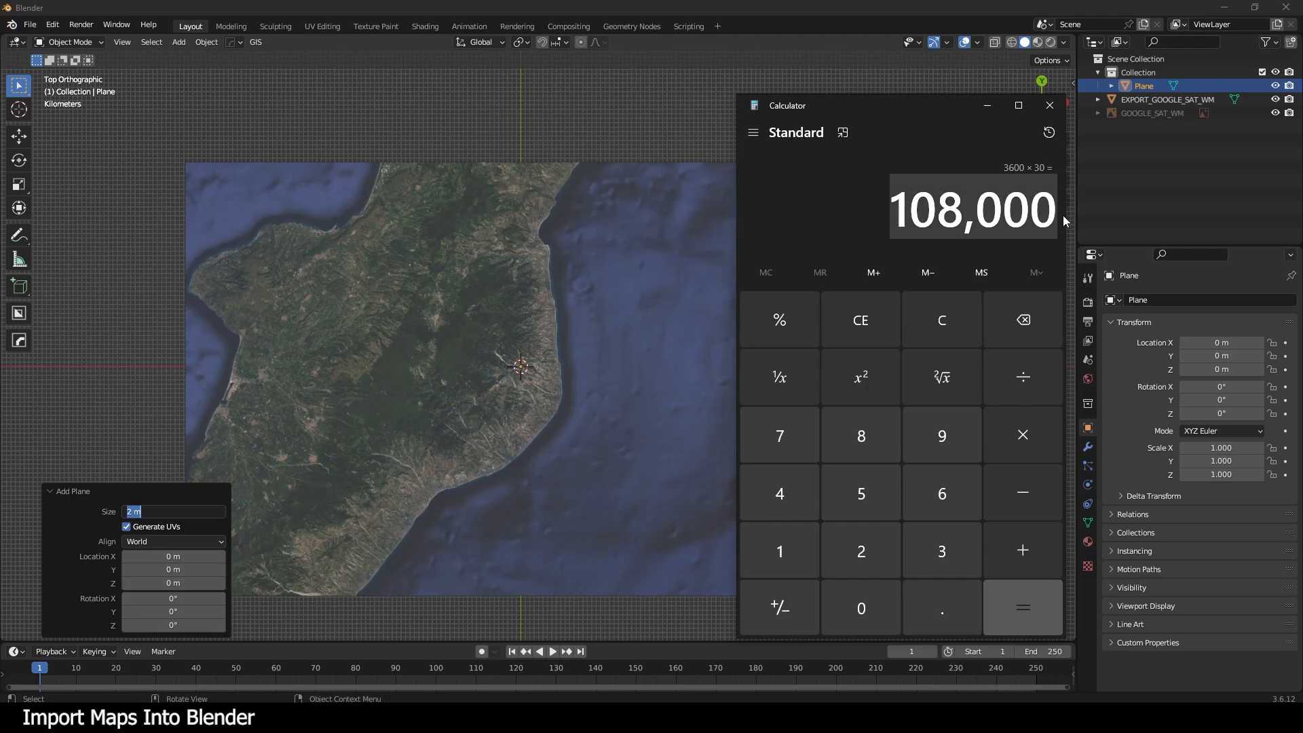
{"action": "key", "text": "alt+Tab"}
{"action": "key", "text": "ctrl+v"}
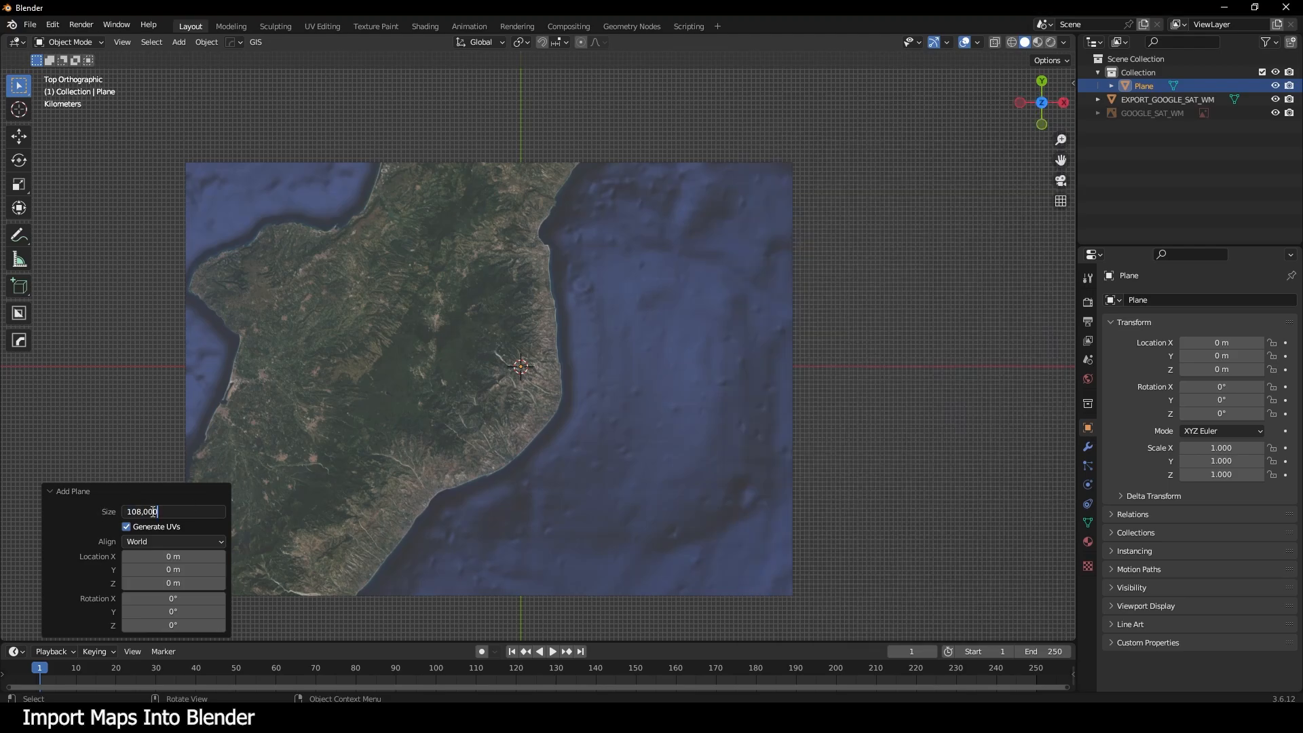
{"action": "key", "text": "Return"}
{"action": "left_click", "coordinate": [164, 516]}
{"action": "key", "text": "ctrl+v"}
{"action": "key", "text": "Return"}
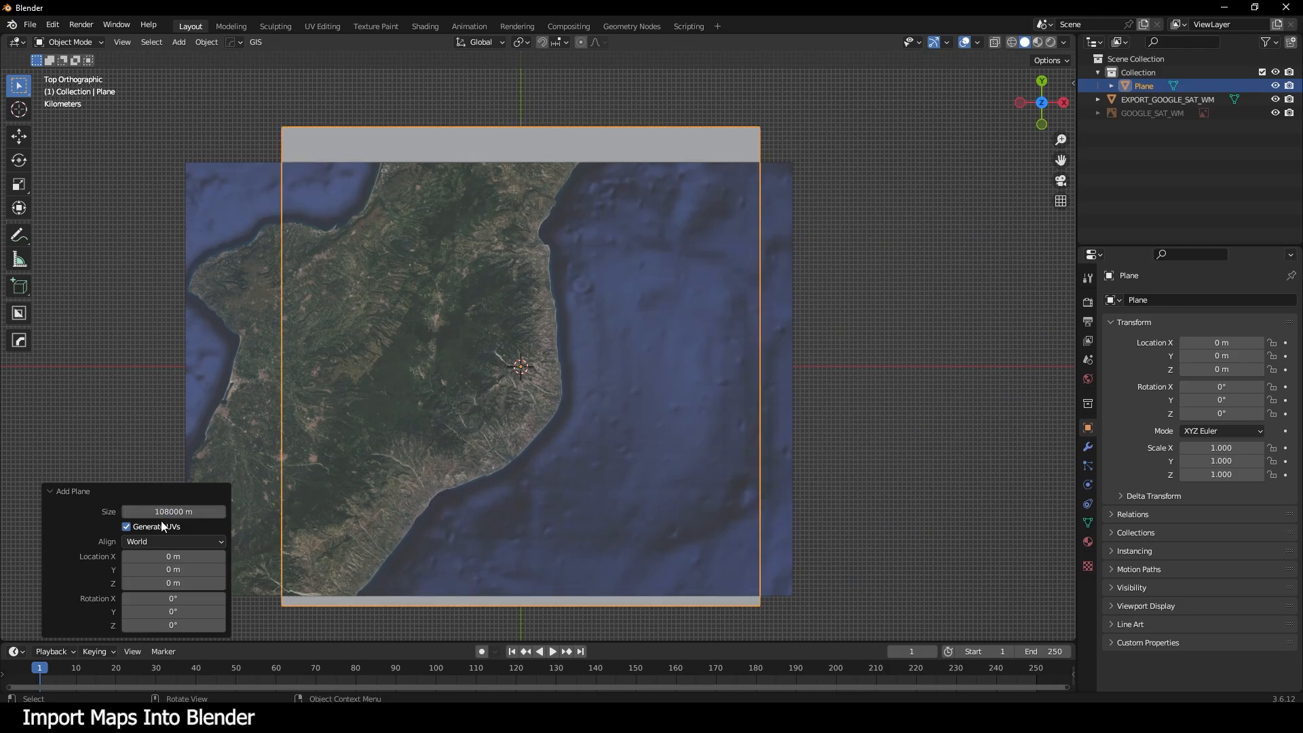
{"action": "left_click", "coordinate": [872, 375]}
- Create a new material on the plane and name it Heightmap
{"action": "left_click", "coordinate": [401, 141]}
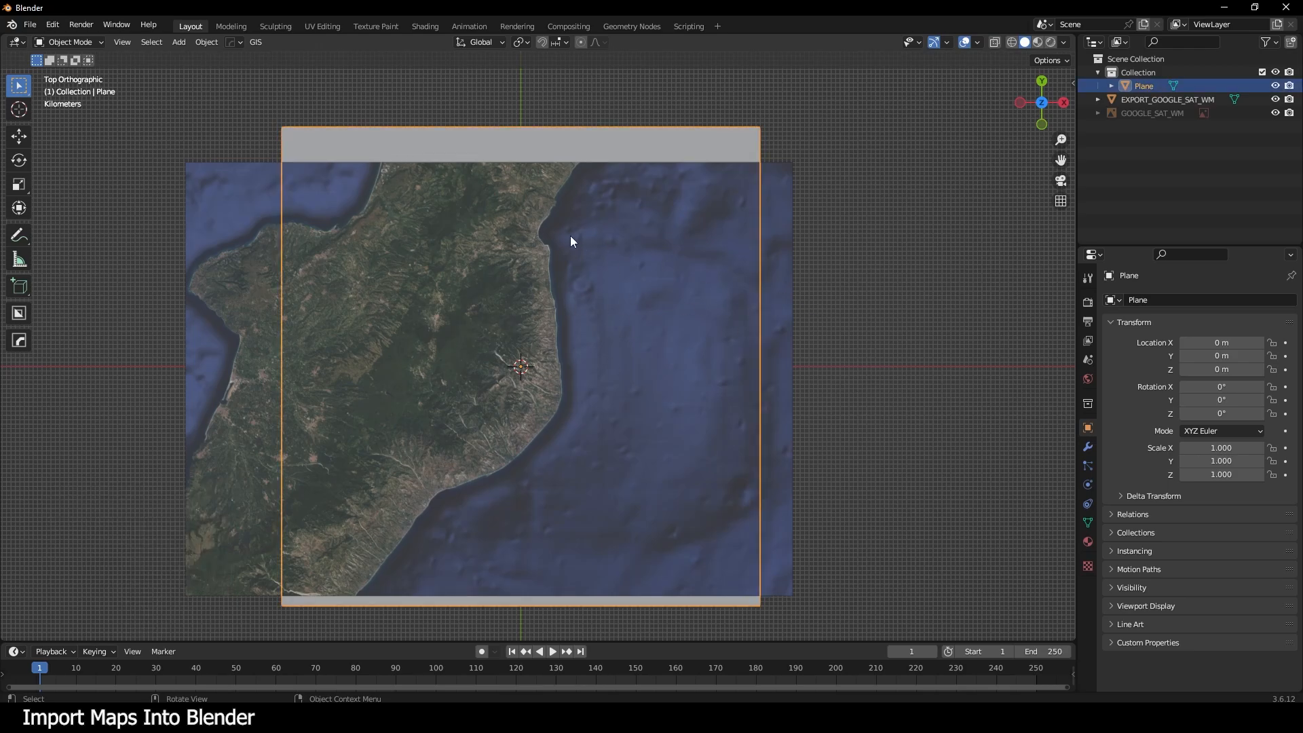
{"action": "left_click", "coordinate": [423, 28]}
{"action": "left_click", "coordinate": [191, 25]}
{"action": "left_click", "coordinate": [1087, 542]}
{"action": "left_click", "coordinate": [1222, 362]}
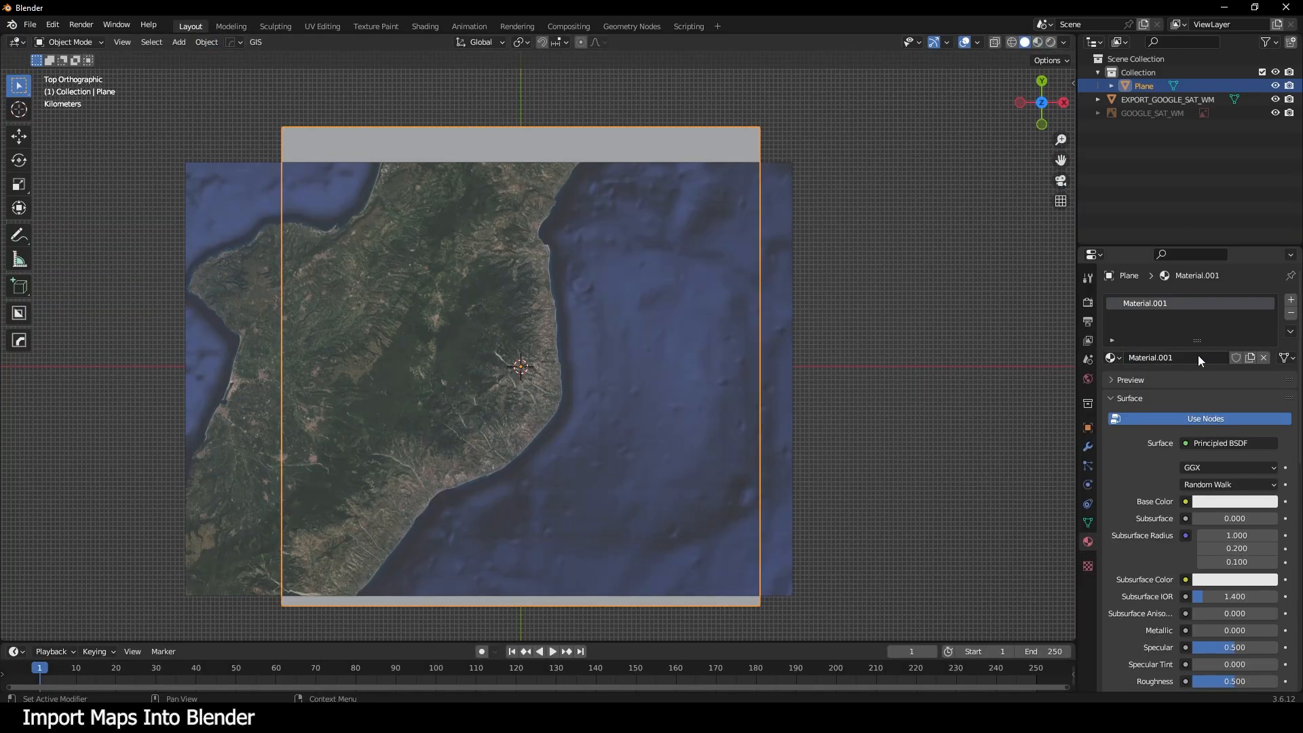
{"action": "type", "text": "Heightmap"}
{"action": "key", "text": "Return"}
- In the Shading workspace, add an Image Texture node to the Heightmap material and load ALPSMLC30_N038E016_DSM.tif
{"action": "left_click", "coordinate": [435, 29]}
{"action": "scroll", "coordinate": [565, 520], "scroll_direction": "down", "scroll_amount": 1}
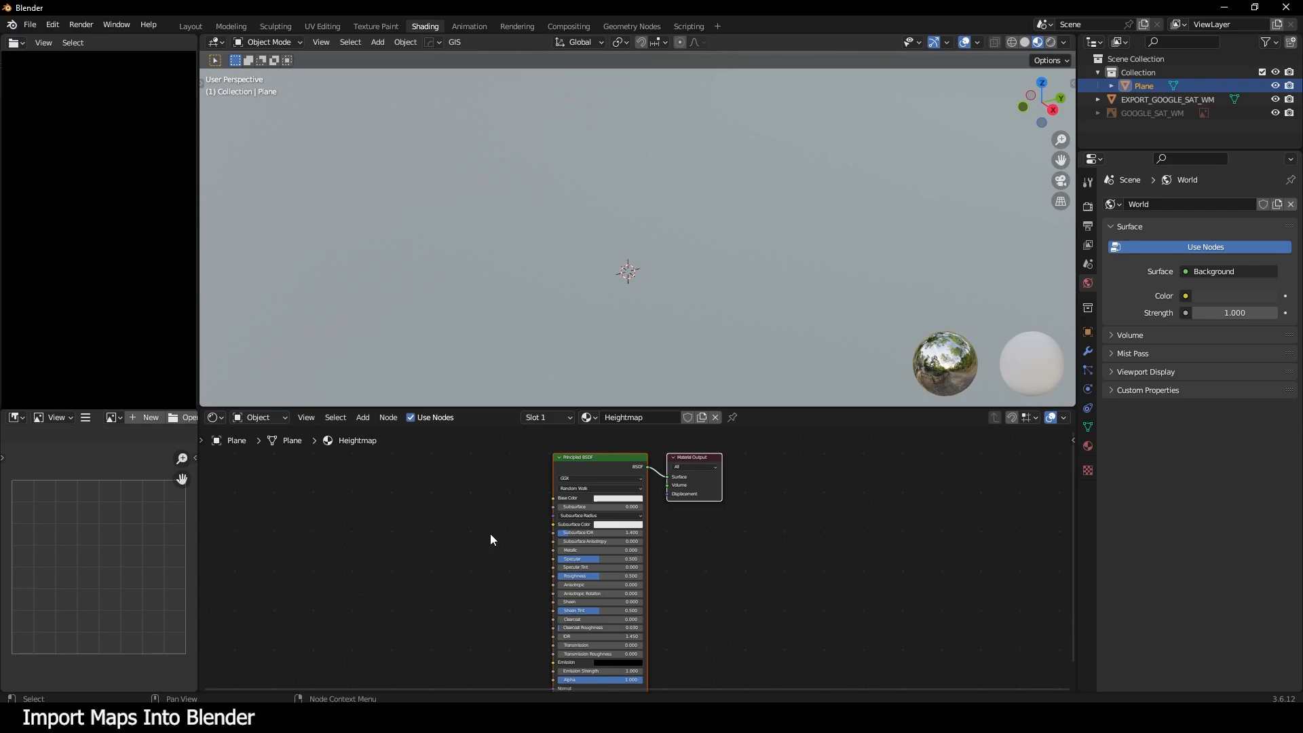
{"action": "scroll", "coordinate": [490, 533], "scroll_direction": "down", "scroll_amount": 1}
{"action": "right_click", "coordinate": [431, 507]}
{"action": "mouse_move", "coordinate": [422, 508]}
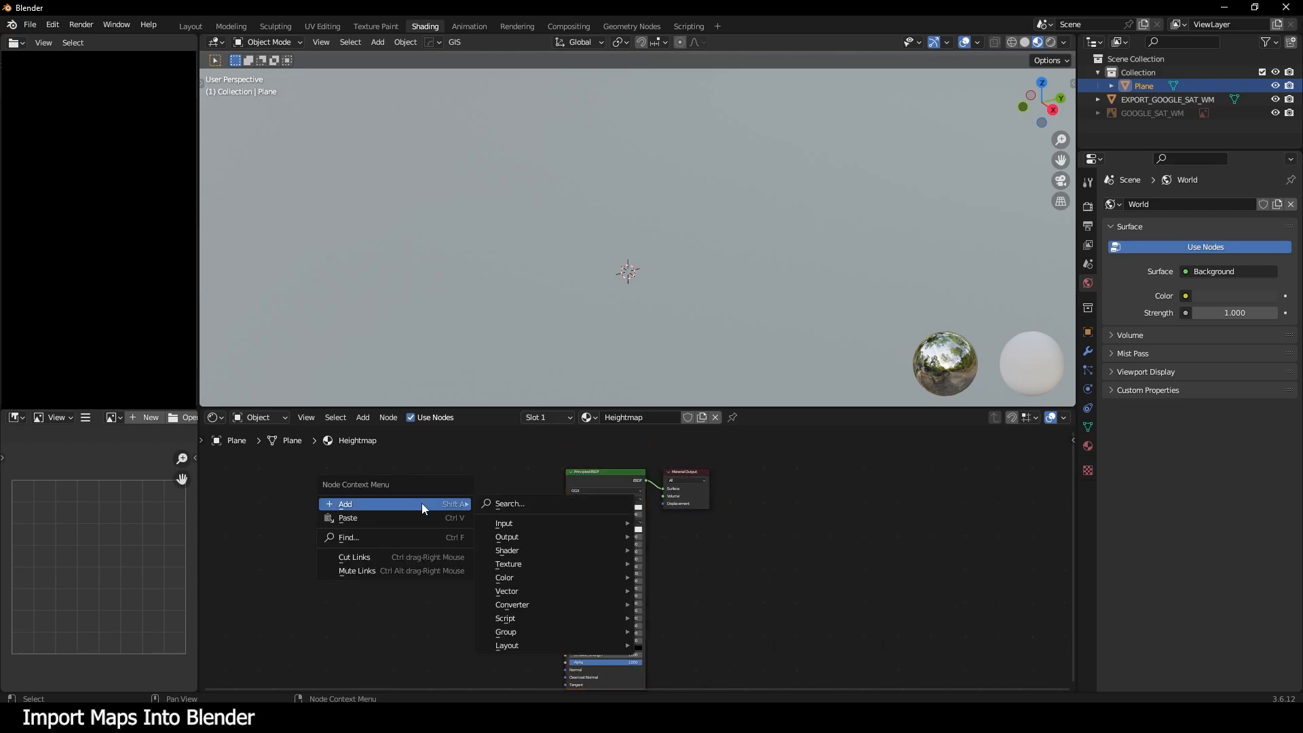
{"action": "left_click", "coordinate": [529, 505]}
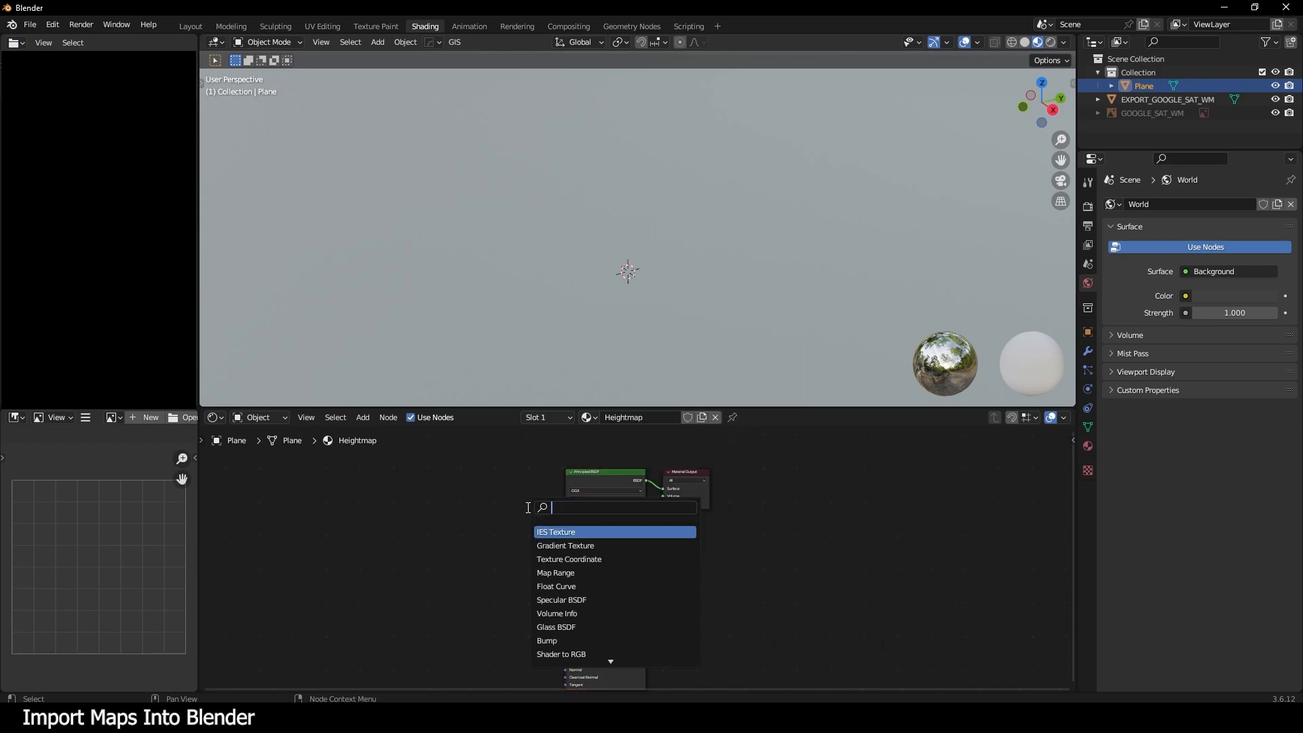
{"action": "type", "text": "ima"}
{"action": "key", "text": "Return"}
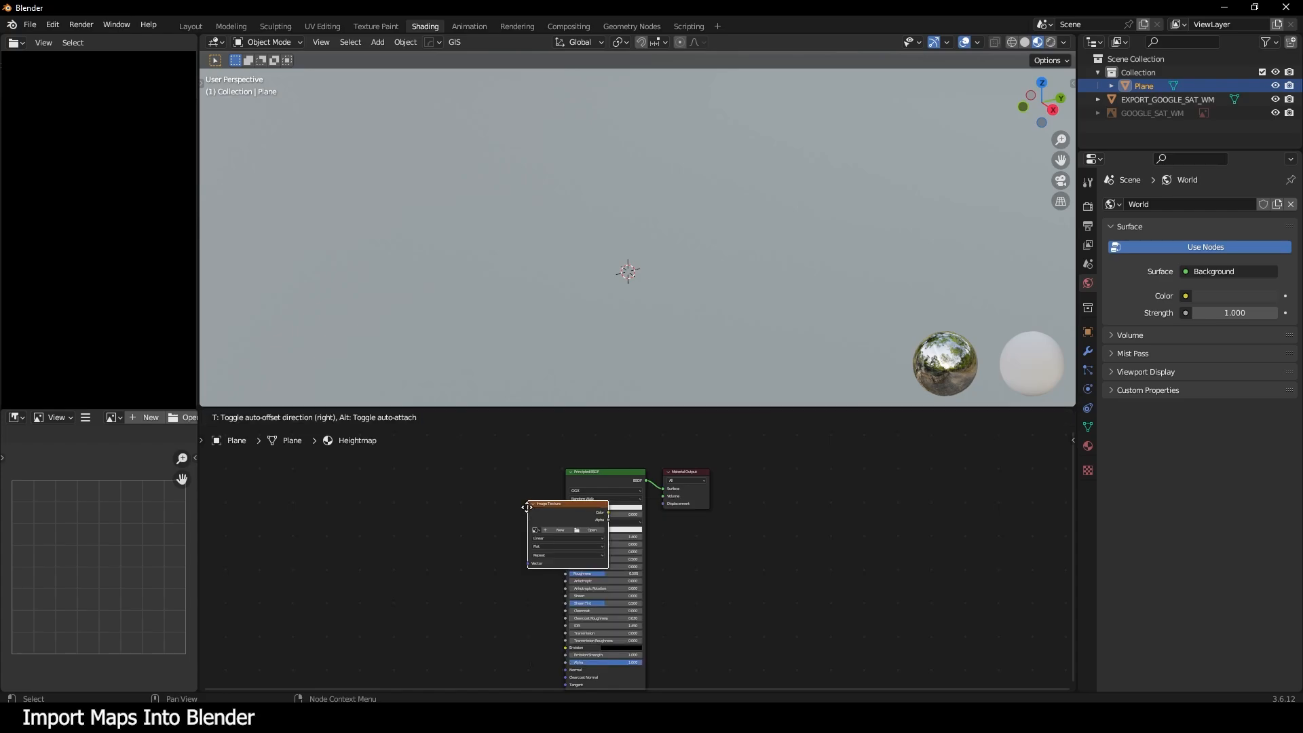
{"action": "left_click", "coordinate": [435, 492]}
- Link the height image's Color output to the Base Color input of the Principled BSDF
{"action": "scroll", "coordinate": [436, 541], "scroll_direction": "up", "scroll_amount": 3}
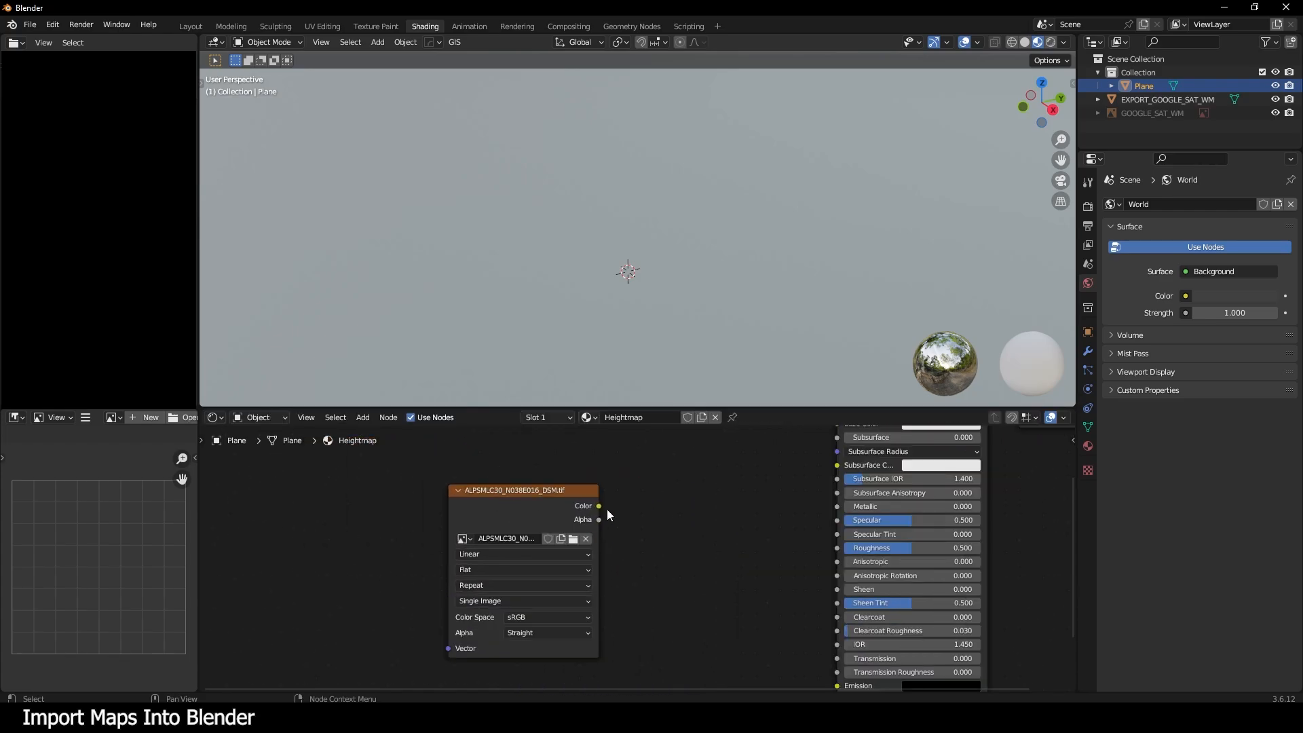
{"action": "middle_click_drag", "start_coordinate": [607, 509], "coordinate": [553, 543]}
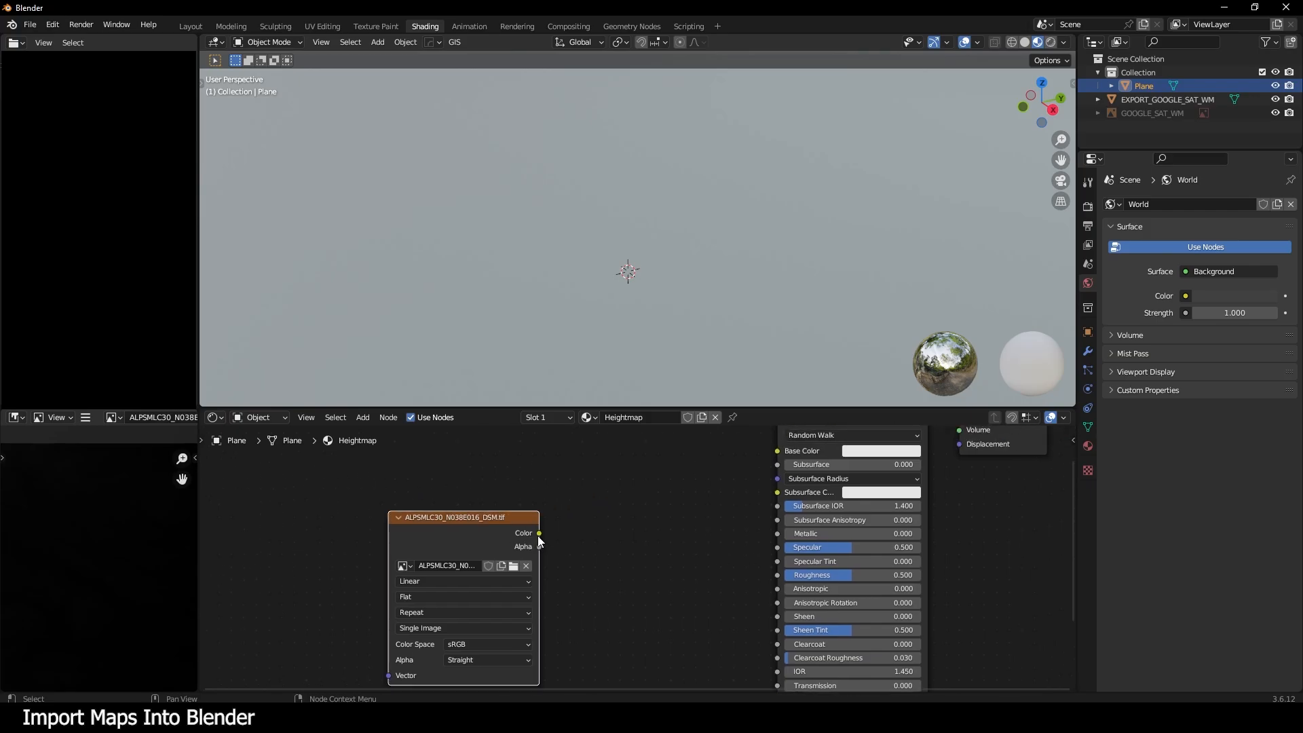
{"action": "left_click_drag", "start_coordinate": [538, 534], "coordinate": [778, 451]}
{"action": "scroll", "coordinate": [835, 461], "scroll_direction": "down", "scroll_amount": 2}
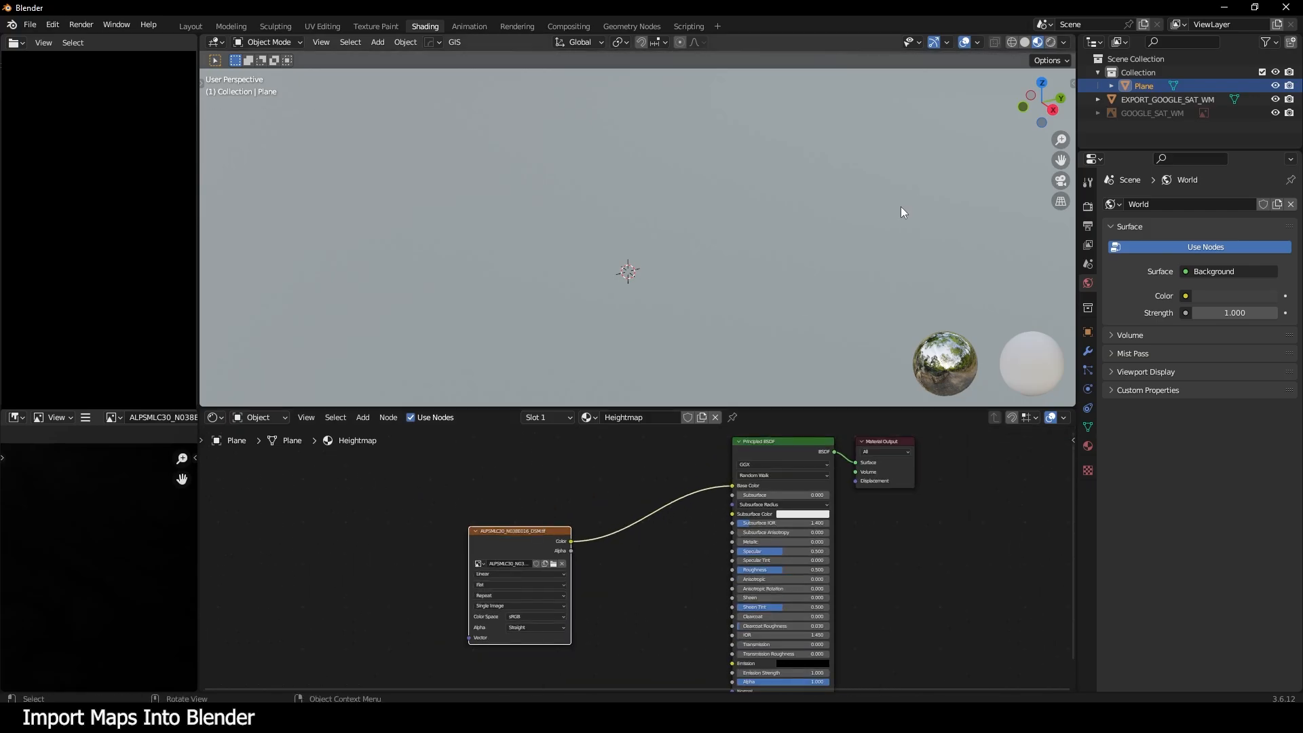
- Set the viewport clipping range to start at 1 m and end at 500000 m
{"action": "left_click", "coordinate": [1048, 43]}
{"action": "left_click", "coordinate": [1075, 83]}
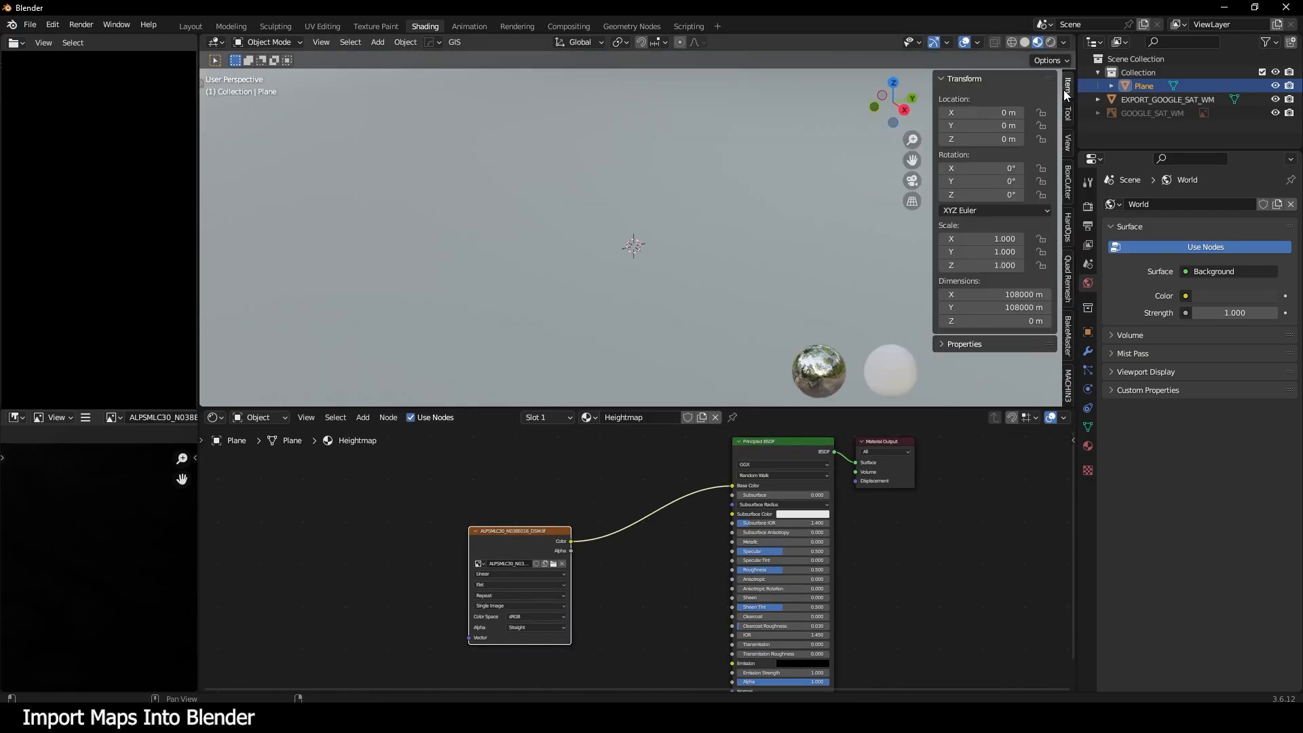
{"action": "left_click", "coordinate": [1069, 141]}
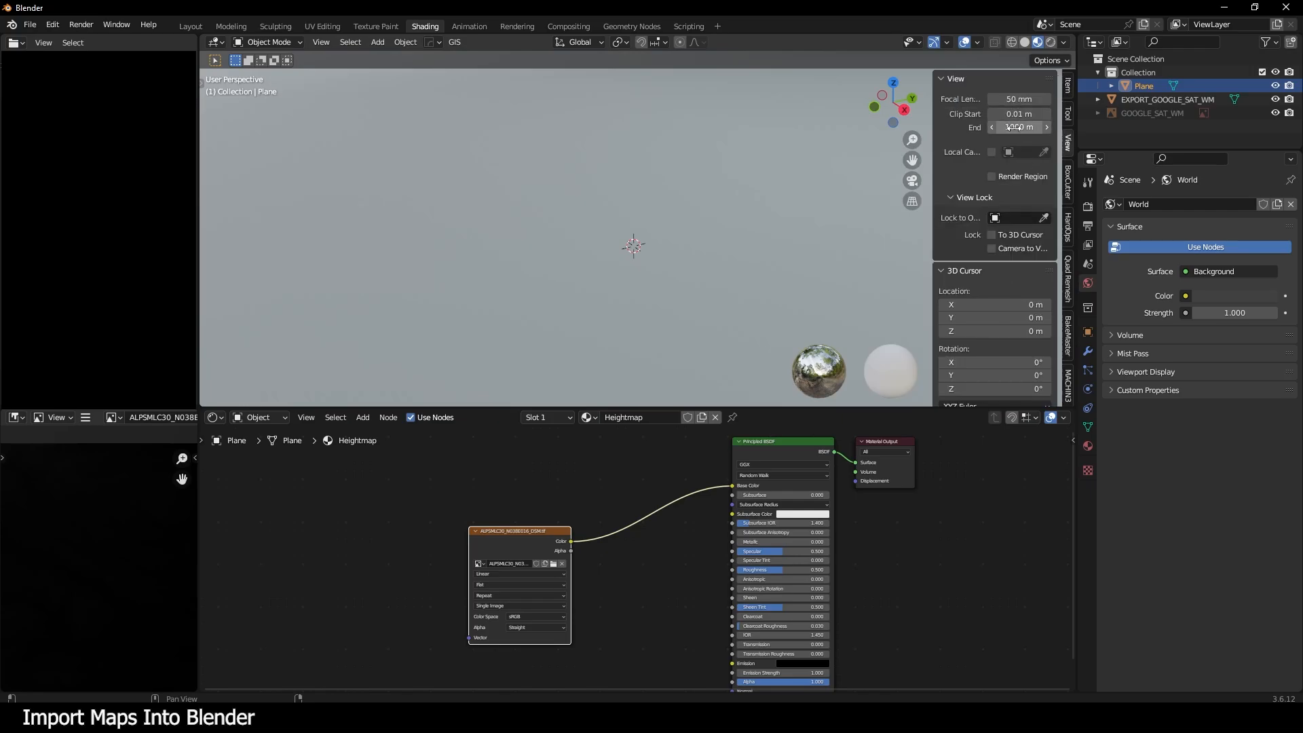
{"action": "left_click", "coordinate": [1035, 129]}
{"action": "type", "text": "1"}
{"action": "key", "text": "shift+Tab"}
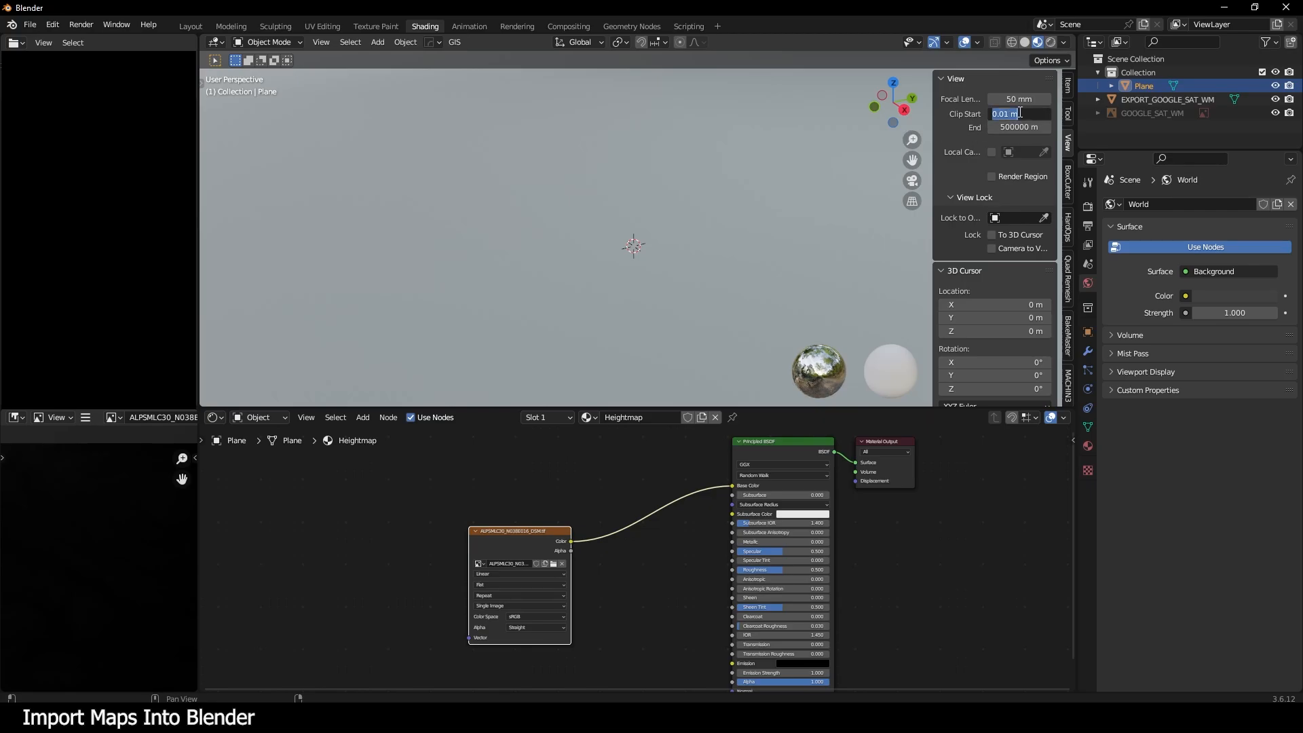
{"action": "type", "text": "1"}
{"action": "key", "text": "Return"}
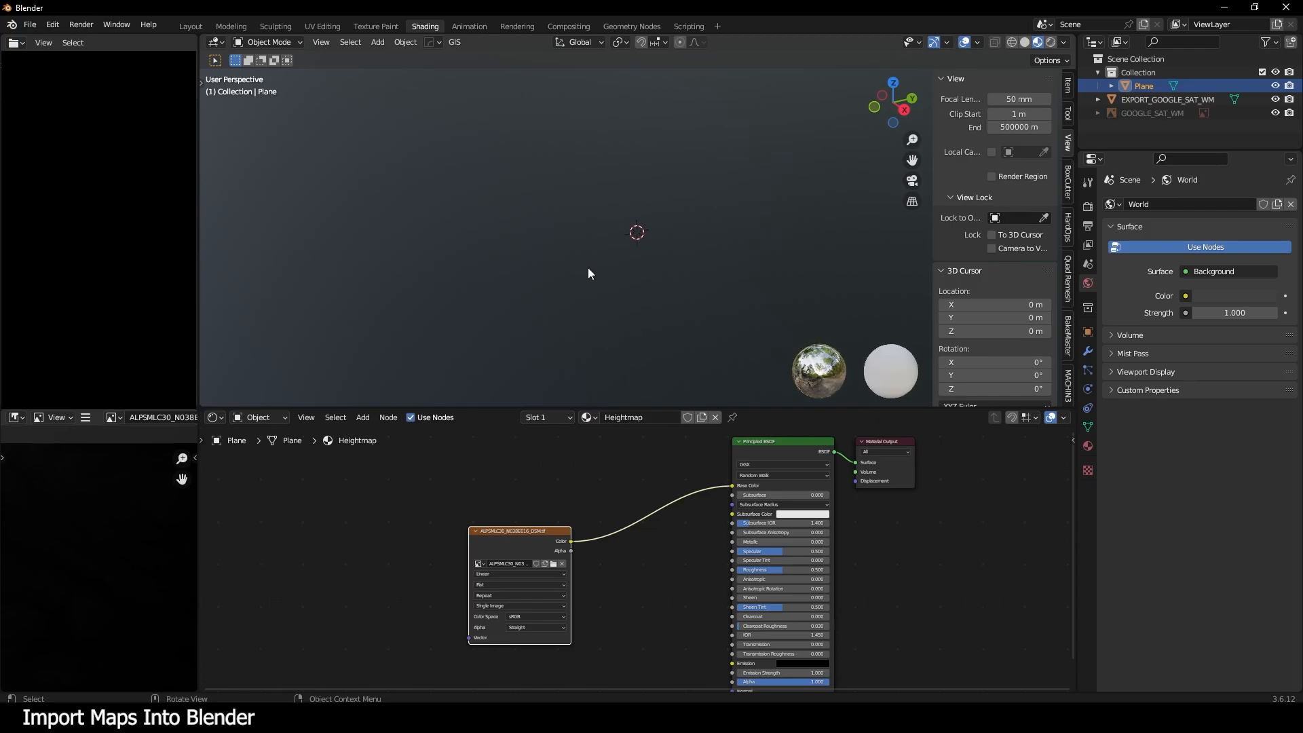
- Frame the heightmap plane and raise it slightly along Z so it sits above the satellite map
{"action": "key", "text": "f"}
{"action": "middle_click_drag", "start_coordinate": [621, 266], "coordinate": [809, 205]}
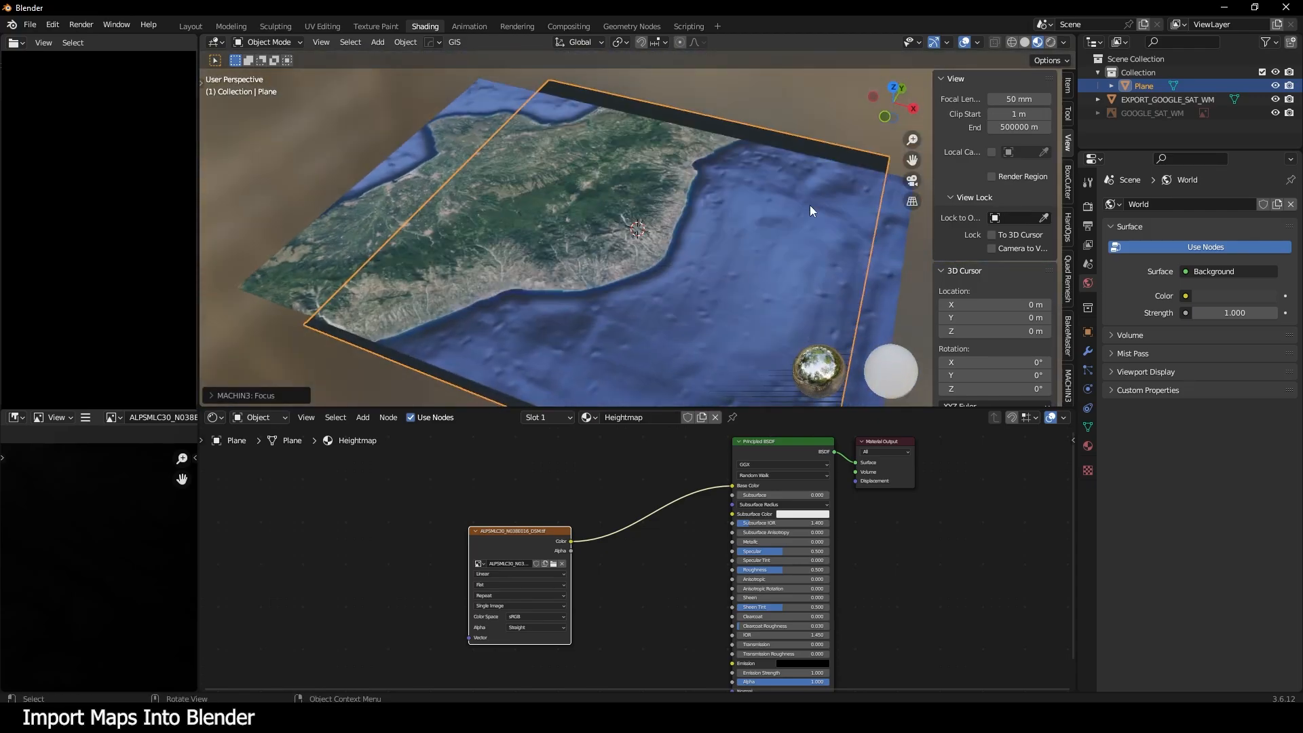
{"action": "key", "text": "g"}
{"action": "key", "text": "z"}
{"action": "left_click", "coordinate": [740, 266]}
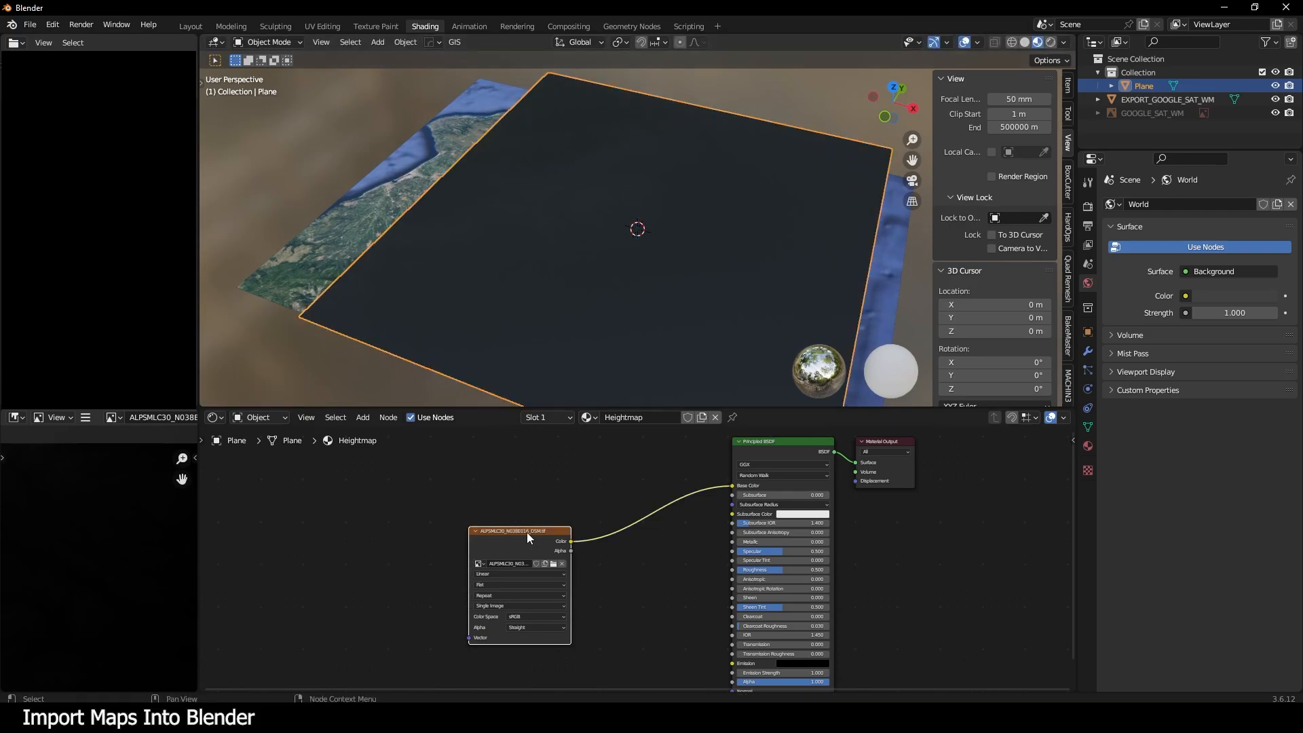
- Insert a Color Ramp node between the height image's Color output and the Principled BSDF's Base Color
{"action": "left_click_drag", "start_coordinate": [527, 532], "coordinate": [584, 522]}
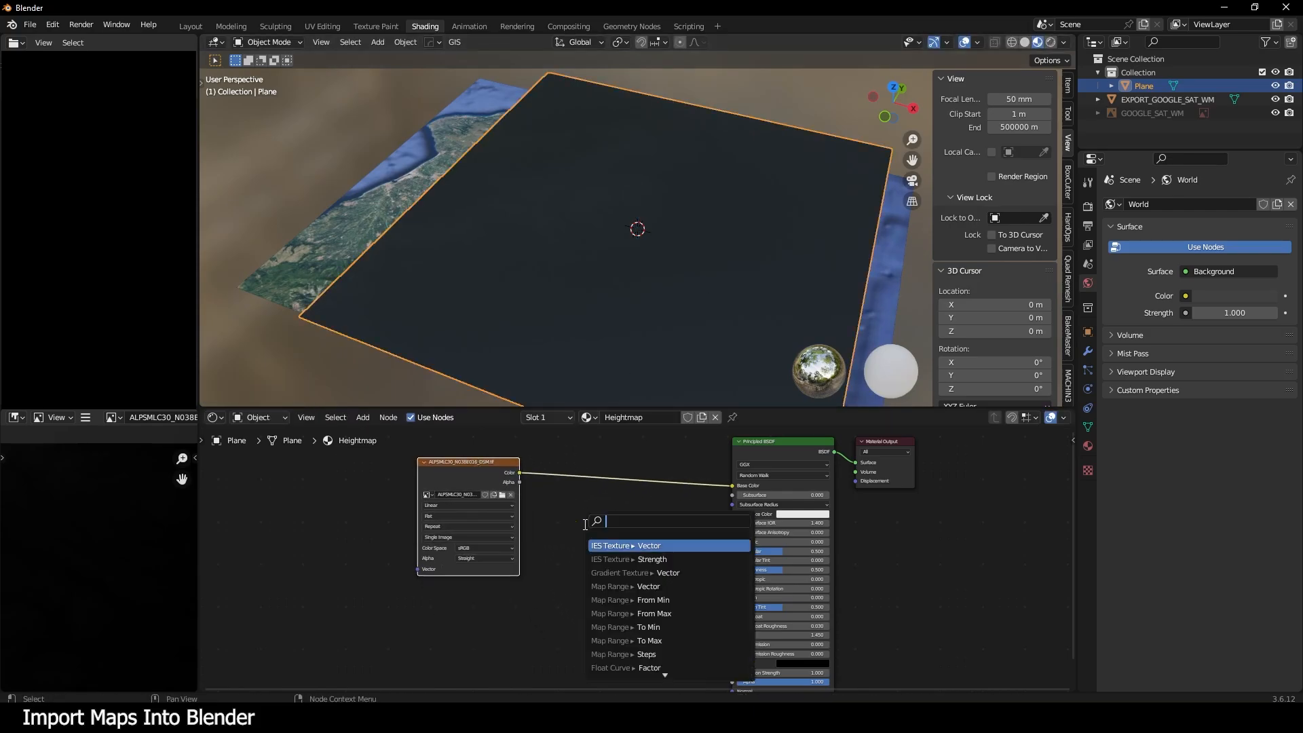
{"action": "type", "text": "color ramp"}
{"action": "key", "text": "Return"}
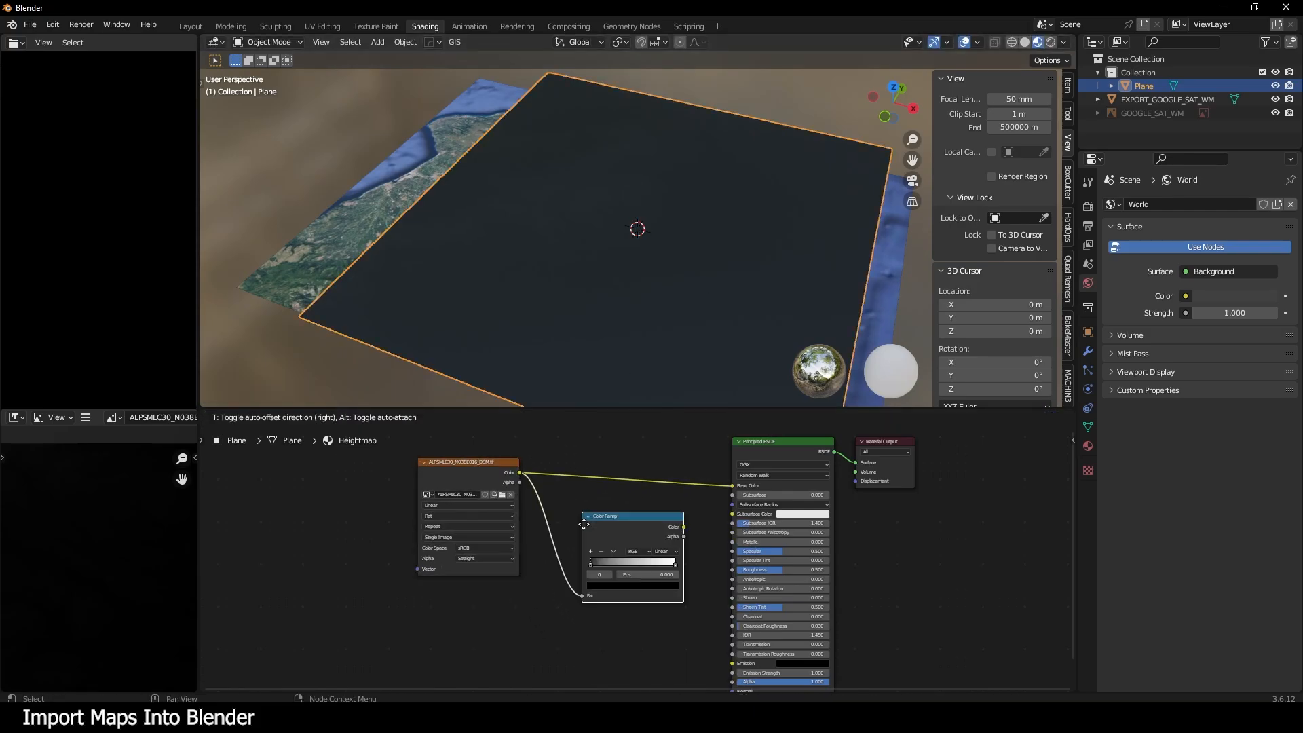
{"action": "left_click", "coordinate": [584, 524]}
{"action": "left_click_drag", "start_coordinate": [683, 527], "coordinate": [732, 485]}
{"action": "left_click_drag", "start_coordinate": [637, 516], "coordinate": [615, 461]}
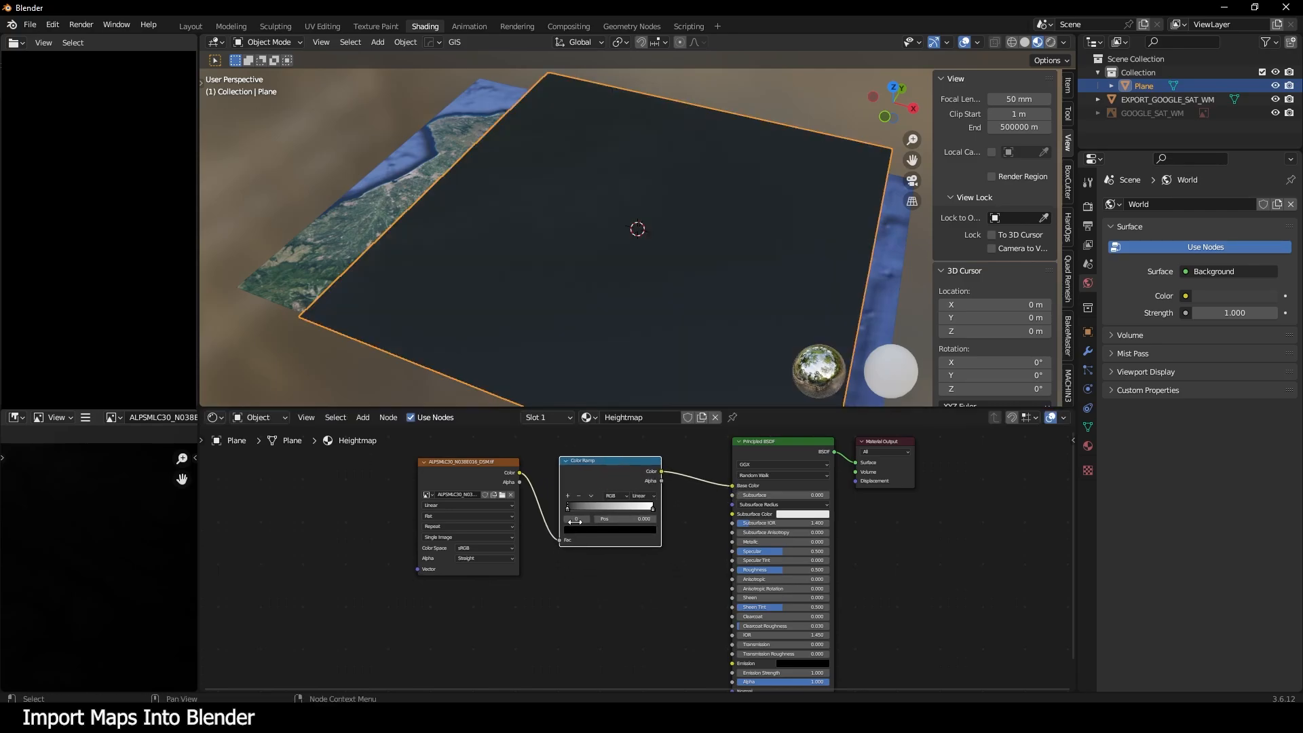
- Move the Color Ramp's white stop to position 0.023 and set the Principled BSDF's Specular to 0
{"action": "left_click_drag", "start_coordinate": [650, 515], "coordinate": [560, 521]}
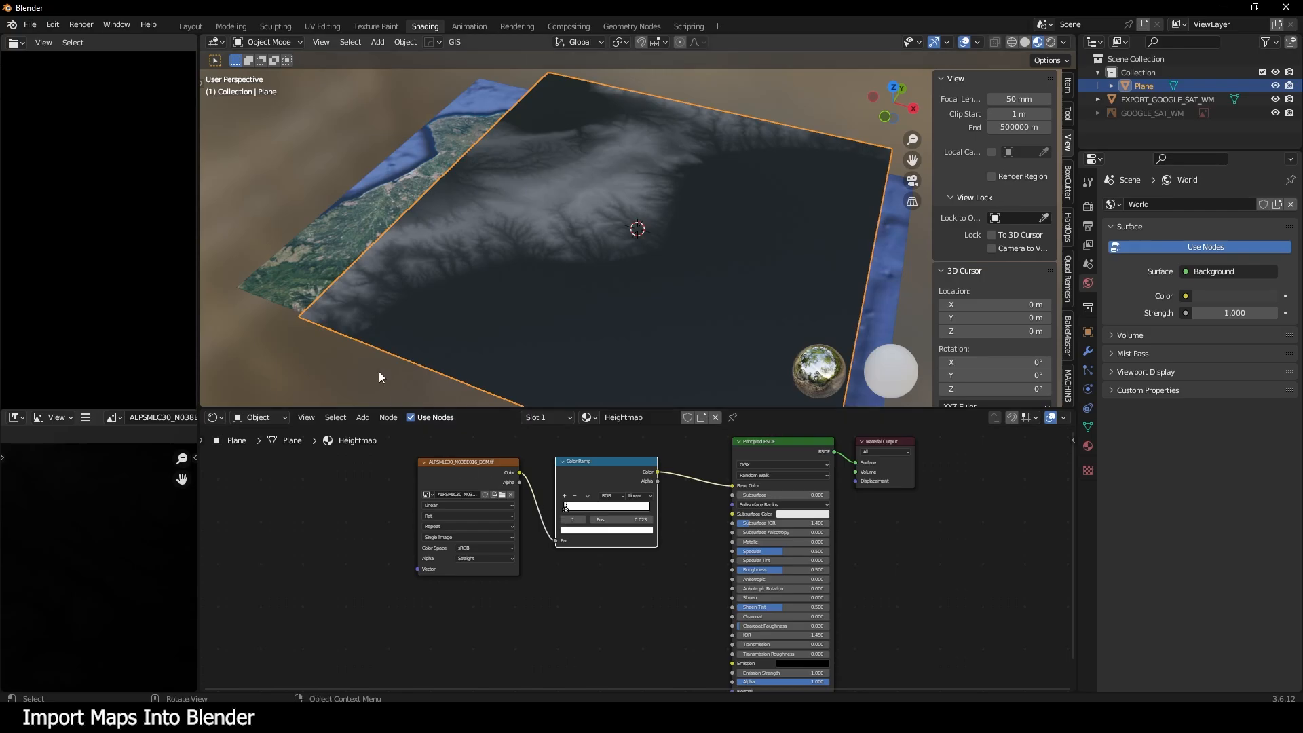
{"action": "scroll", "coordinate": [747, 536], "scroll_direction": "up", "scroll_amount": 1}
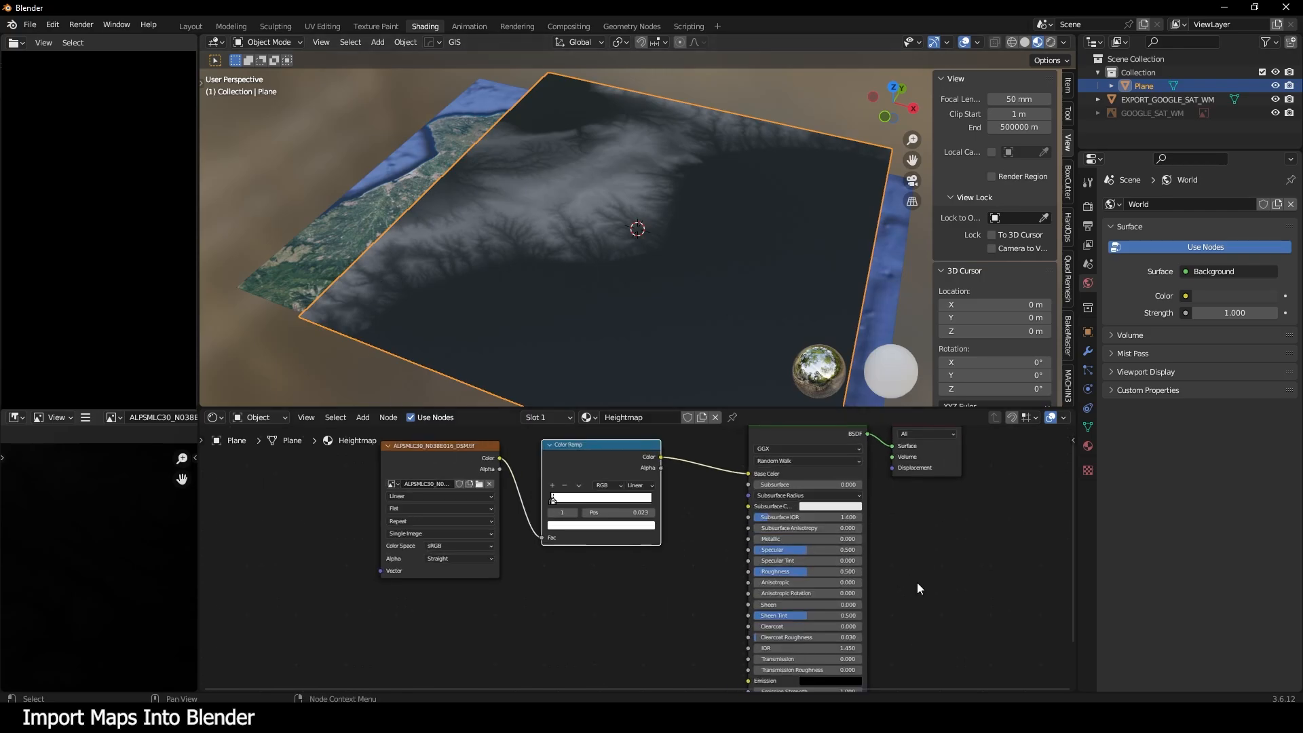
{"action": "middle_click_drag", "start_coordinate": [848, 576], "coordinate": [725, 554]}
{"action": "scroll", "coordinate": [662, 600], "scroll_direction": "up", "scroll_amount": 4}
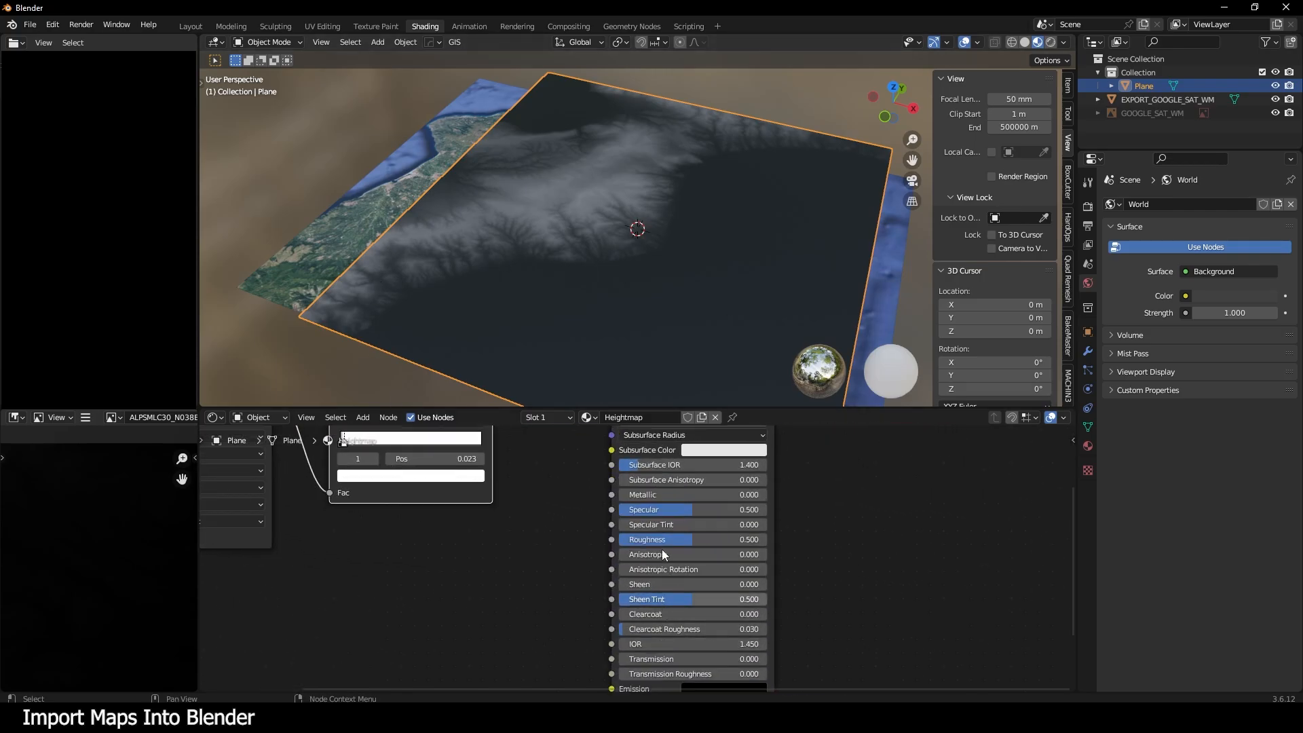
{"action": "left_click_drag", "start_coordinate": [686, 516], "coordinate": [611, 515]}
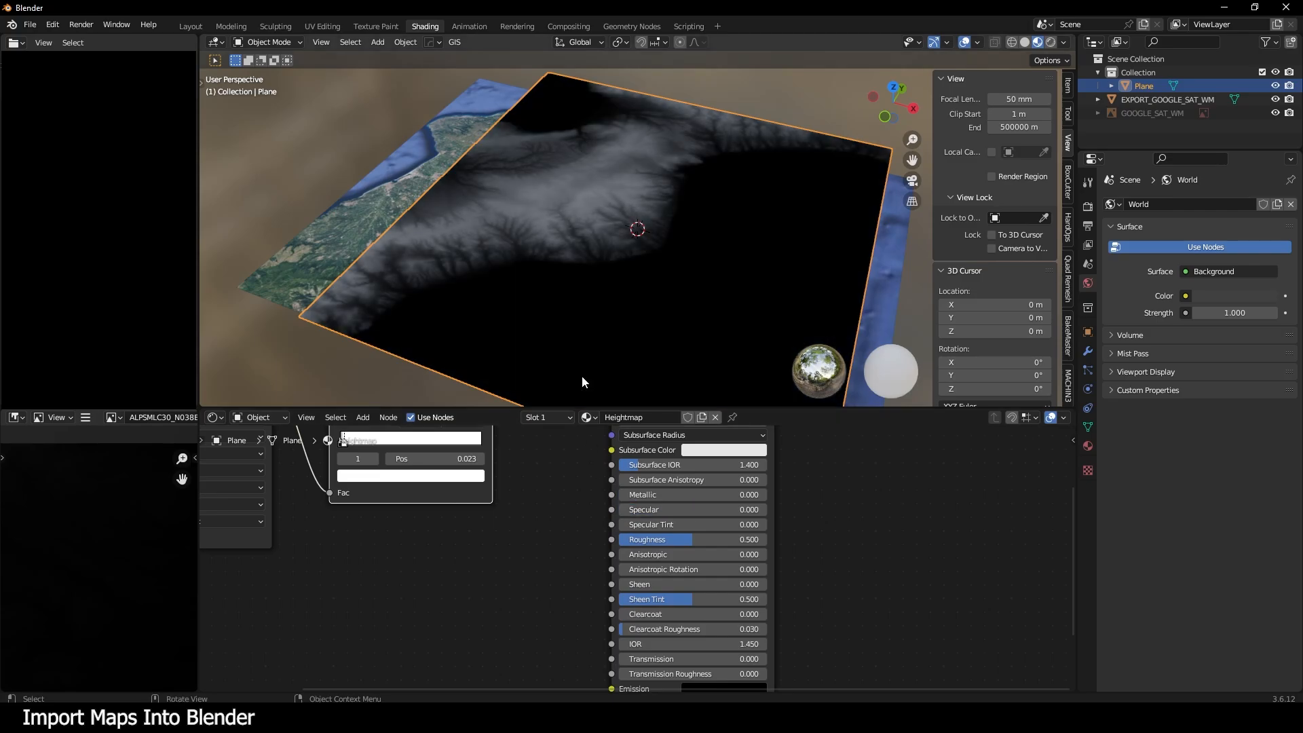
- Link the Color Ramp's Color output to the Principled BSDF's Alpha input as well
{"action": "left_click", "coordinate": [783, 92]}
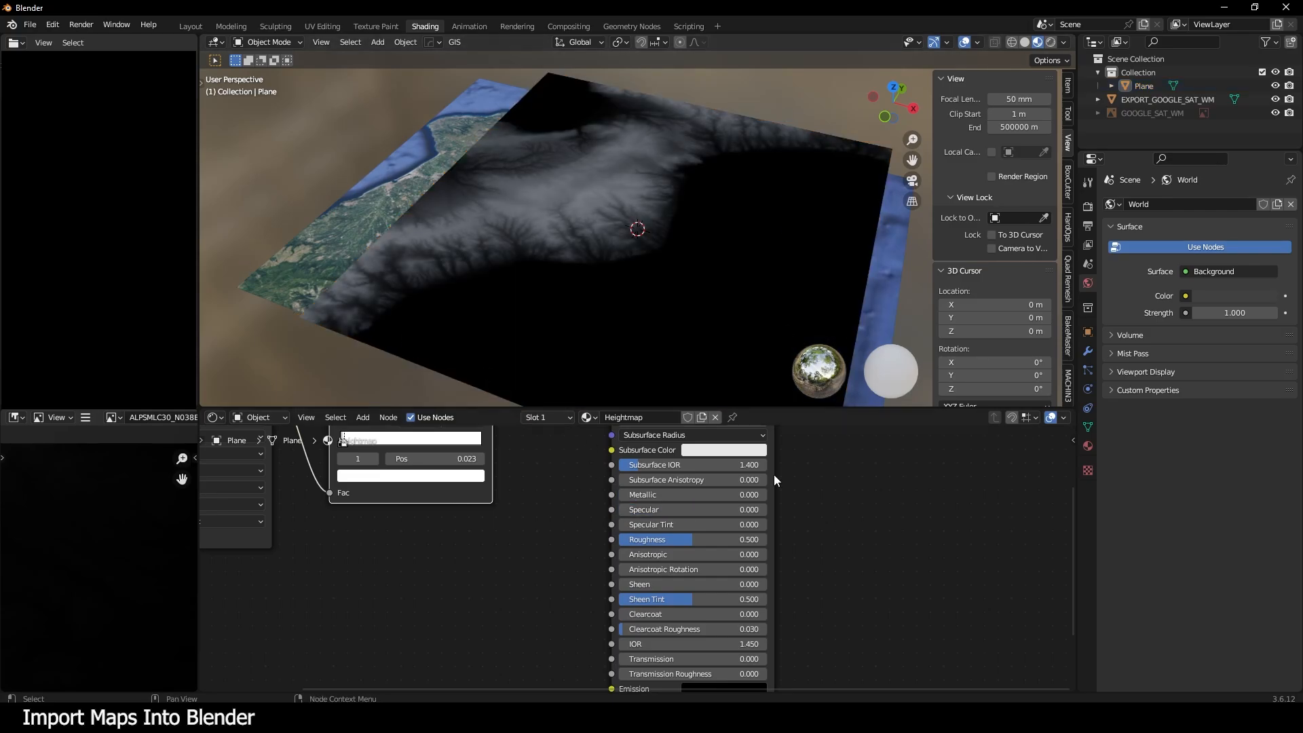
{"action": "scroll", "coordinate": [774, 474], "scroll_direction": "down", "scroll_amount": 3}
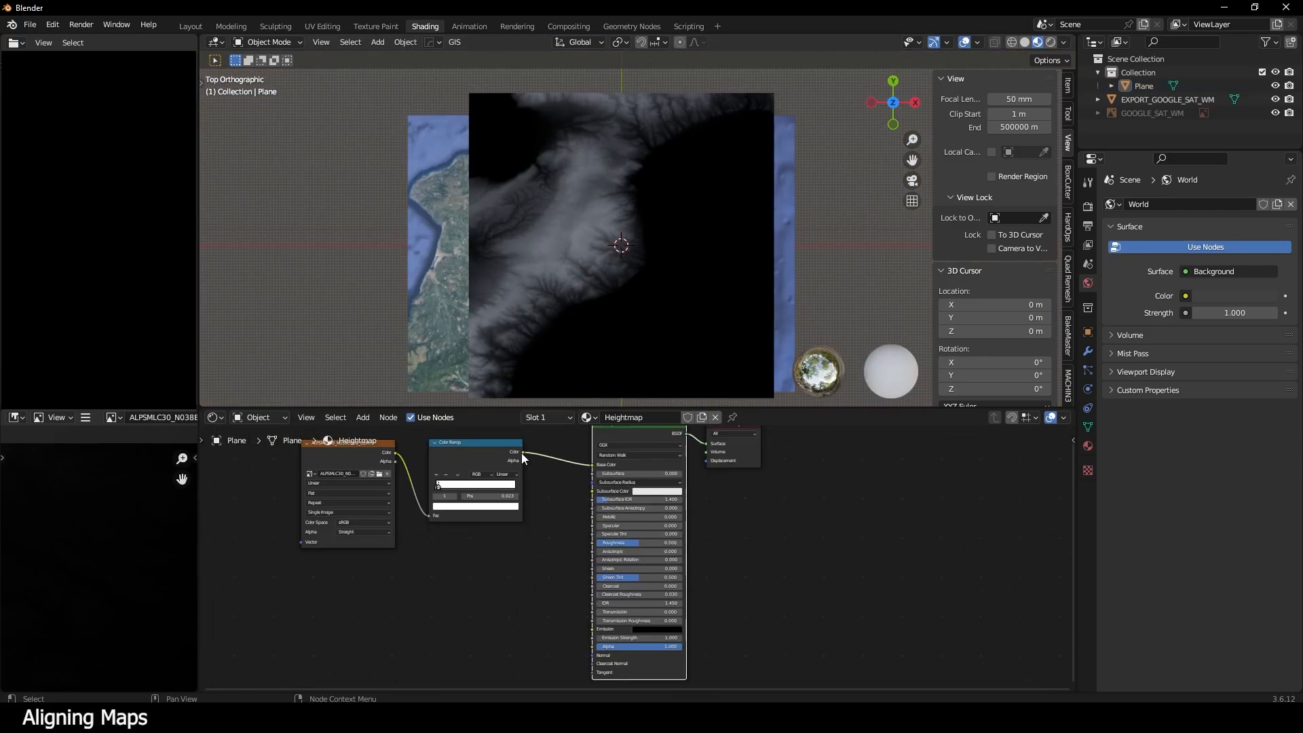
{"action": "left_click_drag", "start_coordinate": [522, 454], "coordinate": [591, 647]}
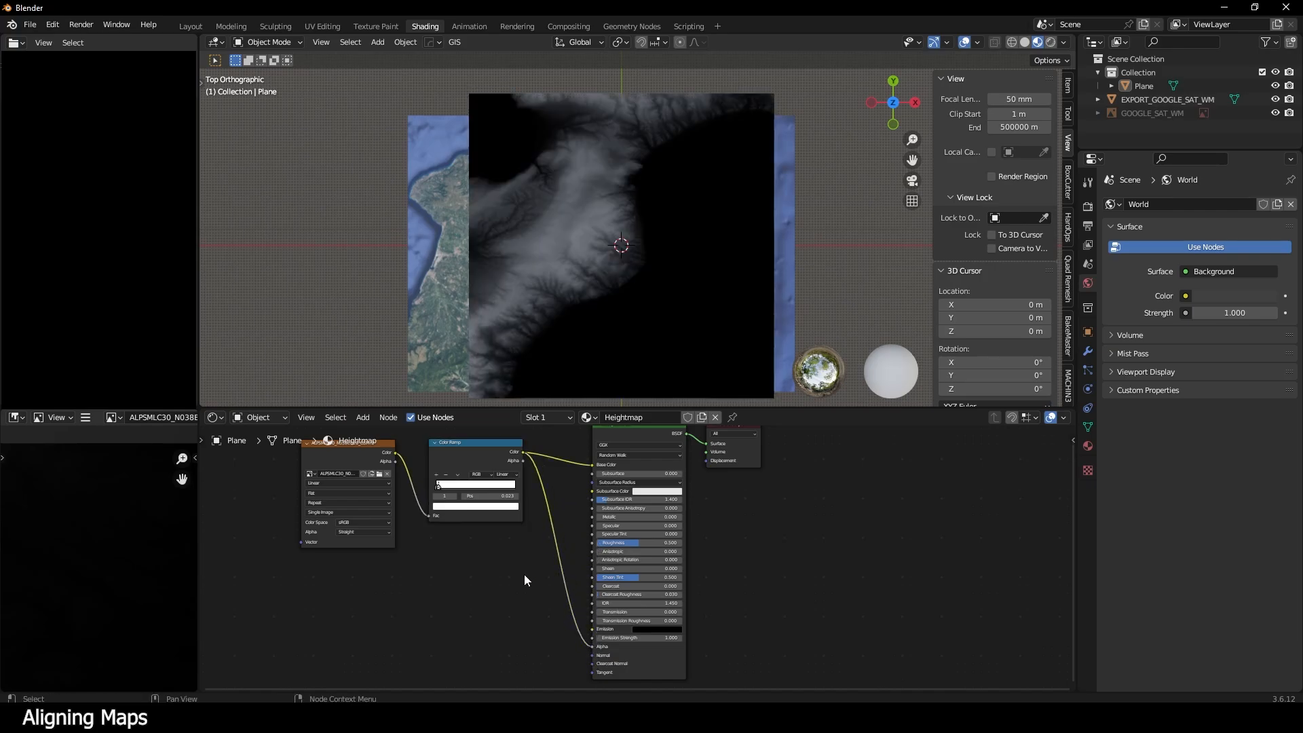
- Set the Heightmap material's Blend Mode and Shadow Mode to Alpha Clip, with a Clip Threshold of 0
{"action": "left_click", "coordinate": [696, 388]}
{"action": "left_click", "coordinate": [1088, 446]}
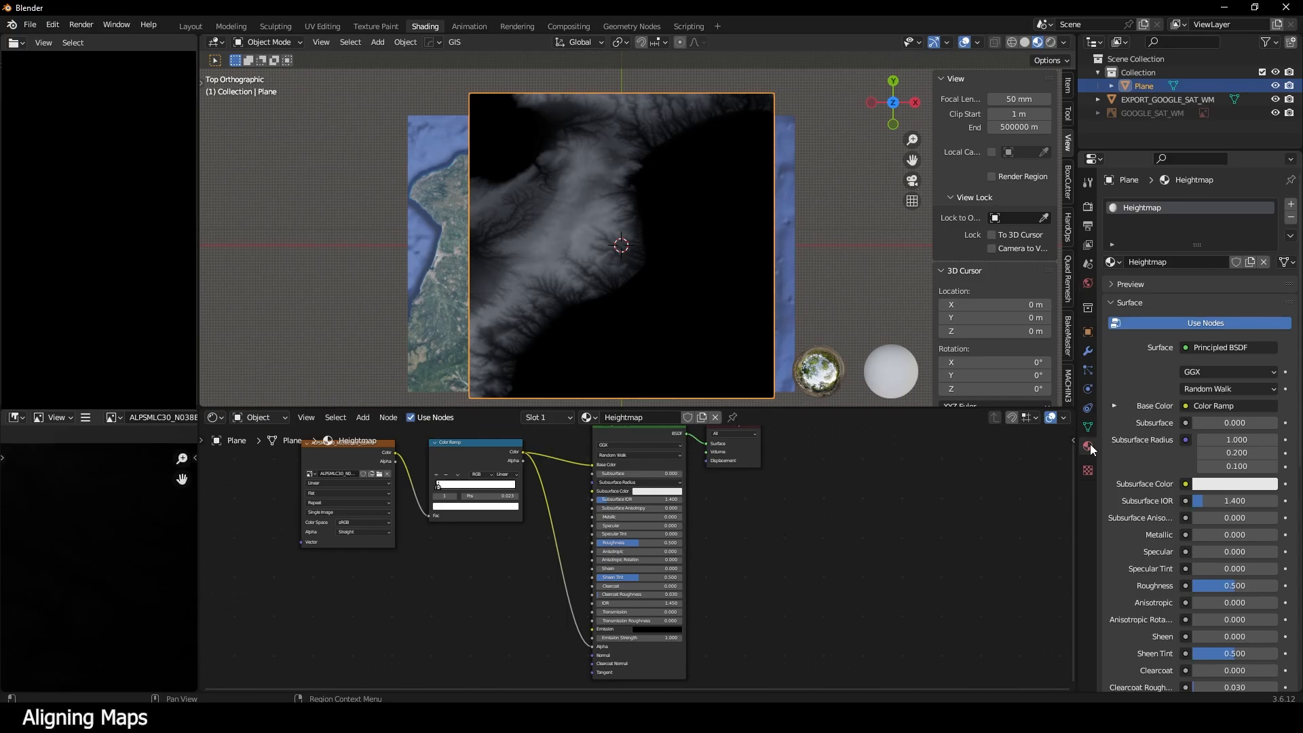
{"action": "scroll", "coordinate": [1201, 621], "scroll_direction": "down", "scroll_amount": 10}
{"action": "scroll", "coordinate": [1175, 609], "scroll_direction": "down", "scroll_amount": 2}
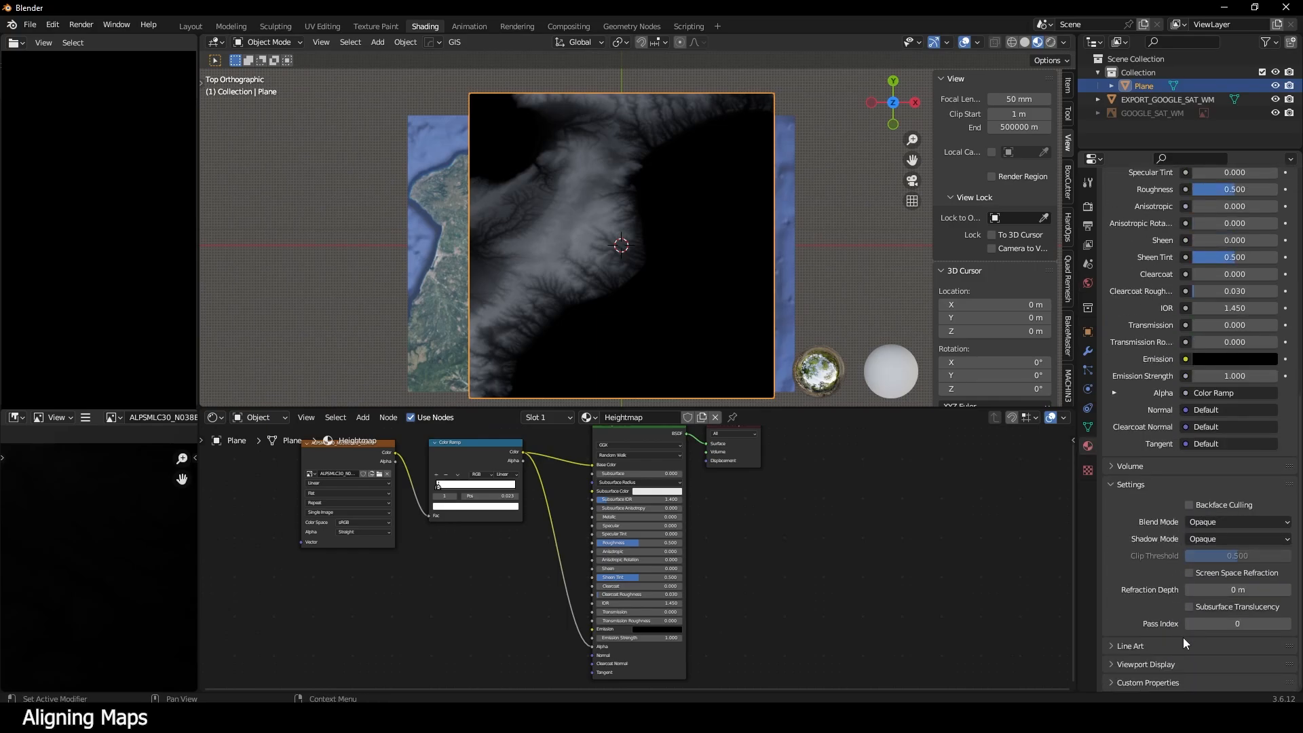
{"action": "left_click", "coordinate": [1208, 523]}
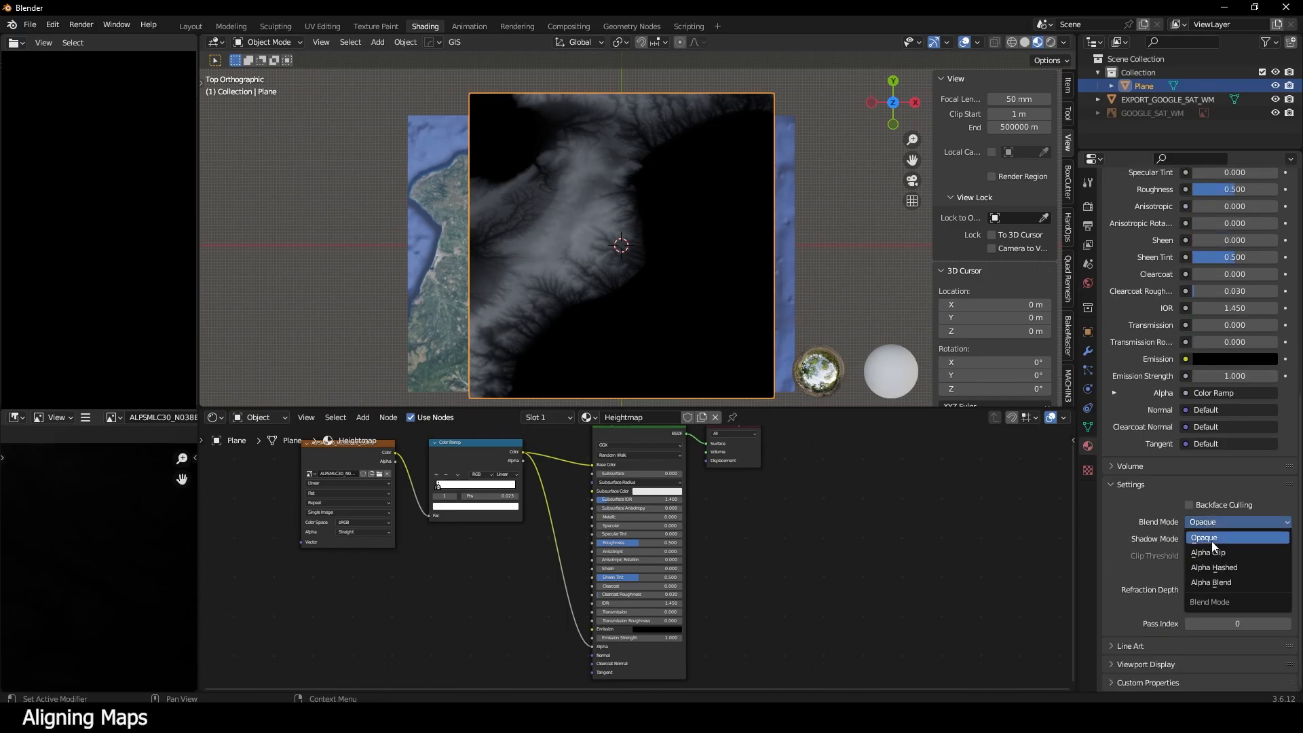
{"action": "left_click", "coordinate": [1189, 541]}
{"action": "left_click", "coordinate": [1197, 540]}
{"action": "left_click", "coordinate": [1209, 584]}
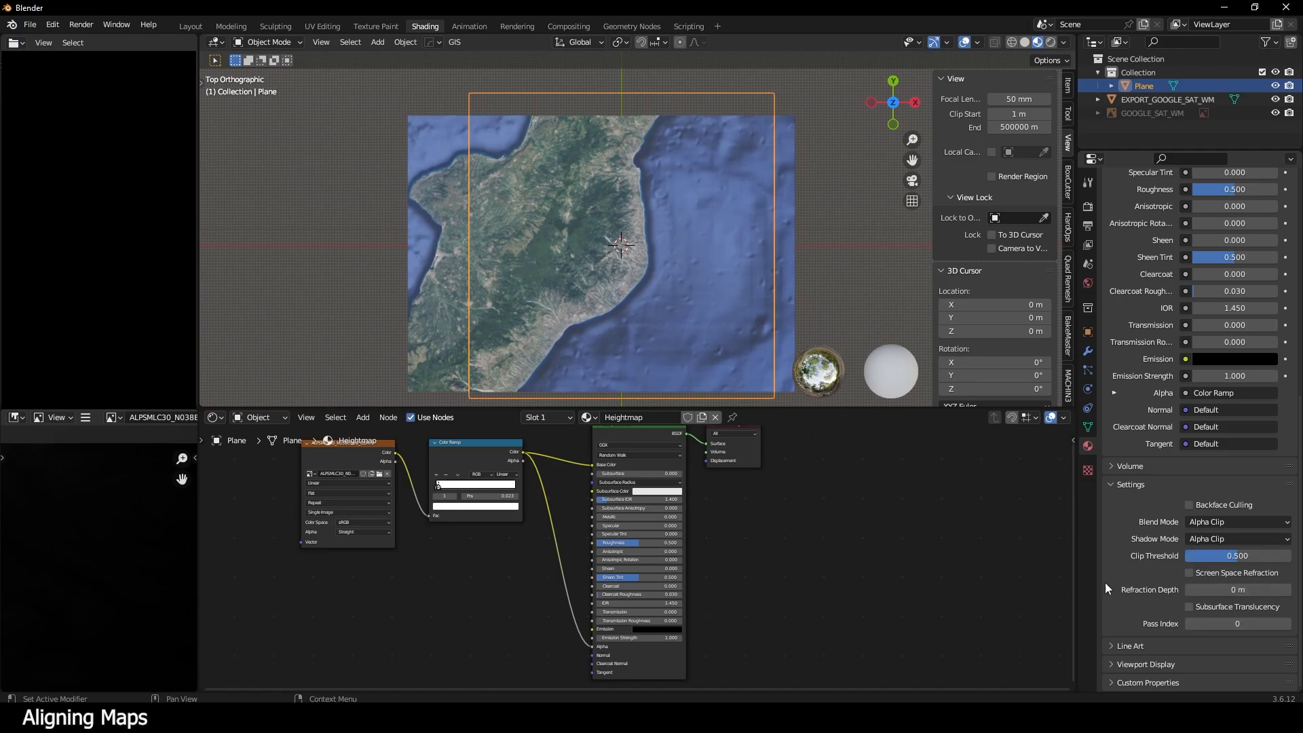
{"action": "left_click_drag", "start_coordinate": [1244, 557], "coordinate": [1188, 557]}
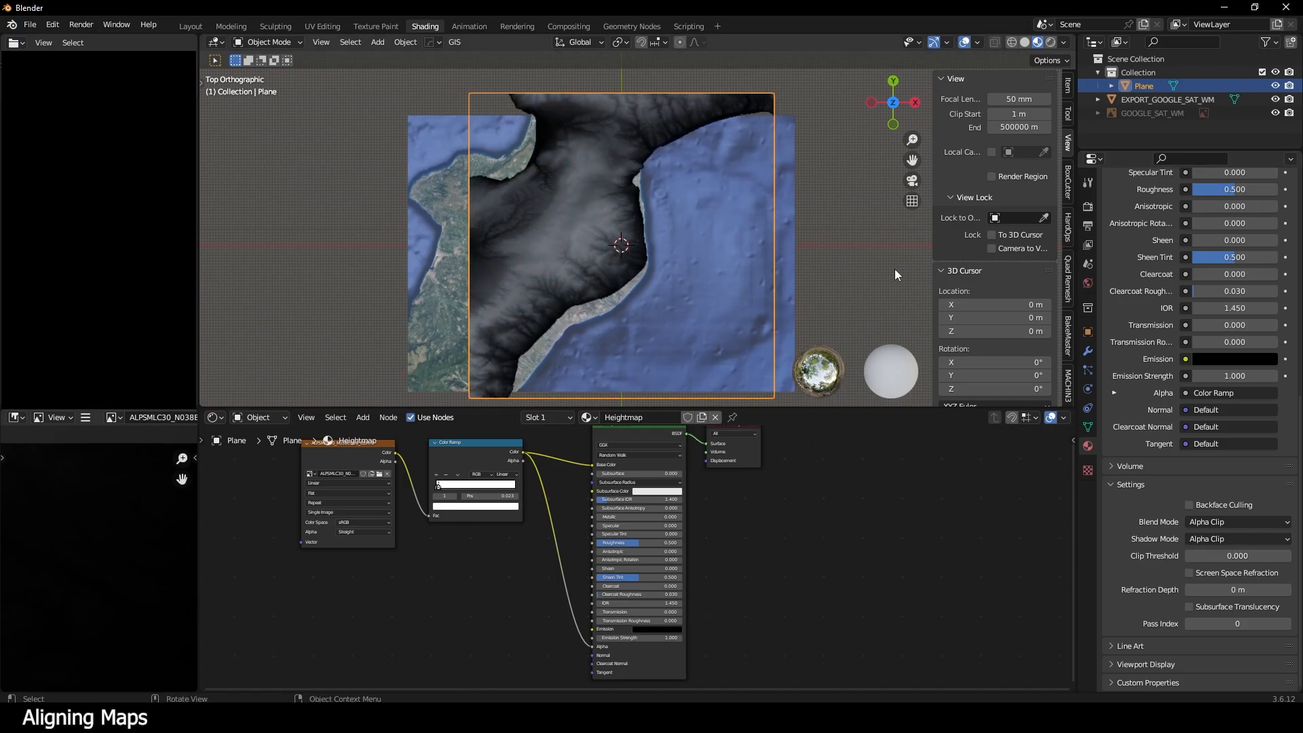
- Move the satellite basemap slightly so its coastline sits closer to the heightmap's coastline
{"action": "left_click", "coordinate": [902, 230]}
{"action": "scroll", "coordinate": [613, 256], "scroll_direction": "down", "scroll_amount": 2}
{"action": "left_click", "coordinate": [612, 257]}
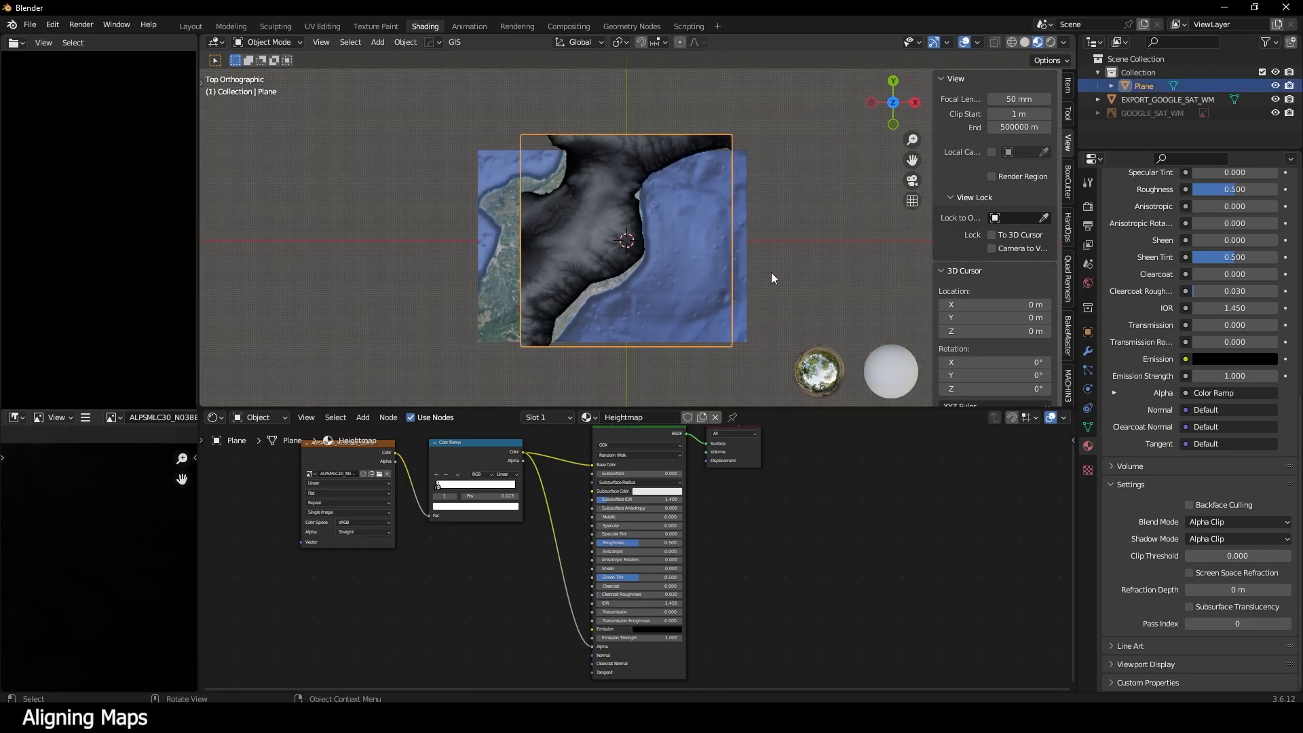
{"action": "middle_click_drag", "start_coordinate": [815, 278], "coordinate": [763, 278], "text": "shift"}
{"action": "left_click", "coordinate": [689, 242]}
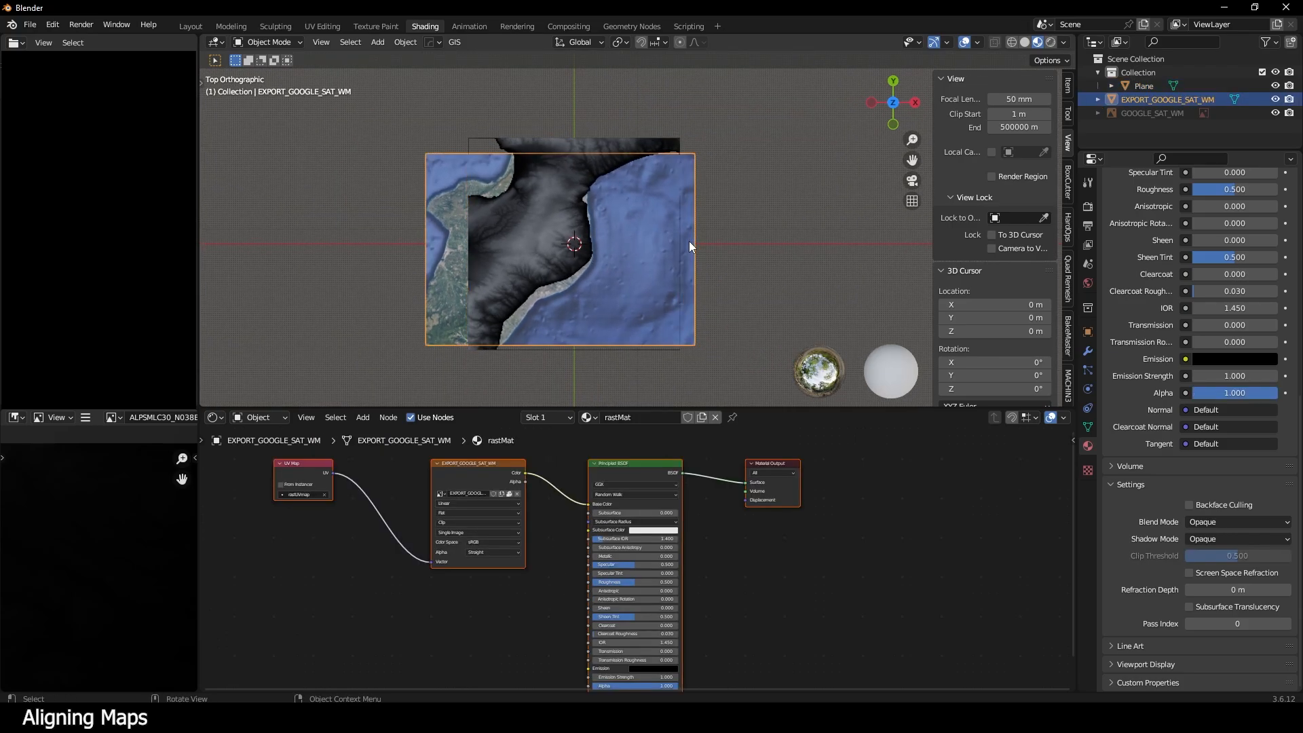
{"action": "scroll", "coordinate": [635, 242], "scroll_direction": "up", "scroll_amount": 3}
{"action": "scroll", "coordinate": [641, 240], "scroll_direction": "down", "scroll_amount": 1}
{"action": "middle_click_drag", "start_coordinate": [685, 238], "coordinate": [708, 217], "text": "shift"}
{"action": "scroll", "coordinate": [761, 230], "scroll_direction": "down", "scroll_amount": 1}
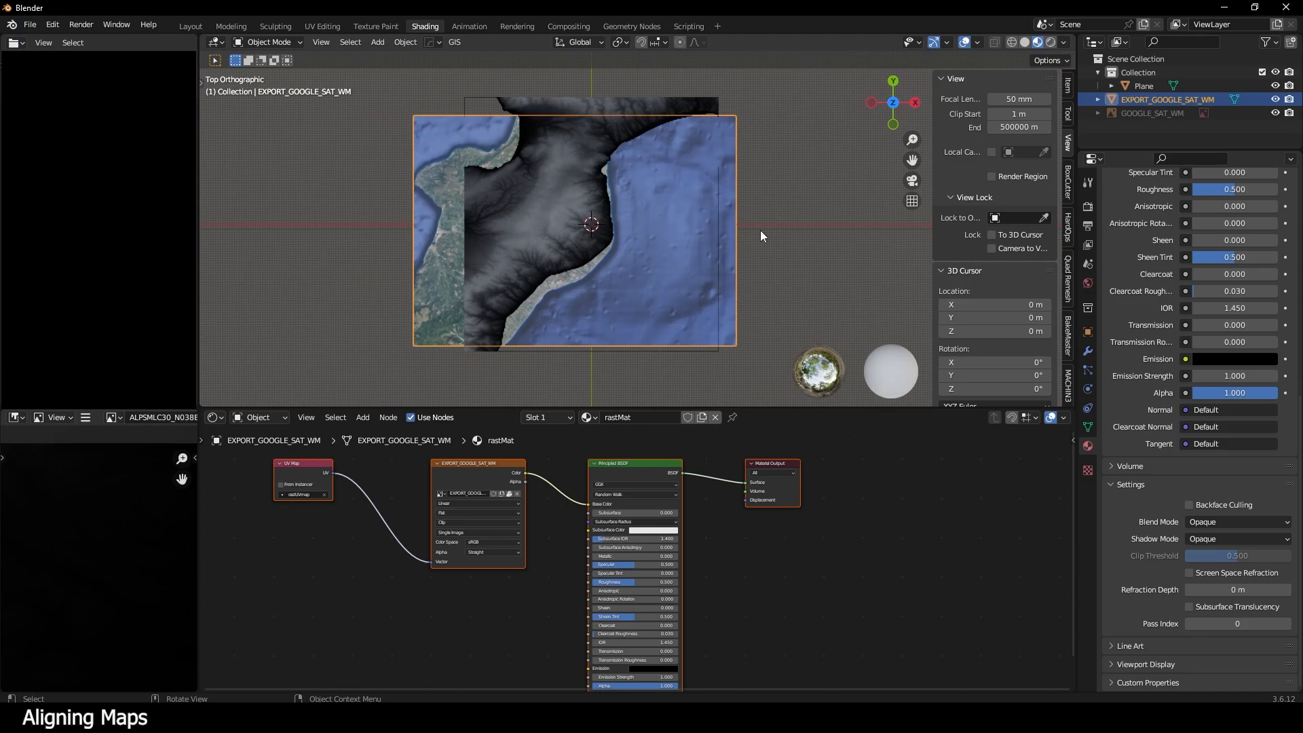
{"action": "key", "text": "g"}
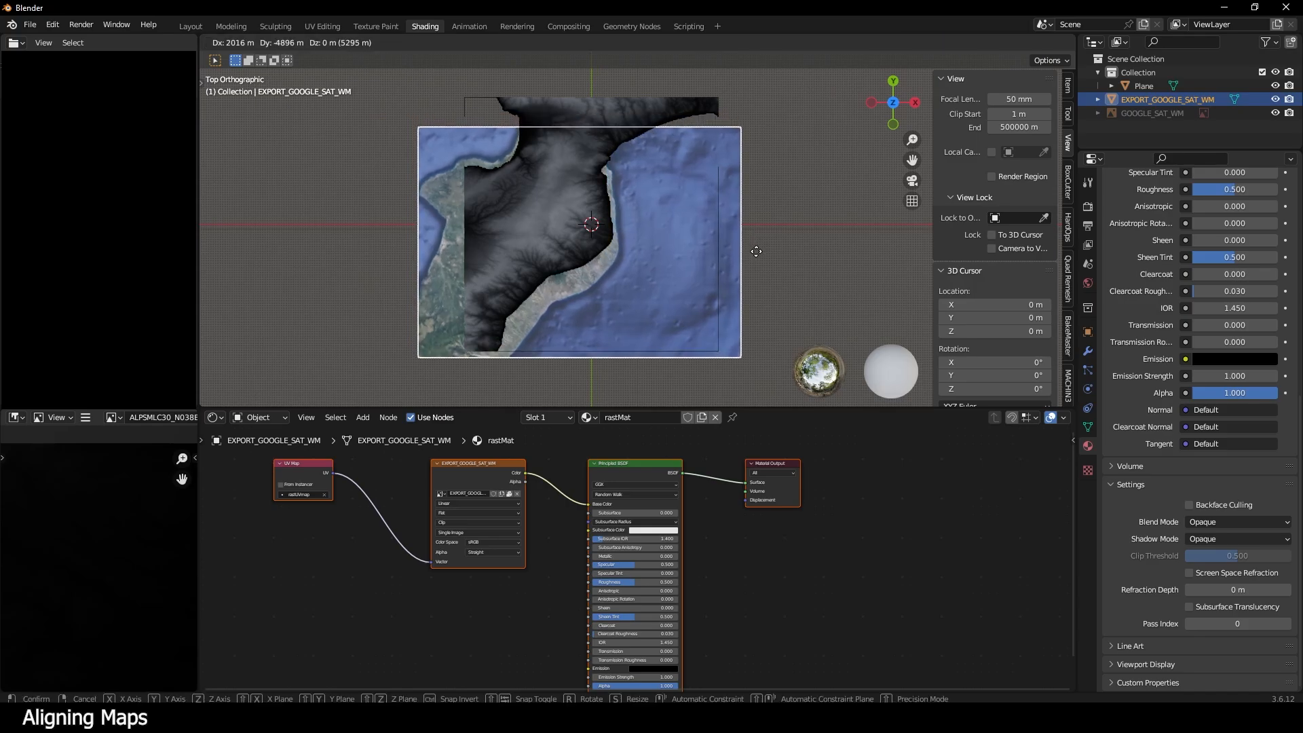
{"action": "left_click", "coordinate": [756, 248]}
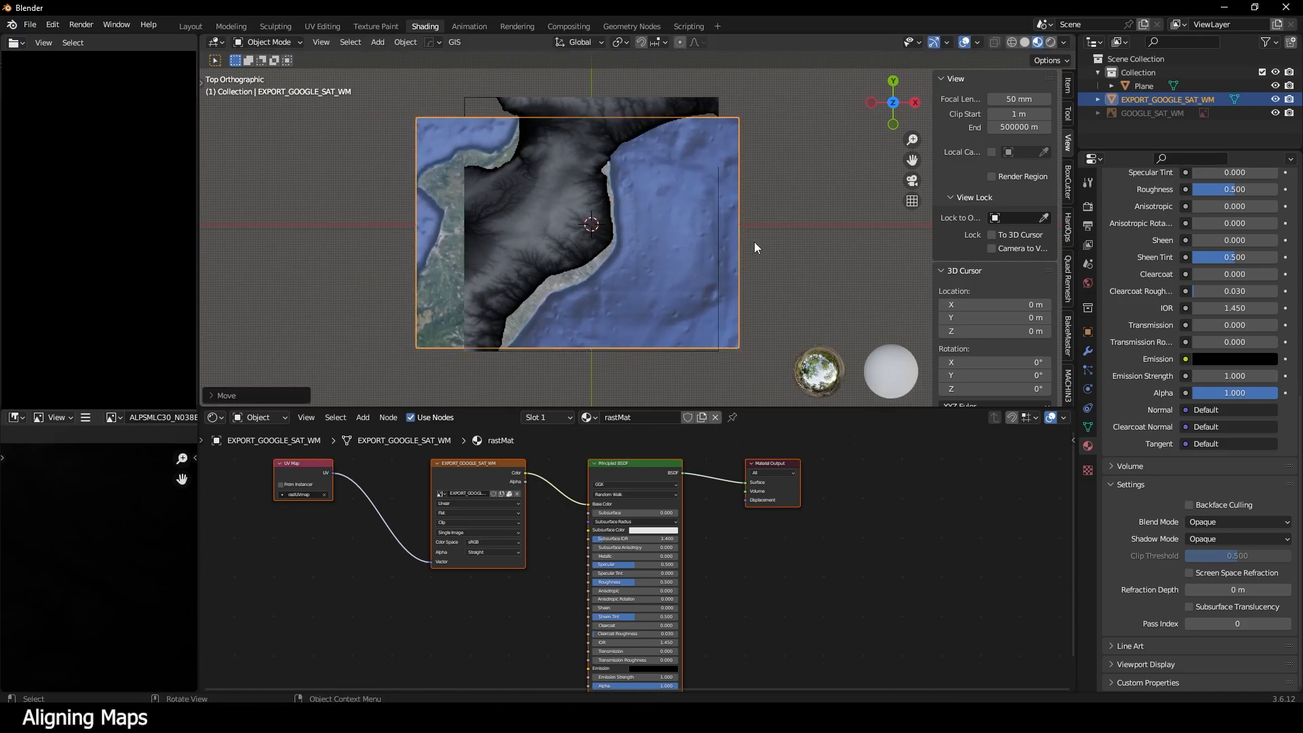
- Try to fit the satellite basemap to the heightmap by scaling it down uniformly and repositioning it, and undo these changes
{"action": "key", "text": "s"}
{"action": "left_click", "coordinate": [751, 234]}
{"action": "key", "text": "g"}
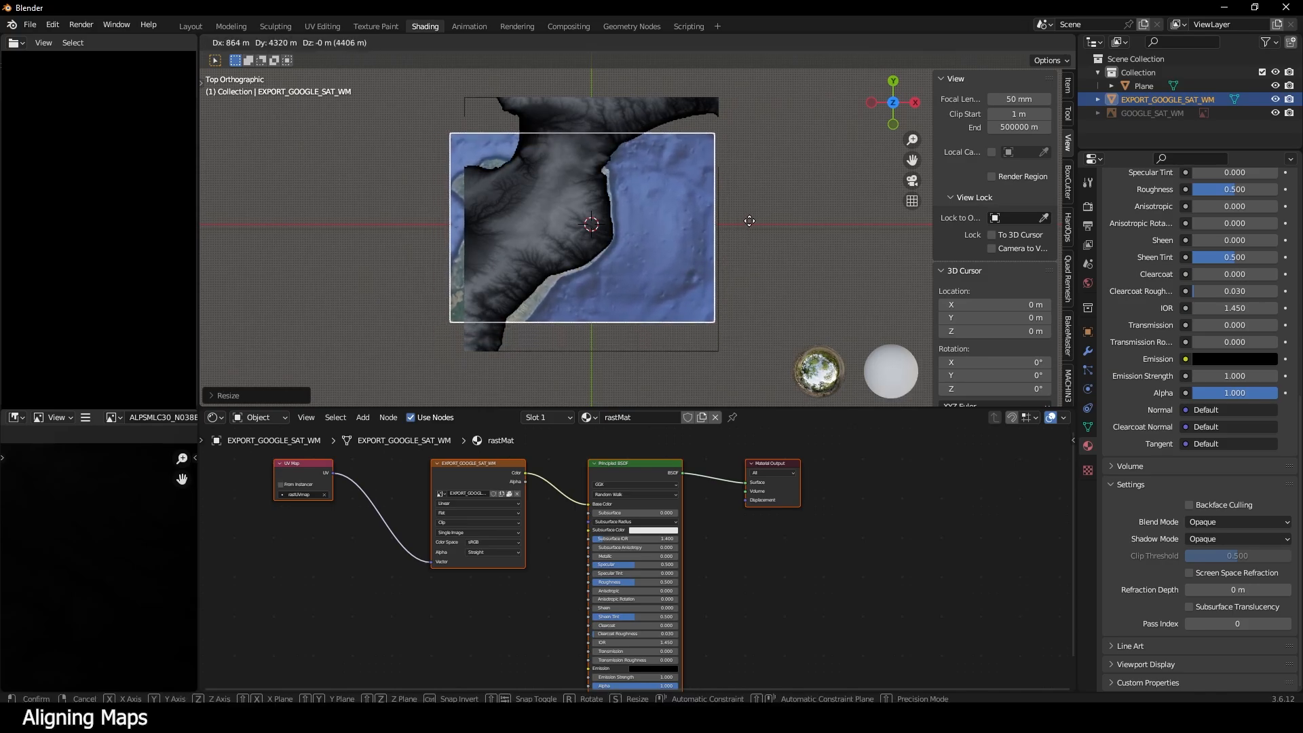
{"action": "left_click", "coordinate": [736, 262]}
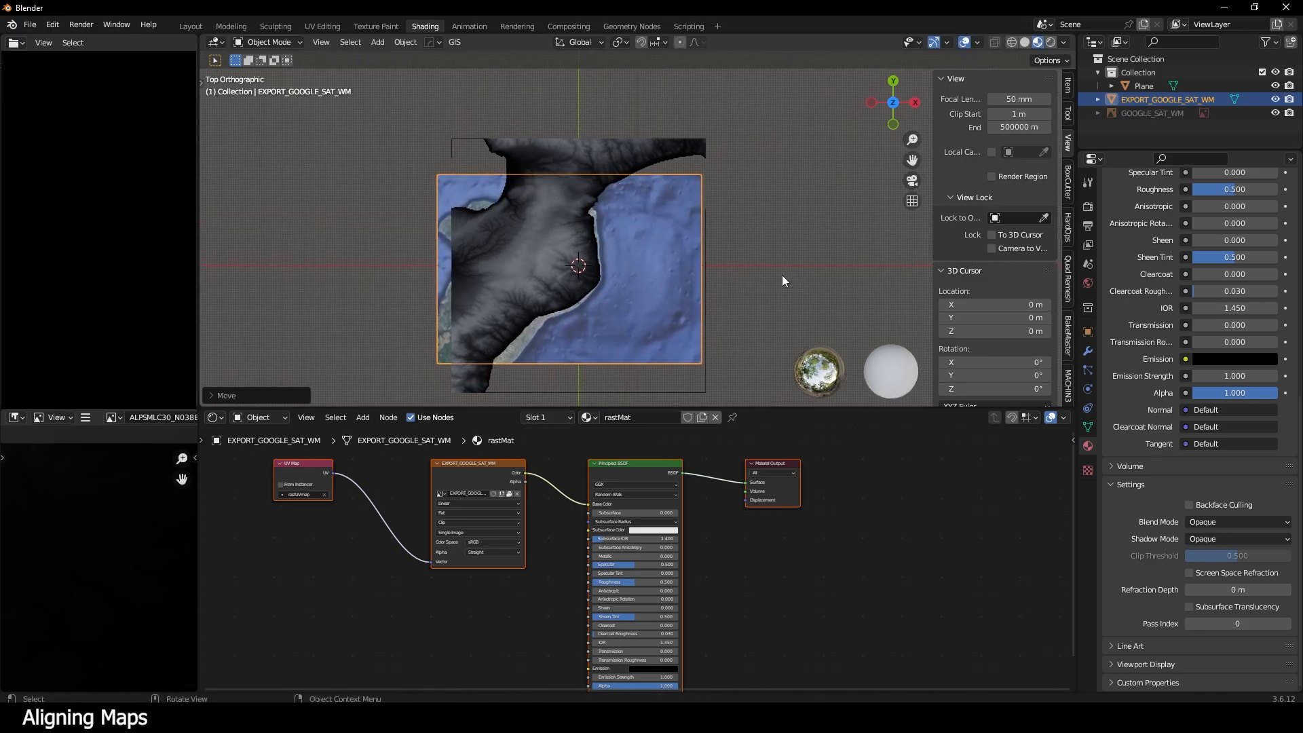
{"action": "key", "text": "s"}
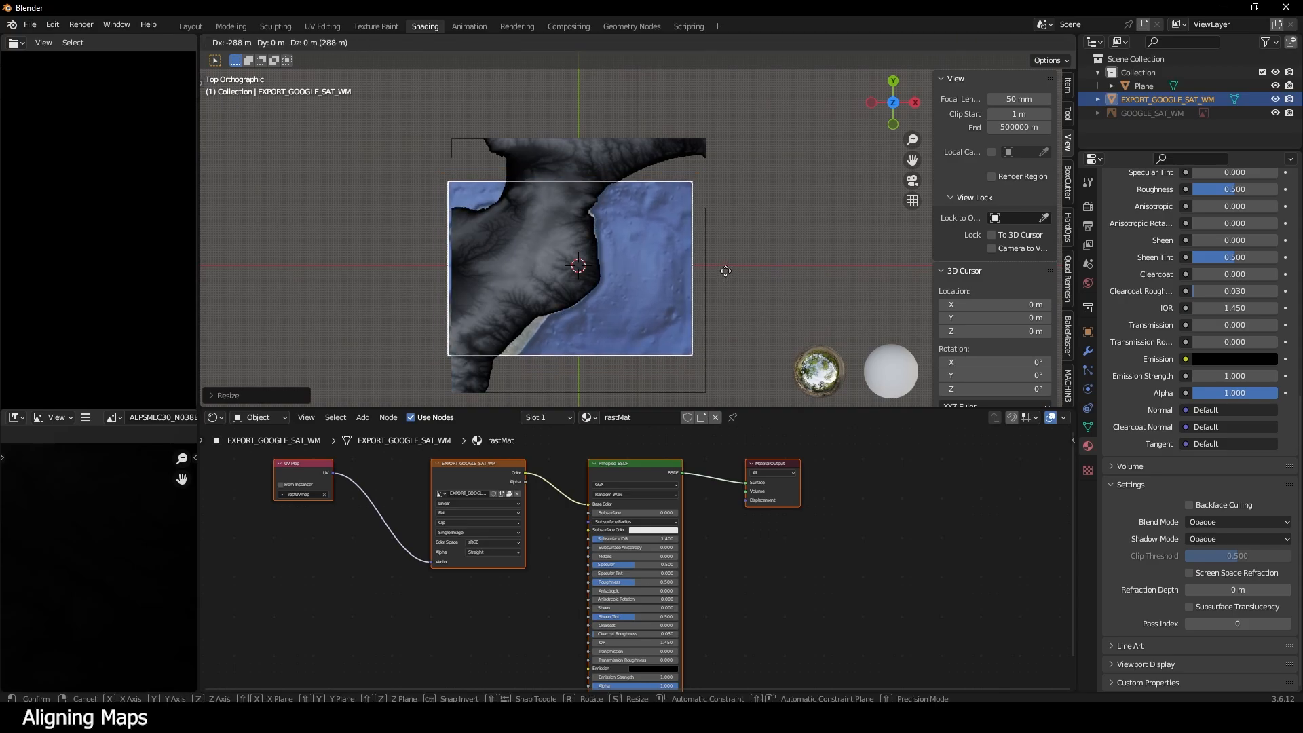
{"action": "key", "text": "Escape"}
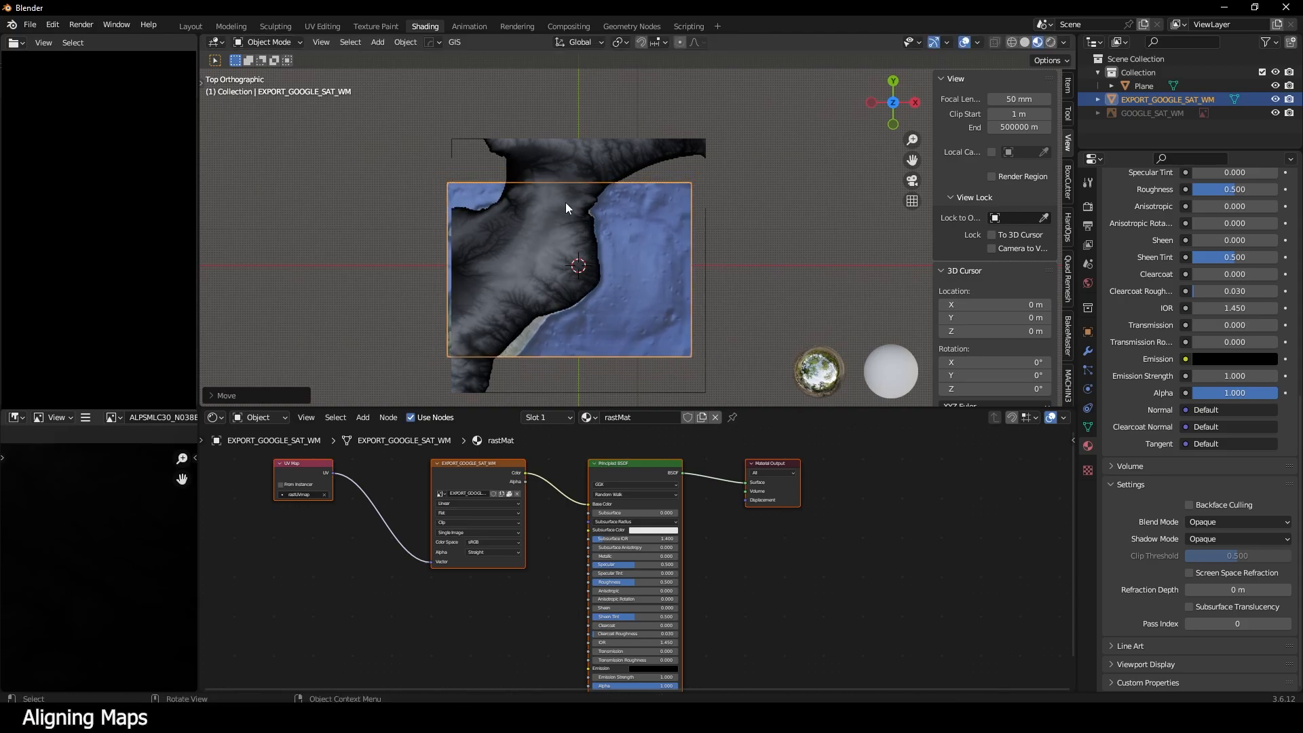
{"action": "left_click", "coordinate": [704, 246]}
{"action": "key", "text": "ctrl+z"}
{"action": "key", "text": "ctrl+z"}
{"action": "key", "text": "ctrl+z"}
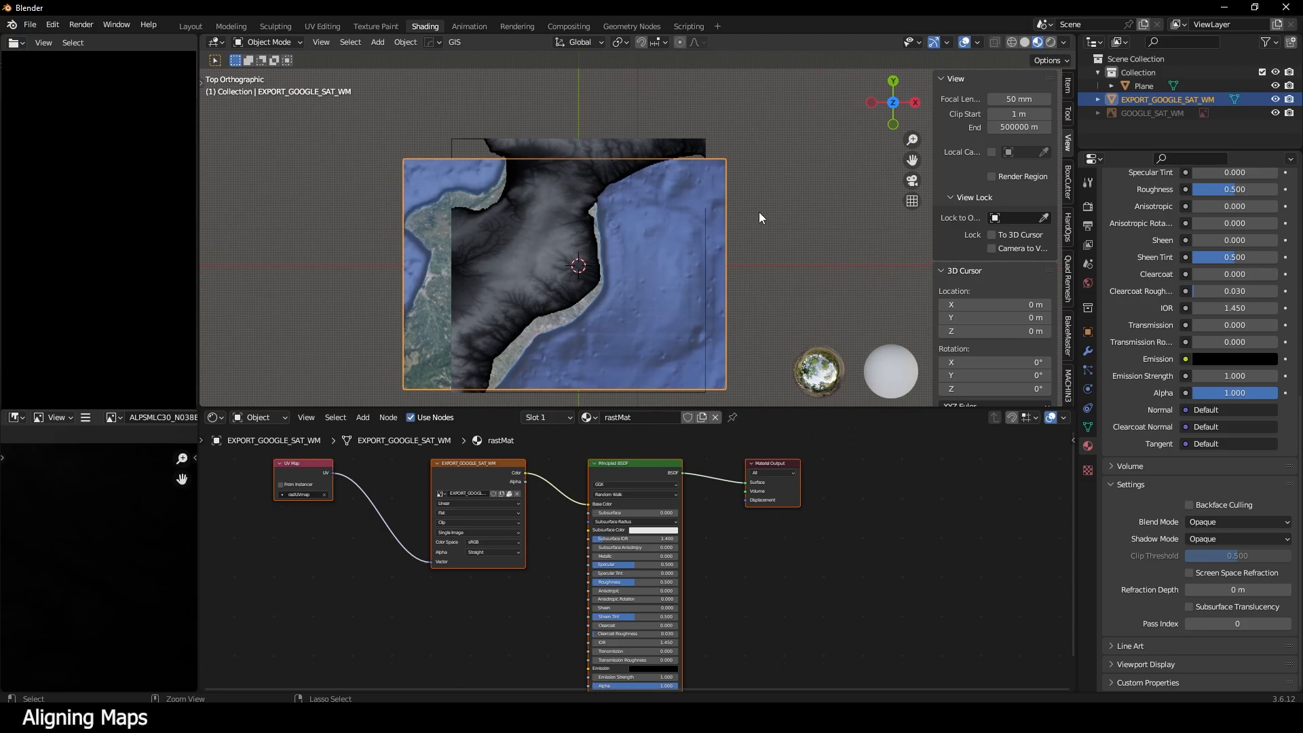
- Try to fit the heightmap plane to the satellite basemap by enlarging, moving and rescaling it along Y, and undo these changes
{"action": "left_click", "coordinate": [580, 178]}
{"action": "key", "text": "g"}
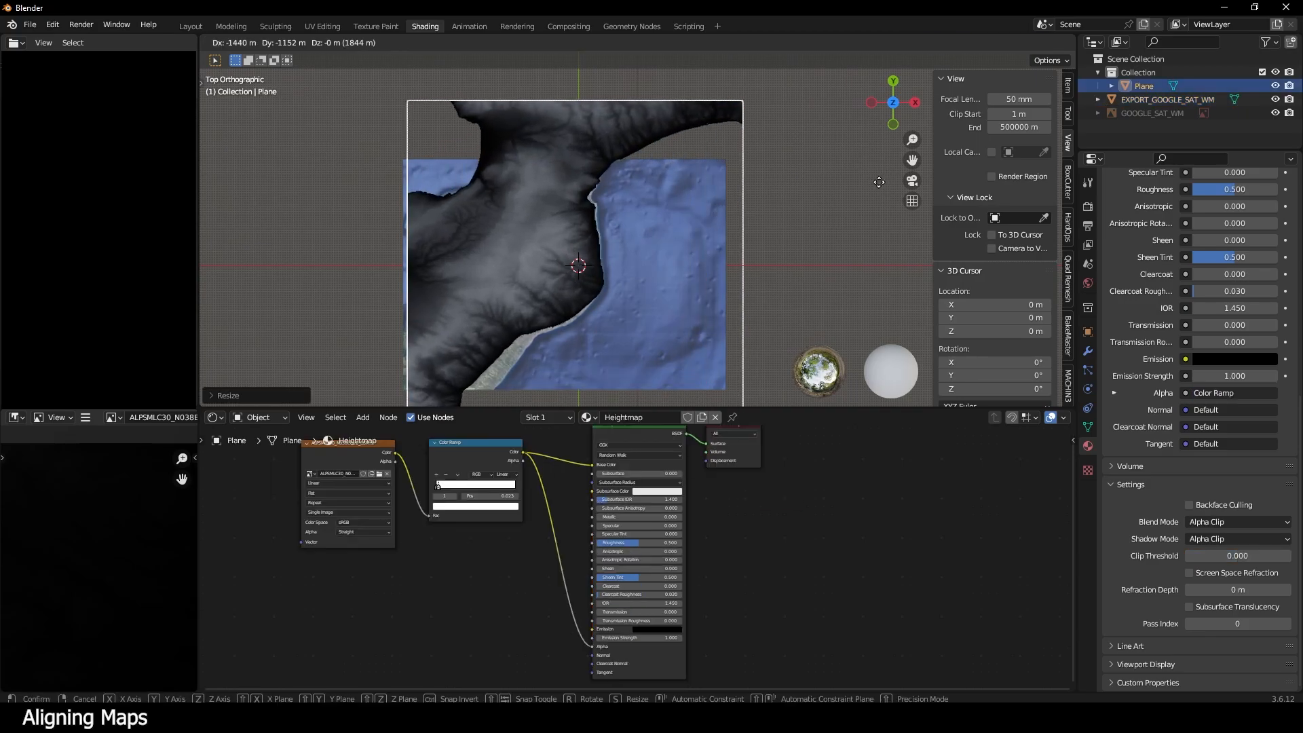
{"action": "left_click", "coordinate": [877, 182]}
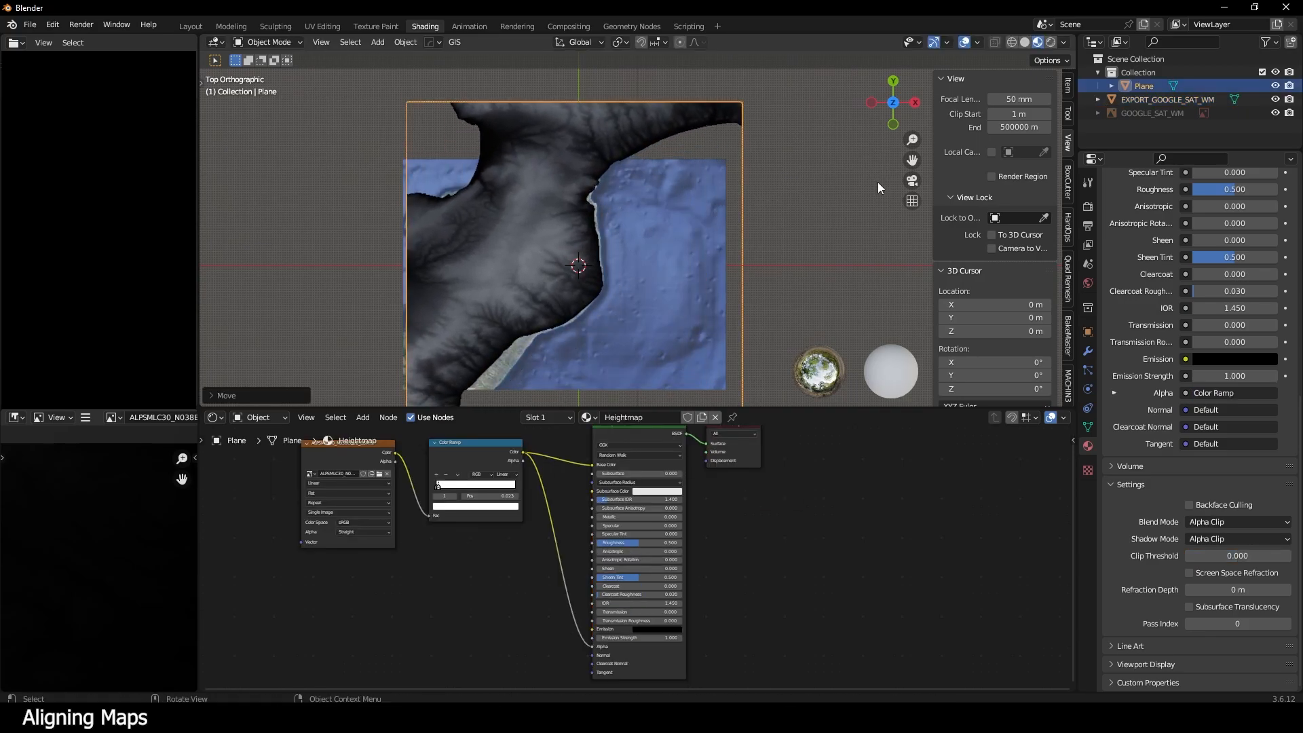
{"action": "key", "text": "s"}
{"action": "key", "text": "y"}
{"action": "left_click", "coordinate": [890, 183]}
{"action": "key", "text": "ctrl+z"}
{"action": "key", "text": "ctrl+z"}
{"action": "key", "text": "ctrl+z"}
{"action": "key", "text": "ctrl+z"}
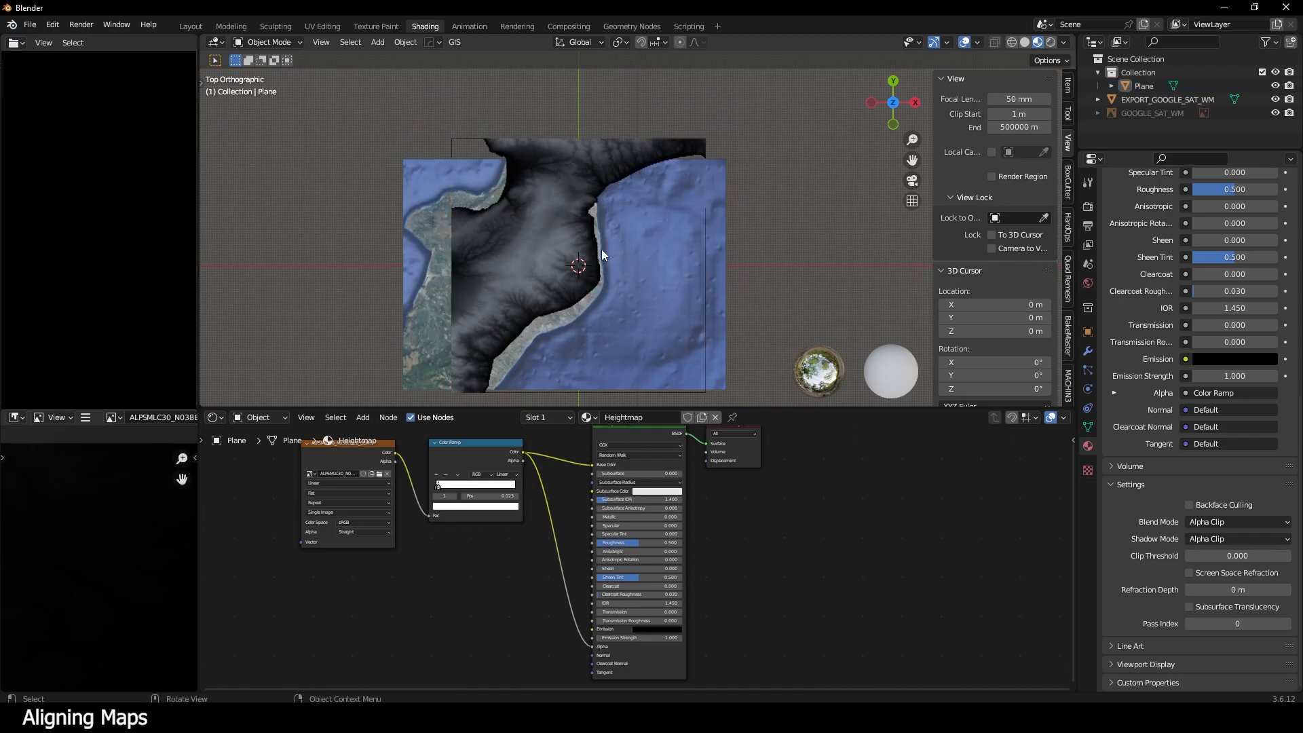
- Scale the satellite basemap uniformly to about 0.9 and reposition it over the heightmap's coastline
{"action": "left_click", "coordinate": [602, 250]}
{"action": "key", "text": "s"}
{"action": "left_click", "coordinate": [780, 253]}
{"action": "key", "text": "g"}
{"action": "left_click", "coordinate": [781, 245]}
- Shrink the satellite basemap along Y to a scale of about 0.746, repositioning it to follow the heightmap's coastline
{"action": "key", "text": "s"}
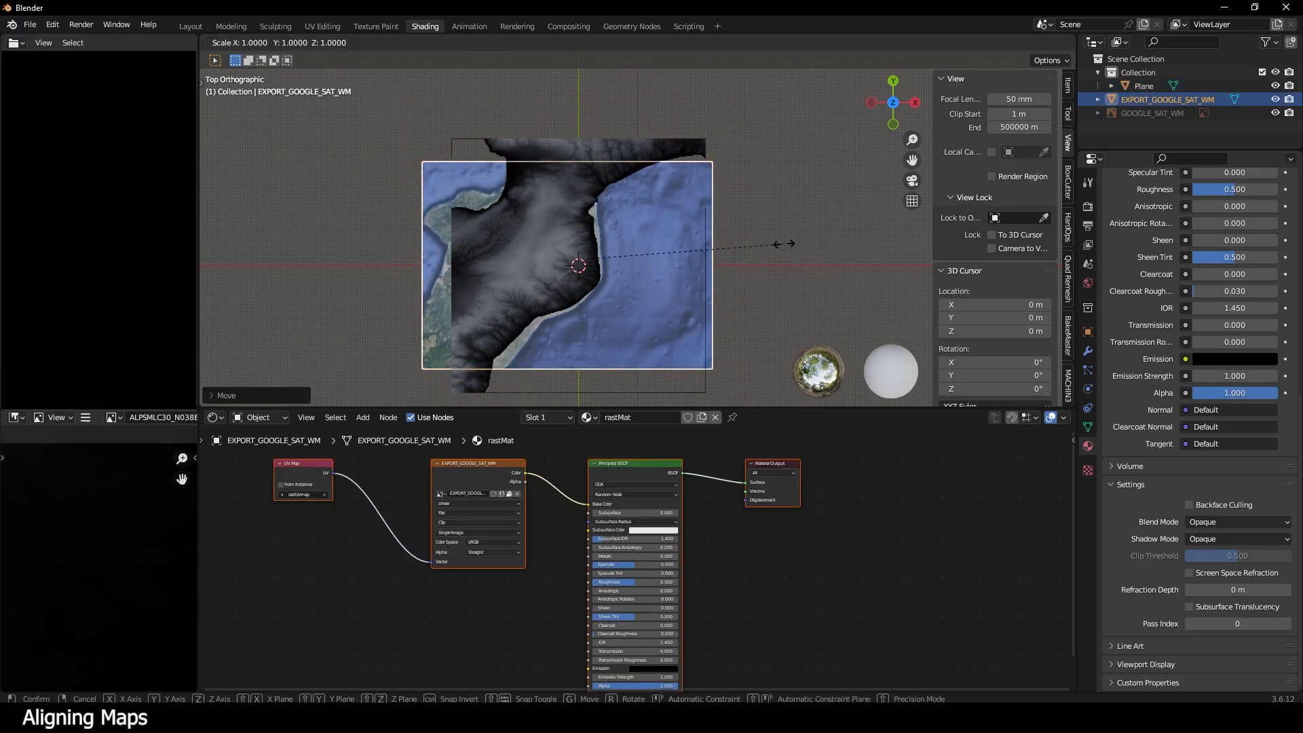
{"action": "key", "text": "y"}
{"action": "left_click", "coordinate": [767, 242]}
{"action": "key", "text": "g"}
{"action": "left_click", "coordinate": [767, 247]}
{"action": "key", "text": "s"}
{"action": "key", "text": "y"}
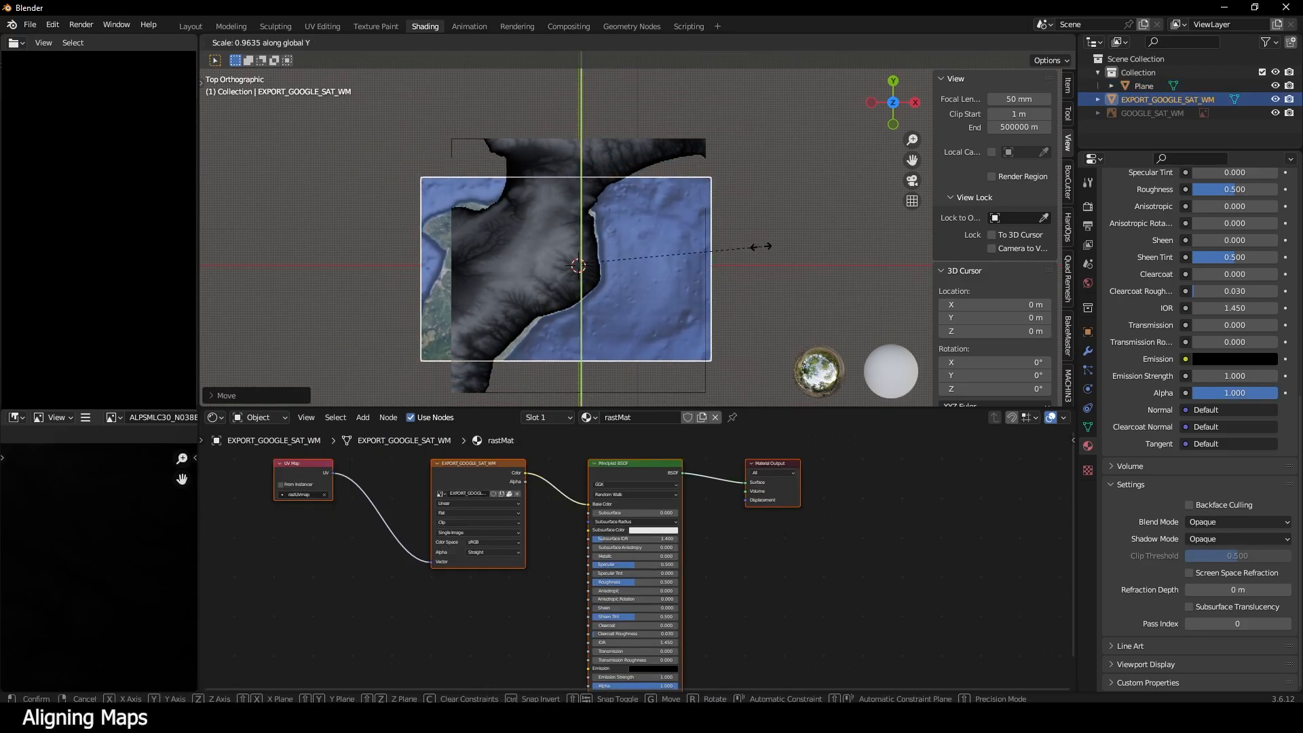
{"action": "left_click", "coordinate": [749, 250]}
{"action": "key", "text": "g"}
{"action": "left_click", "coordinate": [749, 250]}
- Widen the satellite basemap along X to a scale of about 0.96 and shift it to match the heightmap's coastline
{"action": "key", "text": "s"}
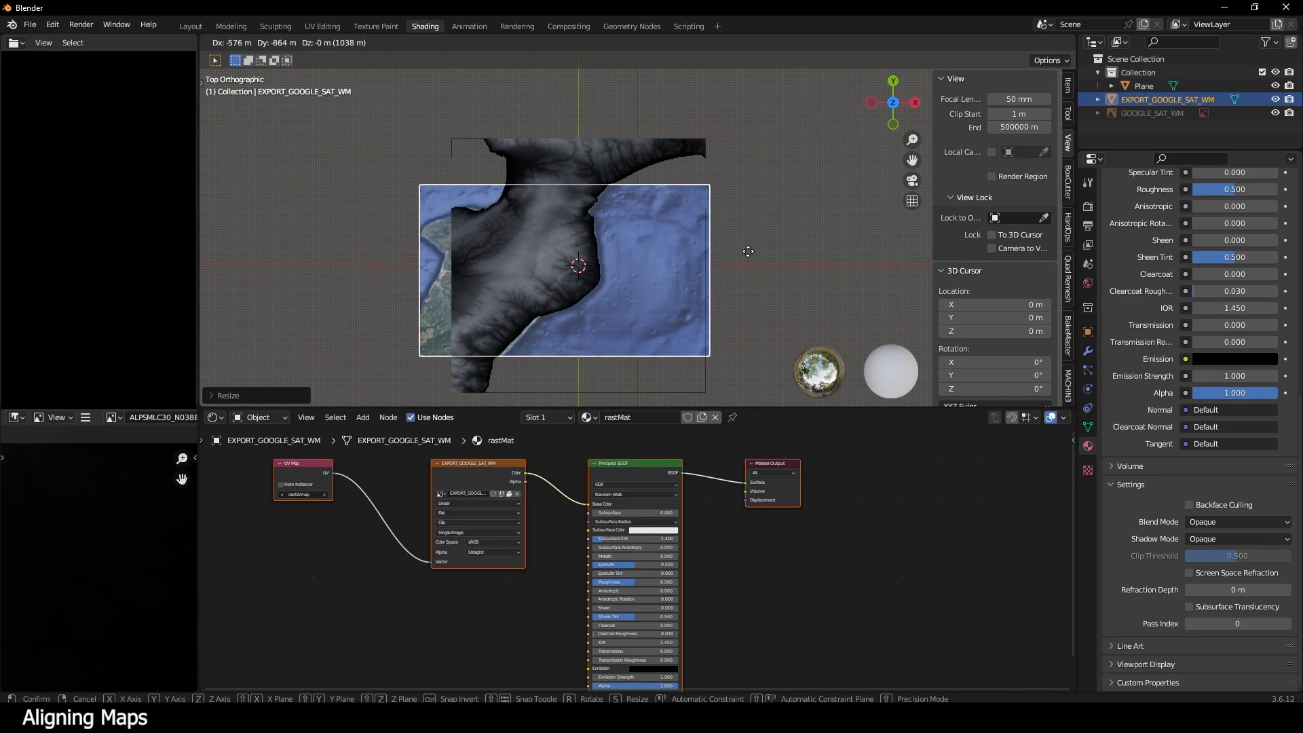
{"action": "key", "text": "x"}
{"action": "left_click", "coordinate": [759, 254]}
{"action": "key", "text": "g"}
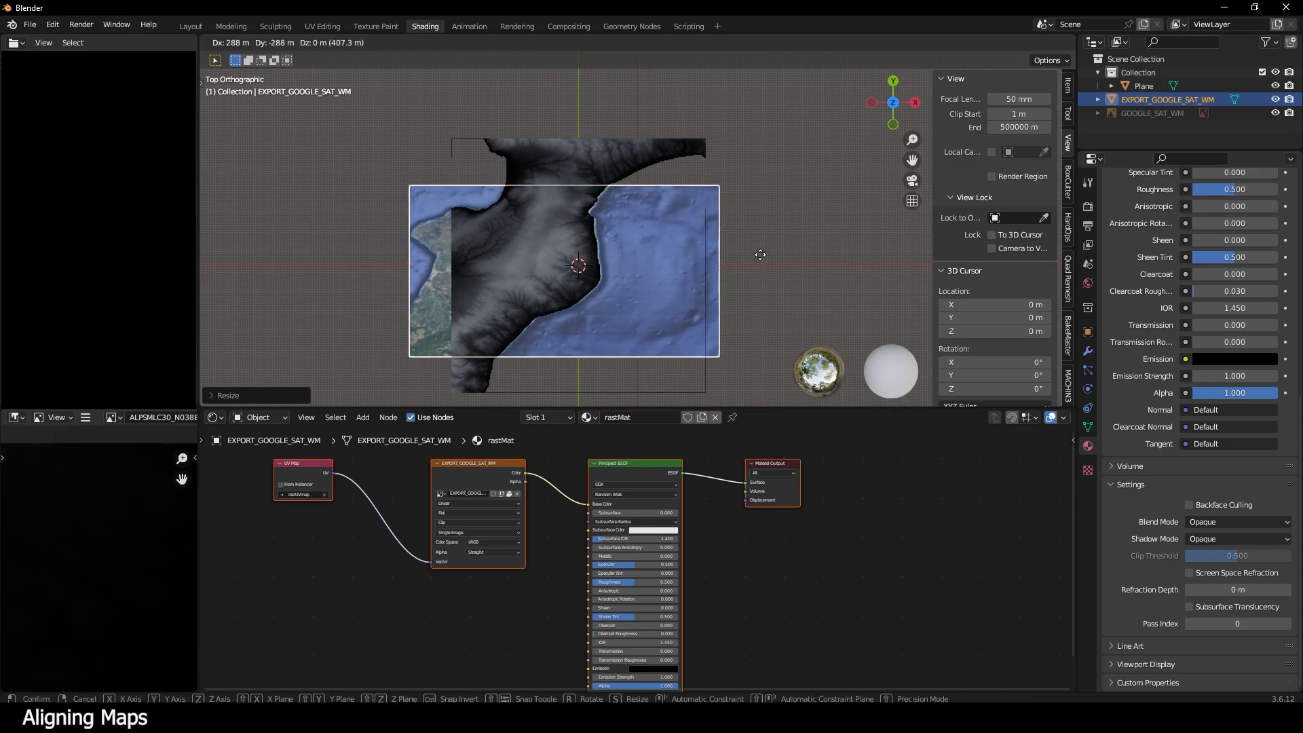
{"action": "left_click", "coordinate": [760, 254]}
- Set the satellite basemap's Y scale to 0.75
{"action": "left_click", "coordinate": [534, 227]}
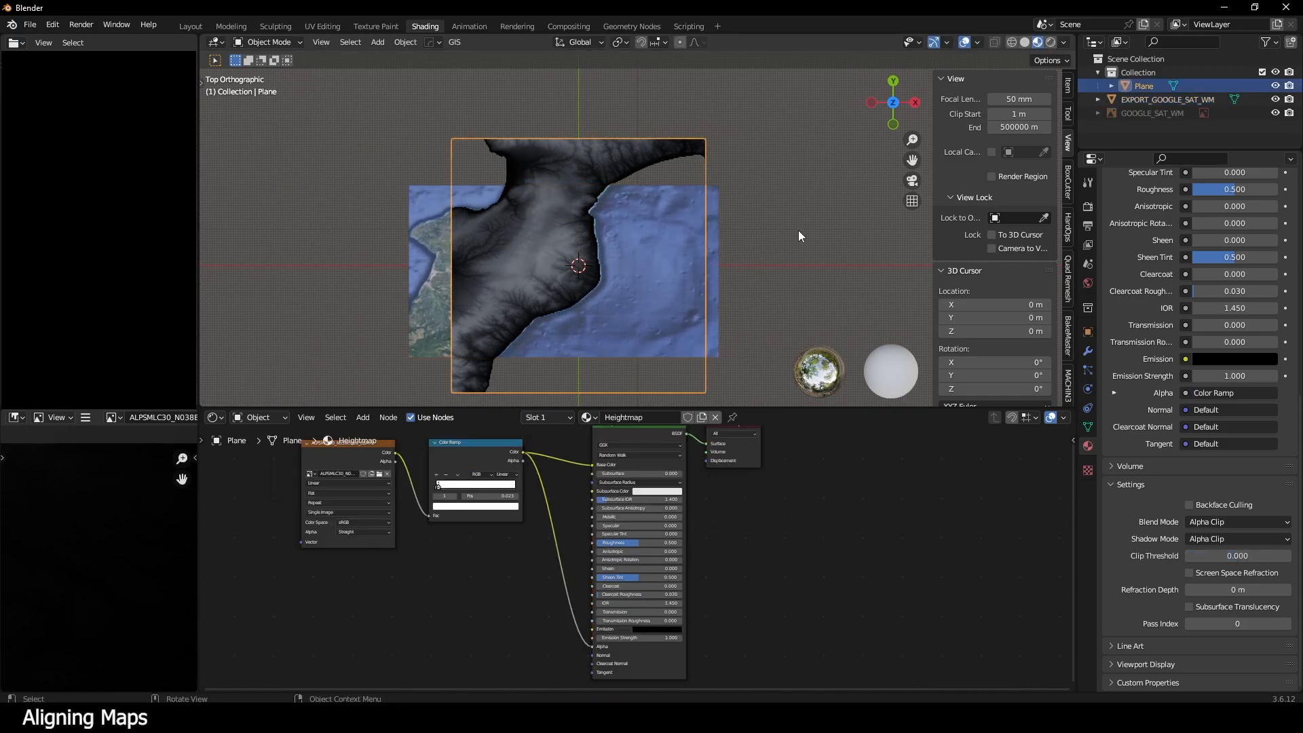
{"action": "left_click", "coordinate": [717, 204]}
{"action": "left_click", "coordinate": [1067, 88]}
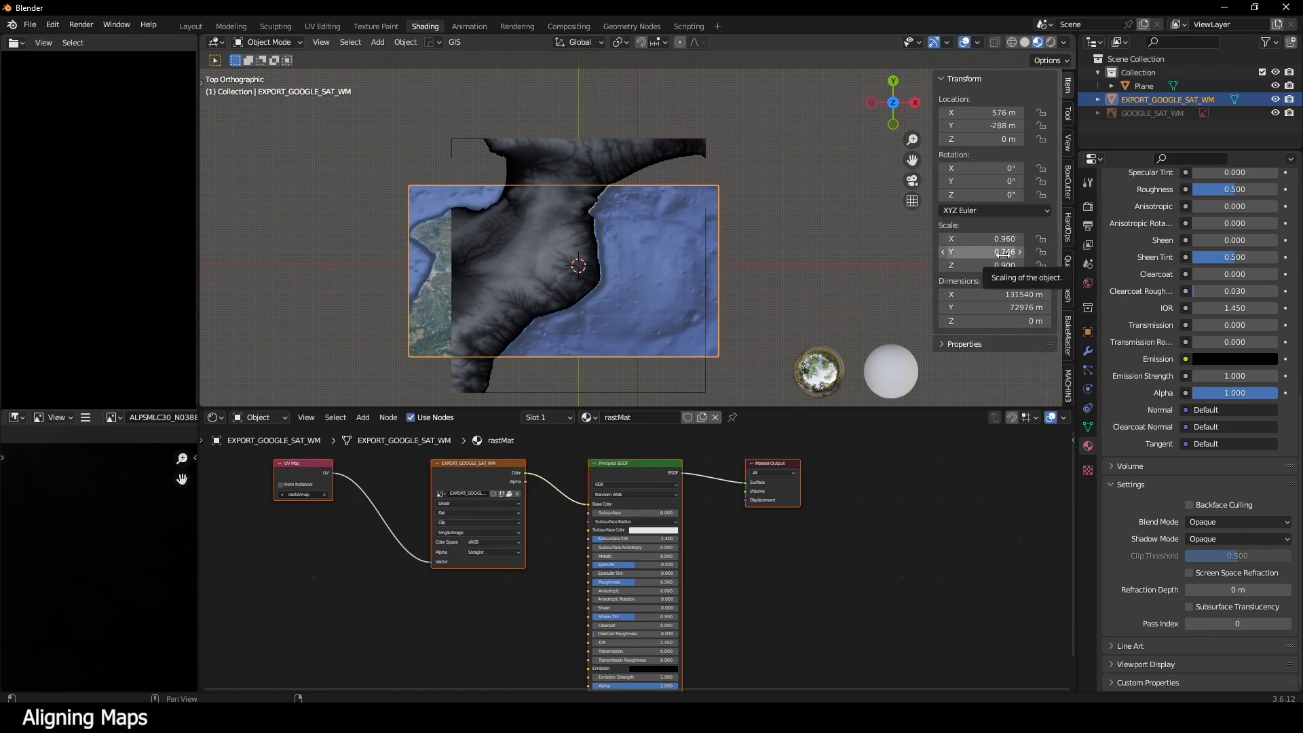
{"action": "left_click", "coordinate": [959, 252]}
{"action": "type", "text": "0.75"}
{"action": "key", "text": "Return"}
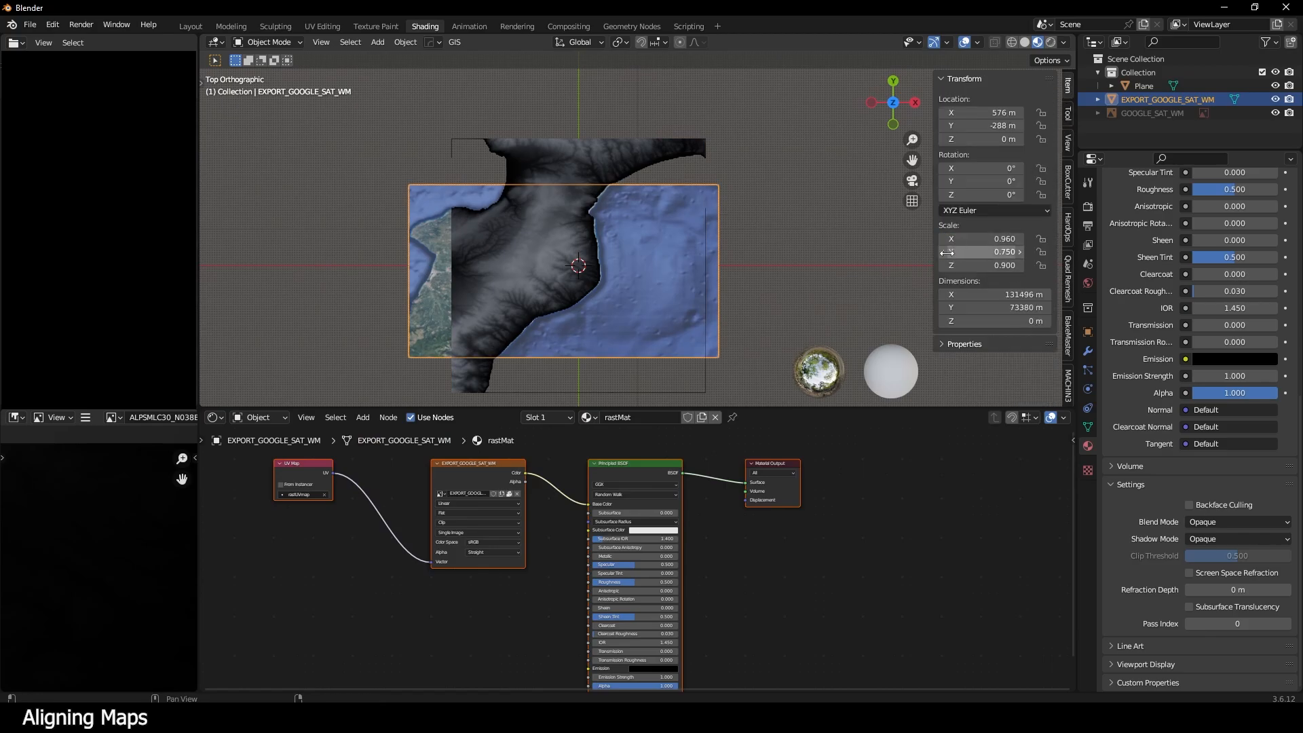
- Move the satellite basemap to about X 288 m, Y 0 m, deselect it and check the coastline match
{"action": "left_click", "coordinate": [716, 250]}
{"action": "key", "text": "g"}
{"action": "left_click", "coordinate": [734, 252]}
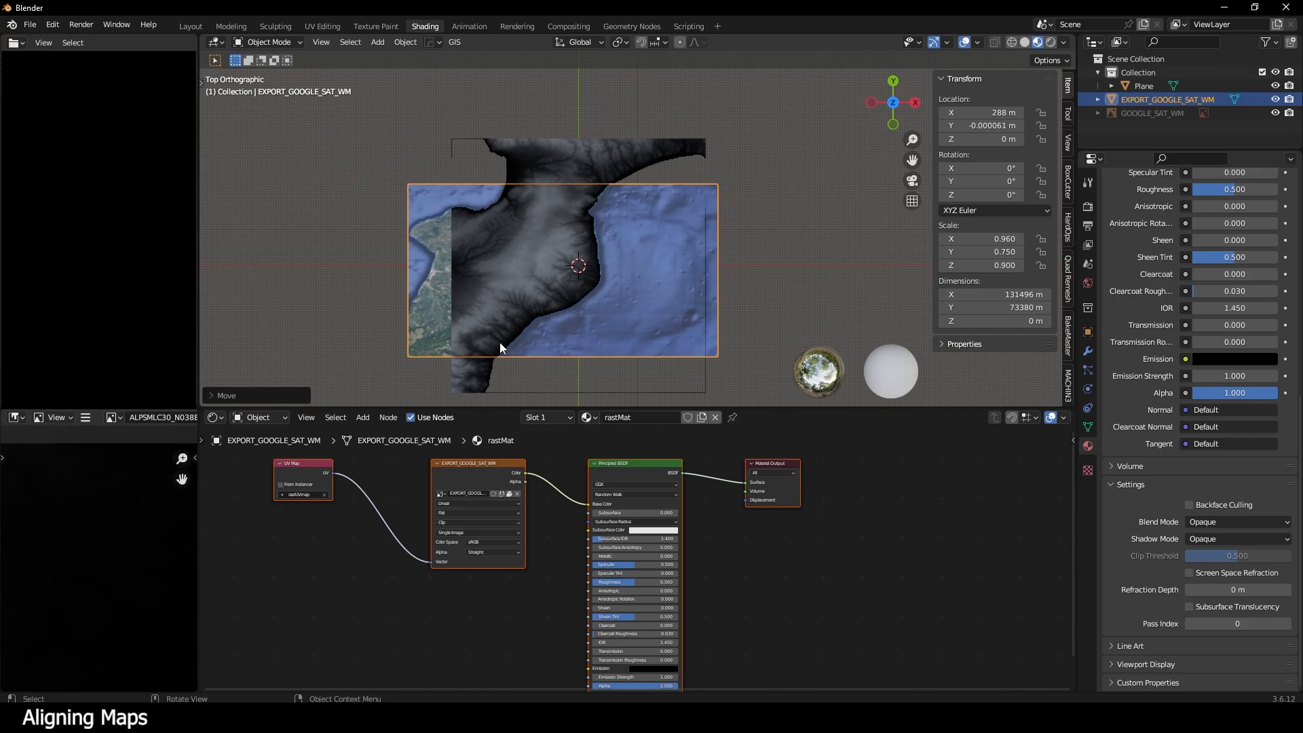
{"action": "key", "text": "alt+a"}
{"action": "scroll", "coordinate": [667, 247], "scroll_direction": "up", "scroll_amount": 3}
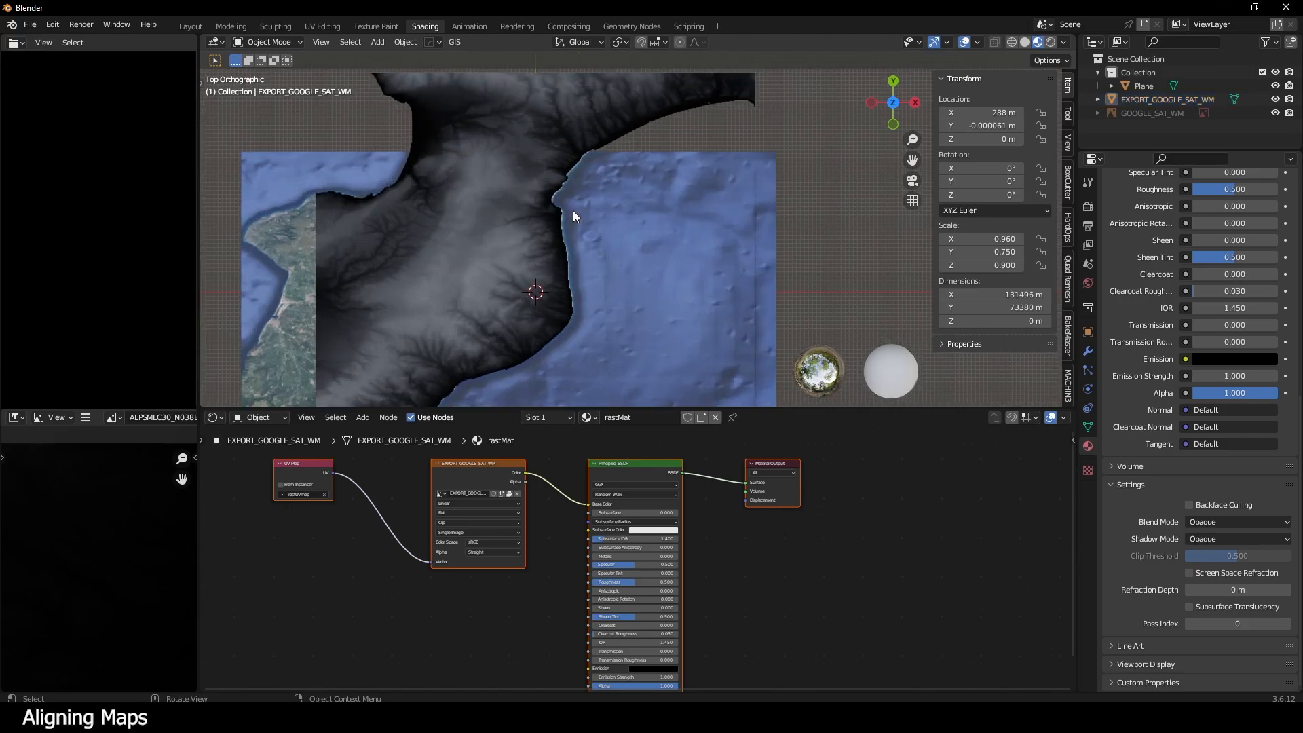
{"action": "scroll", "coordinate": [573, 210], "scroll_direction": "down", "scroll_amount": 1}
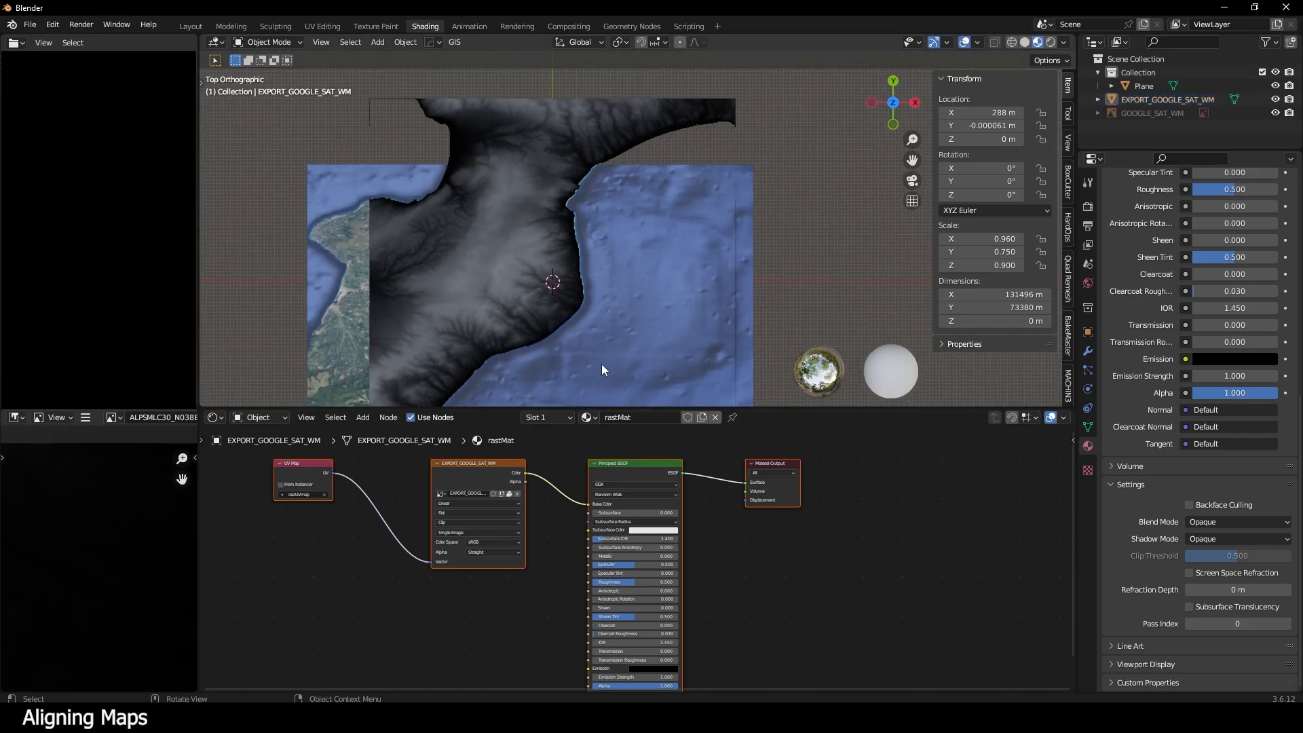
{"action": "middle_click_drag", "start_coordinate": [775, 267], "coordinate": [798, 268], "text": "shift"}
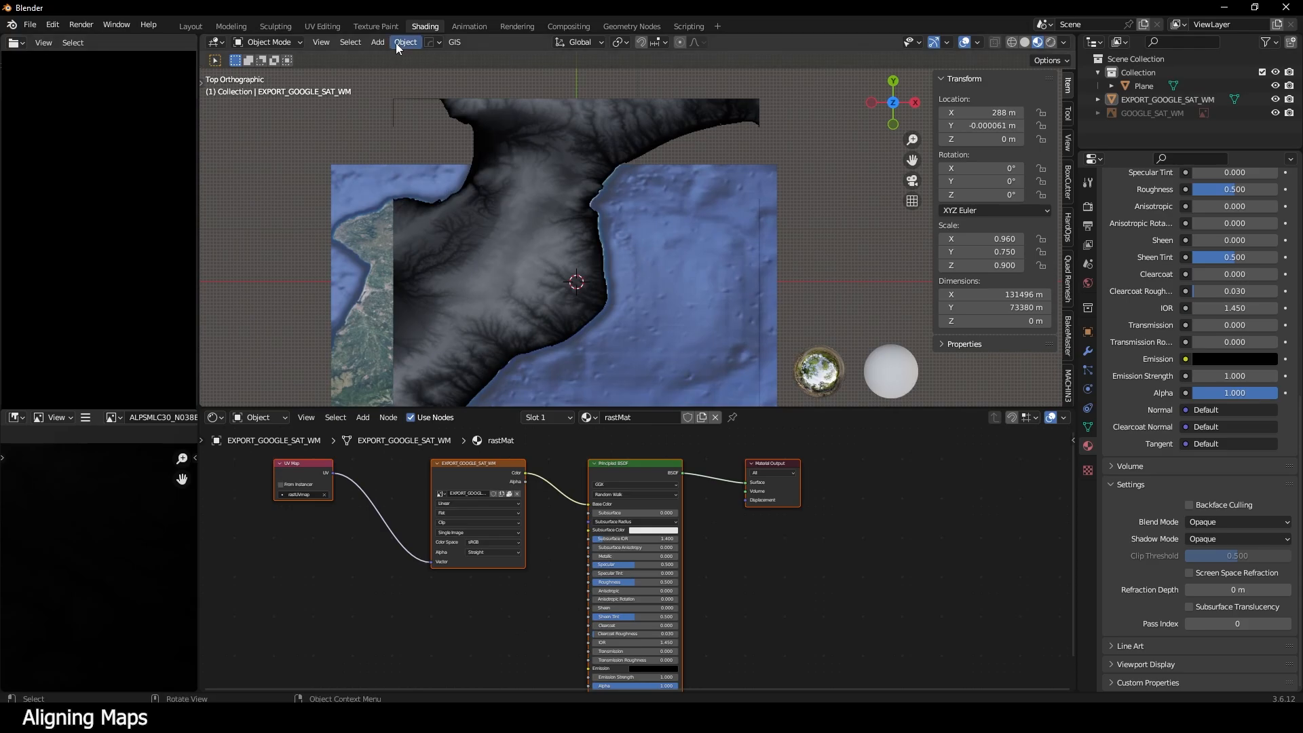
- Switch to the Layout workspace and show its viewport in Material Preview shading
{"action": "left_click", "coordinate": [191, 26]}
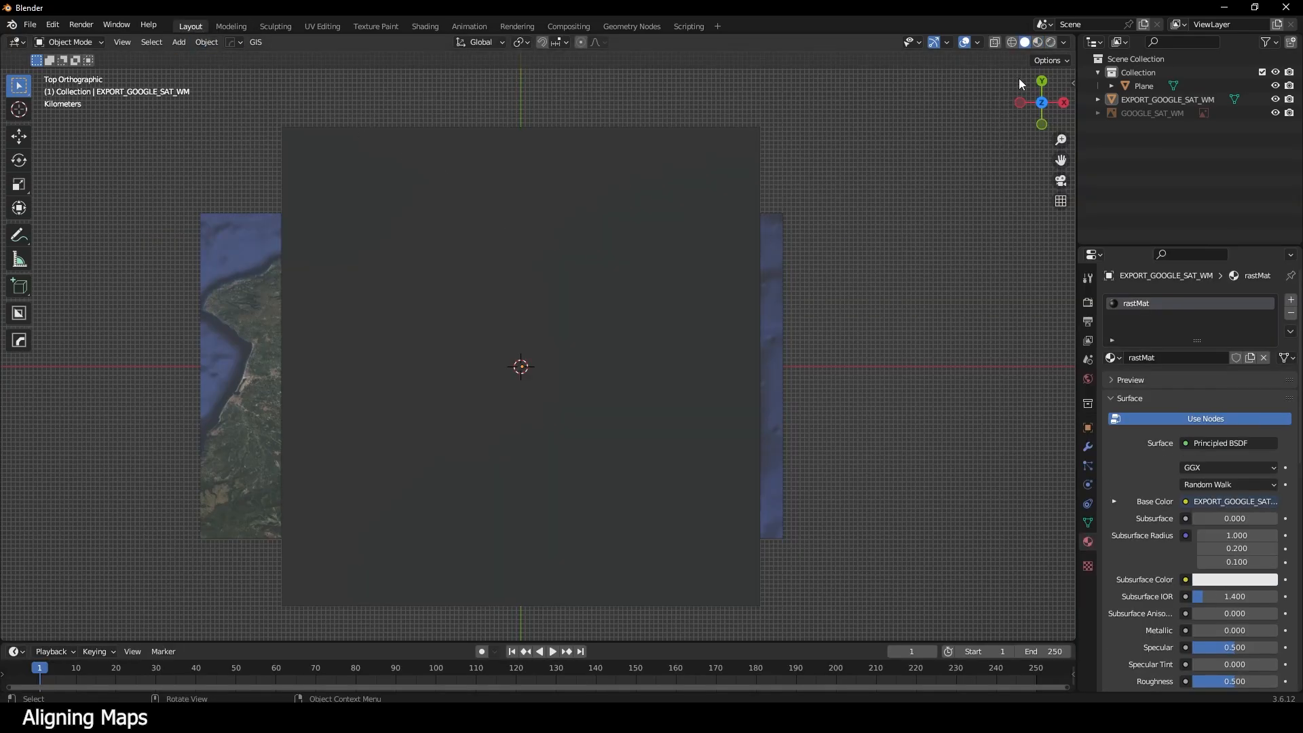
{"action": "left_click", "coordinate": [1039, 43]}
{"action": "middle_click_drag", "start_coordinate": [563, 299], "coordinate": [577, 339], "text": "shift"}
{"action": "scroll", "coordinate": [577, 339], "scroll_direction": "down", "scroll_amount": 1}
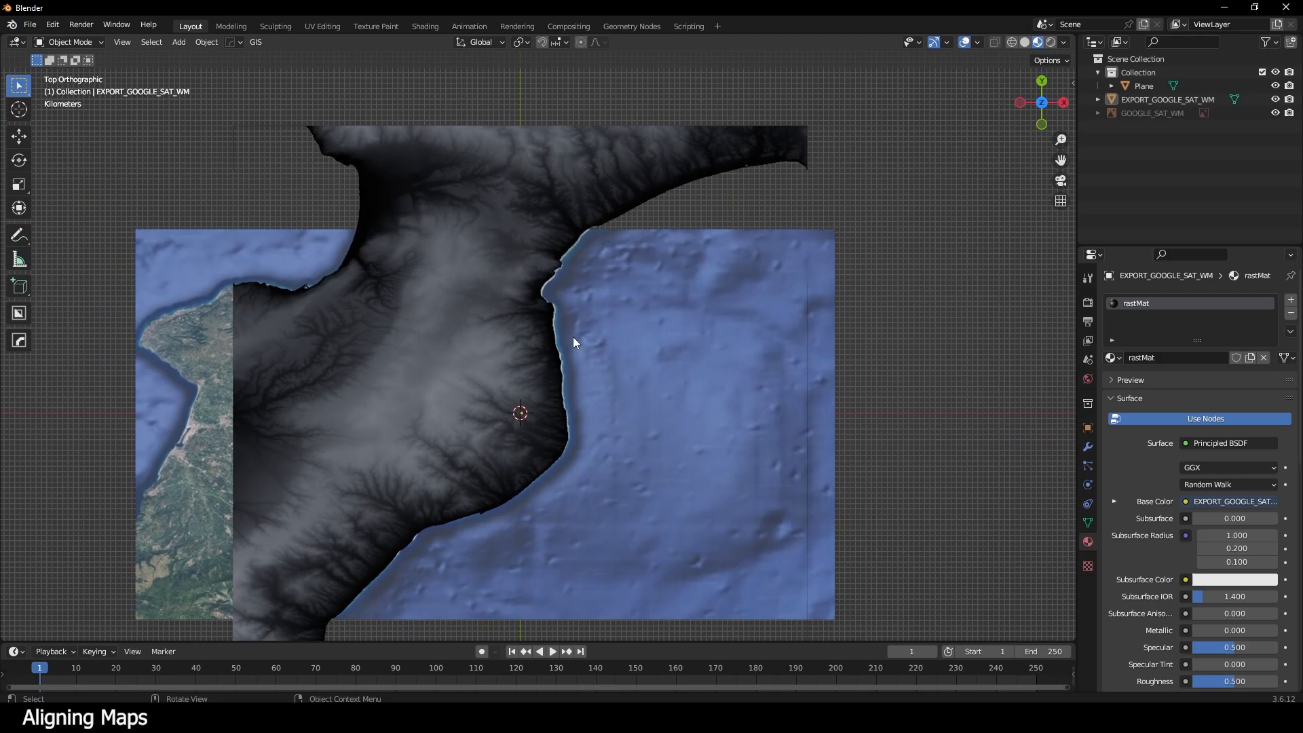
- Add a mesh plane with a size of 2000 m
{"action": "left_click", "coordinate": [179, 42]}
{"action": "mouse_move", "coordinate": [202, 61]}
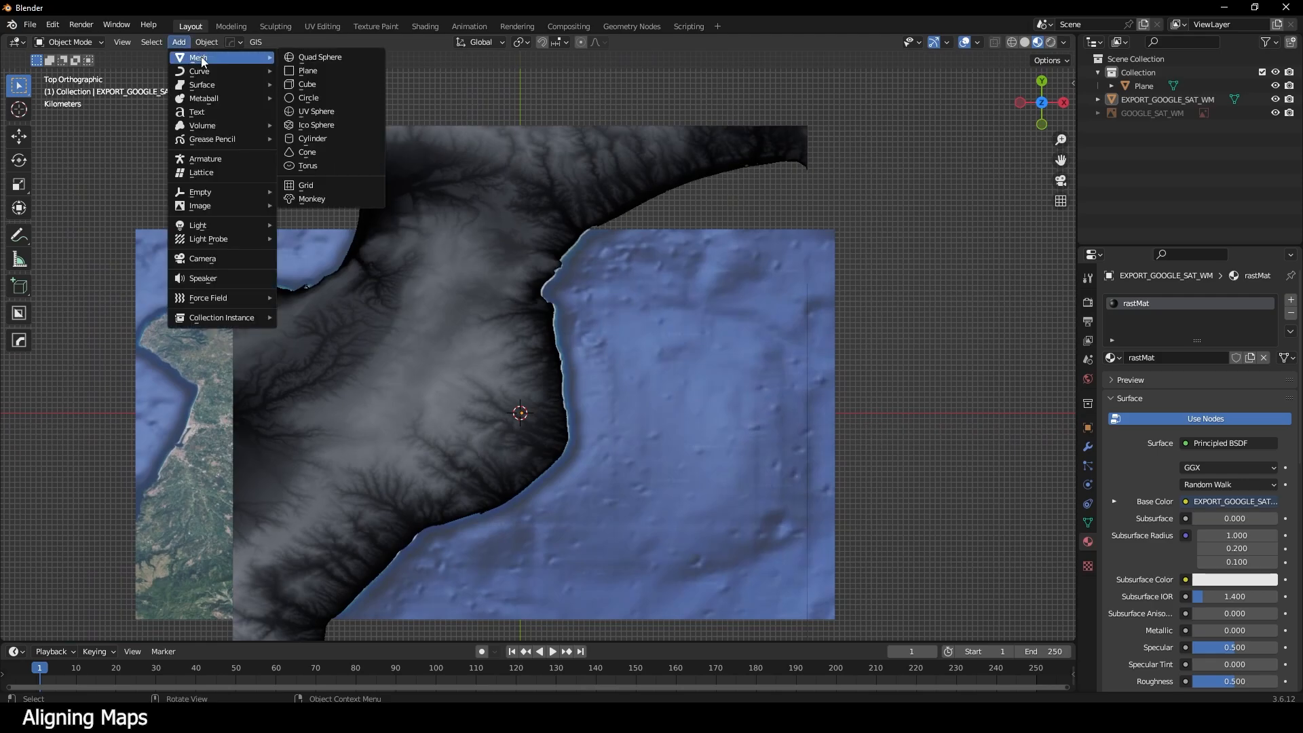
{"action": "left_click", "coordinate": [324, 72]}
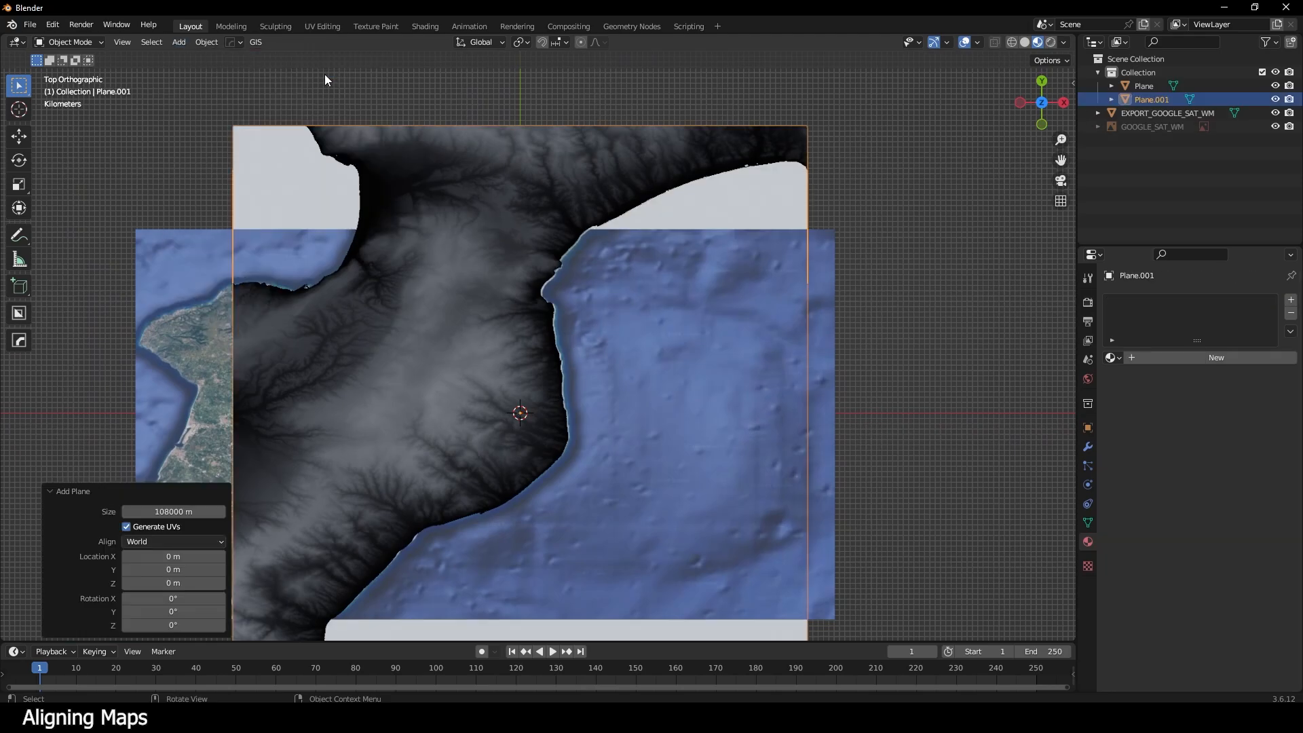
{"action": "left_click", "coordinate": [182, 514]}
{"action": "left_click_drag", "start_coordinate": [181, 512], "coordinate": [158, 514]}
{"action": "type", "text": "000"}
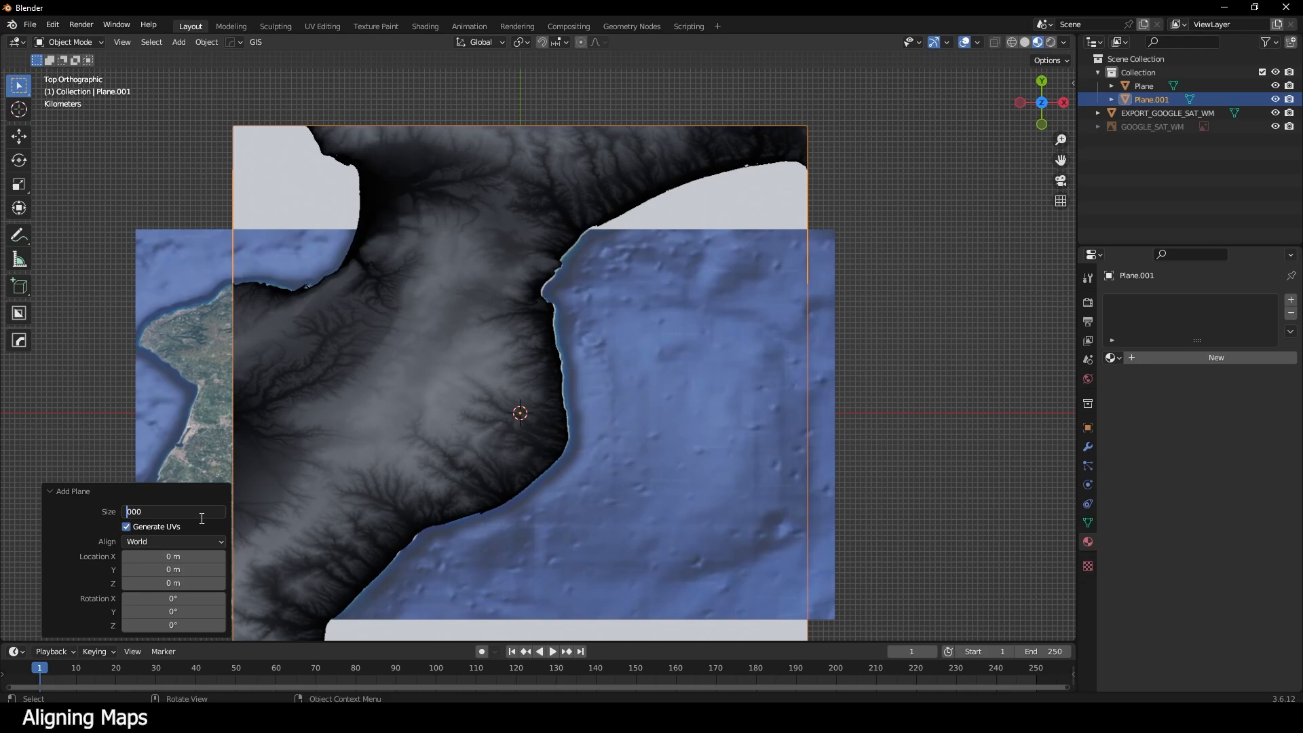
{"action": "key", "text": "Return"}
- Raise the new plane about 6968 m and move it about -12771 m in X and 4060 m in Y over the terrain
{"action": "middle_click_drag", "start_coordinate": [564, 432], "coordinate": [629, 438]}
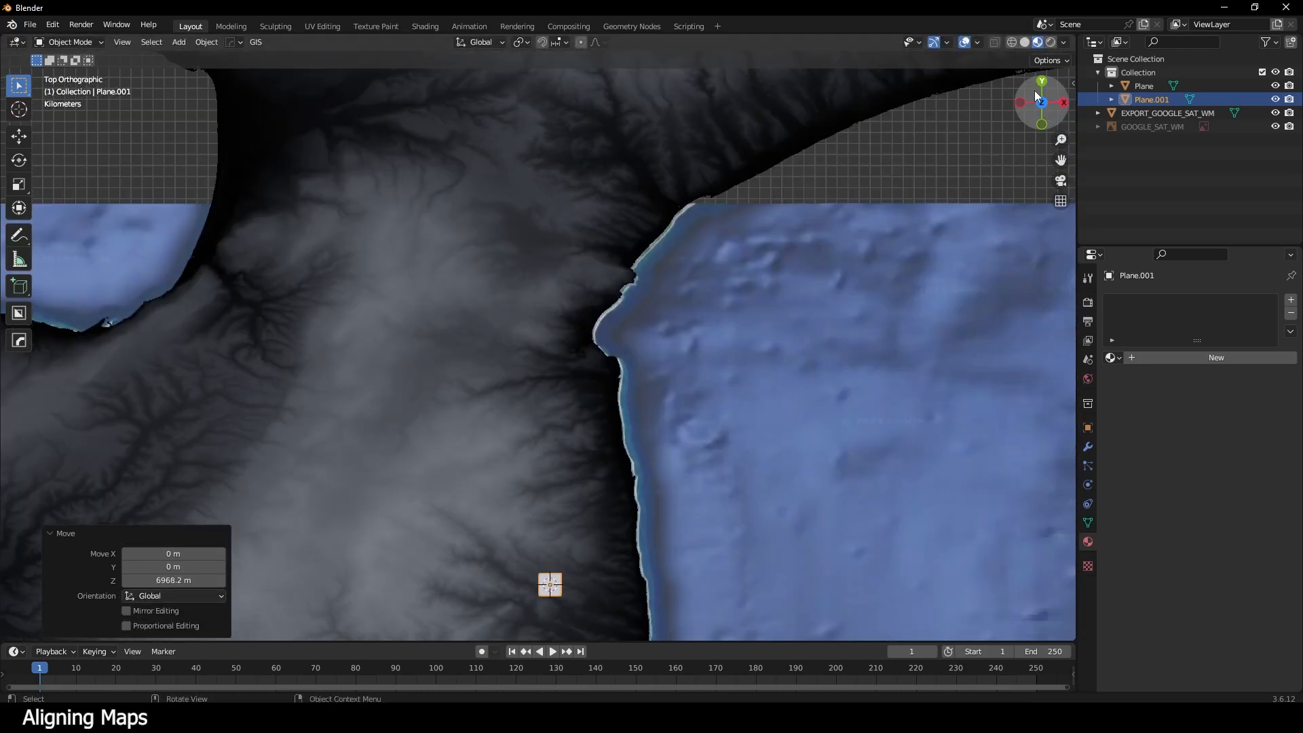
{"action": "key", "text": "g"}
{"action": "left_click", "coordinate": [482, 413]}
- Set the small plane's X and Y dimensions to 10000 m each
{"action": "scroll", "coordinate": [394, 381], "scroll_direction": "down", "scroll_amount": 2}
{"action": "key", "text": "n"}
{"action": "left_click", "coordinate": [1021, 294]}
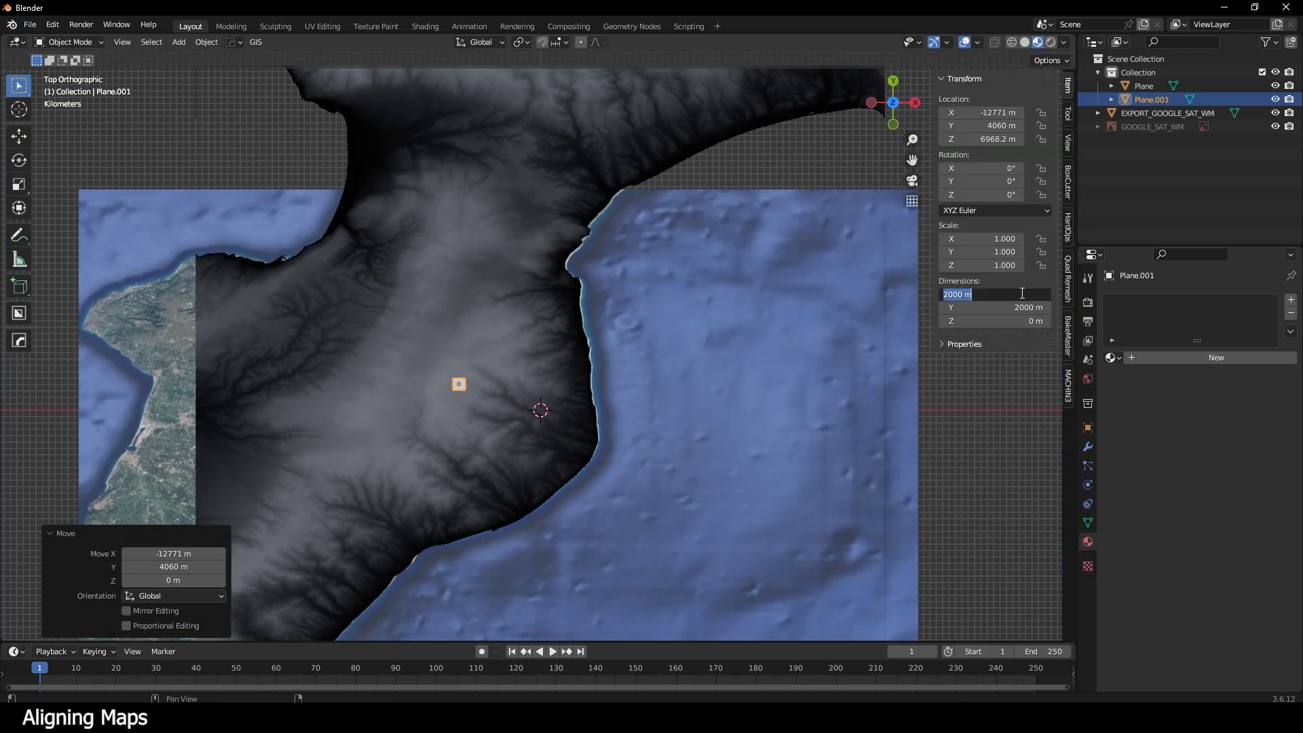
{"action": "key", "text": "Left"}
{"action": "key", "text": "Delete"}
{"action": "type", "text": "1"}
{"action": "key", "text": "Return"}
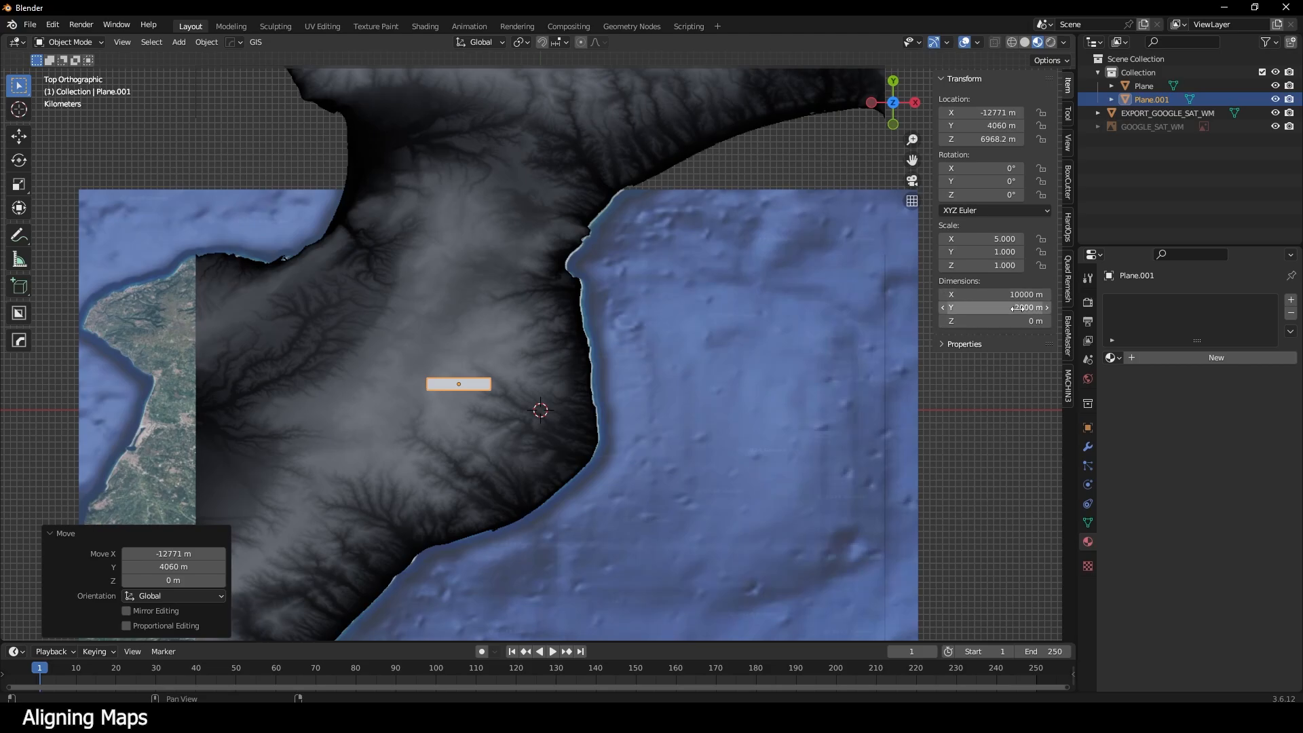
{"action": "left_click", "coordinate": [1017, 308]}
{"action": "type", "text": "10"}
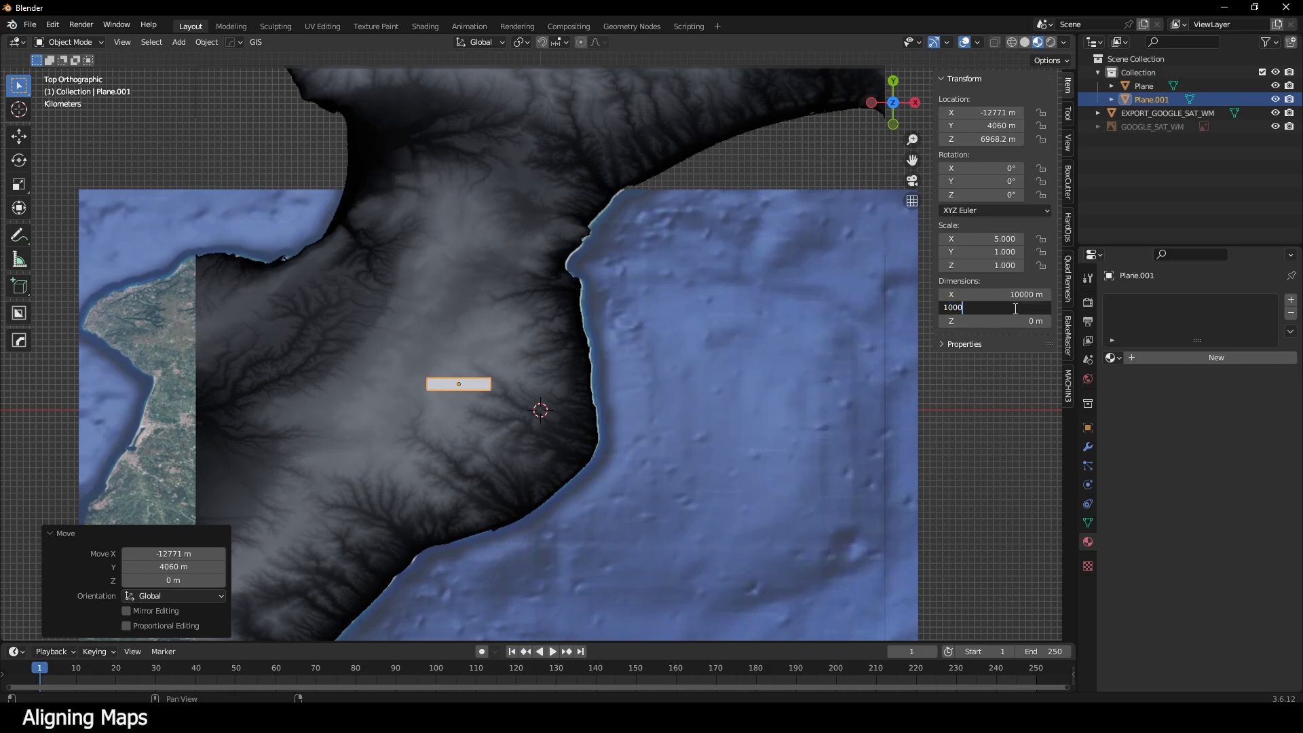
{"action": "key", "text": "Return"}
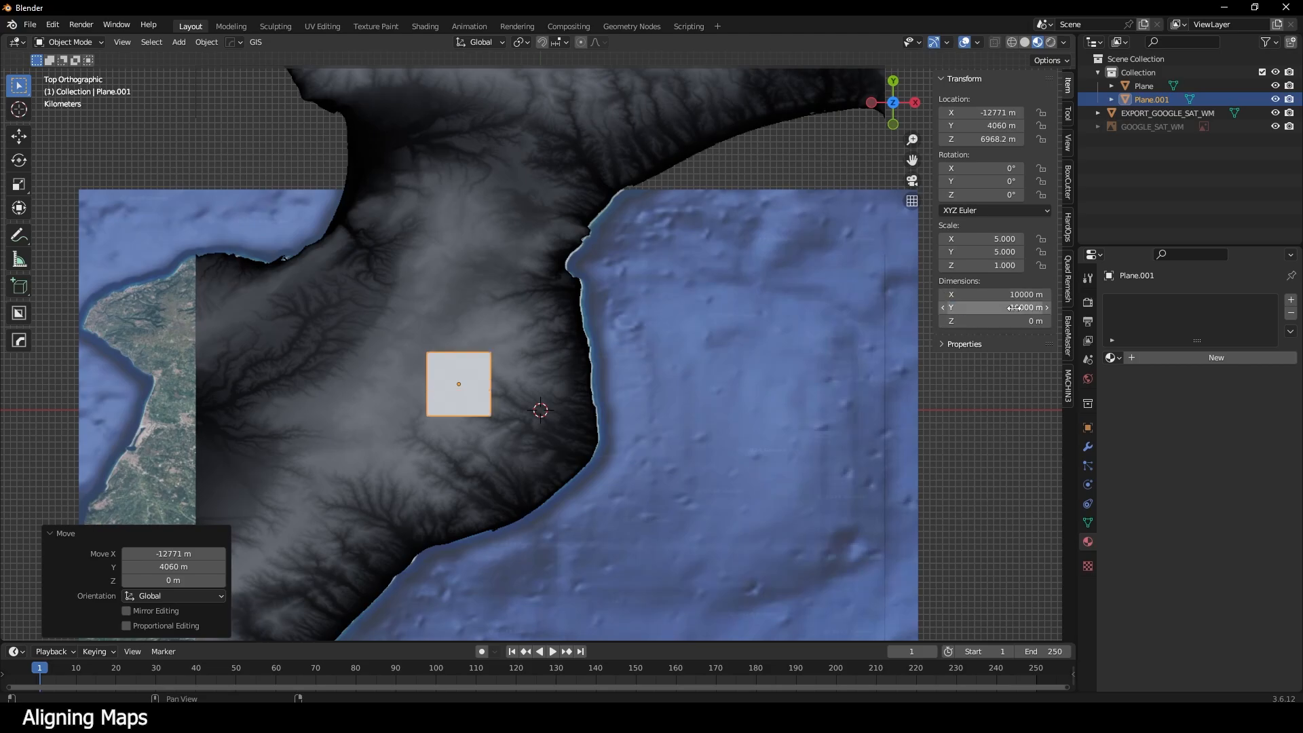
{"action": "left_click", "coordinate": [1007, 403]}
{"action": "left_click", "coordinate": [473, 380]}
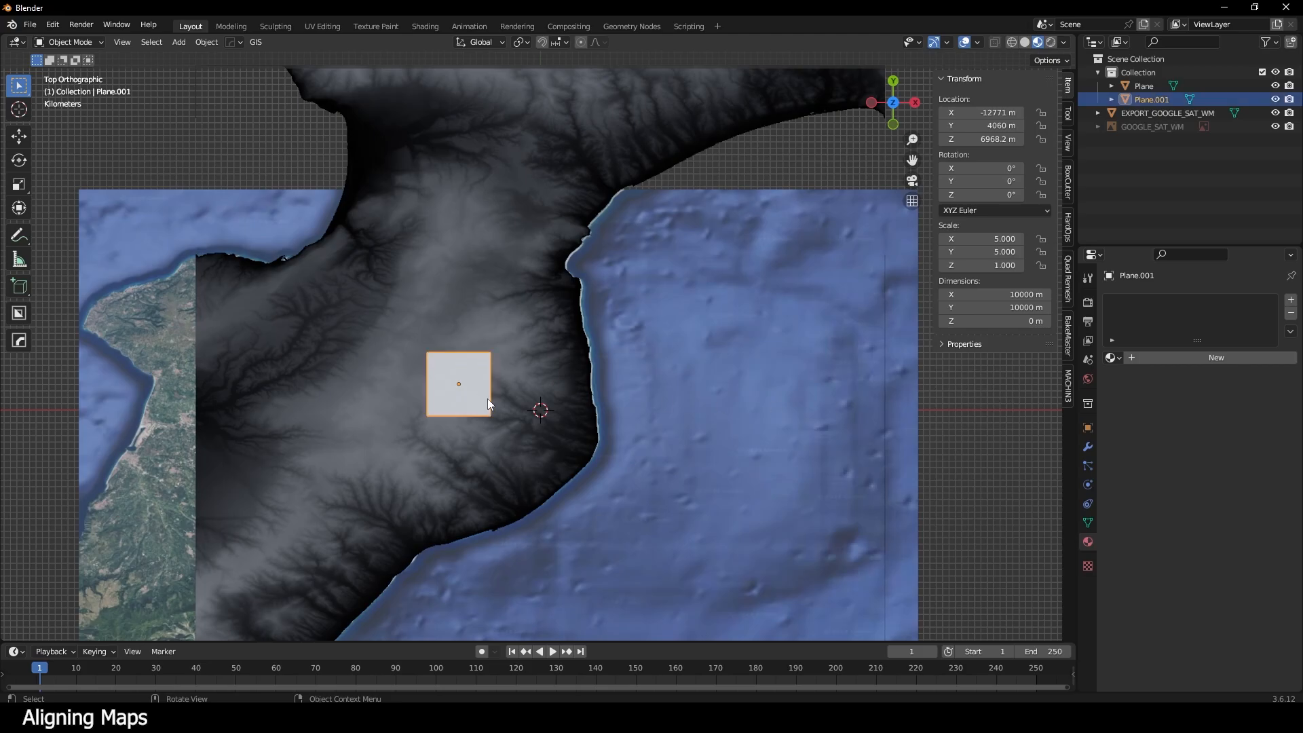
- Move the small plane onto the terrain's east coast at about X 2919 m, Y 22301 m
{"action": "key", "text": "g"}
{"action": "key", "text": "Escape"}
{"action": "scroll", "coordinate": [475, 421], "scroll_direction": "down", "scroll_amount": 1}
{"action": "scroll", "coordinate": [544, 418], "scroll_direction": "up", "scroll_amount": 2, "text": "shift"}
{"action": "key", "text": "g"}
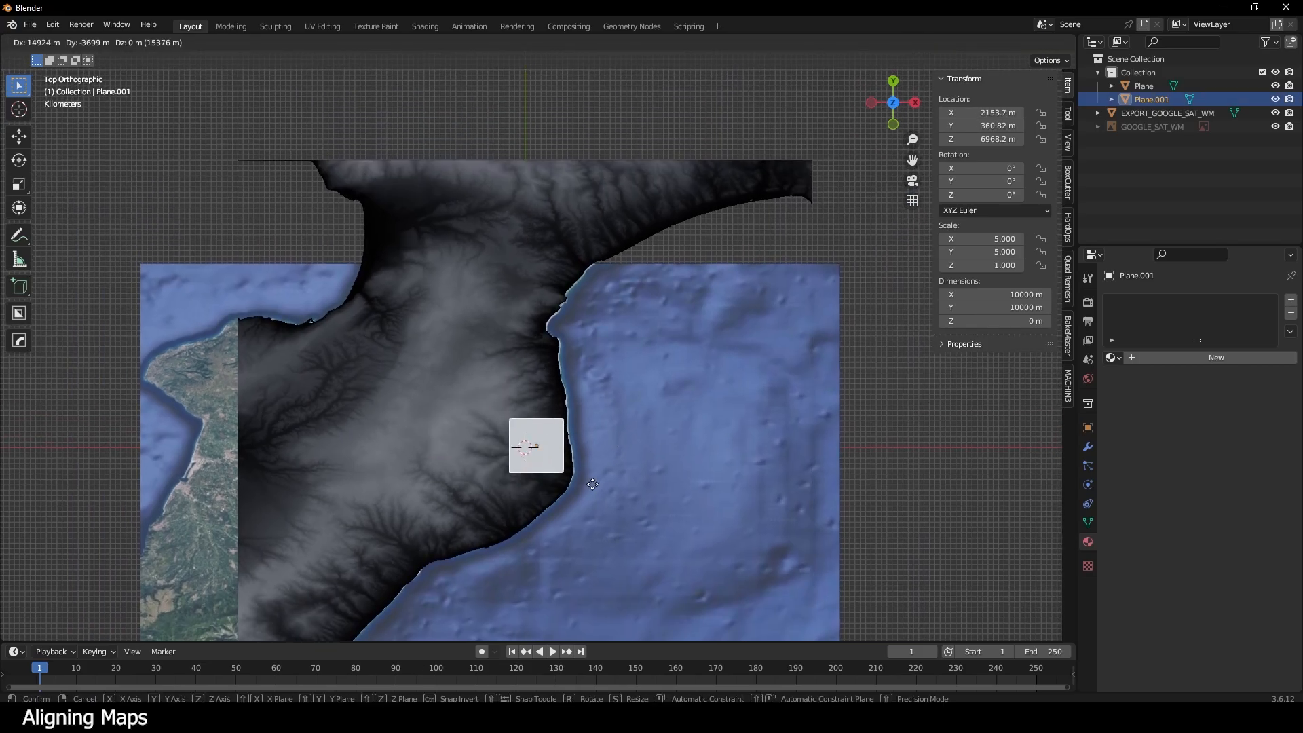
{"action": "left_click", "coordinate": [534, 354]}
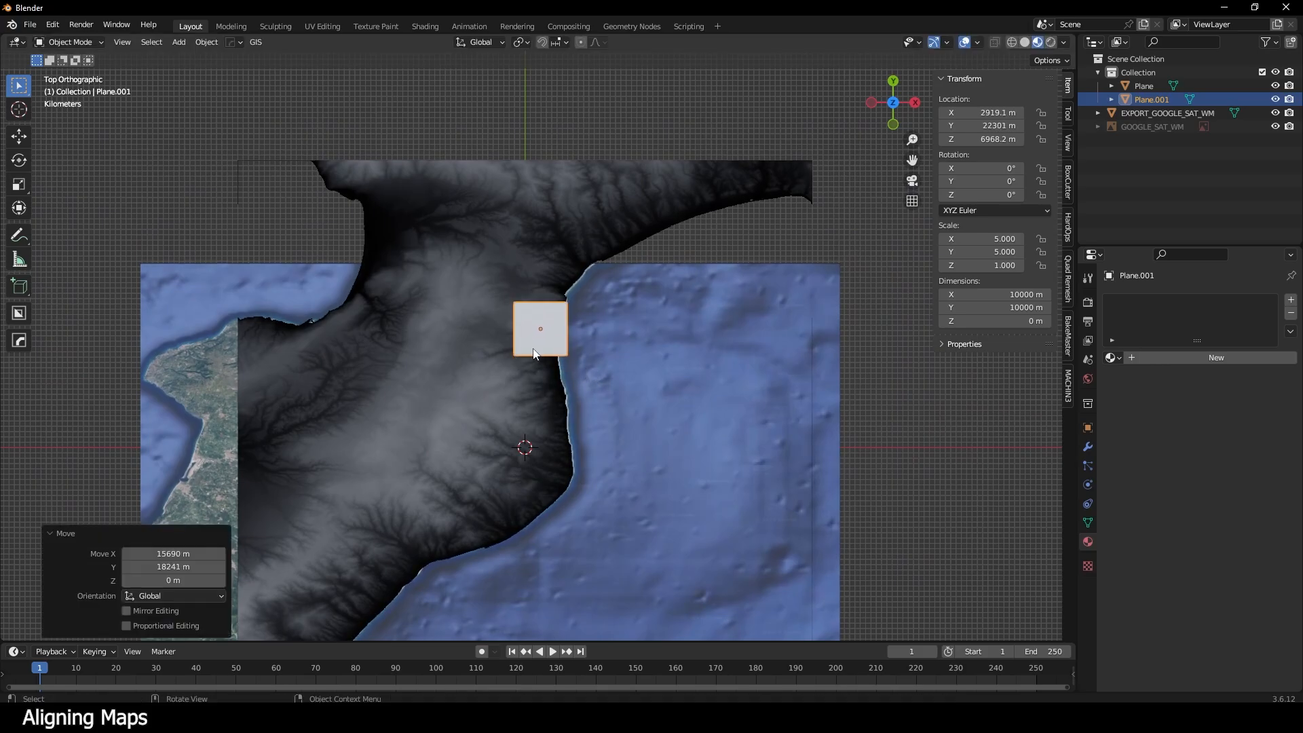
- Set the small plane's viewport display to Wire so the terrain below can be seen
{"action": "left_click", "coordinate": [1089, 522]}
{"action": "left_click", "coordinate": [1088, 427]}
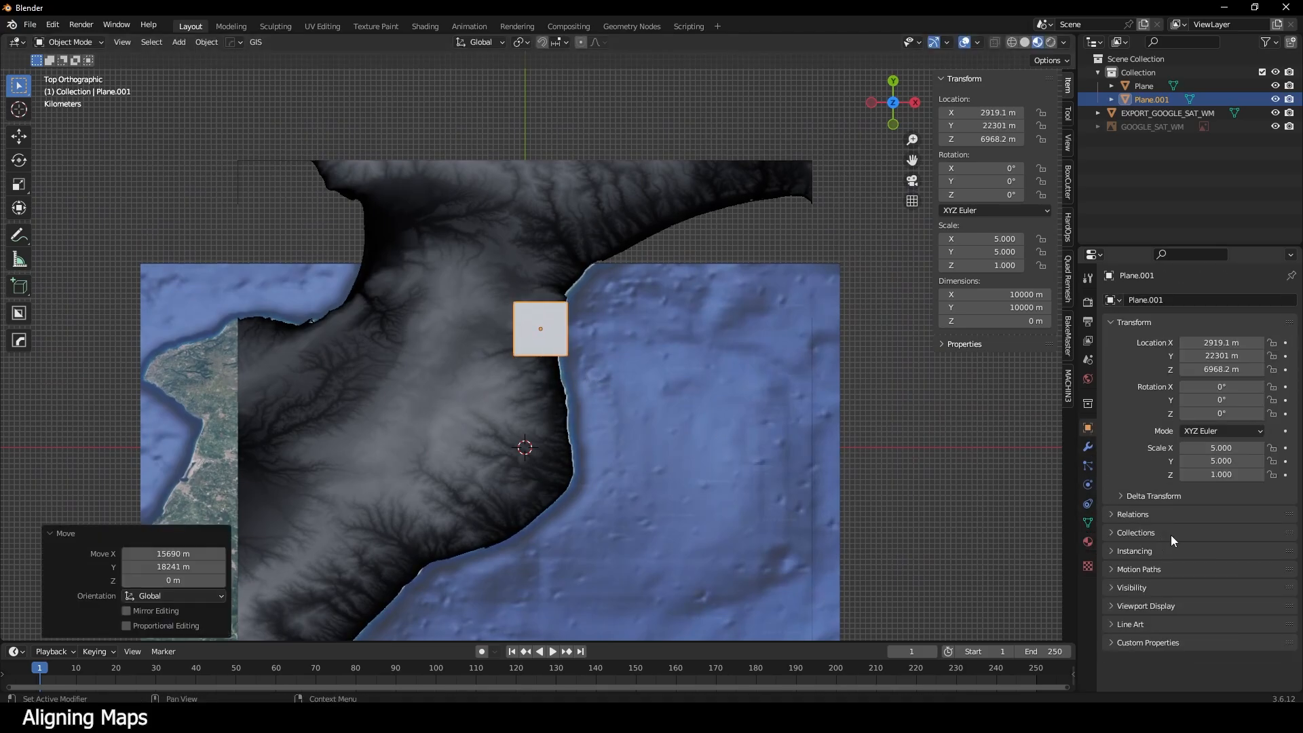
{"action": "left_click", "coordinate": [1144, 606]}
{"action": "scroll", "coordinate": [1147, 589], "scroll_direction": "down", "scroll_amount": 5}
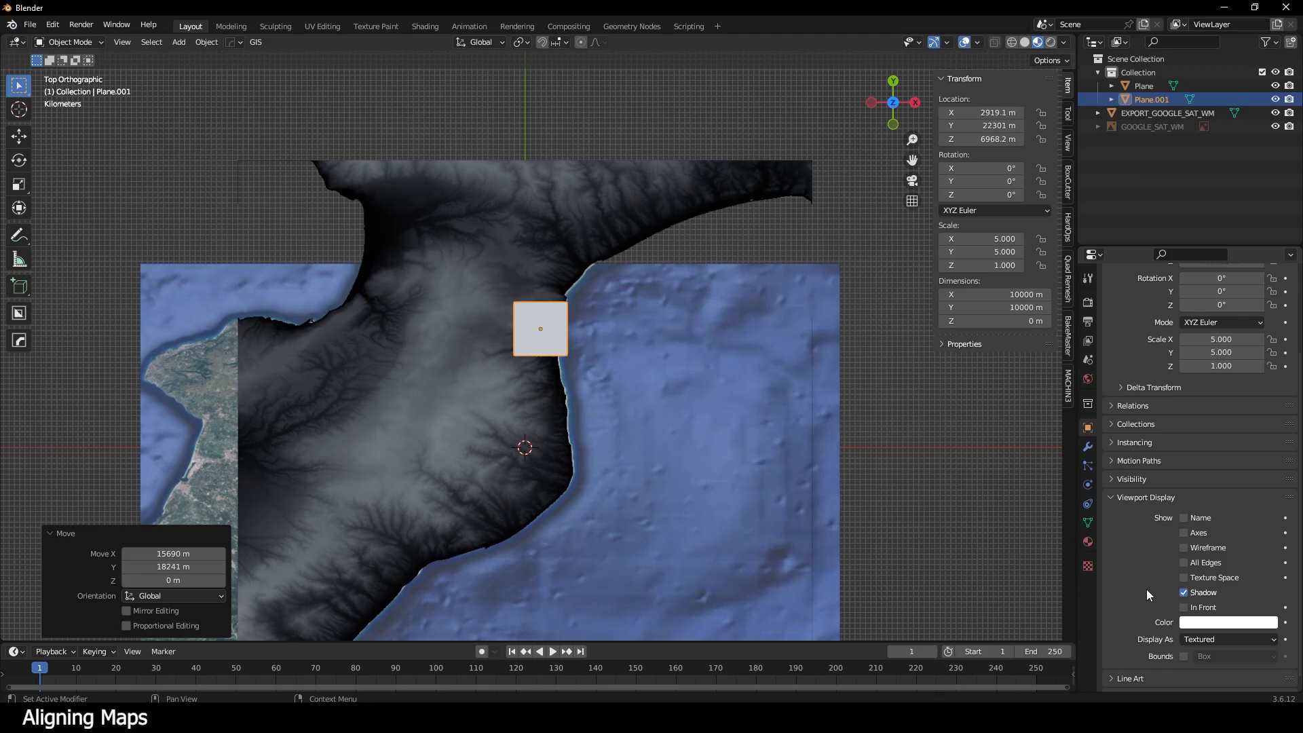
{"action": "left_click", "coordinate": [1202, 625]}
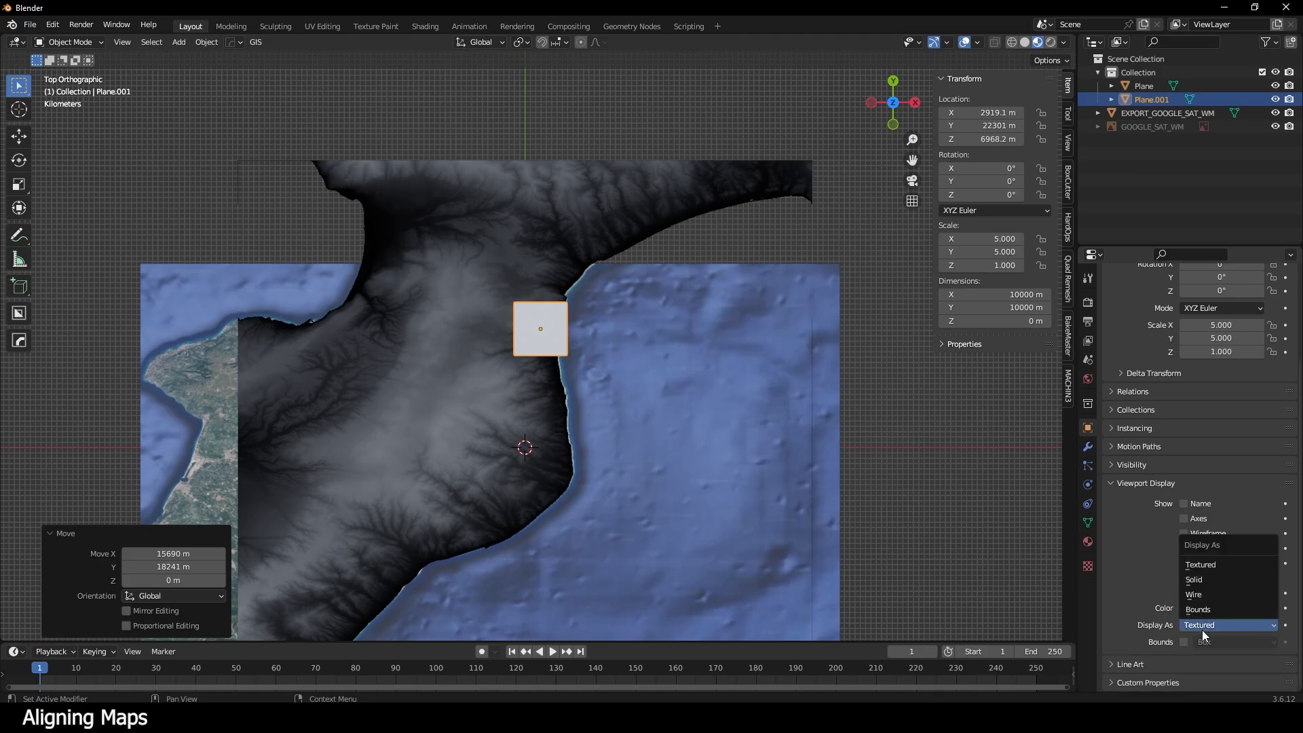
{"action": "left_click", "coordinate": [1208, 593]}
- Move the wireframe square over the coastal bay at about X 3103 m, Y 24371 m
{"action": "key", "text": "g"}
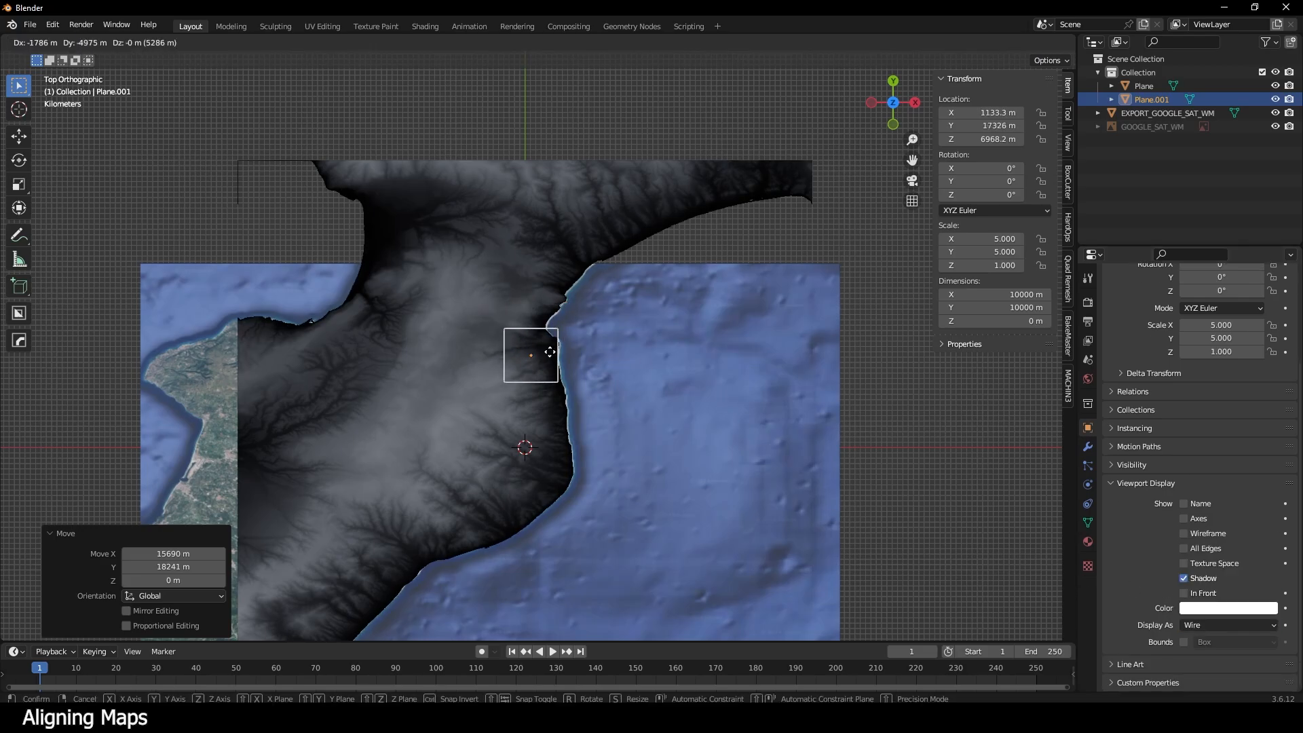
{"action": "left_click", "coordinate": [560, 322]}
{"action": "scroll", "coordinate": [555, 312], "scroll_direction": "up", "scroll_amount": 7}
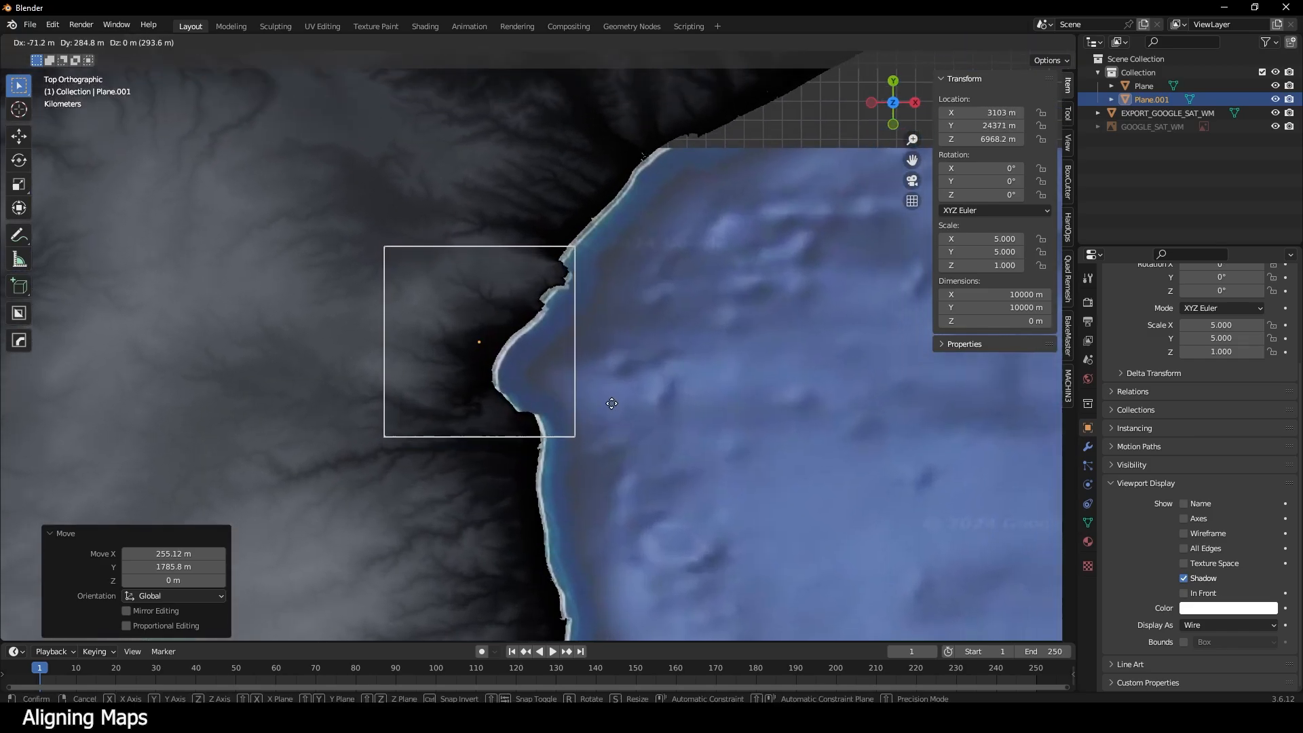
{"action": "left_click", "coordinate": [656, 402]}
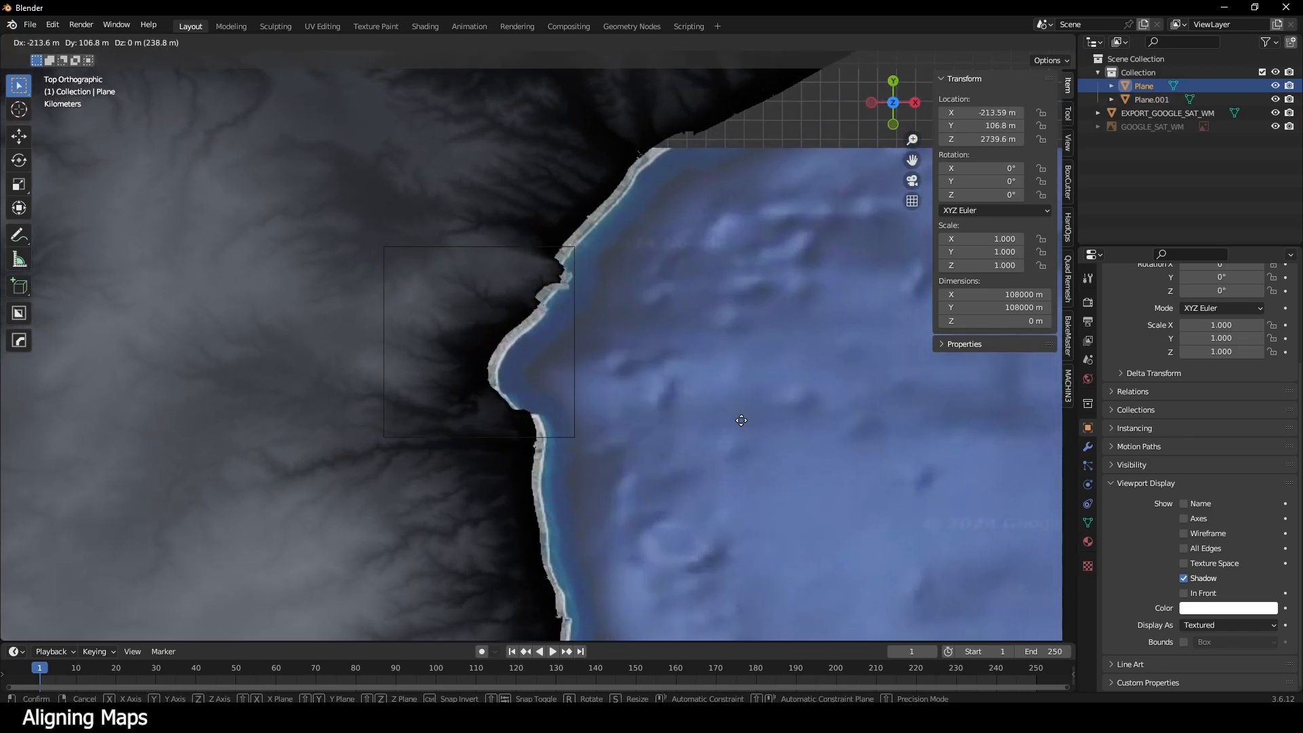
- Shift the satellite basemap plane about -285 m in X and 71 m in Y so its coastline matches the heightmap
{"action": "left_click", "coordinate": [1168, 113]}
{"action": "key", "text": "g"}
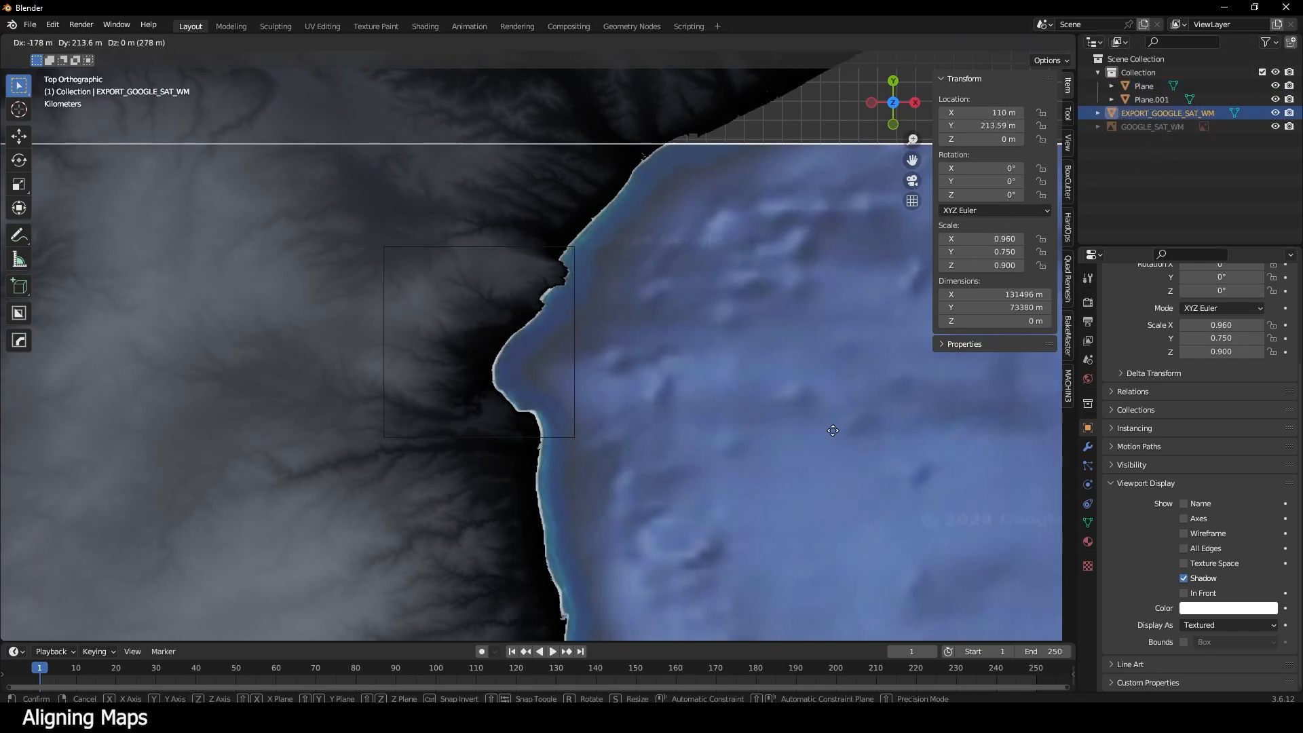
{"action": "left_click", "coordinate": [831, 433]}
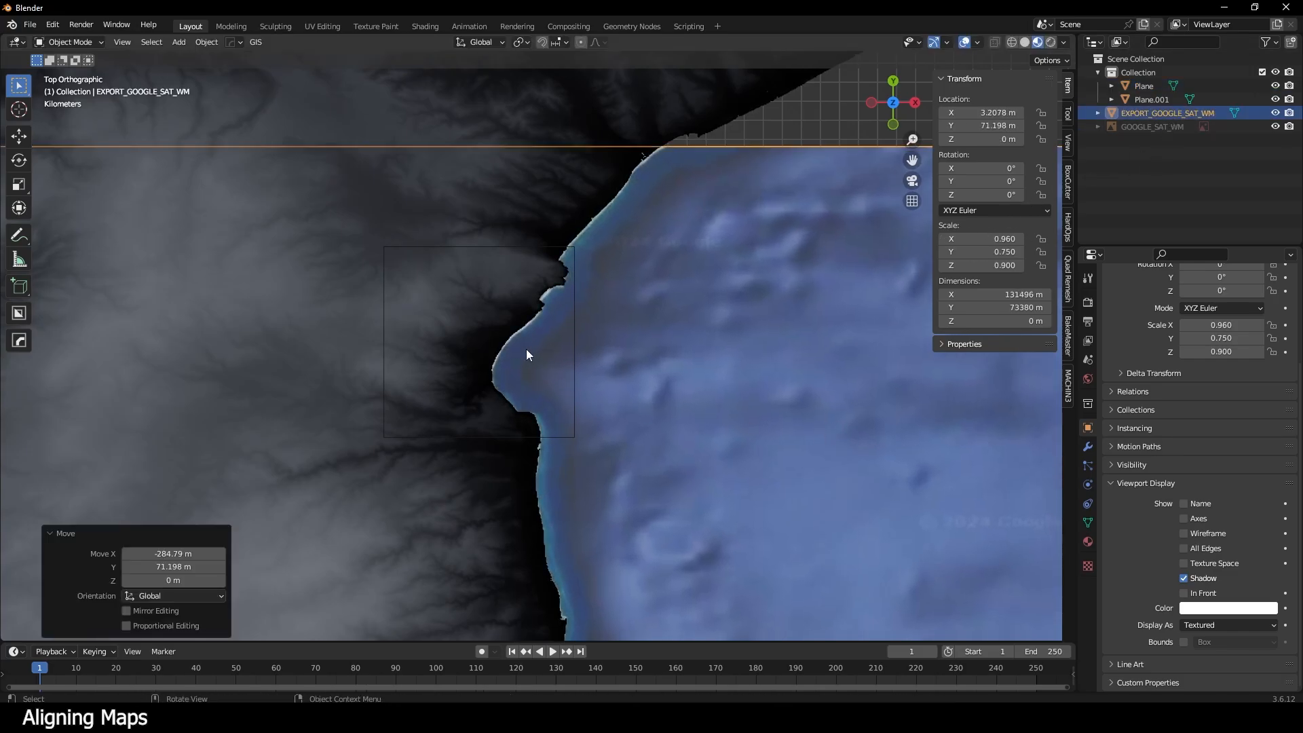
- Rename the wireframe square Plane.001 as CropBox
{"action": "left_click", "coordinate": [383, 309]}
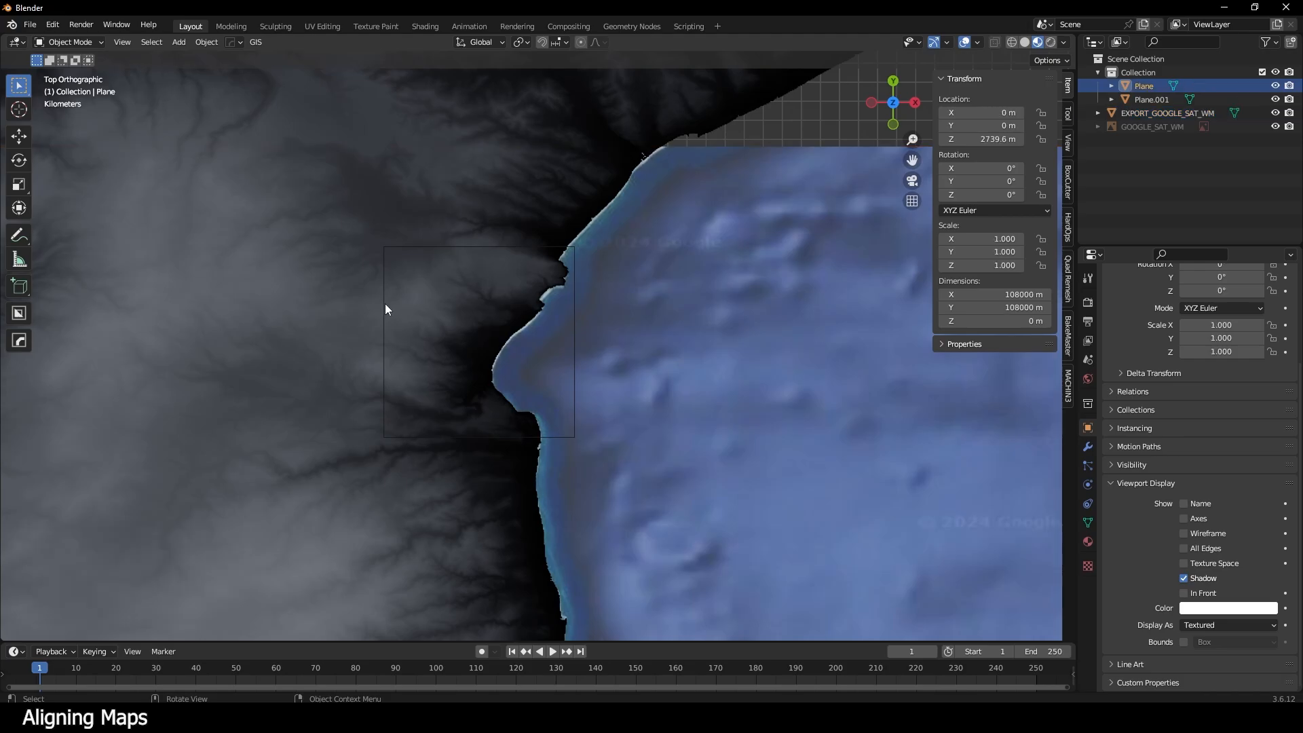
{"action": "left_click", "coordinate": [385, 310]}
{"action": "left_click", "coordinate": [1154, 99]}
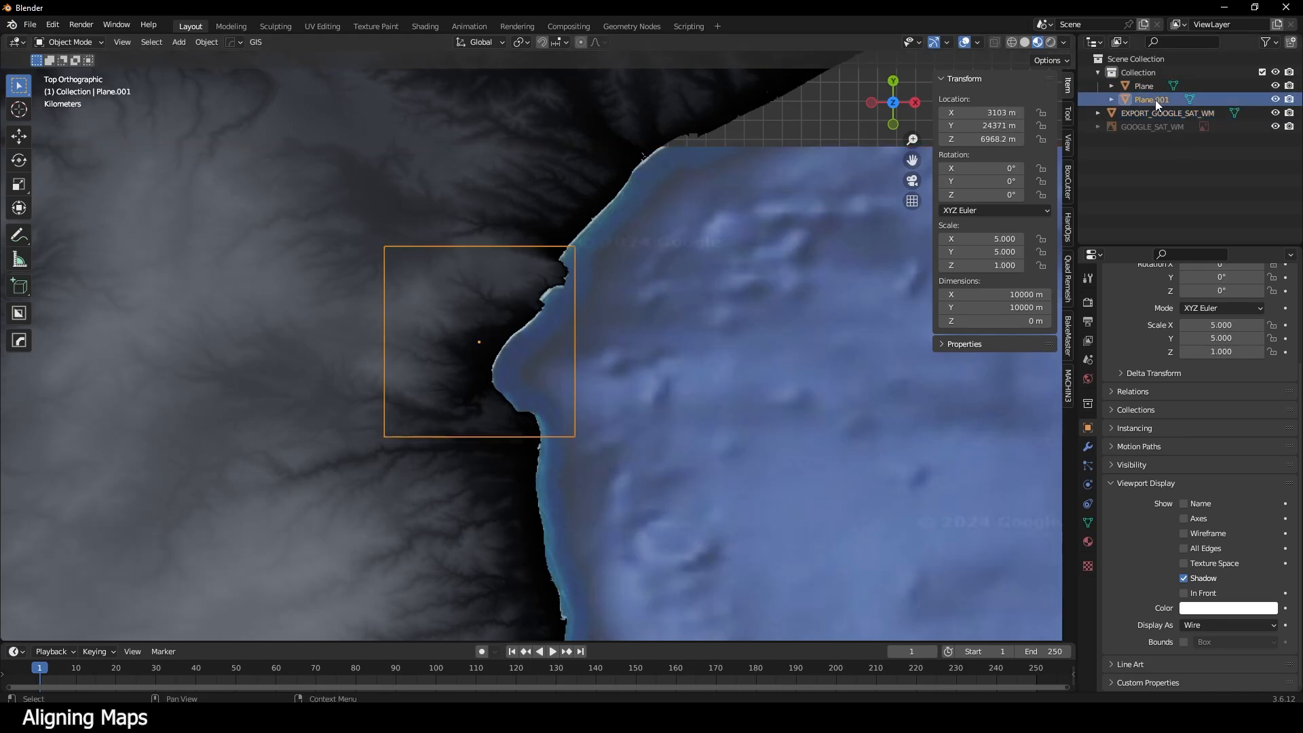
{"action": "double_click", "coordinate": [1154, 100]}
{"action": "type", "text": "CropBox"}
{"action": "key", "text": "Return"}
- Extrude the CropBox plane about -12079 m in Z down through the terrain and basemap, and return to Object Mode
{"action": "scroll", "coordinate": [703, 369], "scroll_direction": "down", "scroll_amount": 5}
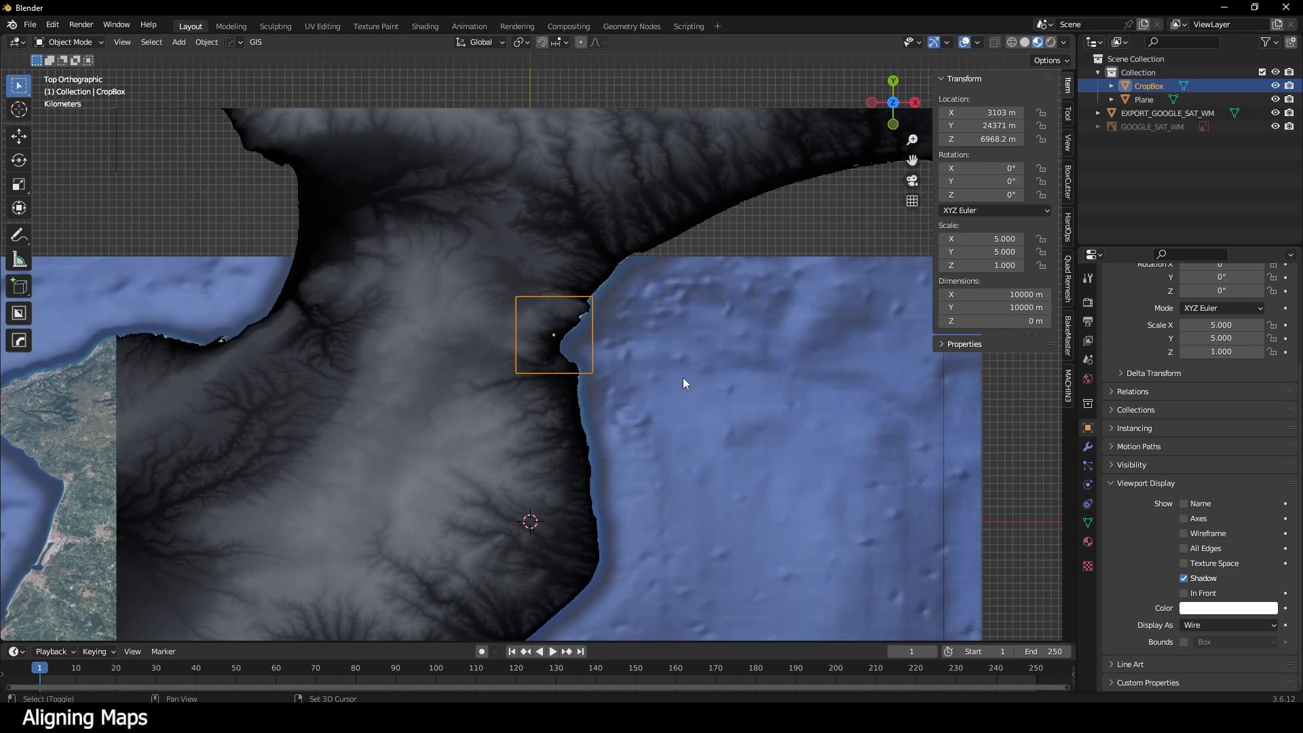
{"action": "middle_click_drag", "start_coordinate": [683, 377], "coordinate": [666, 494]}
{"action": "key", "text": "Tab"}
{"action": "left_click", "coordinate": [601, 279]}
{"action": "key", "text": "e"}
{"action": "left_click", "coordinate": [626, 354]}
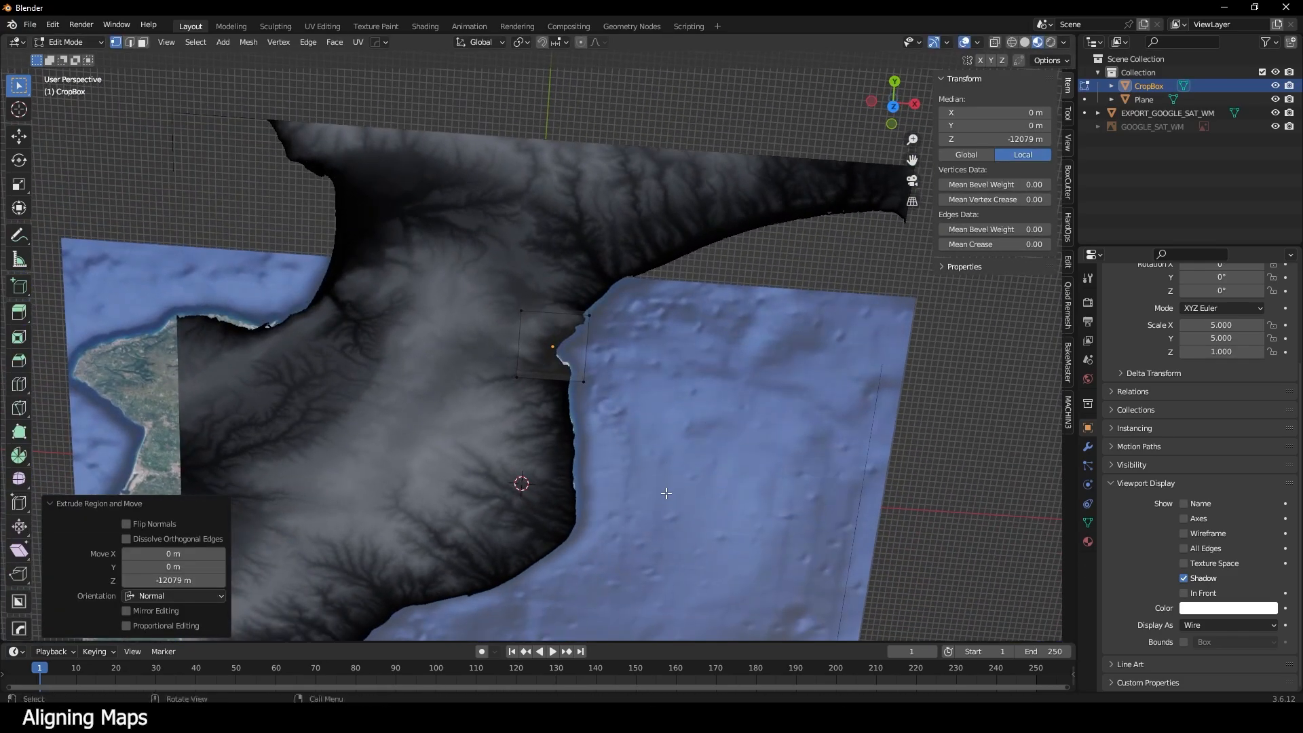
{"action": "left_click", "coordinate": [893, 107]}
{"action": "middle_click_drag", "start_coordinate": [558, 407], "coordinate": [614, 290]}
{"action": "key", "text": "ctrl+Tab"}
- Rename the large heightmap plane as HeightMap
{"action": "left_click", "coordinate": [685, 213]}
{"action": "left_click", "coordinate": [684, 213]}
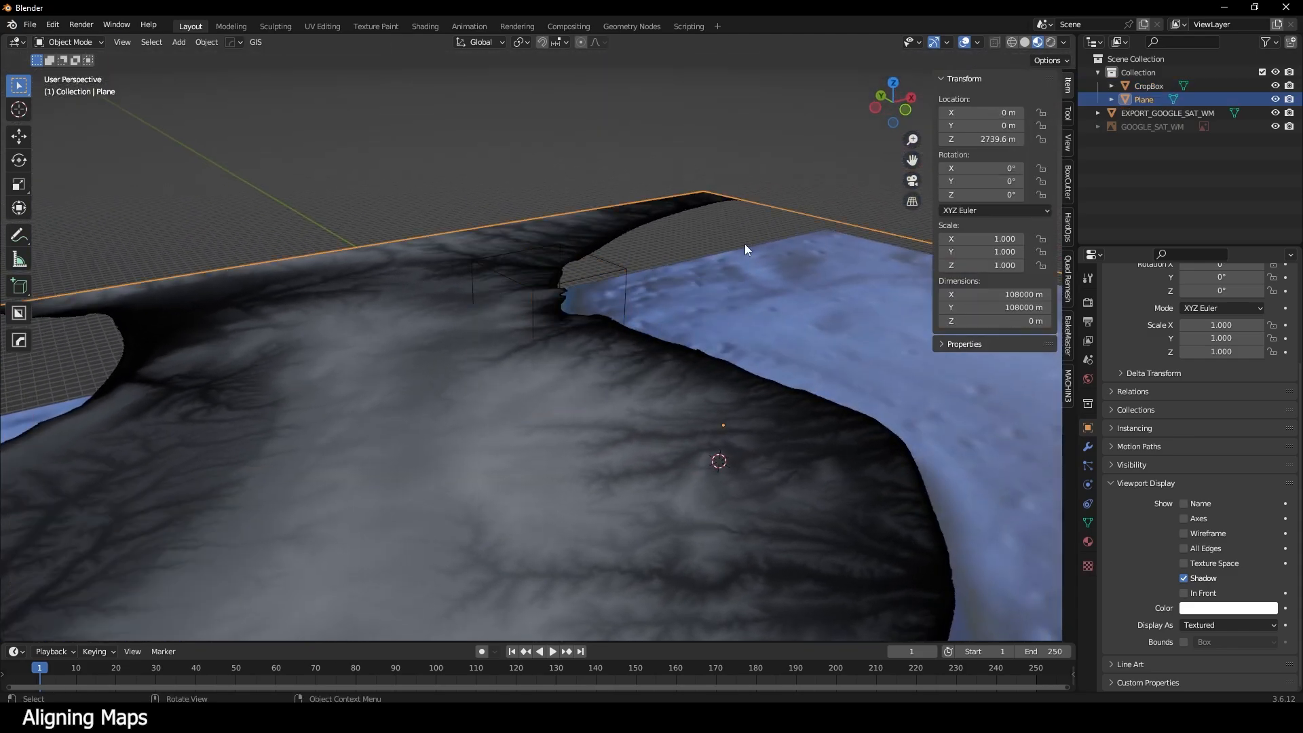
{"action": "key", "text": "KP_7"}
{"action": "scroll", "coordinate": [601, 226], "scroll_direction": "down", "scroll_amount": 4}
{"action": "middle_click_drag", "start_coordinate": [817, 422], "coordinate": [831, 362]}
{"action": "double_click", "coordinate": [1136, 102]}
{"action": "type", "text": "HeightMap"}
{"action": "key", "text": "Return"}
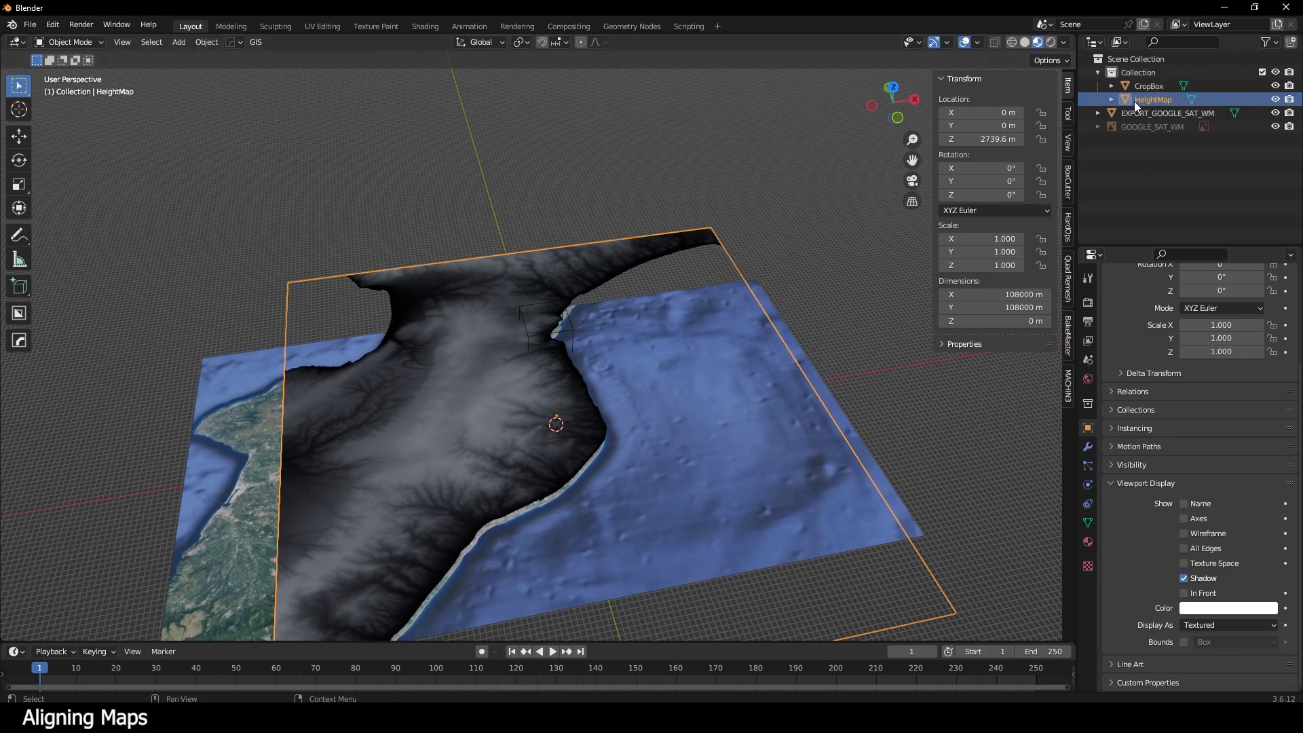
- Rename the satellite basemap mesh EXPORT_GOOGLE_SAT_WM as GoogleMapsImage
{"action": "double_click", "coordinate": [1154, 113]}
{"action": "type", "text": "GoogleMapsImage"}
{"action": "key", "text": "Return"}
- Duplicate the heightmap and satellite planes together in place
{"action": "left_click", "coordinate": [655, 259]}
{"action": "left_click", "coordinate": [781, 319], "text": "shift"}
{"action": "key", "text": "shift+d"}
{"action": "key", "text": "Escape"}
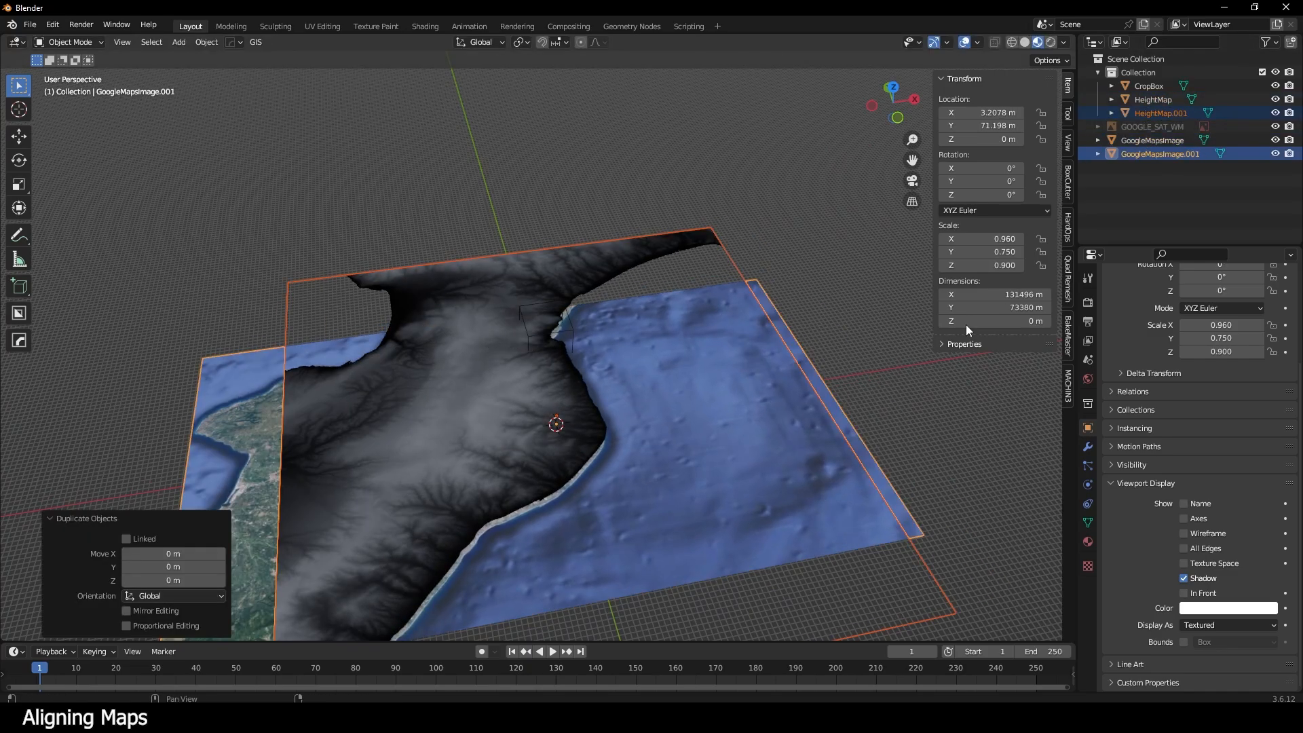
- Hide the original HeightMap and GoogleMapsImage and put both into a new collection
{"action": "left_click", "coordinate": [1148, 99]}
{"action": "left_click", "coordinate": [1148, 140], "text": "ctrl"}
{"action": "key", "text": "h"}
{"action": "left_click", "coordinate": [1147, 99], "text": "ctrl"}
{"action": "key", "text": "c"}
{"action": "left_click_drag", "start_coordinate": [1148, 100], "coordinate": [1140, 127]}
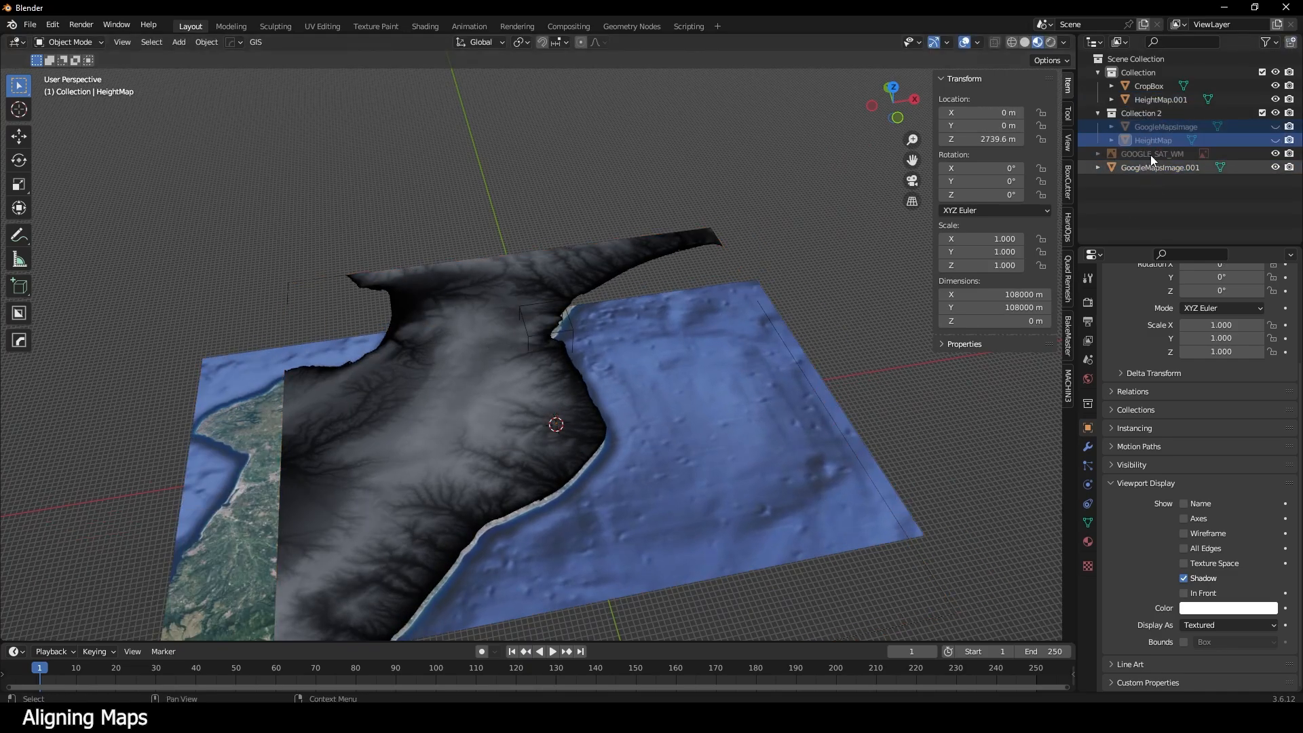
- Rename the new collection holding the hidden originals as UnModified
{"action": "left_click", "coordinate": [1146, 117]}
{"action": "double_click", "coordinate": [1146, 117]}
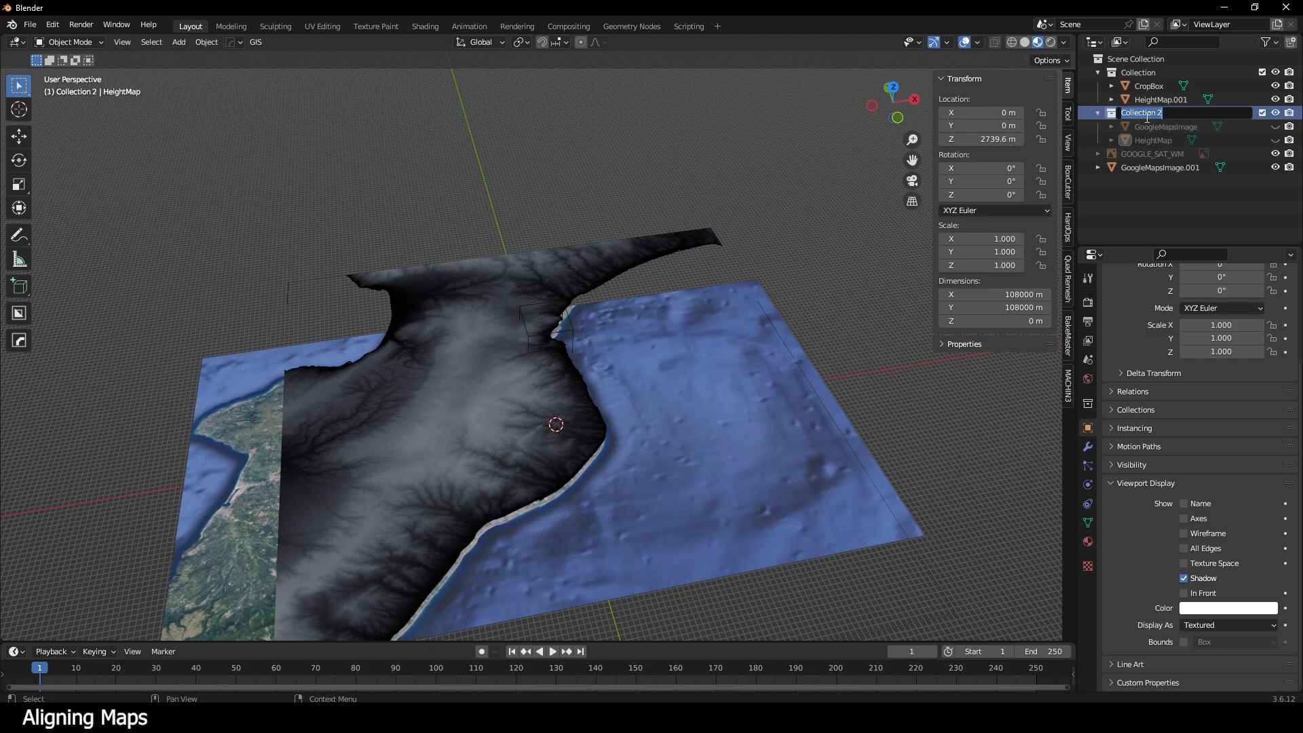
{"action": "type", "text": "UnModified"}
{"action": "key", "text": "Return"}
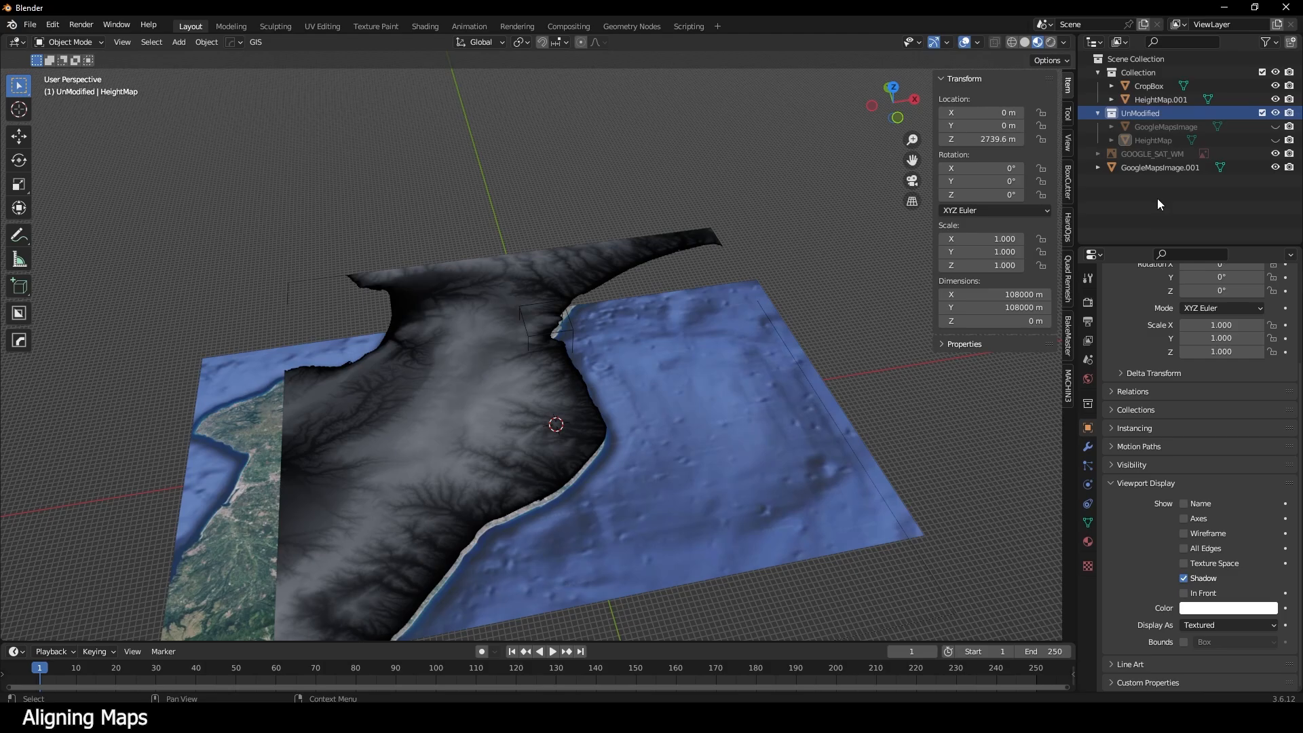
- Collapse the UnModified collection and move GOOGLE_SAT_WM and GoogleMapsImage.001 into the main Collection
{"action": "left_click", "coordinate": [1098, 112]}
{"action": "left_click", "coordinate": [1114, 139]}
{"action": "left_click", "coordinate": [1133, 127], "text": "shift"}
{"action": "left_click_drag", "start_coordinate": [1132, 128], "coordinate": [1138, 72]}
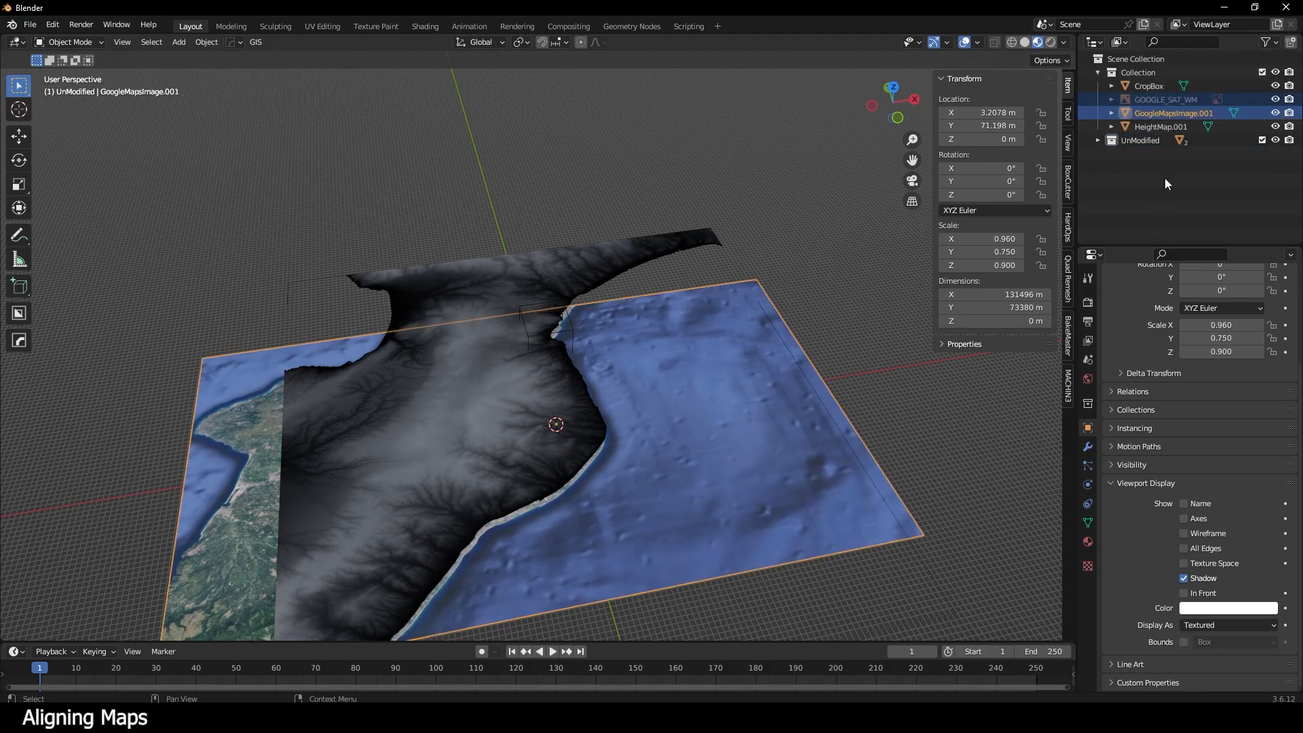
{"action": "left_click", "coordinate": [1165, 178]}
{"action": "left_click", "coordinate": [1099, 139]}
{"action": "left_click", "coordinate": [1097, 140]}
{"action": "left_click", "coordinate": [1161, 100]}
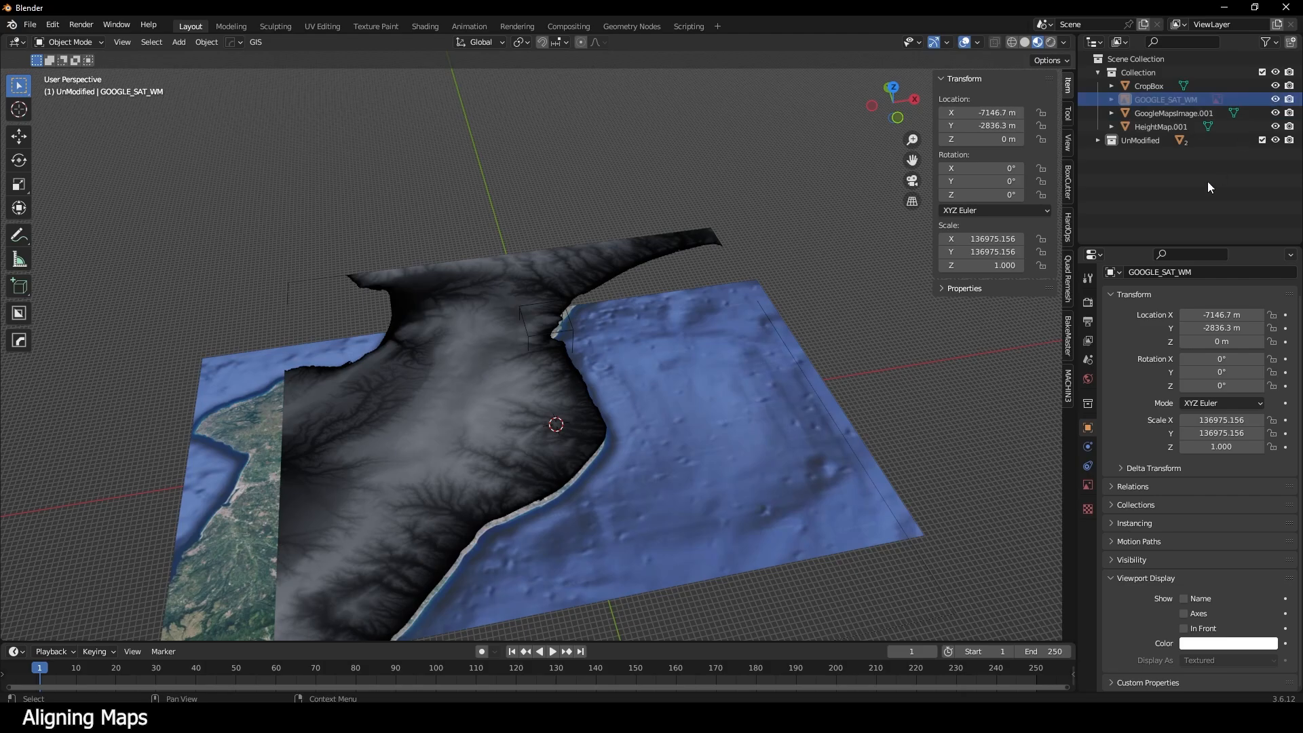
{"action": "left_click", "coordinate": [1131, 112]}
- Duplicate the CropBox in place
{"action": "left_click", "coordinate": [573, 327]}
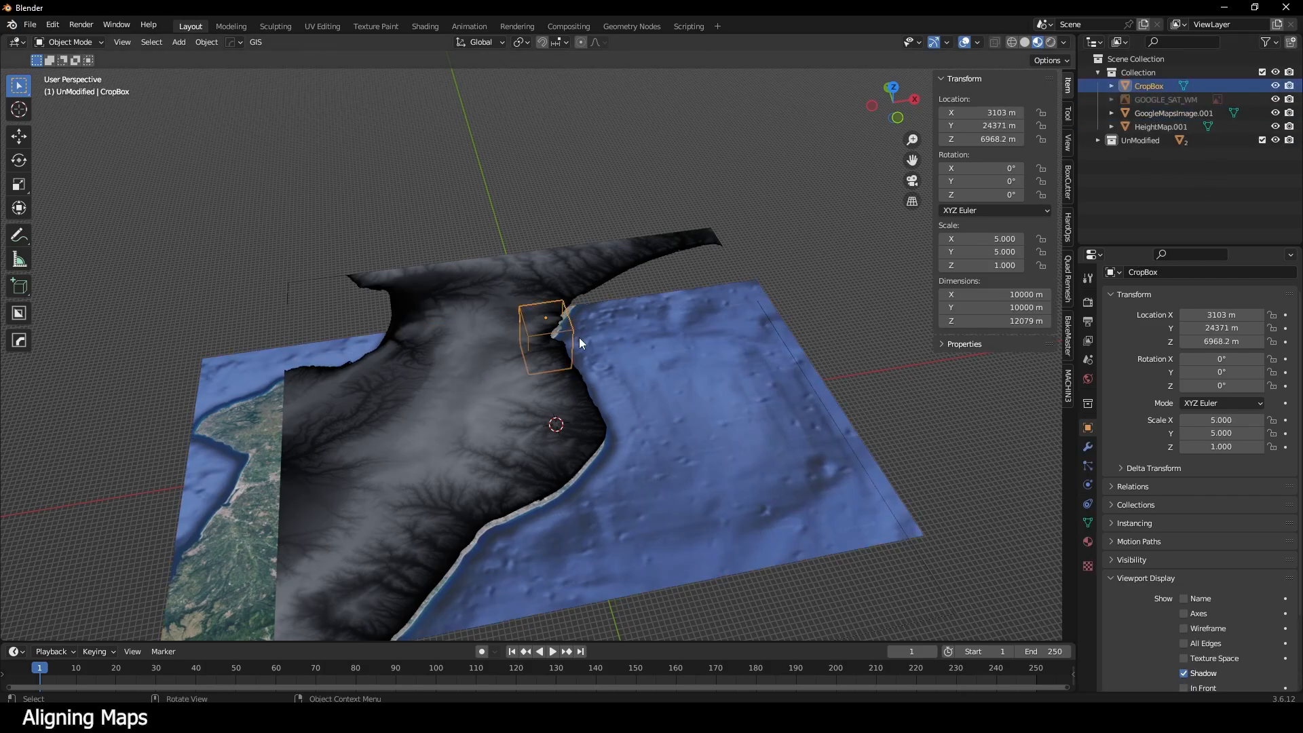
{"action": "scroll", "coordinate": [577, 333], "scroll_direction": "up", "scroll_amount": 3}
{"action": "key", "text": "shift+d"}
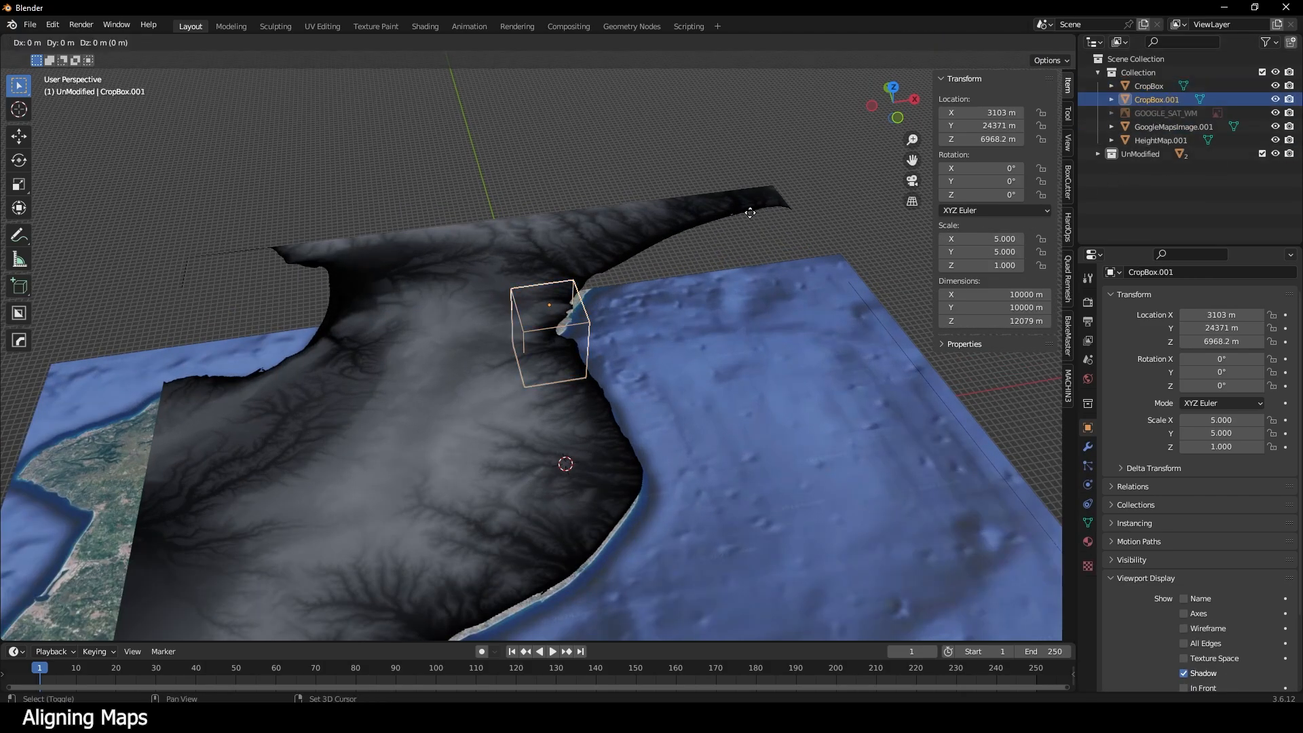
{"action": "right_click", "coordinate": [792, 201]}
- Add a Boolean modifier to HeightMap.001 with CropBox.001 as its object, the Fast solver and the Intersect operation
{"action": "left_click", "coordinate": [695, 269]}
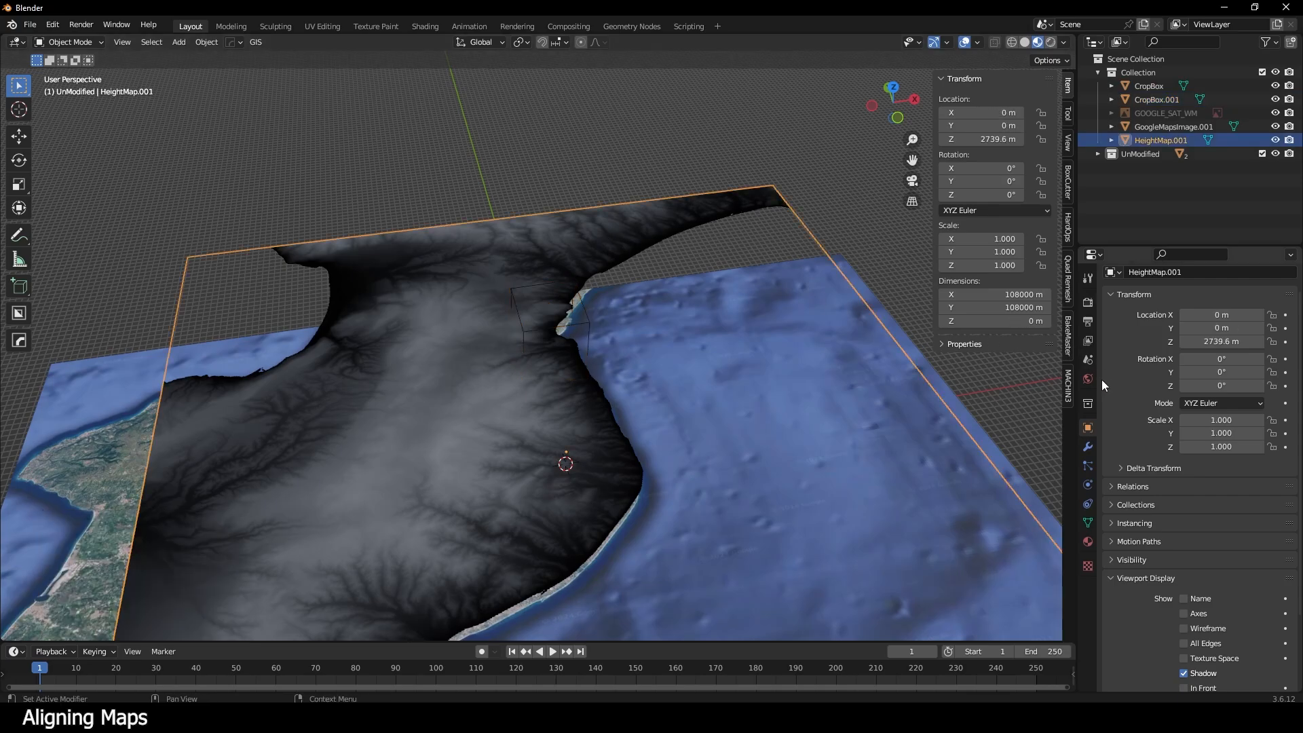
{"action": "left_click", "coordinate": [1089, 445]}
{"action": "left_click", "coordinate": [1201, 300]}
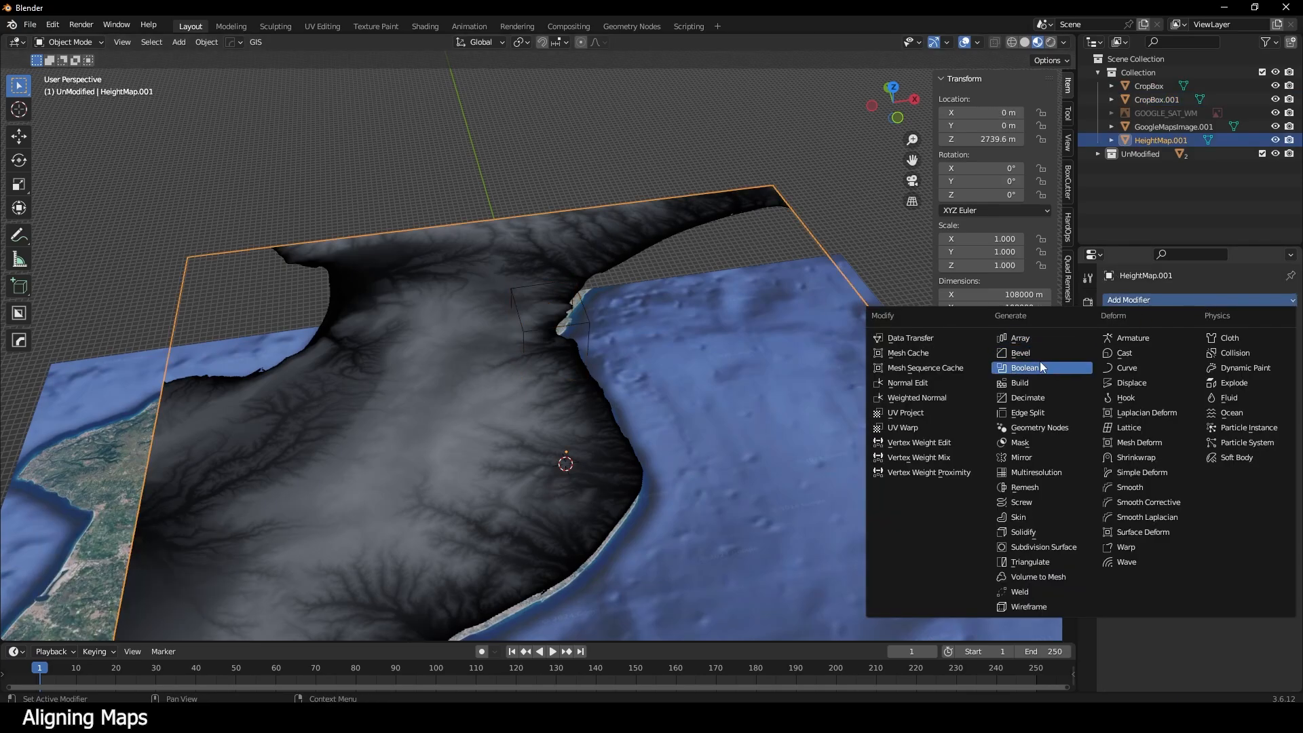
{"action": "left_click", "coordinate": [1026, 368]}
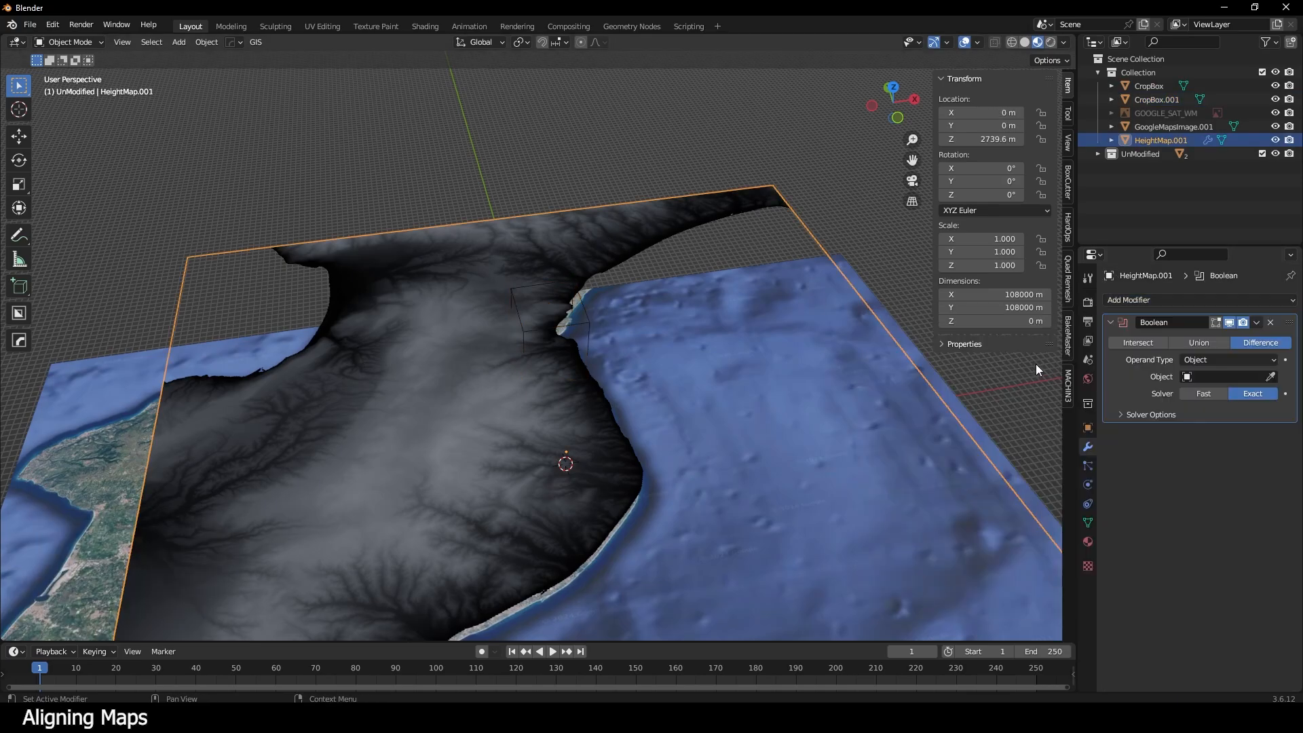
{"action": "left_click", "coordinate": [1265, 377]}
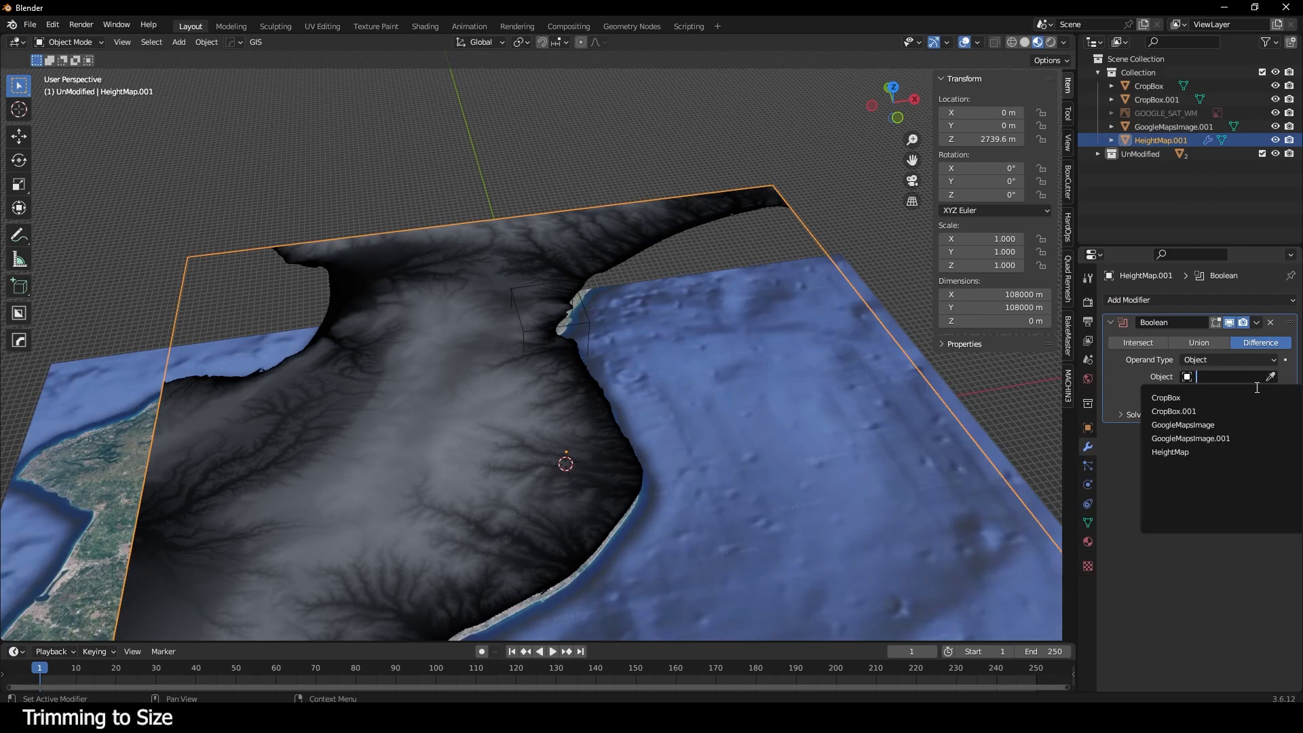
{"action": "left_click", "coordinate": [1213, 411]}
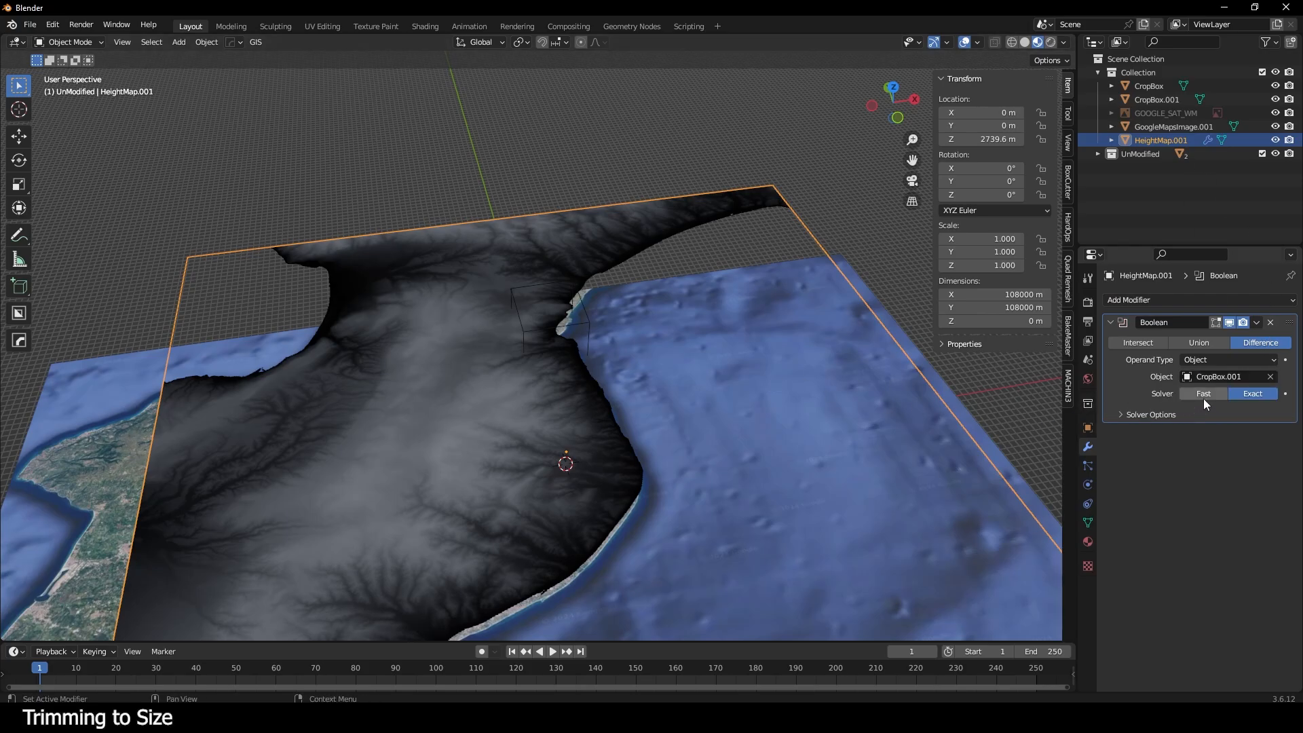
{"action": "left_click", "coordinate": [1204, 399]}
{"action": "left_click", "coordinate": [1155, 343]}
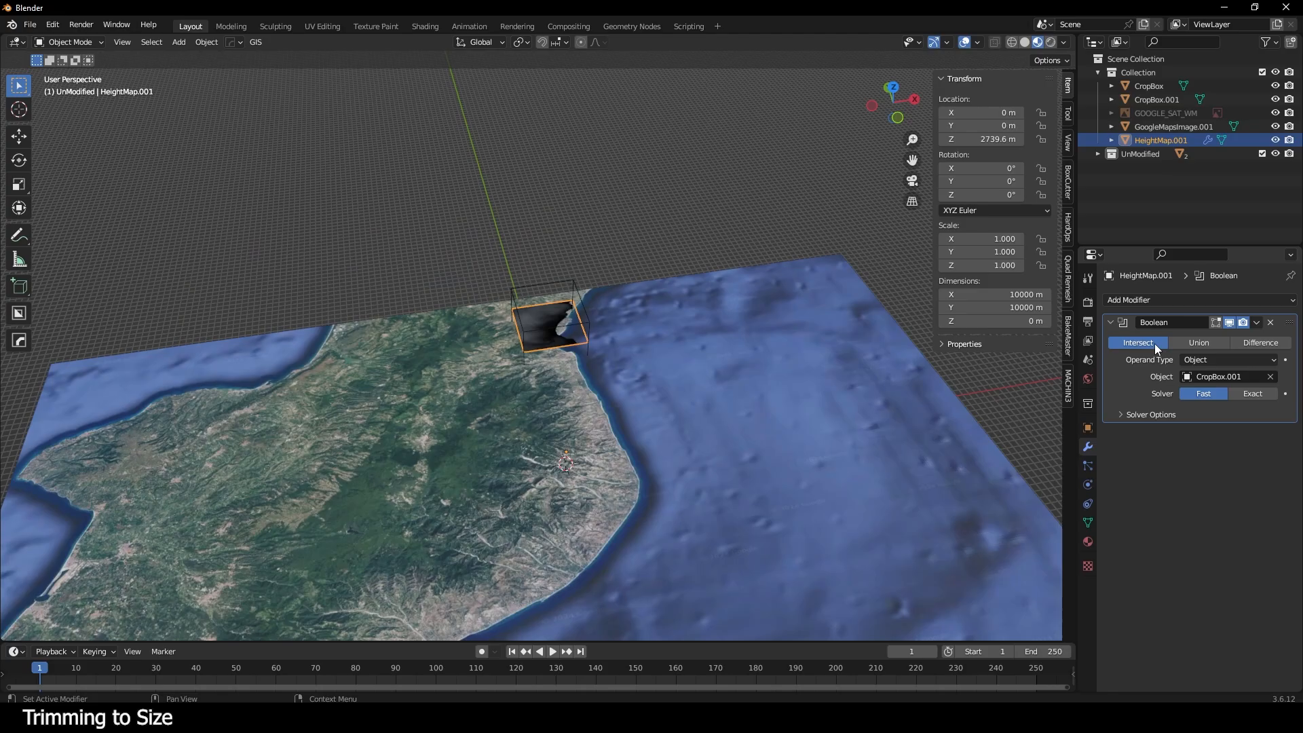
- Add a Boolean modifier to GoogleMapsImage.001 with CropBox as its object, the Fast solver and the Intersect operation
{"action": "scroll", "coordinate": [611, 319], "scroll_direction": "up", "scroll_amount": 5}
{"action": "middle_click_drag", "start_coordinate": [598, 326], "coordinate": [649, 335]}
{"action": "left_click", "coordinate": [823, 326]}
{"action": "scroll", "coordinate": [564, 338], "scroll_direction": "down", "scroll_amount": 7}
{"action": "left_click", "coordinate": [513, 293]}
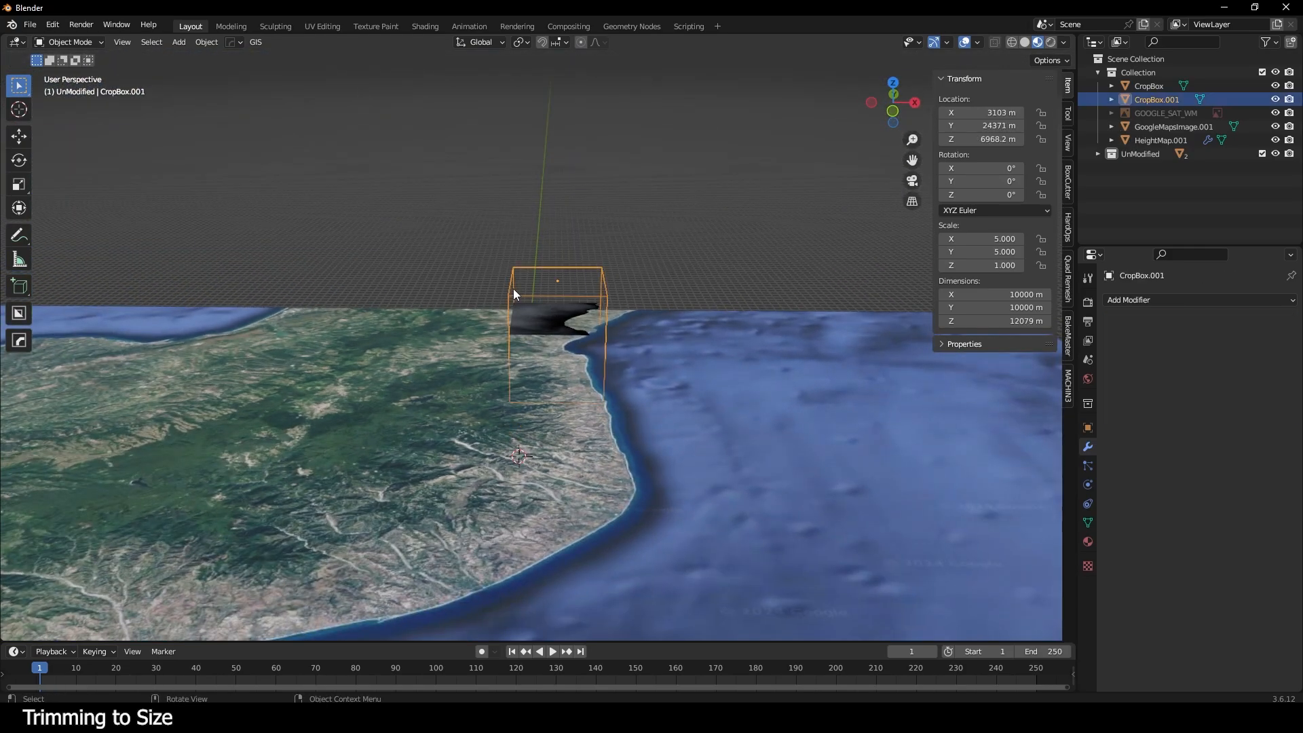
{"action": "left_click", "coordinate": [503, 419]}
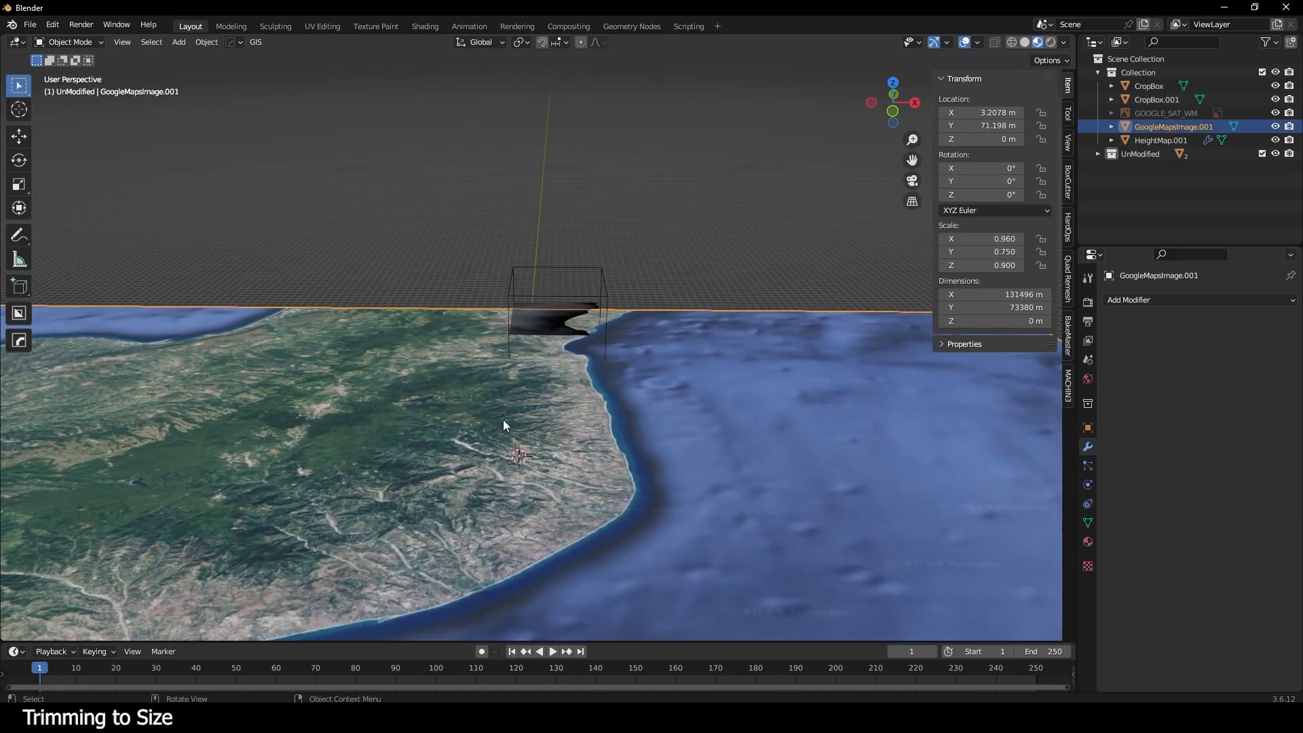
{"action": "left_click", "coordinate": [1132, 301]}
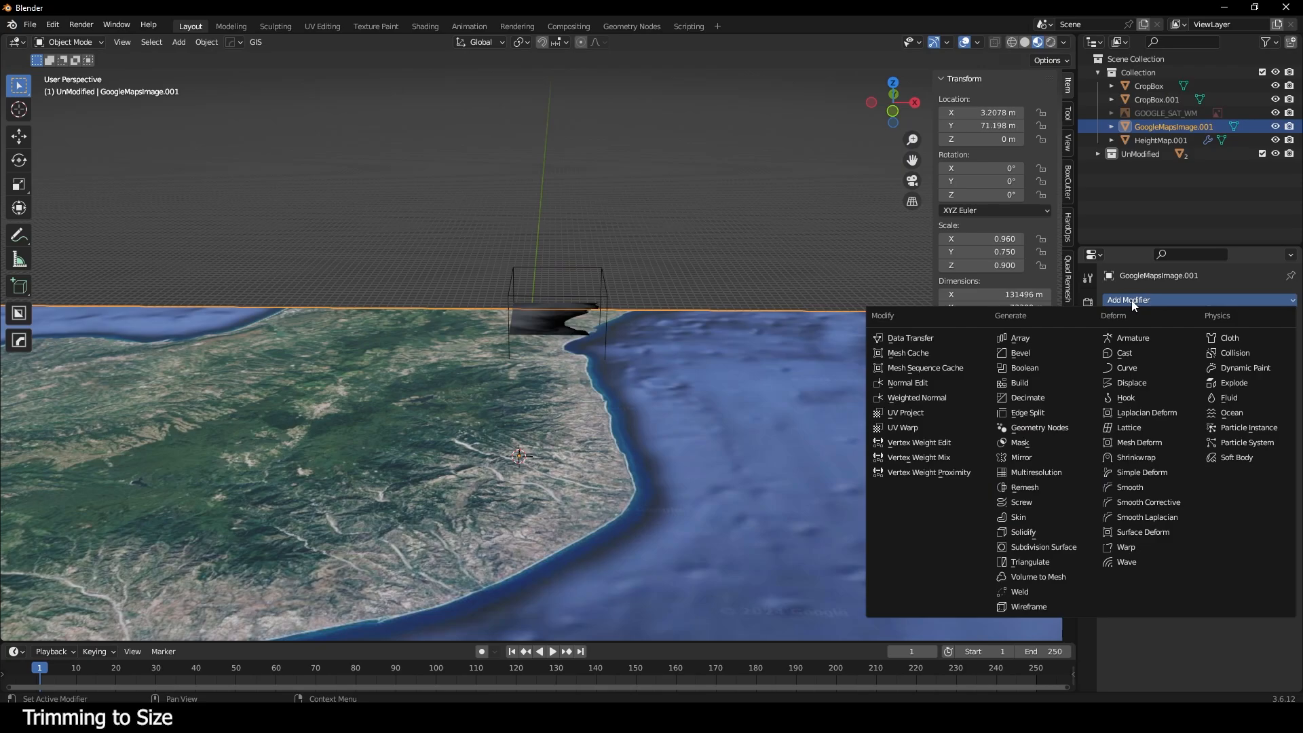
{"action": "left_click", "coordinate": [1026, 368]}
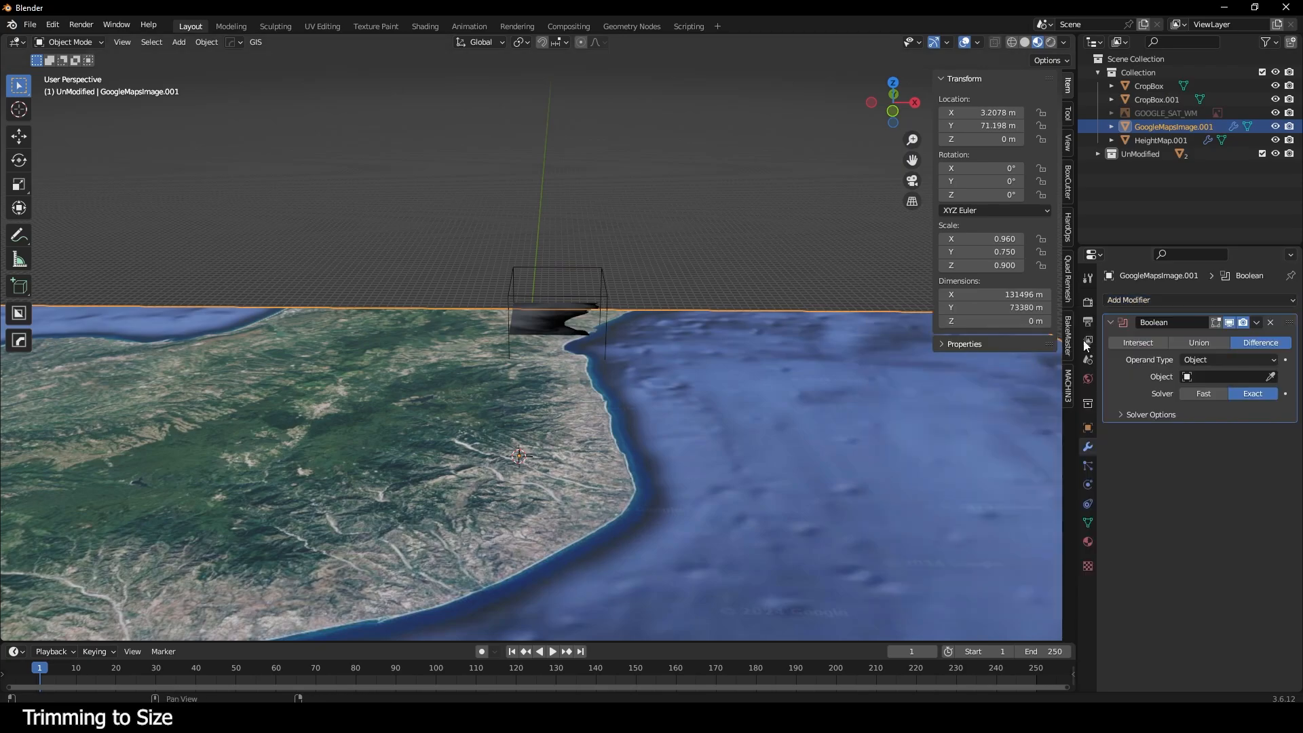
{"action": "left_click", "coordinate": [1272, 378]}
{"action": "left_click", "coordinate": [544, 270]}
{"action": "left_click", "coordinate": [1206, 395]}
{"action": "left_click", "coordinate": [1138, 343]}
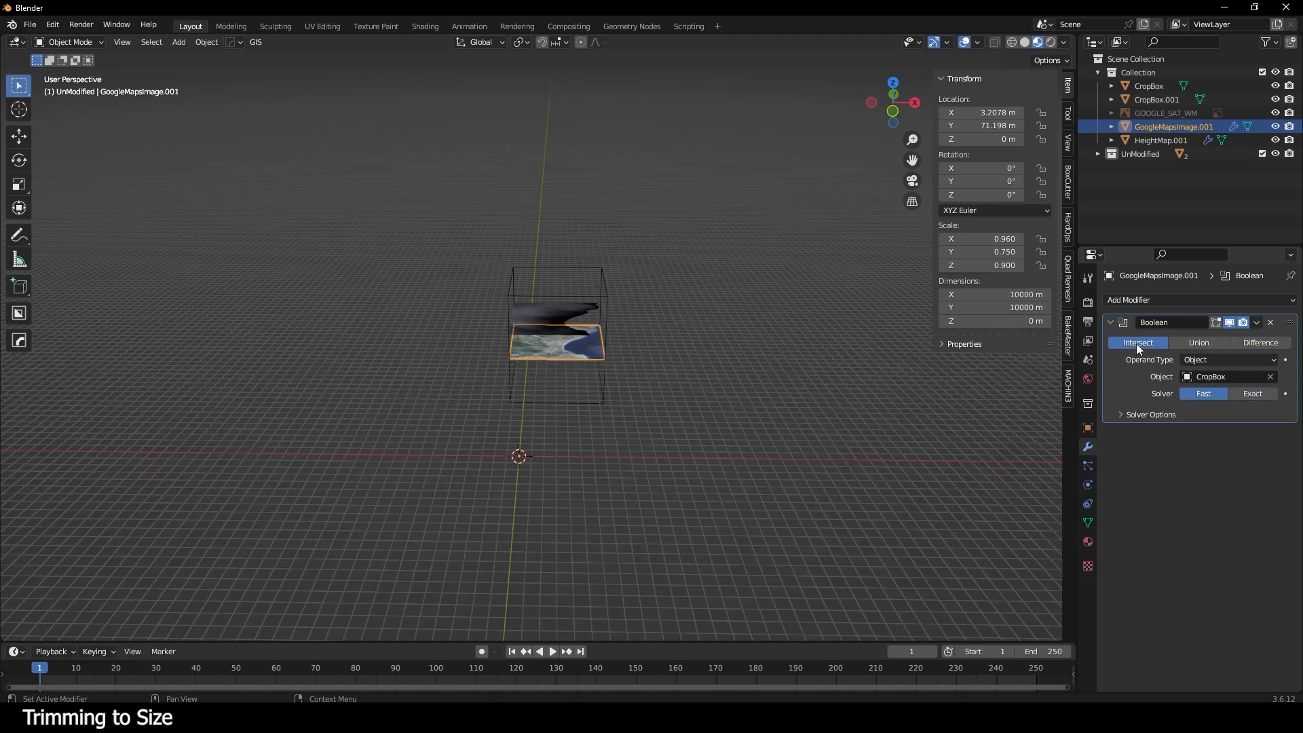
- Apply the Boolean modifier on HeightMap.001
{"action": "left_click", "coordinate": [756, 243]}
{"action": "scroll", "coordinate": [585, 298], "scroll_direction": "up", "scroll_amount": 9}
{"action": "middle_click_drag", "start_coordinate": [595, 332], "coordinate": [661, 411]}
{"action": "scroll", "coordinate": [588, 332], "scroll_direction": "up", "scroll_amount": 5}
{"action": "scroll", "coordinate": [610, 413], "scroll_direction": "down", "scroll_amount": 8}
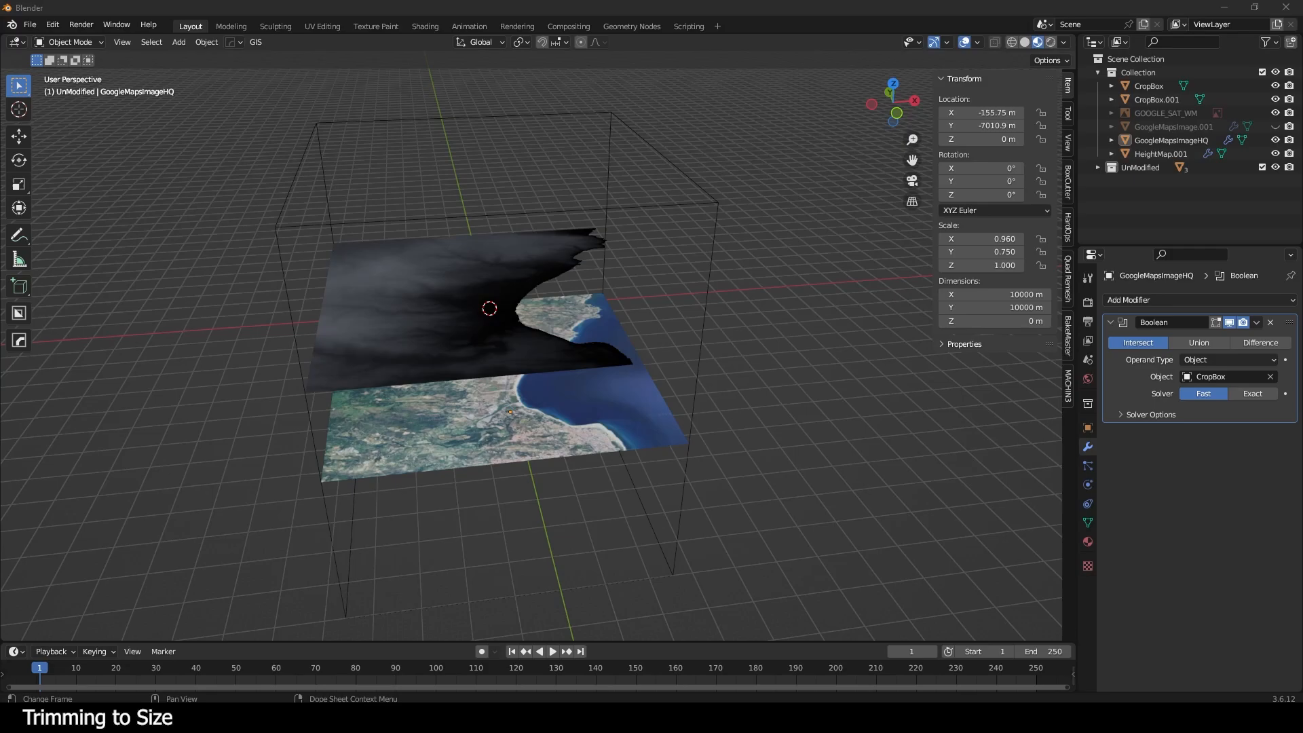
{"action": "middle_click_drag", "start_coordinate": [669, 445], "coordinate": [664, 397]}
{"action": "left_click", "coordinate": [488, 368]}
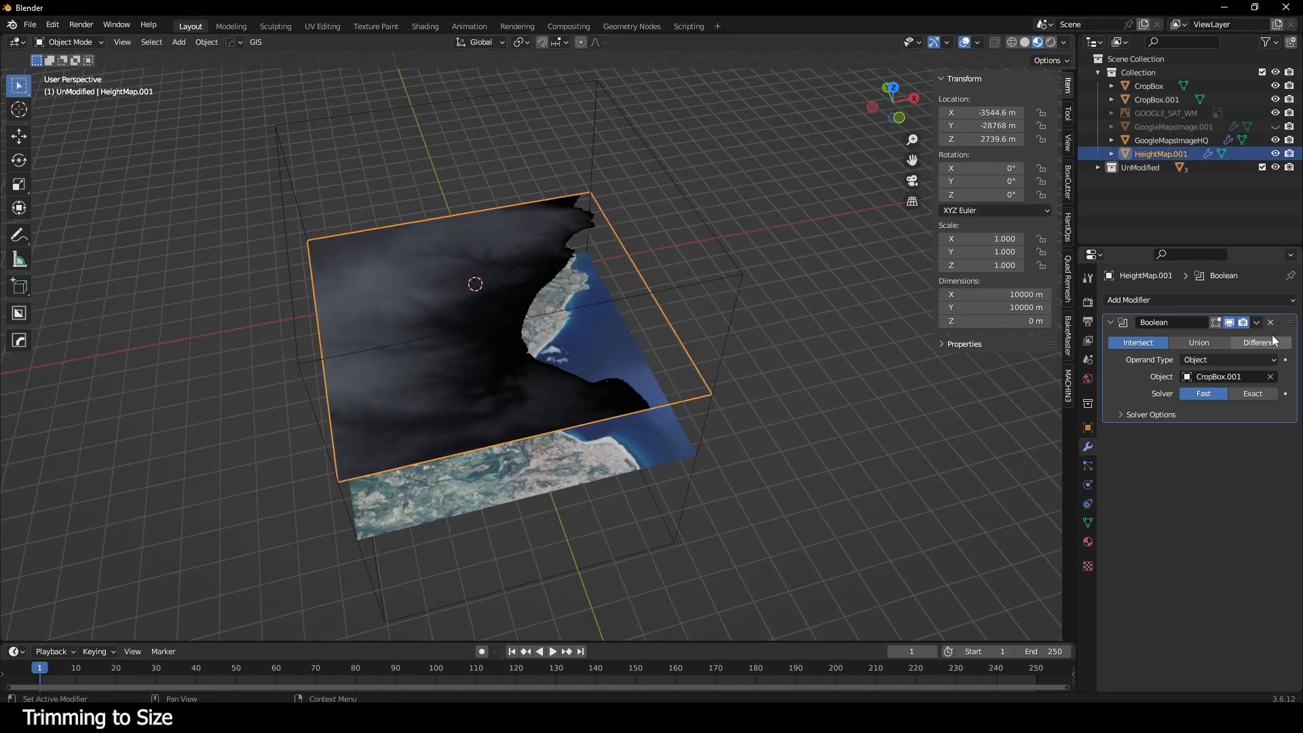
{"action": "left_click", "coordinate": [1257, 323]}
{"action": "left_click", "coordinate": [1235, 336]}
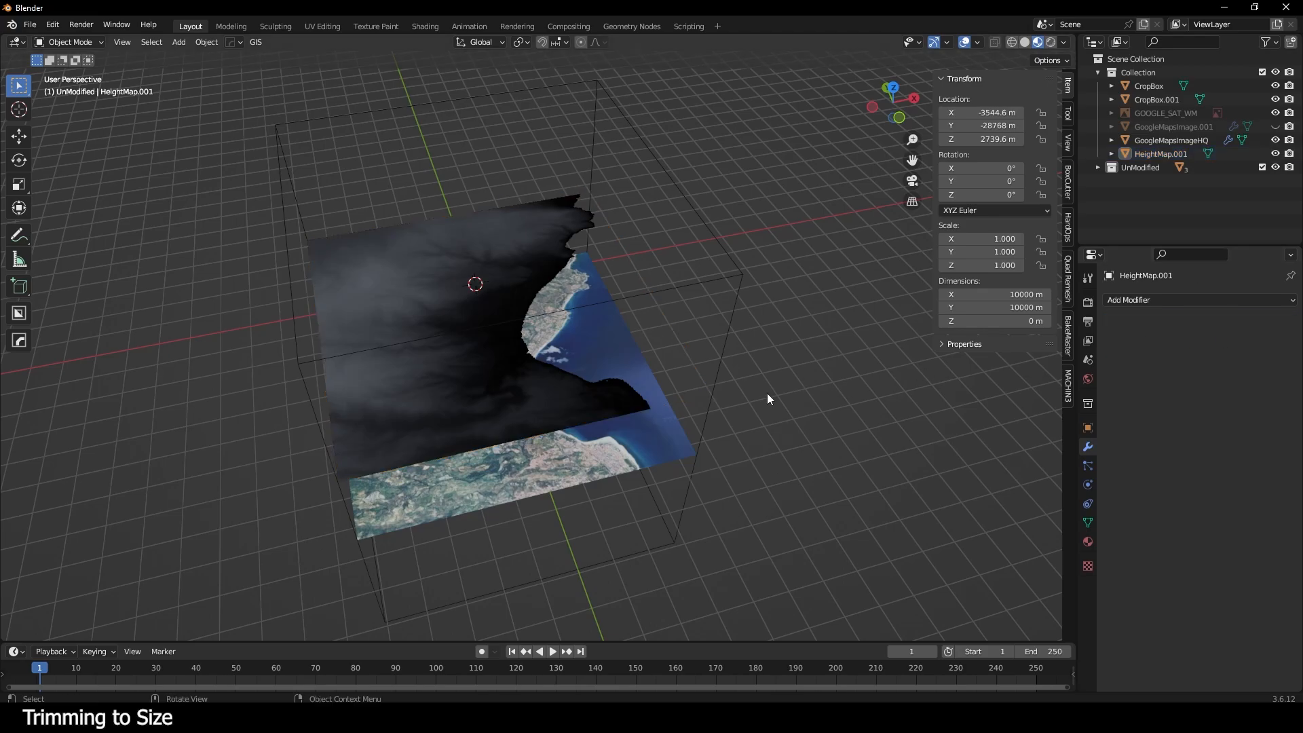
- Apply the Boolean modifier on GoogleMapsImageHQ
{"action": "left_click", "coordinate": [647, 432]}
{"action": "left_click", "coordinate": [1256, 323]}
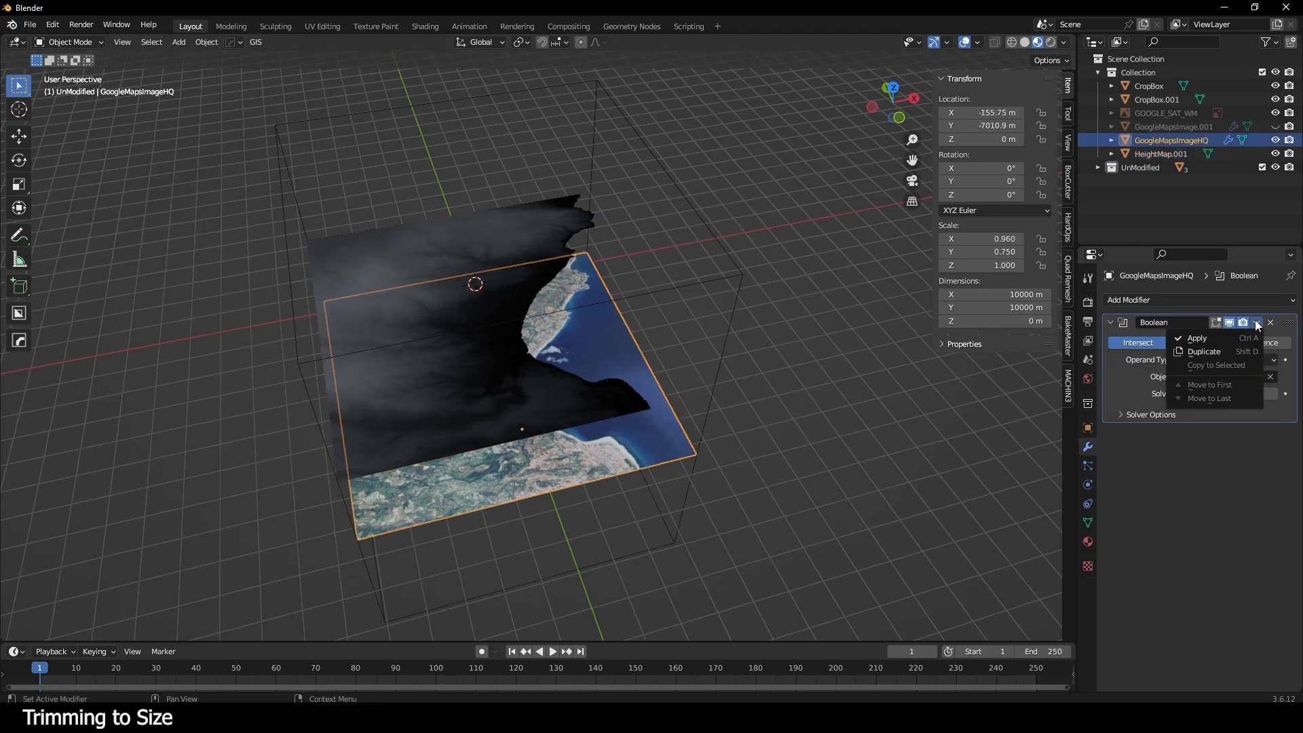
{"action": "left_click", "coordinate": [1200, 339]}
{"action": "left_click", "coordinate": [853, 341]}
- Open HeightMap.001's material in the Shading workspace and disconnect the Color Ramp from the Principled BSDF's Alpha input
{"action": "left_click", "coordinate": [425, 255]}
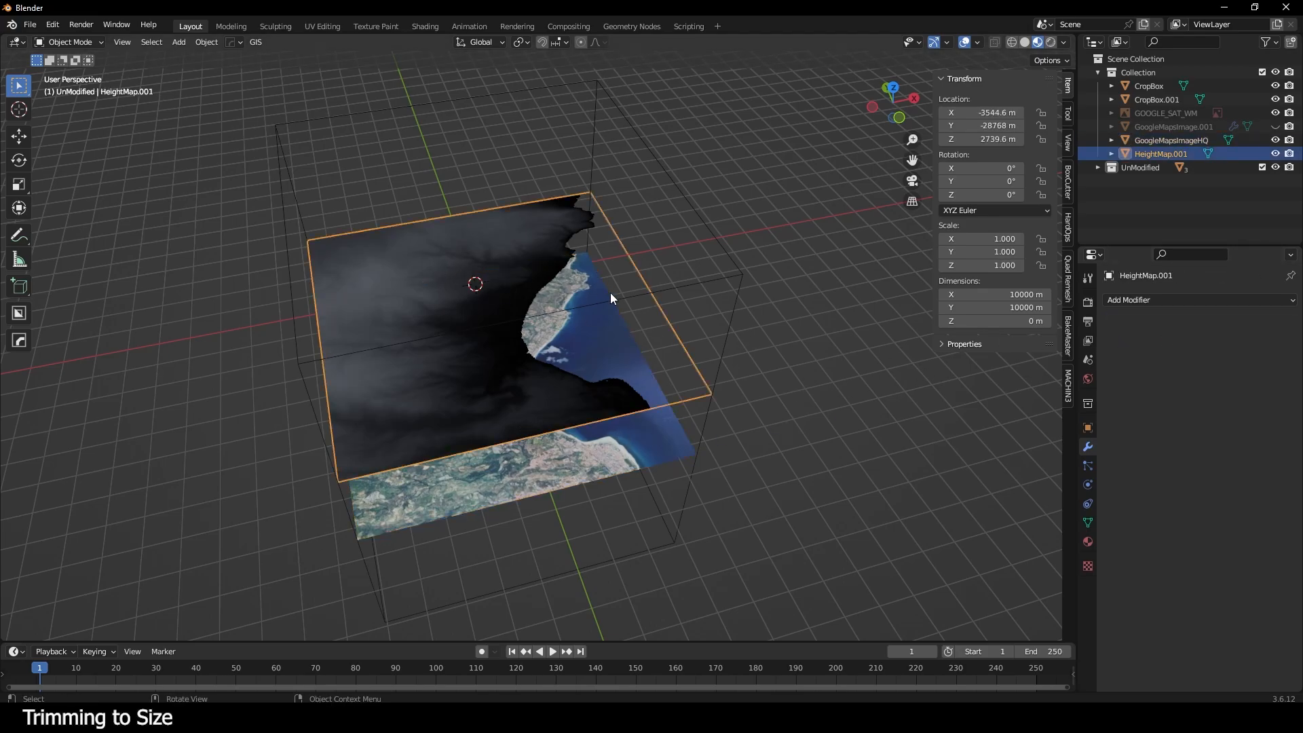
{"action": "middle_click_drag", "start_coordinate": [610, 292], "coordinate": [683, 322]}
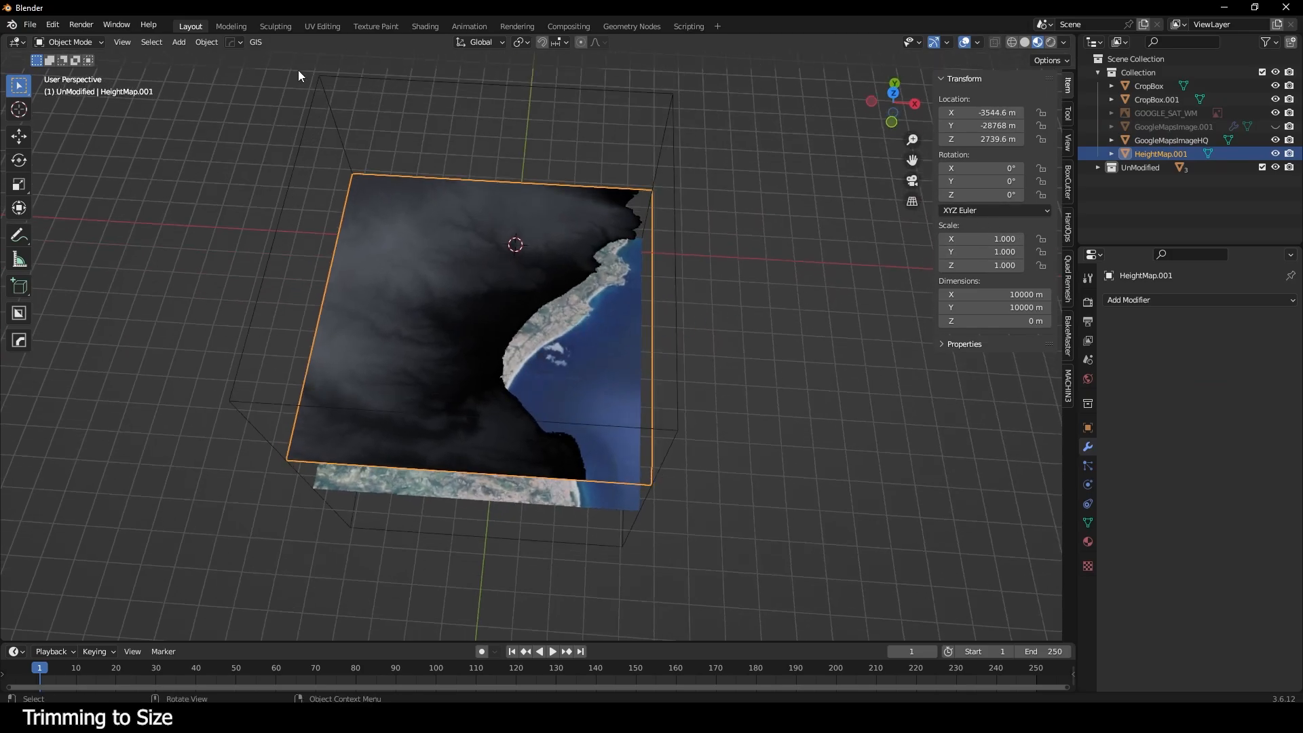
{"action": "left_click", "coordinate": [415, 25]}
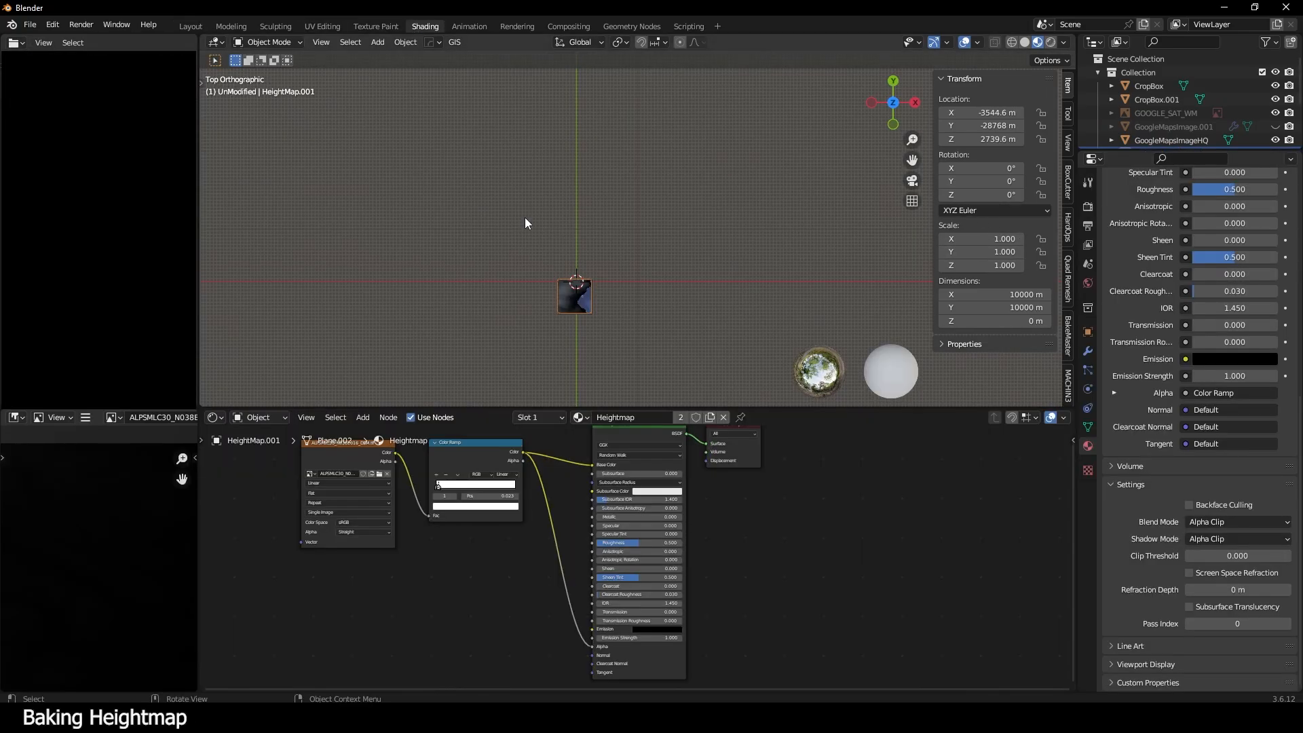
{"action": "scroll", "coordinate": [552, 500], "scroll_direction": "down", "scroll_amount": 1}
{"action": "middle_click_drag", "start_coordinate": [563, 536], "coordinate": [666, 607]}
{"action": "scroll", "coordinate": [739, 558], "scroll_direction": "up", "scroll_amount": 2}
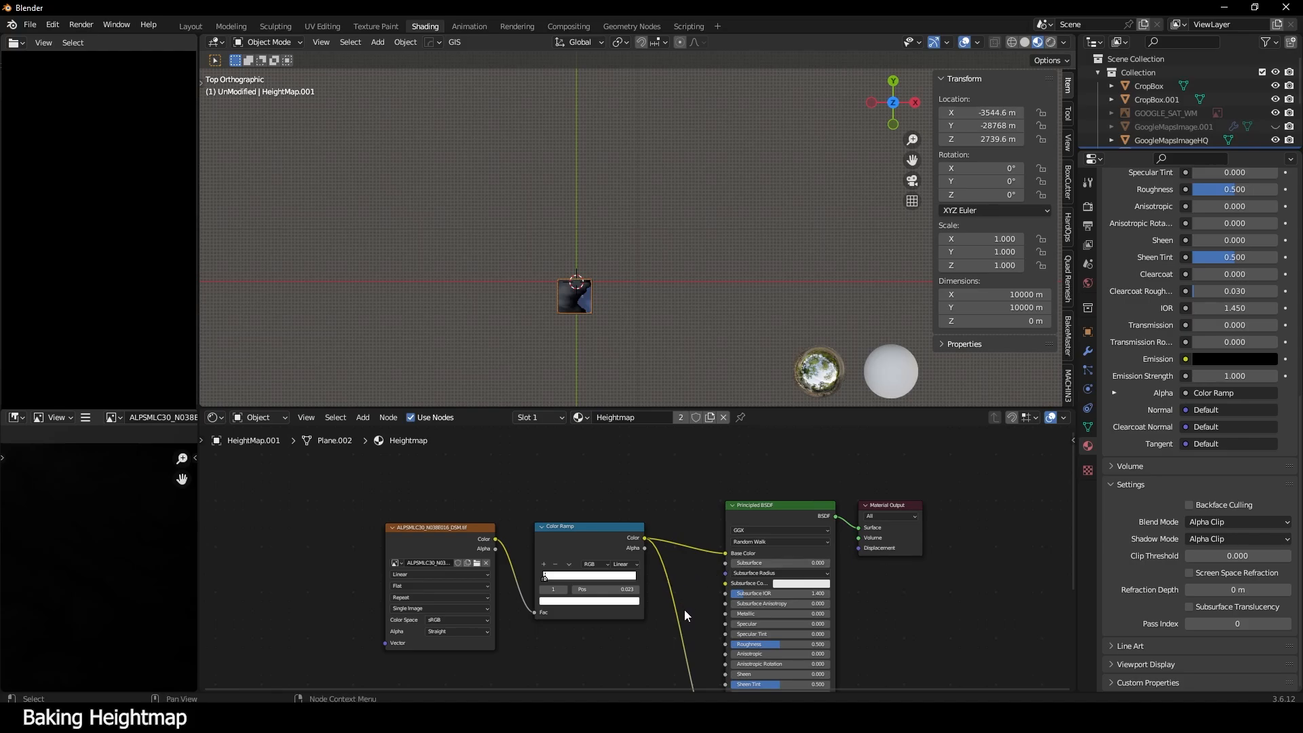
{"action": "middle_click_drag", "start_coordinate": [684, 611], "coordinate": [633, 464]}
{"action": "left_click_drag", "start_coordinate": [675, 620], "coordinate": [628, 546]}
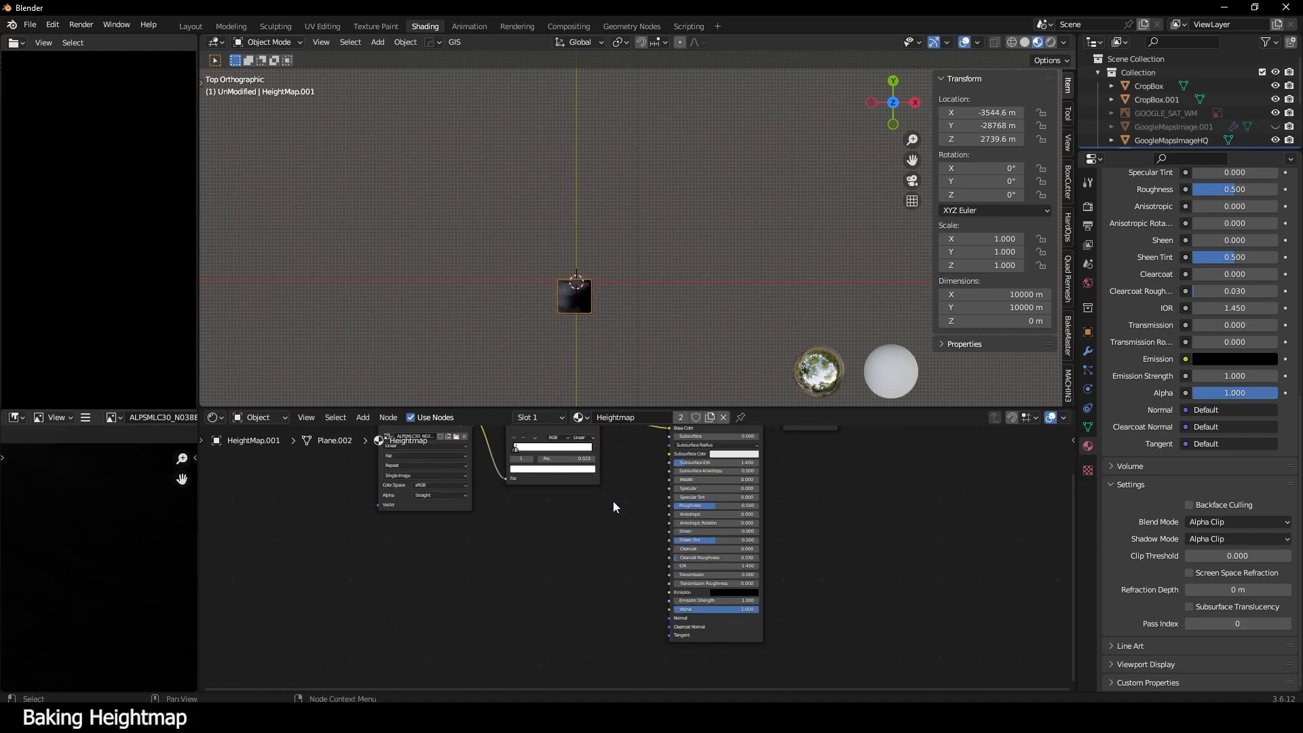
- Add an Image Texture node to the Heightmap material, placed above the existing DSM texture node
{"action": "scroll", "coordinate": [613, 501], "scroll_direction": "down", "scroll_amount": 2}
{"action": "middle_click_drag", "start_coordinate": [580, 514], "coordinate": [594, 535]}
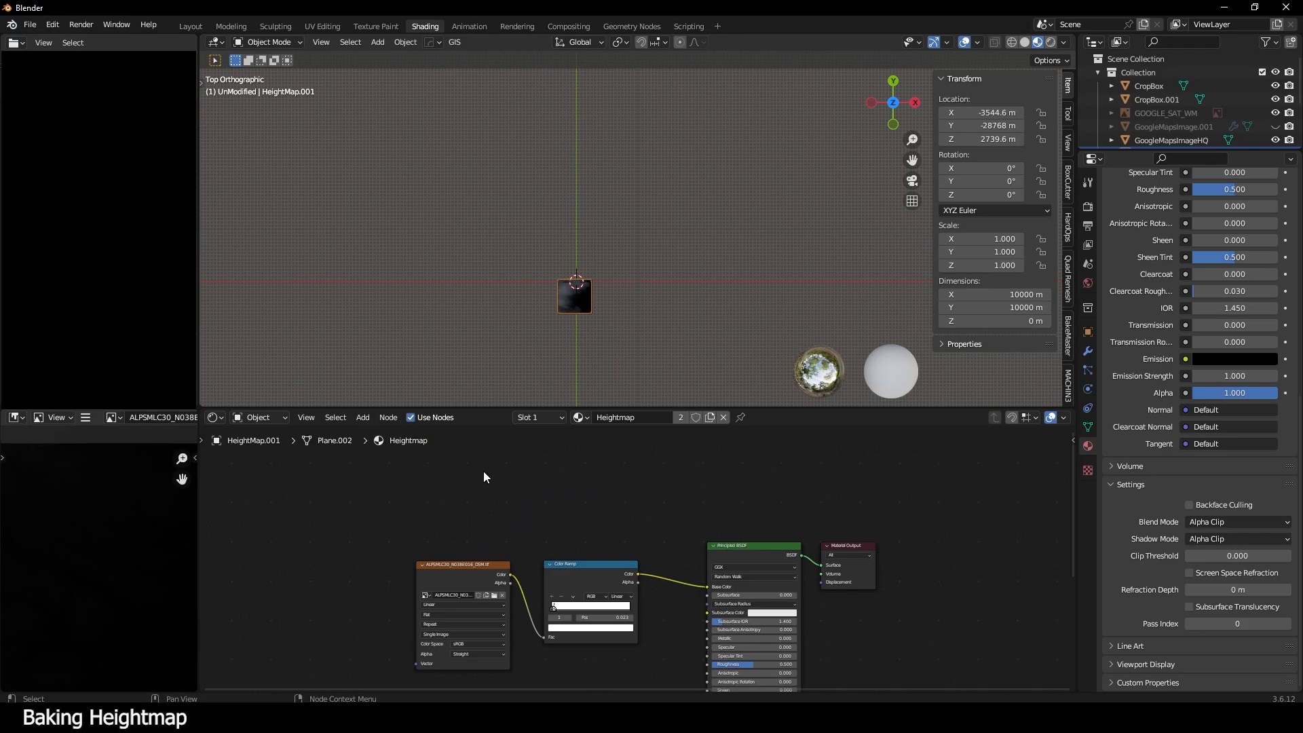
{"action": "right_click", "coordinate": [462, 470]}
{"action": "mouse_move", "coordinate": [463, 479]}
{"action": "left_click", "coordinate": [583, 475]}
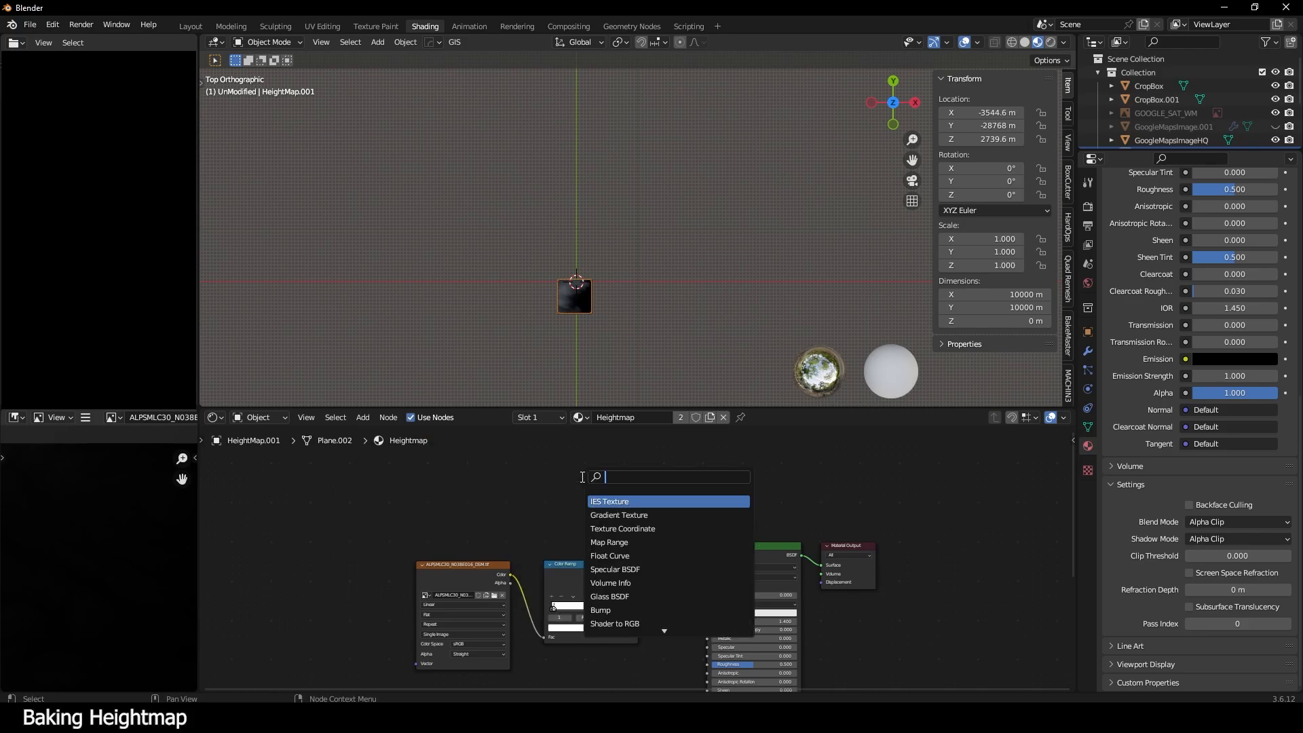
{"action": "type", "text": "image"}
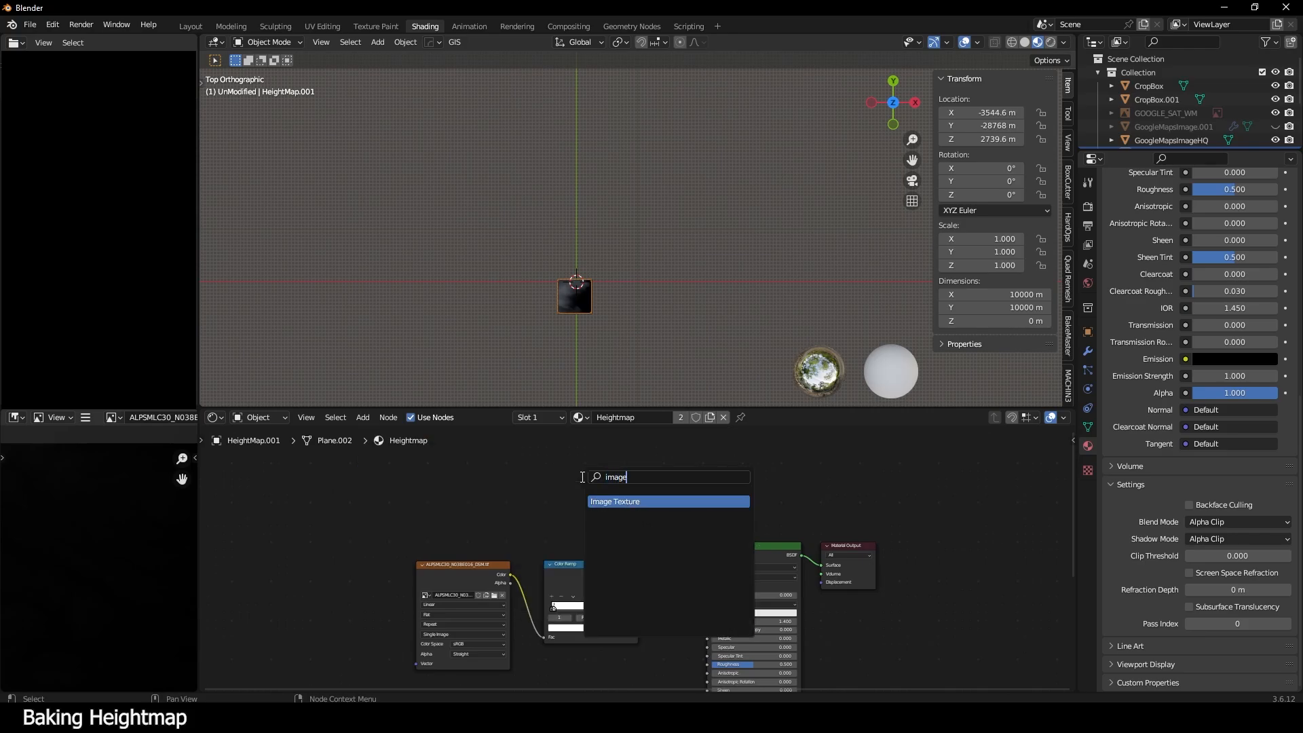
{"action": "key", "text": "Return"}
{"action": "left_click", "coordinate": [470, 494]}
{"action": "scroll", "coordinate": [470, 494], "scroll_direction": "up", "scroll_amount": 5}
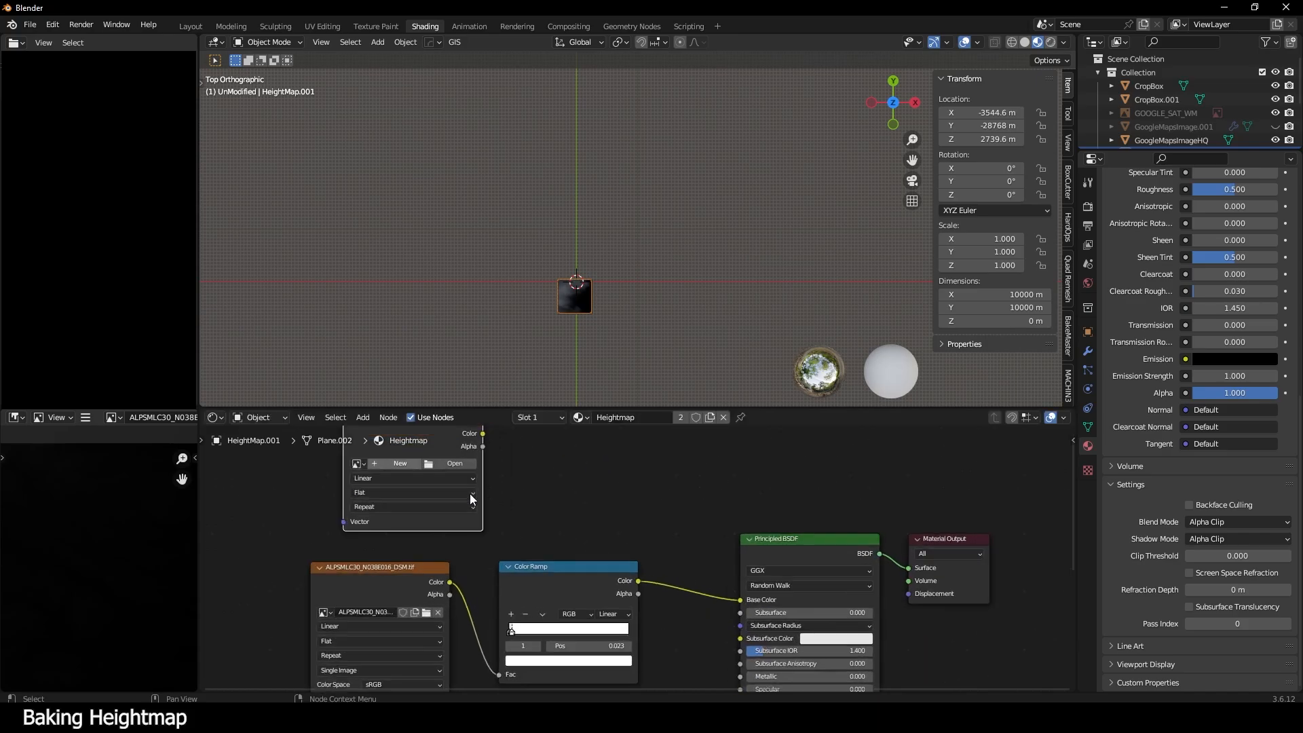
{"action": "middle_click_drag", "start_coordinate": [601, 512], "coordinate": [585, 571]}
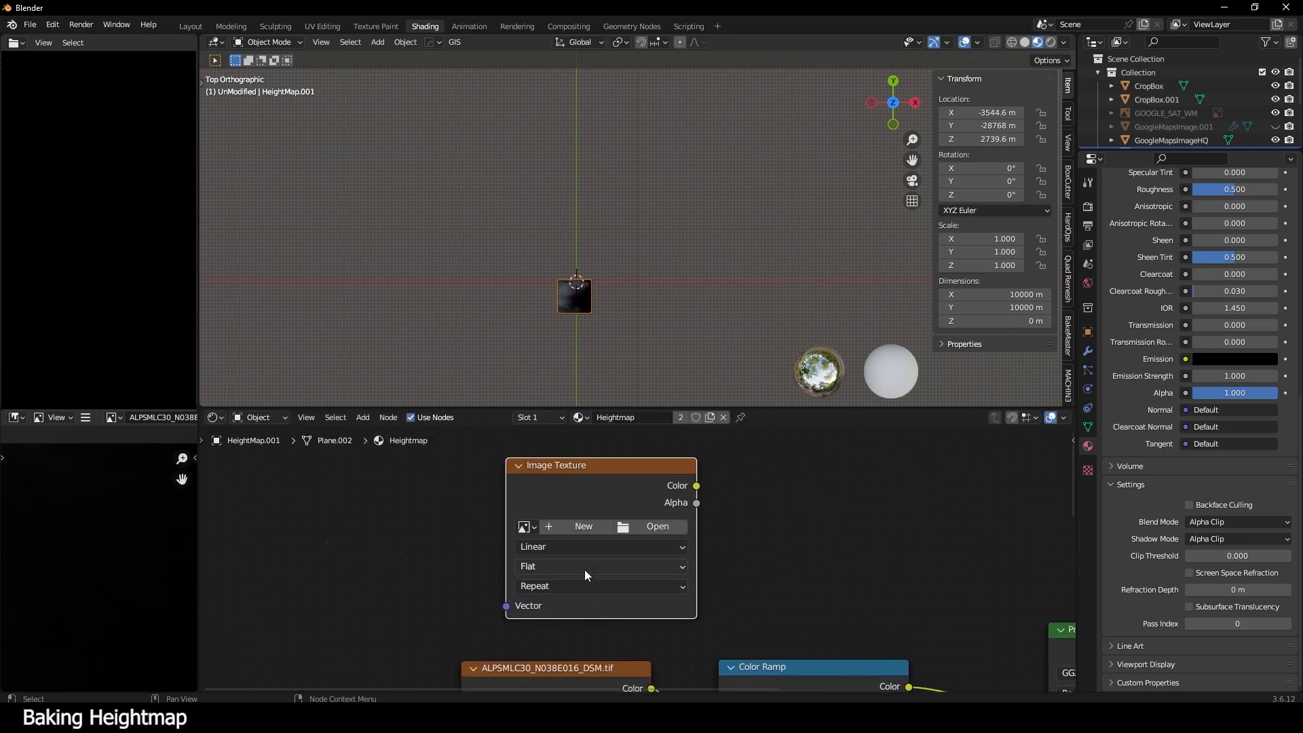
- Create a new 2048 x 2048 px image named HeightMapBake in the Image Texture node, without alpha and with 32-bit float
{"action": "left_click", "coordinate": [576, 524]}
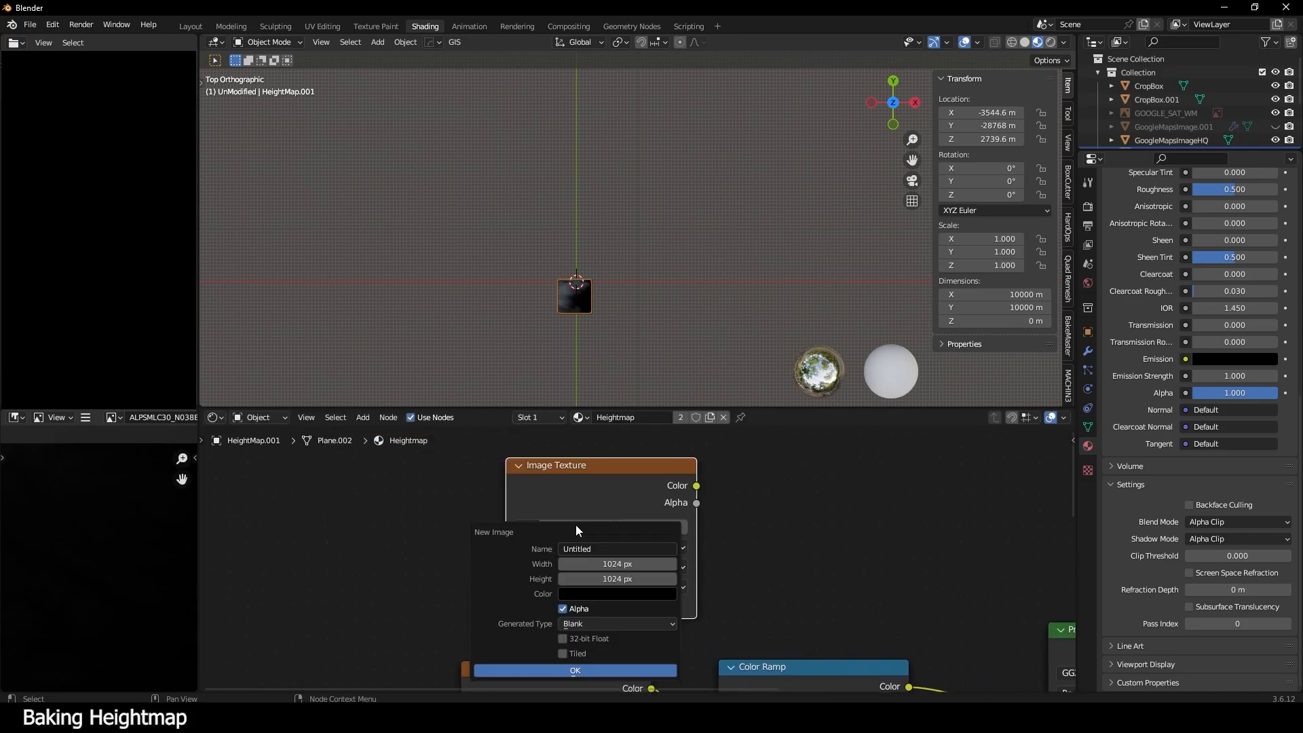
{"action": "left_click", "coordinate": [616, 564]}
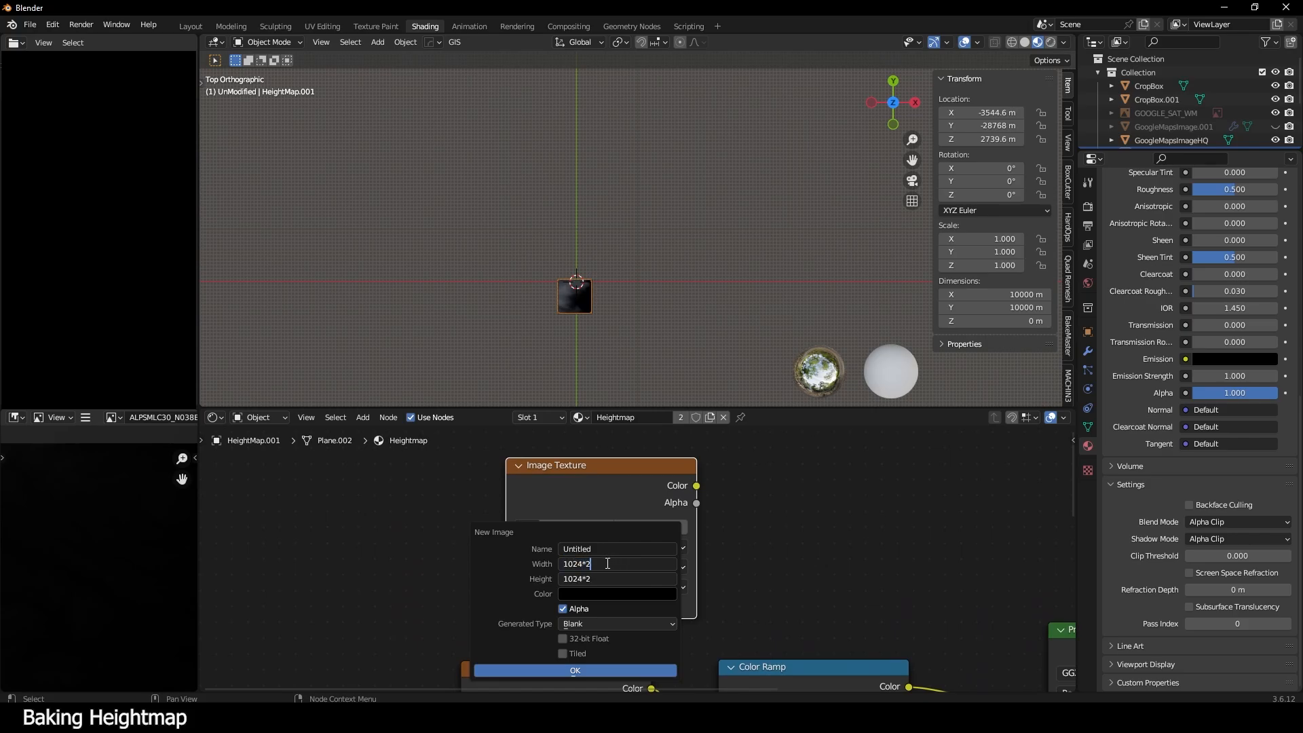
{"action": "key", "text": "Return"}
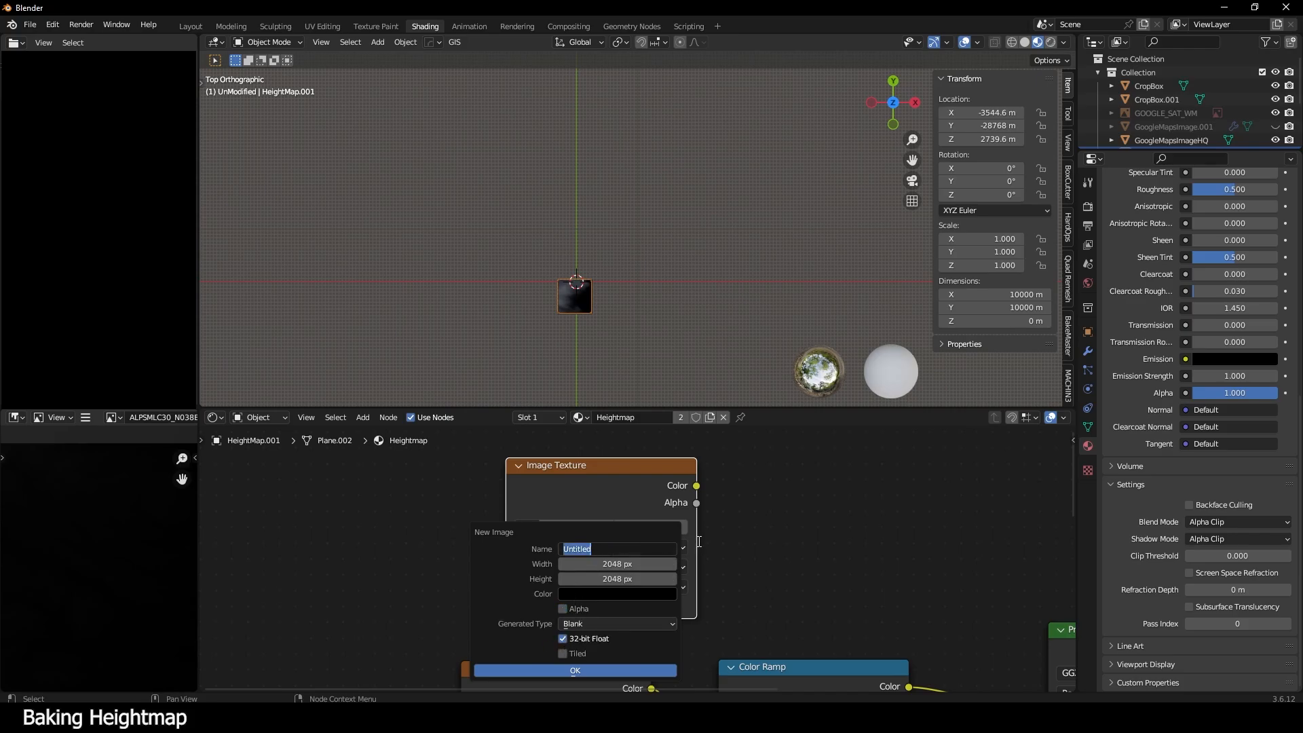
{"action": "type", "text": "HeightMapBake"}
{"action": "left_click", "coordinate": [575, 671]}
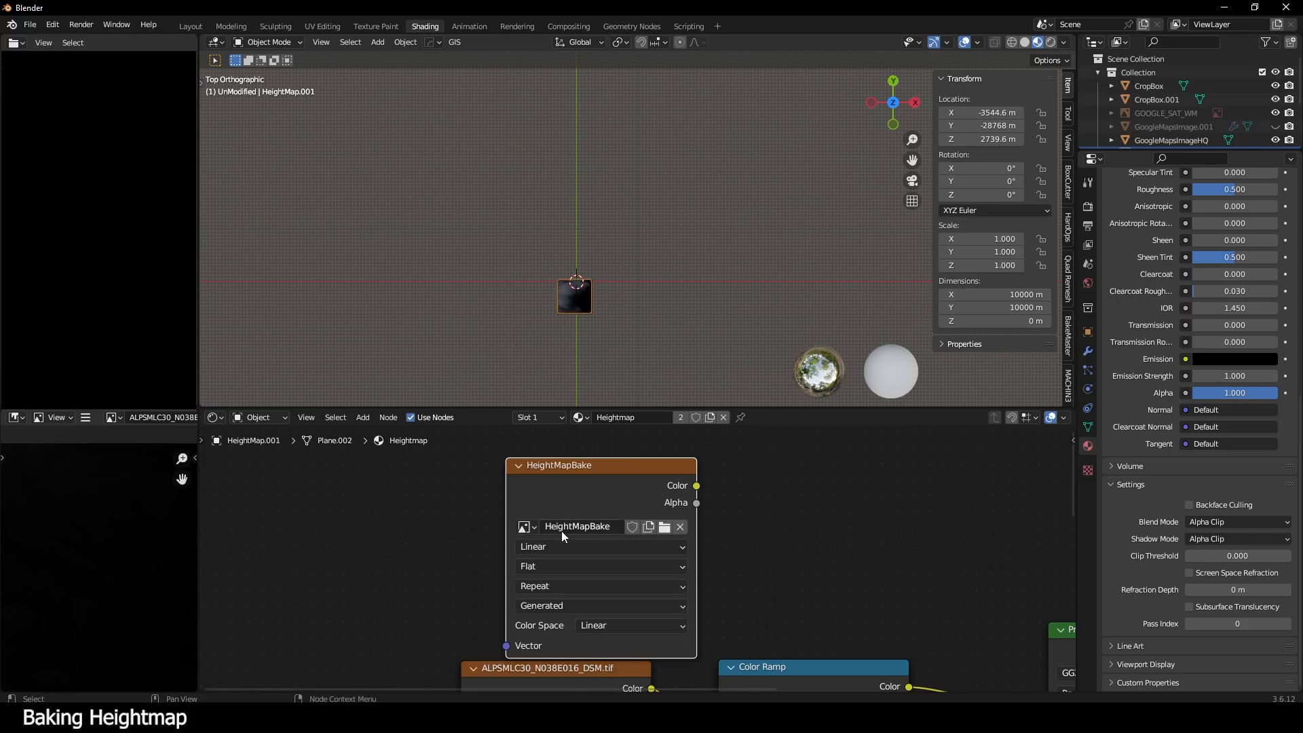
{"action": "scroll", "coordinate": [561, 531], "scroll_direction": "down", "scroll_amount": 2}
{"action": "left_click_drag", "start_coordinate": [643, 520], "coordinate": [625, 487]}
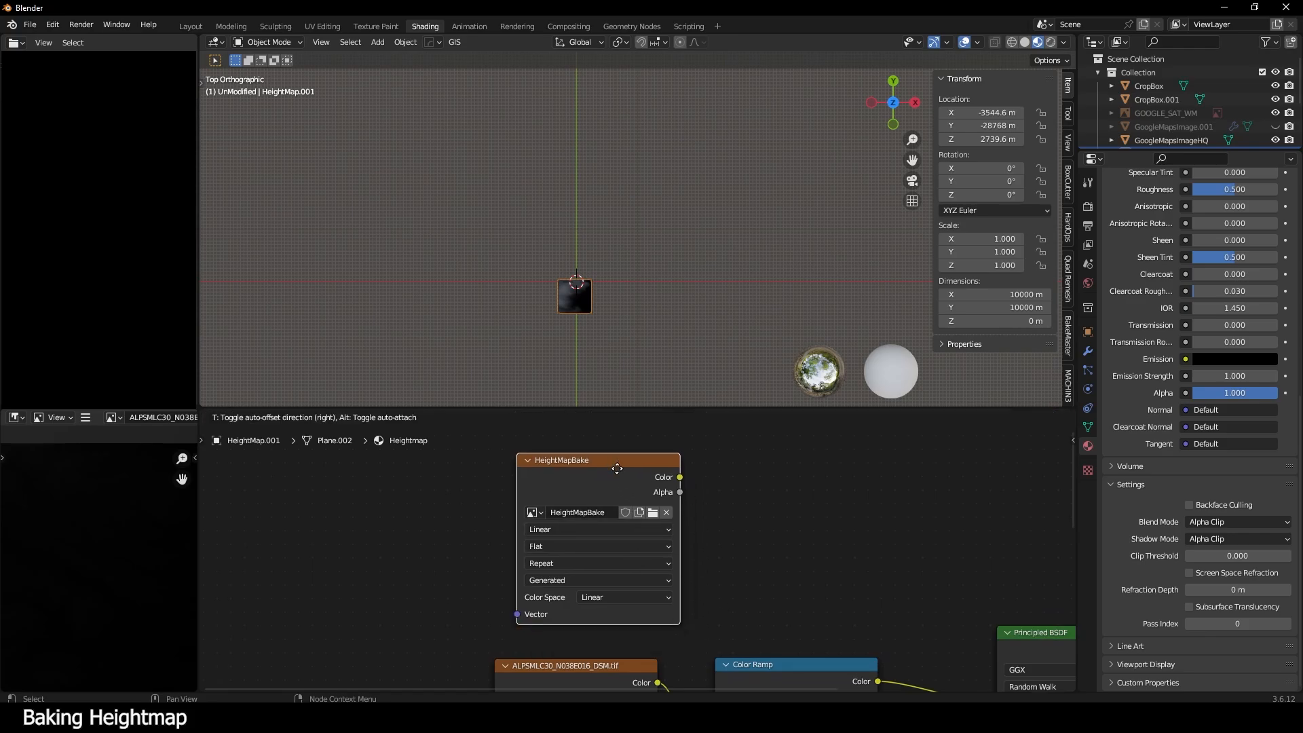
- Switch to the UV Editing workspace and isolate HeightMap.001 in local view
{"action": "scroll", "coordinate": [585, 286], "scroll_direction": "up", "scroll_amount": 6}
{"action": "middle_click_drag", "start_coordinate": [558, 363], "coordinate": [763, 228]}
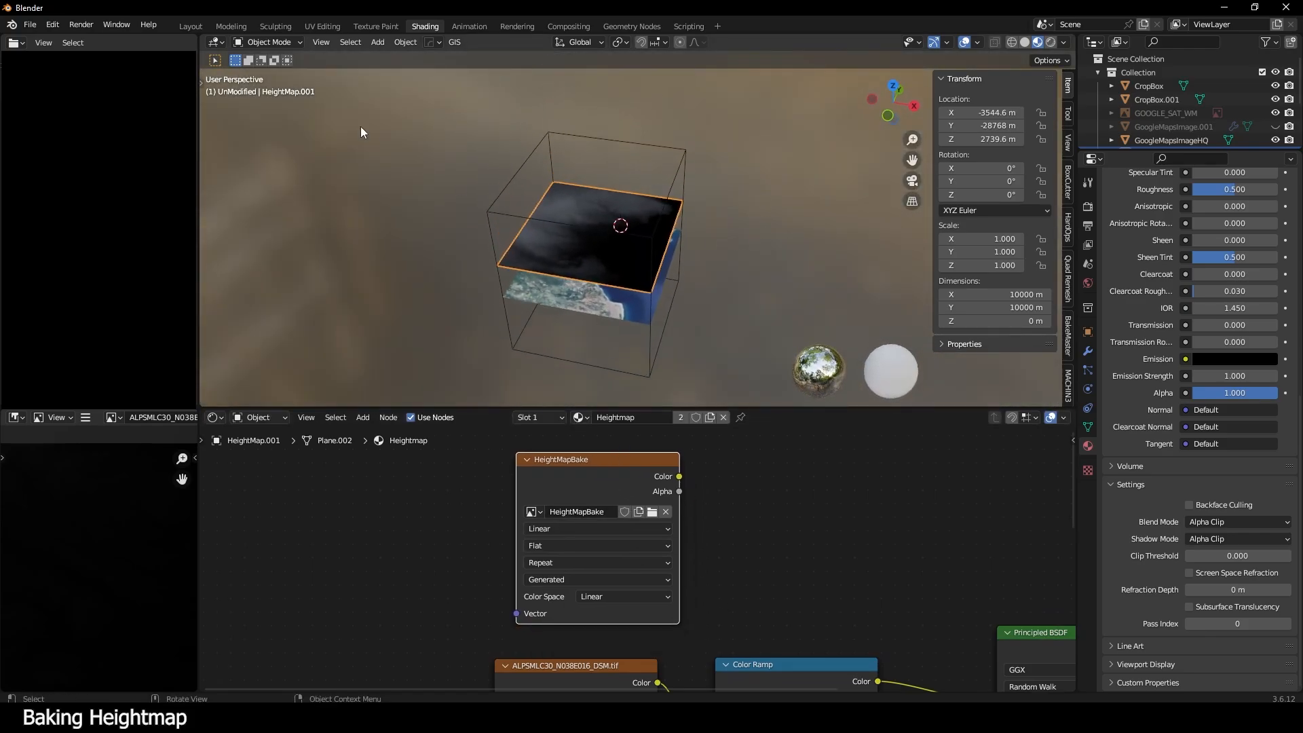
{"action": "left_click", "coordinate": [327, 28]}
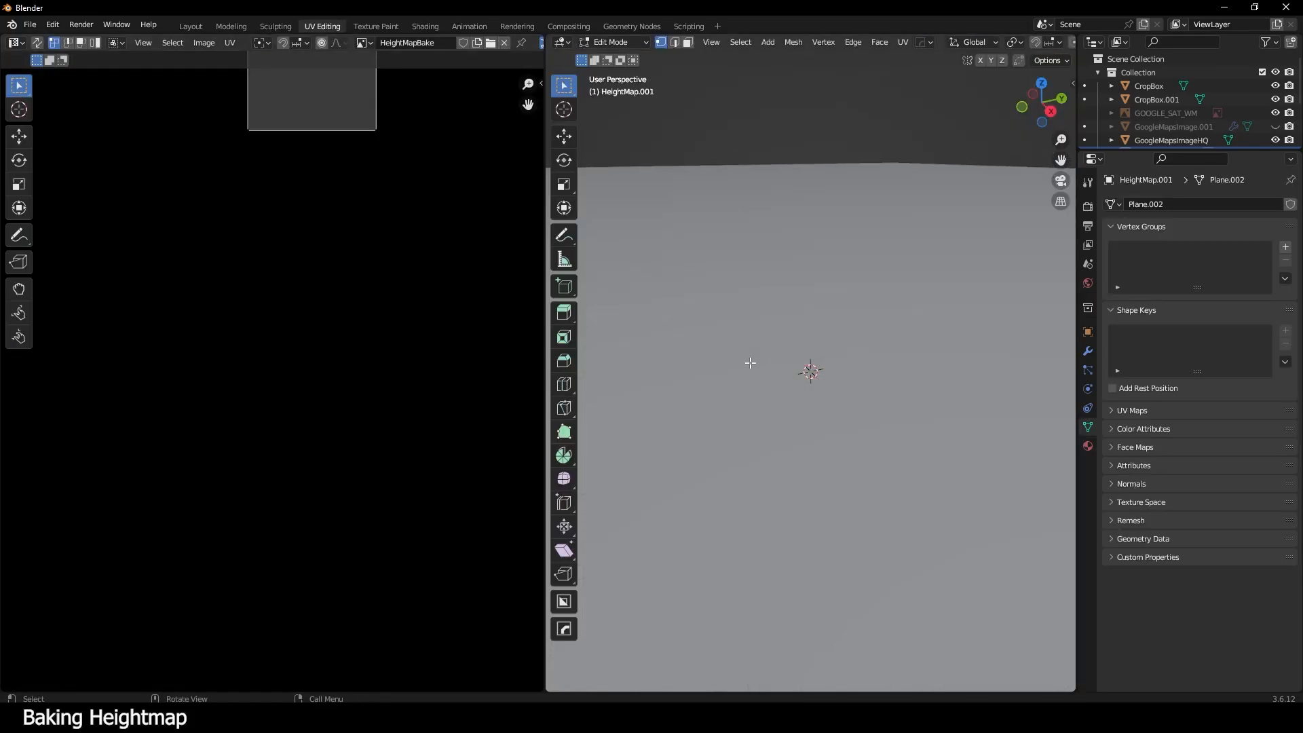
{"action": "key", "text": "KP_Divide"}
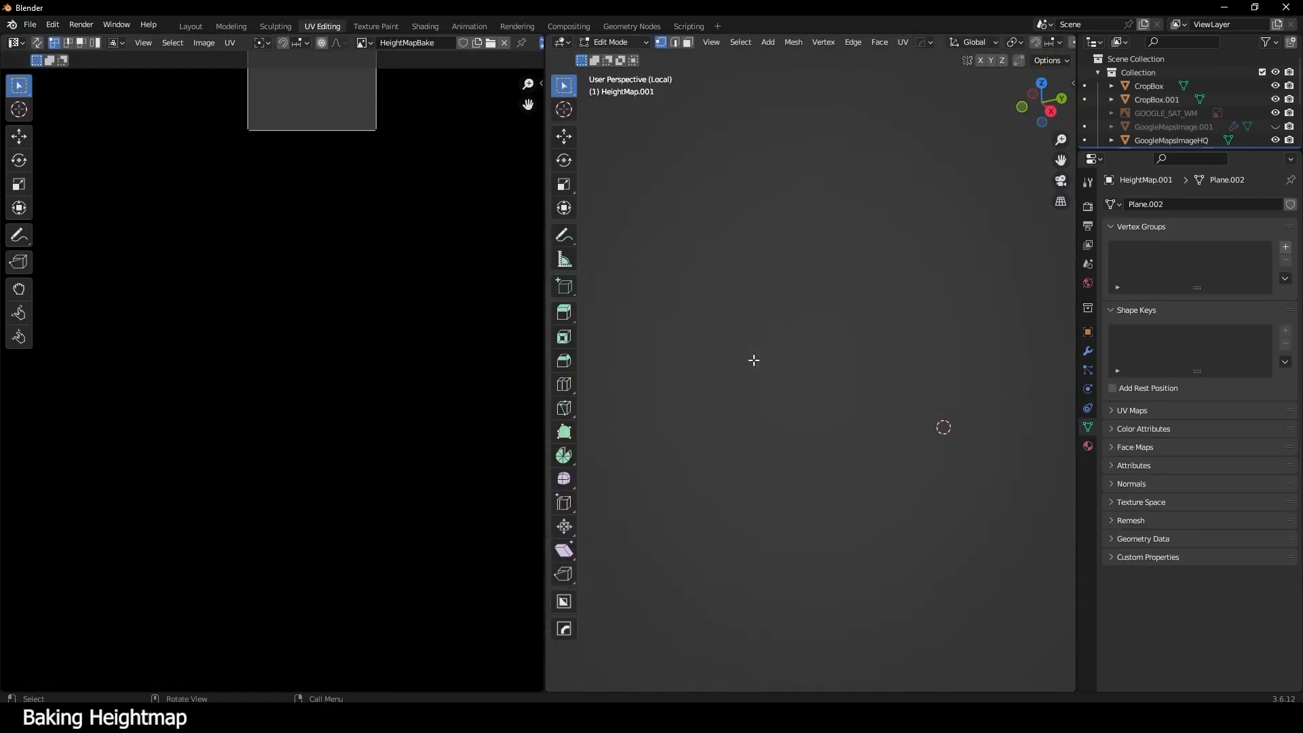
- Set the 3D view's clip end to 500000 m and its clip start to 1 m
{"action": "left_click", "coordinate": [1072, 83]}
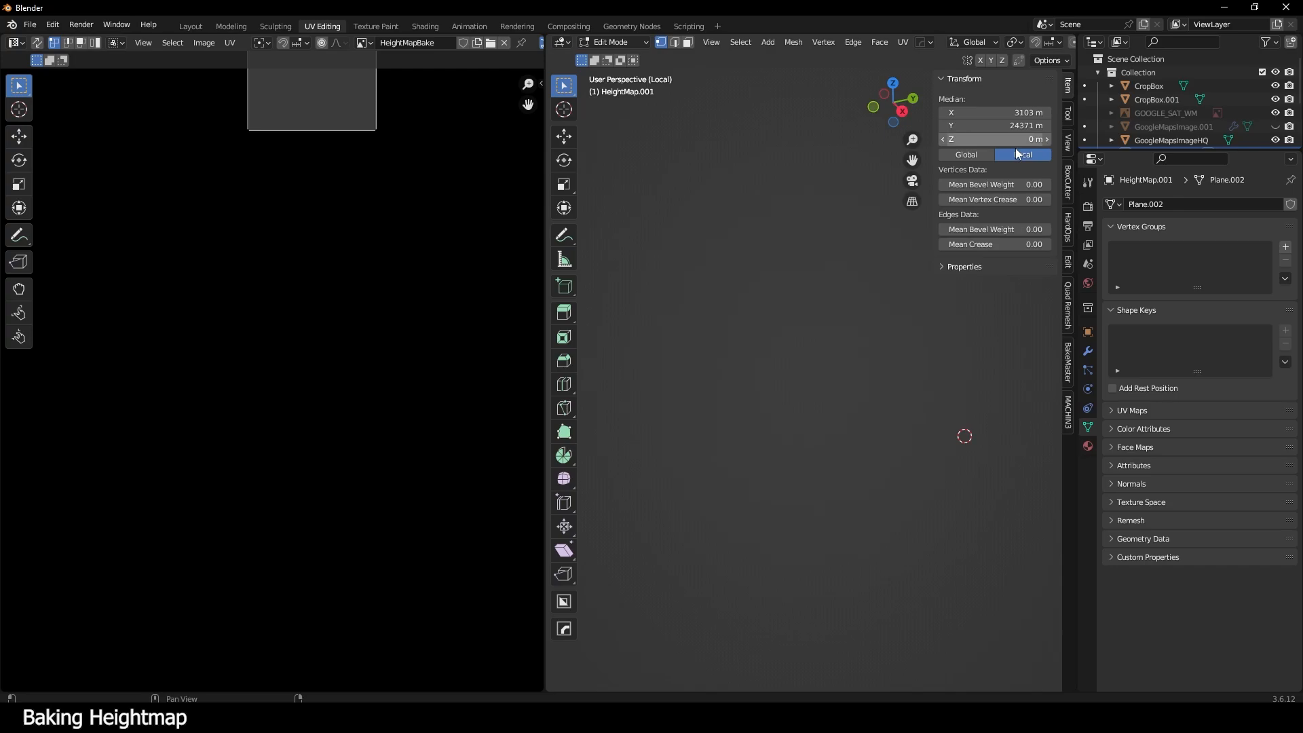
{"action": "left_click", "coordinate": [1067, 143]}
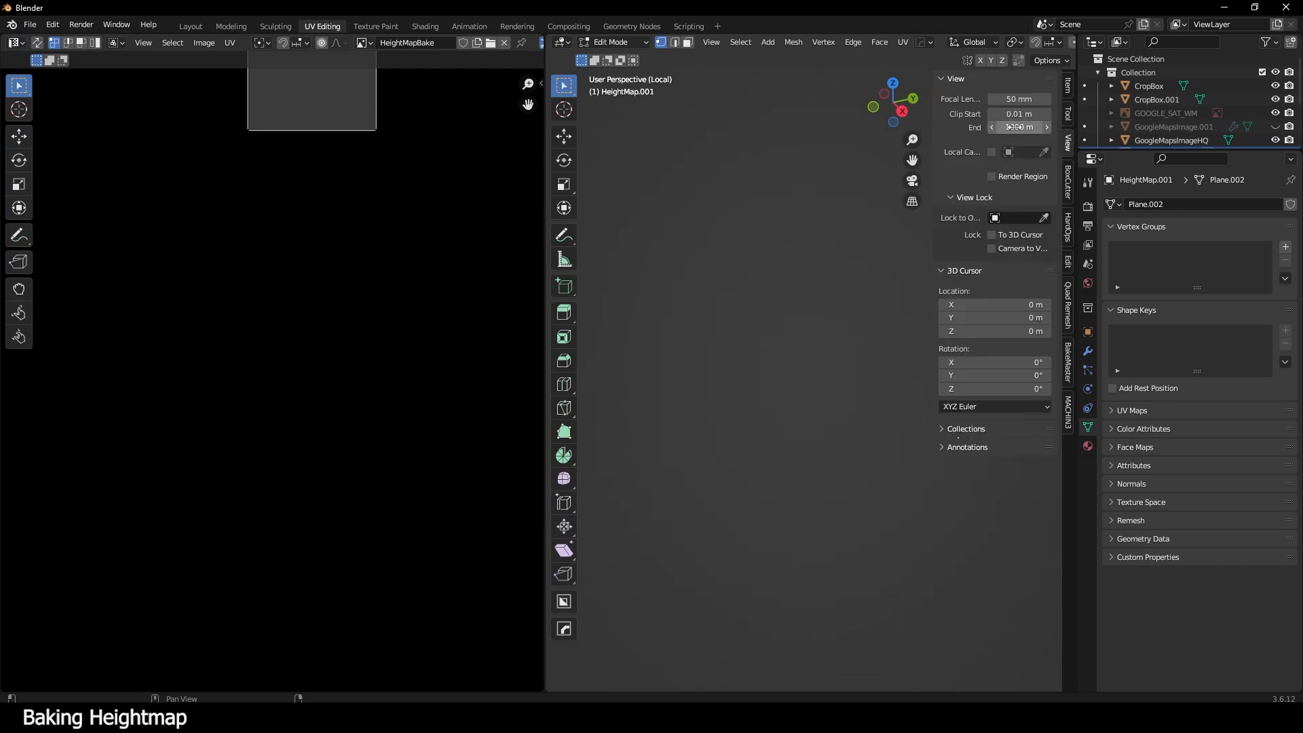
{"action": "left_click", "coordinate": [1002, 127]}
{"action": "type", "text": "500000"}
{"action": "key", "text": "Return"}
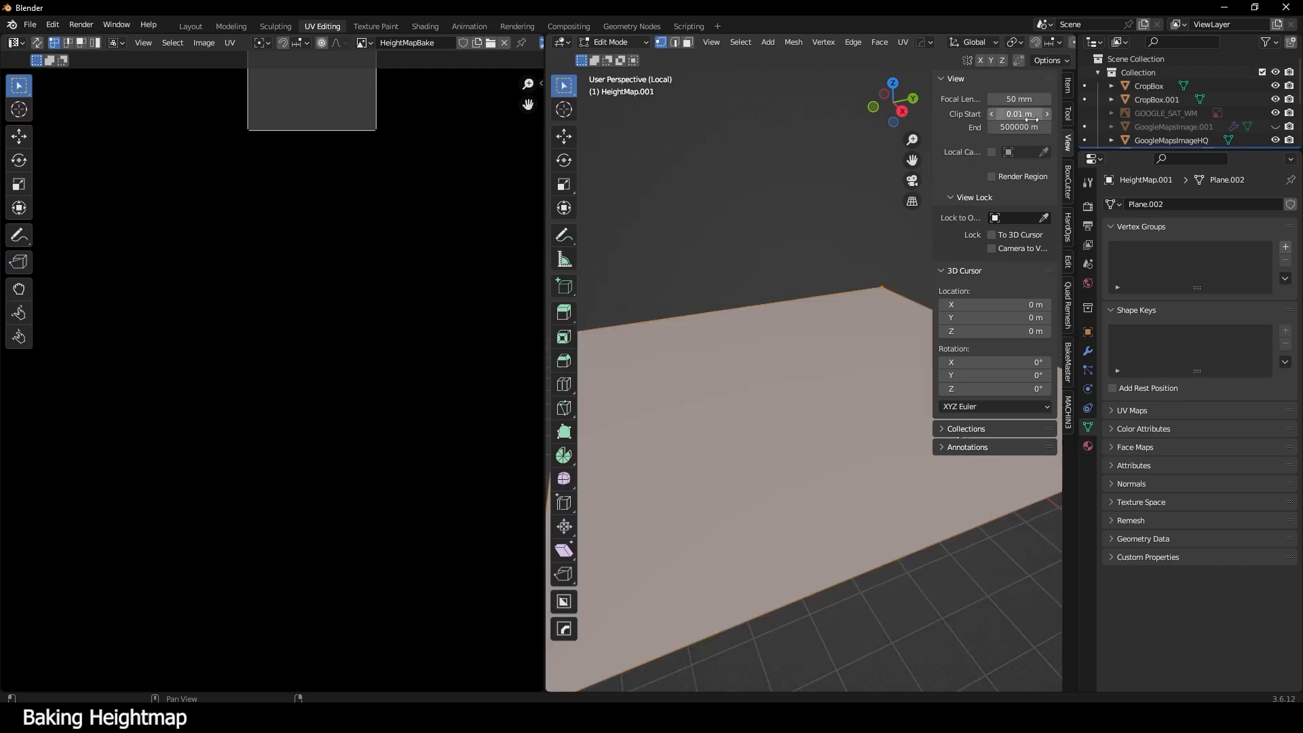
{"action": "left_click", "coordinate": [1023, 112]}
{"action": "type", "text": "1"}
{"action": "key", "text": "Return"}
- Add a second UV map to HeightMap.001 and name it BakeMap
{"action": "scroll", "coordinate": [821, 273], "scroll_direction": "up", "scroll_amount": 1}
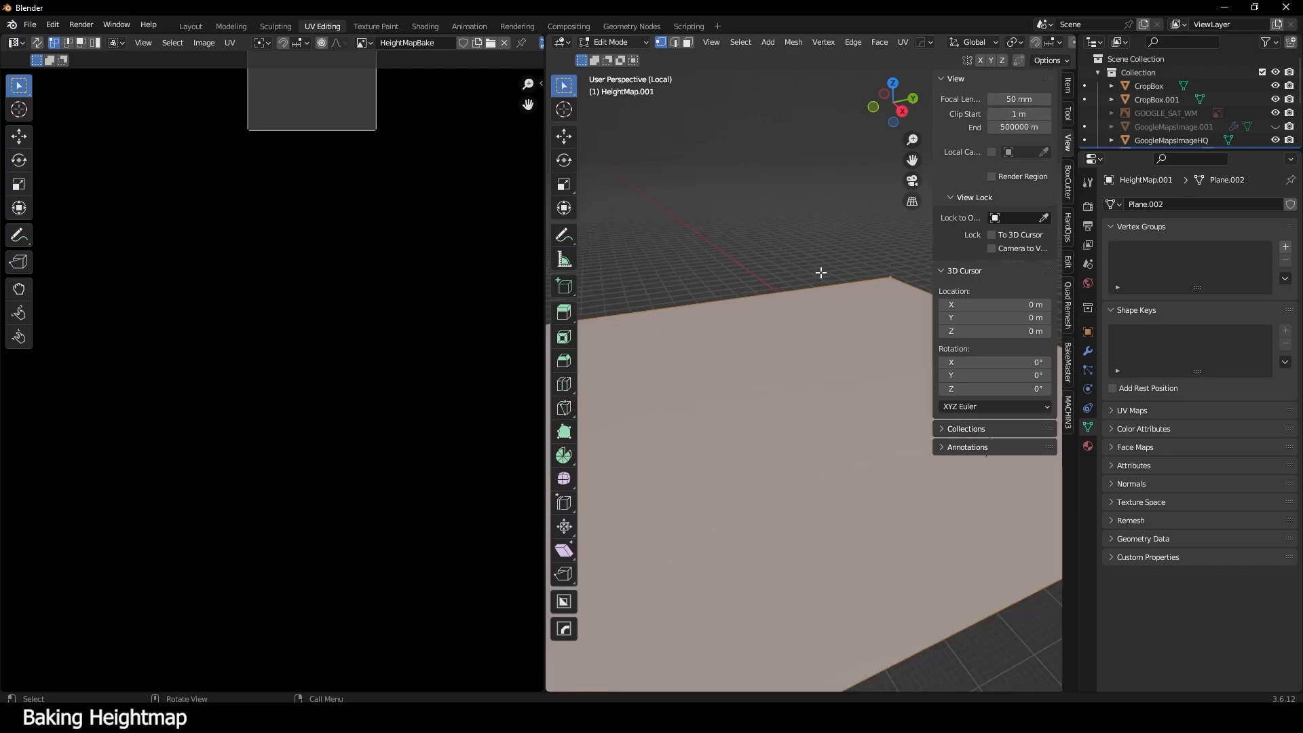
{"action": "scroll", "coordinate": [818, 282], "scroll_direction": "down", "scroll_amount": 4}
{"action": "middle_click_drag", "start_coordinate": [815, 297], "coordinate": [800, 346]}
{"action": "scroll", "coordinate": [801, 346], "scroll_direction": "down", "scroll_amount": 1}
{"action": "scroll", "coordinate": [287, 326], "scroll_direction": "down", "scroll_amount": 7}
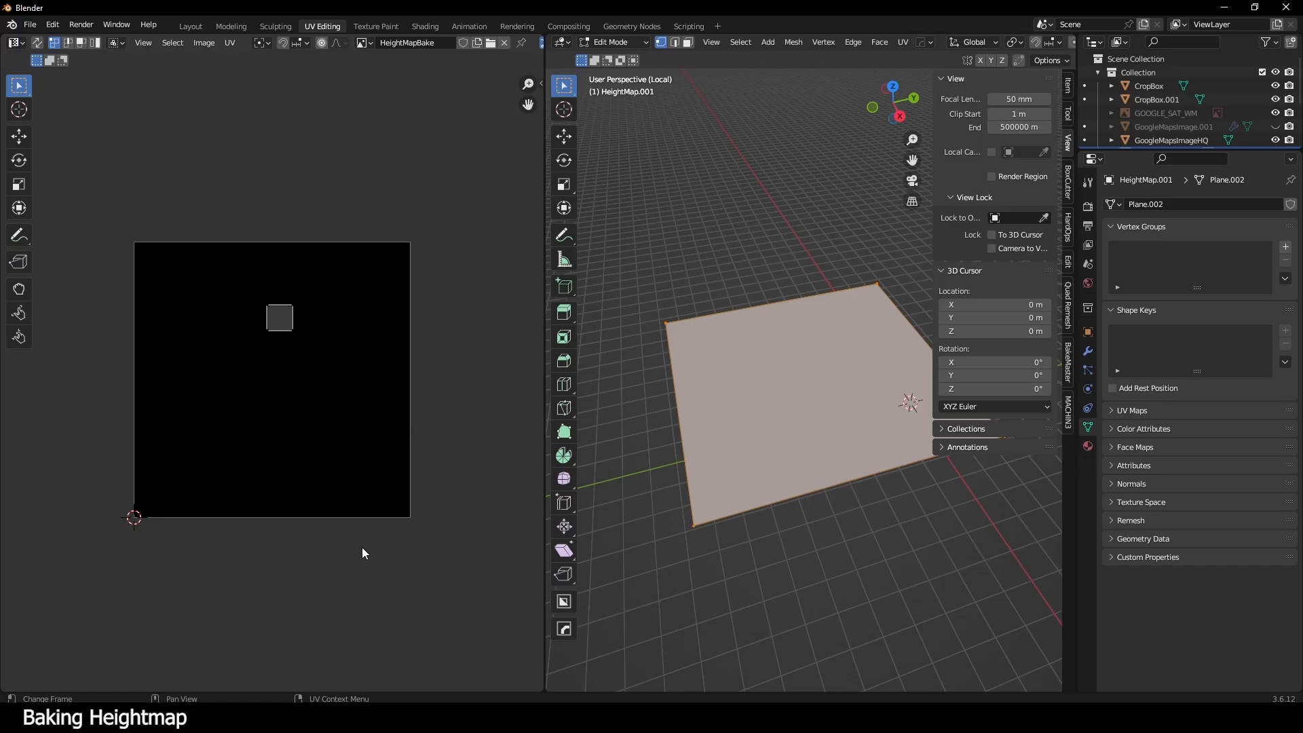
{"action": "middle_click_drag", "start_coordinate": [814, 407], "coordinate": [800, 459]}
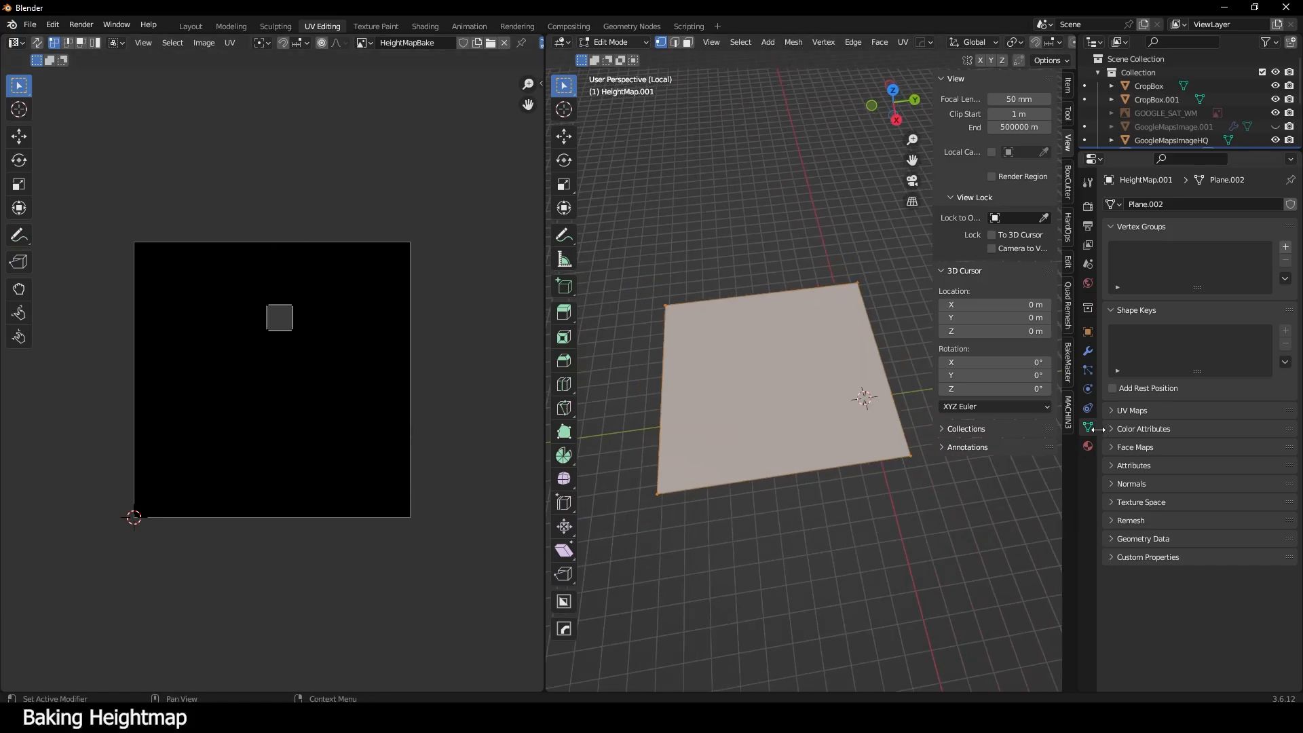
{"action": "left_click", "coordinate": [1132, 410]}
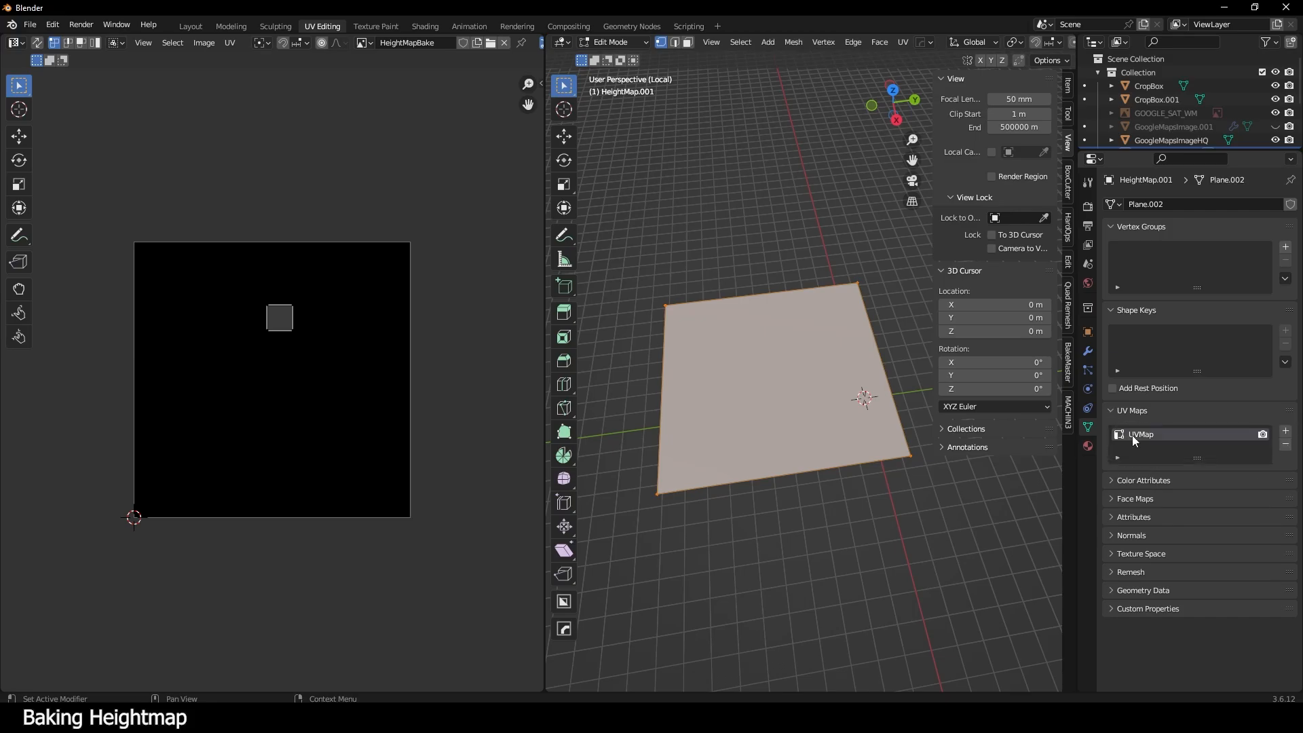
{"action": "left_click", "coordinate": [1285, 433]}
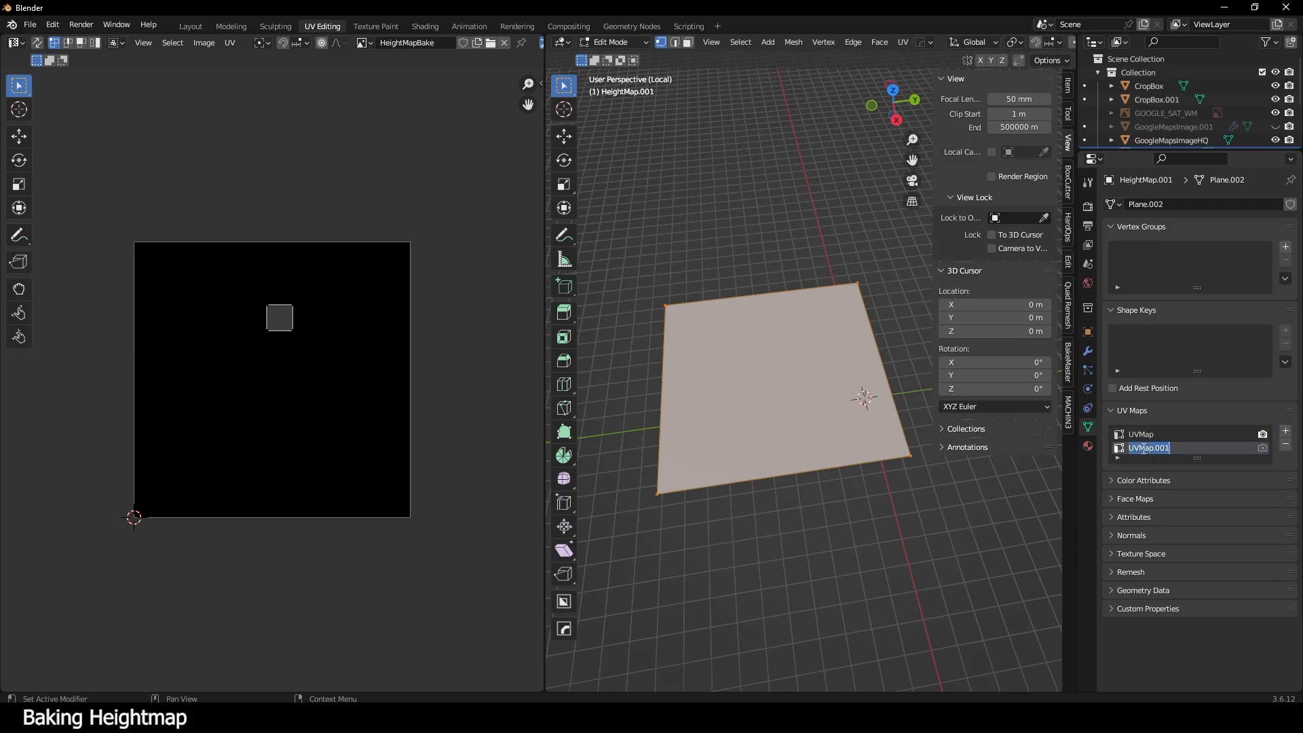
{"action": "type", "text": "BakeMap"}
{"action": "key", "text": "Return"}
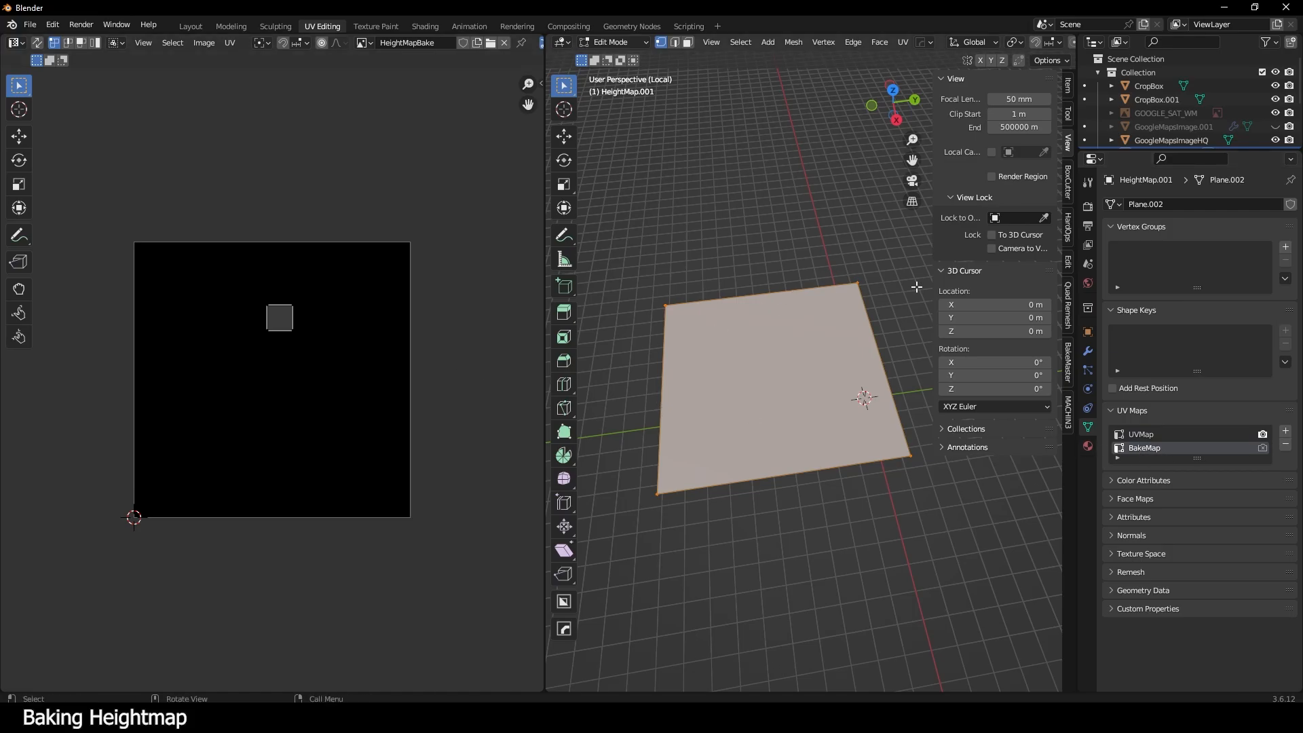
- Unwrap all of the plane's UVs in BakeMap so they fill the whole image square
{"action": "middle_click_drag", "start_coordinate": [326, 349], "coordinate": [320, 340]}
{"action": "key", "text": "a"}
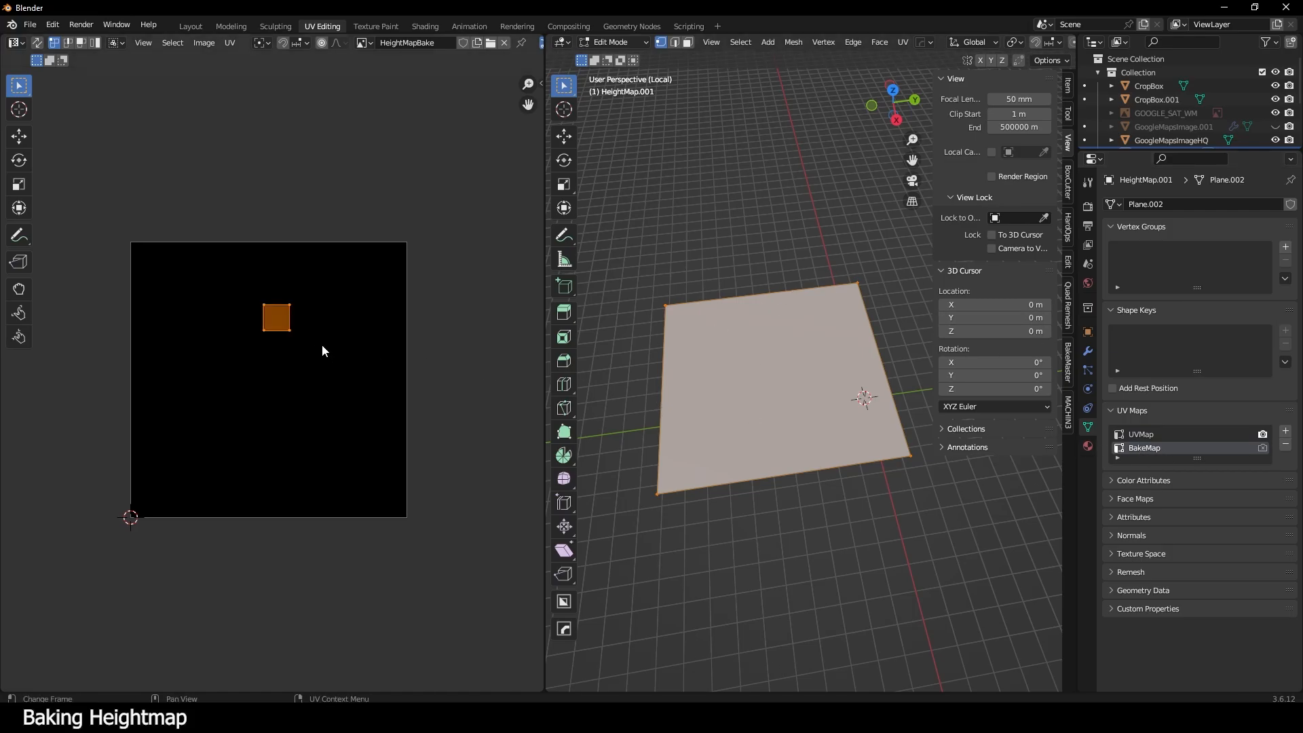
{"action": "key", "text": "u"}
{"action": "left_click", "coordinate": [324, 348]}
{"action": "left_click", "coordinate": [487, 292]}
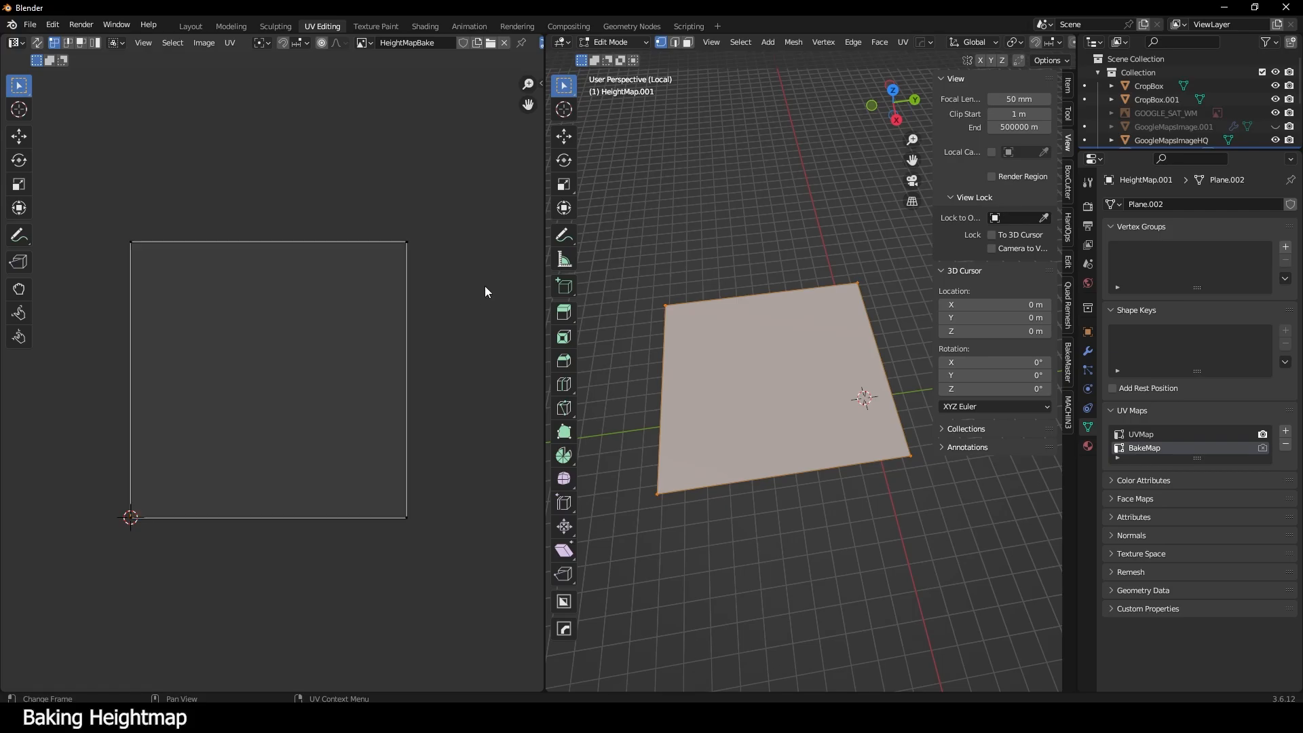
- Turn on UV sync selection, view the plane from above and select the upper UV vertices to check the layout's orientation
{"action": "key", "text": "b"}
{"action": "left_click_drag", "start_coordinate": [435, 231], "coordinate": [167, 297]}
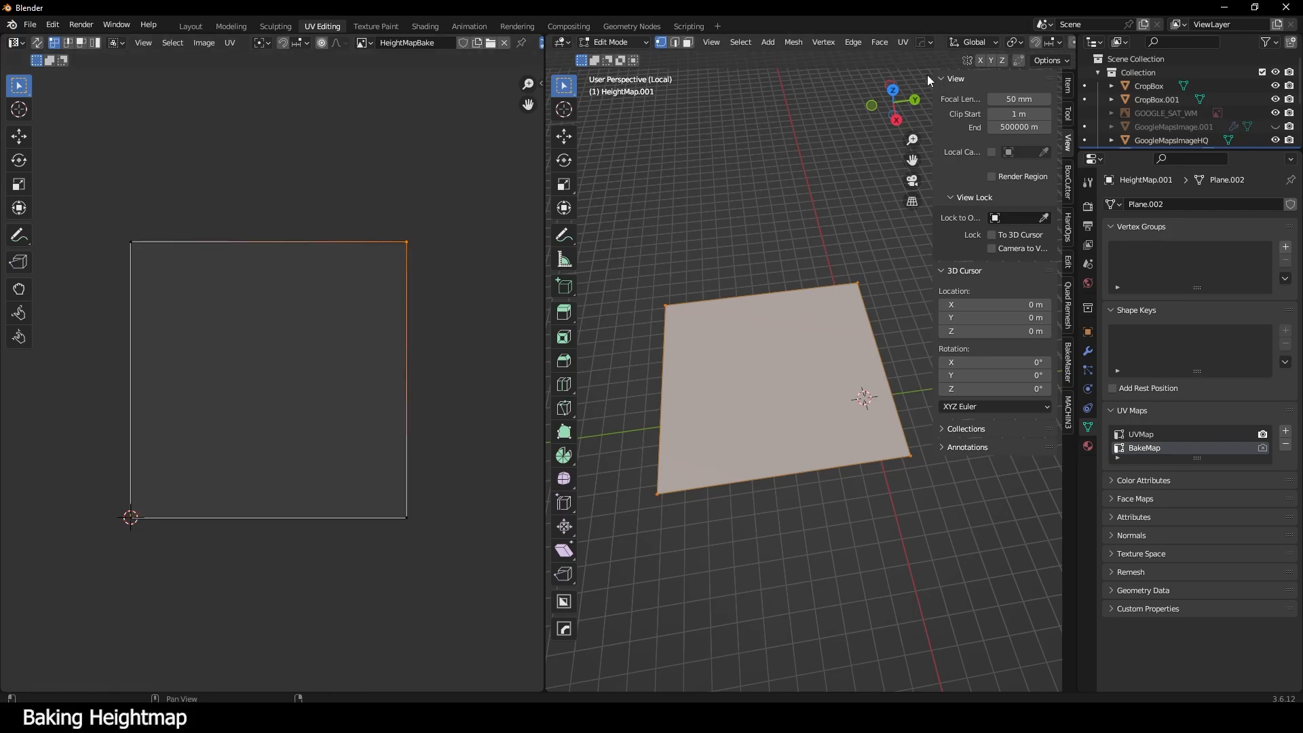
{"action": "left_click", "coordinate": [893, 89]}
{"action": "left_click", "coordinate": [790, 249]}
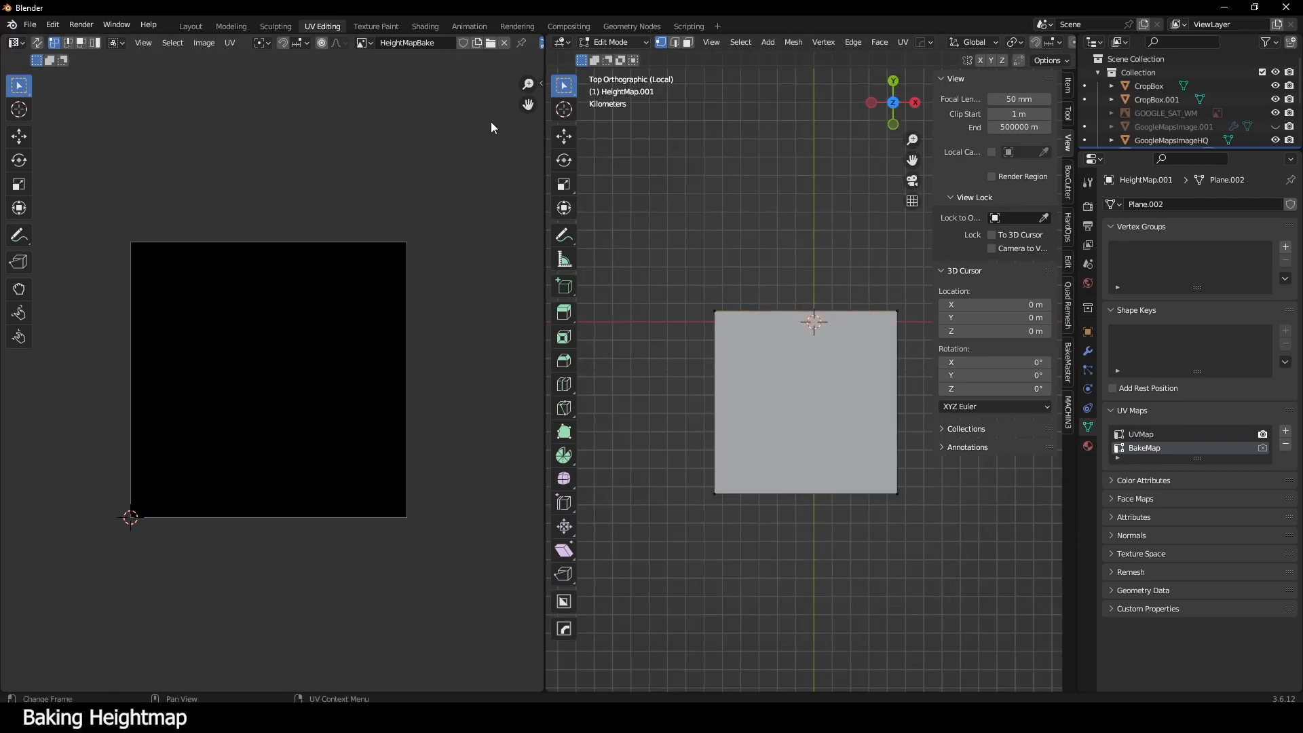
{"action": "left_click", "coordinate": [37, 42]}
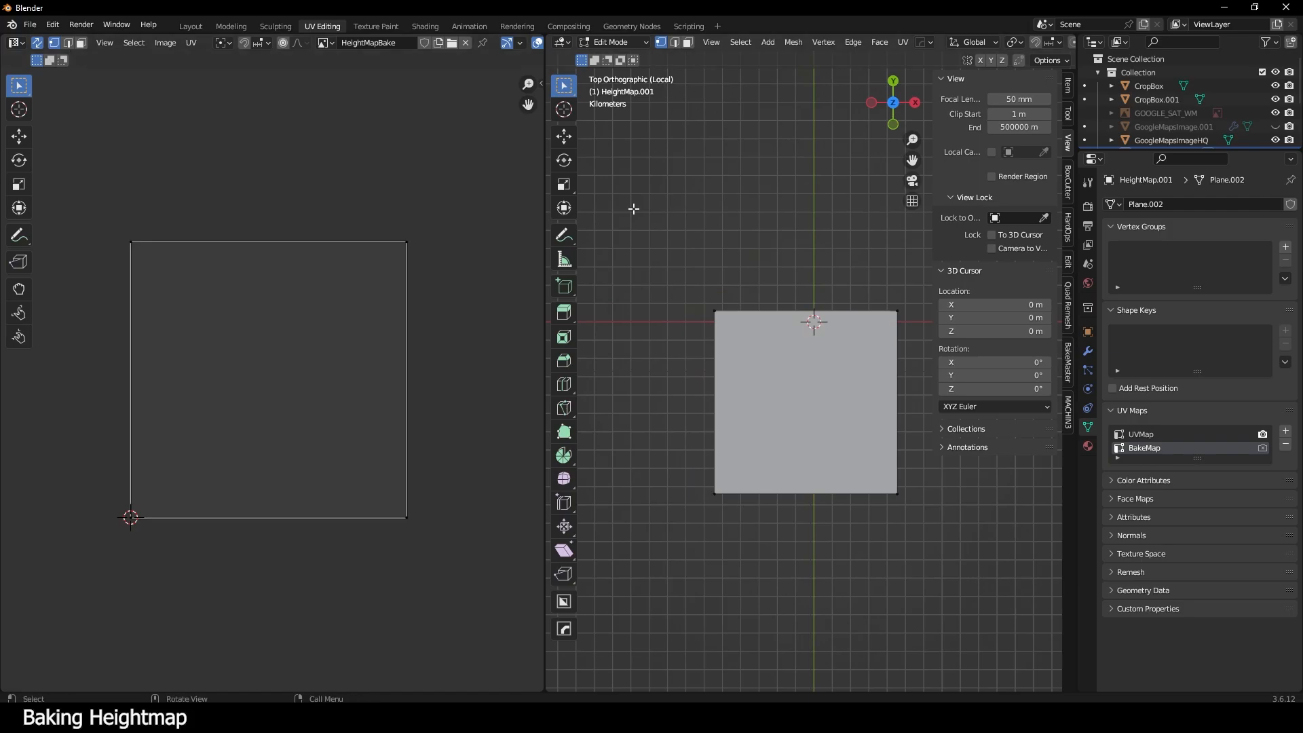
{"action": "left_click_drag", "start_coordinate": [450, 209], "coordinate": [71, 281]}
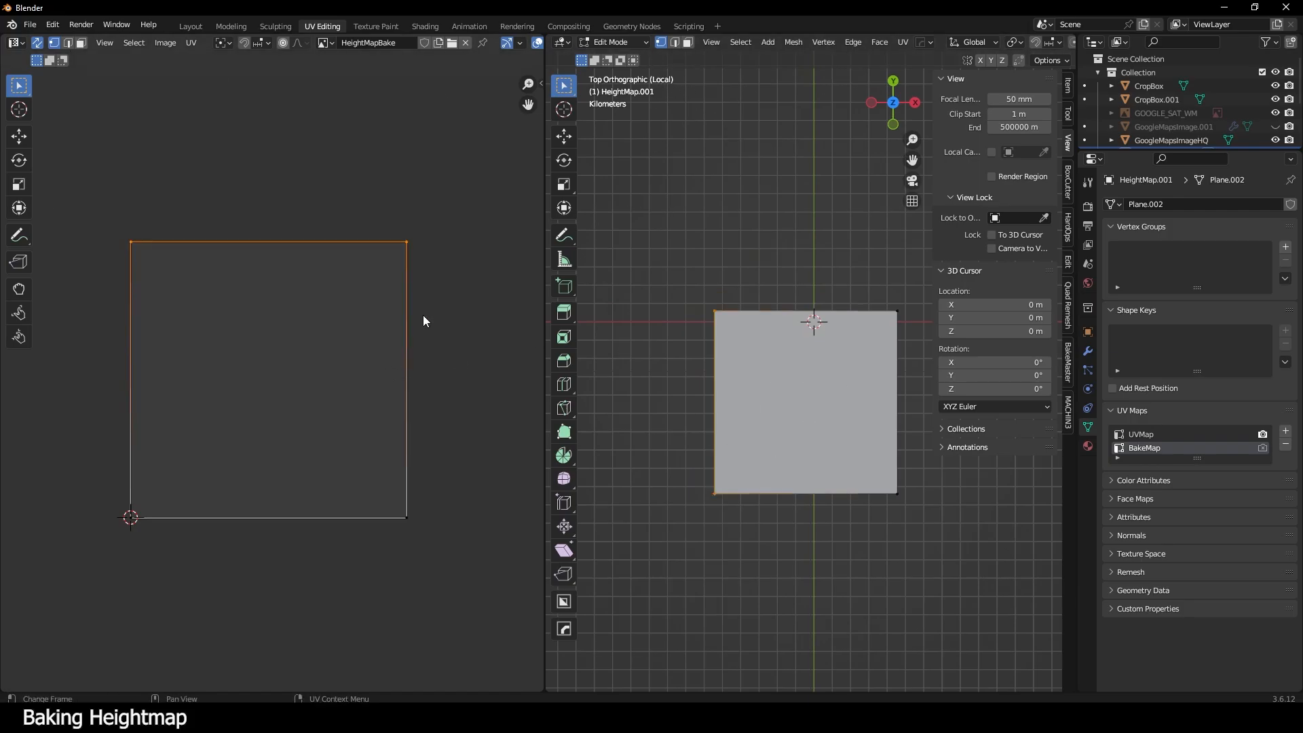
- Rotate all UVs in the BakeMap layout by -90 degrees
{"action": "key", "text": "a"}
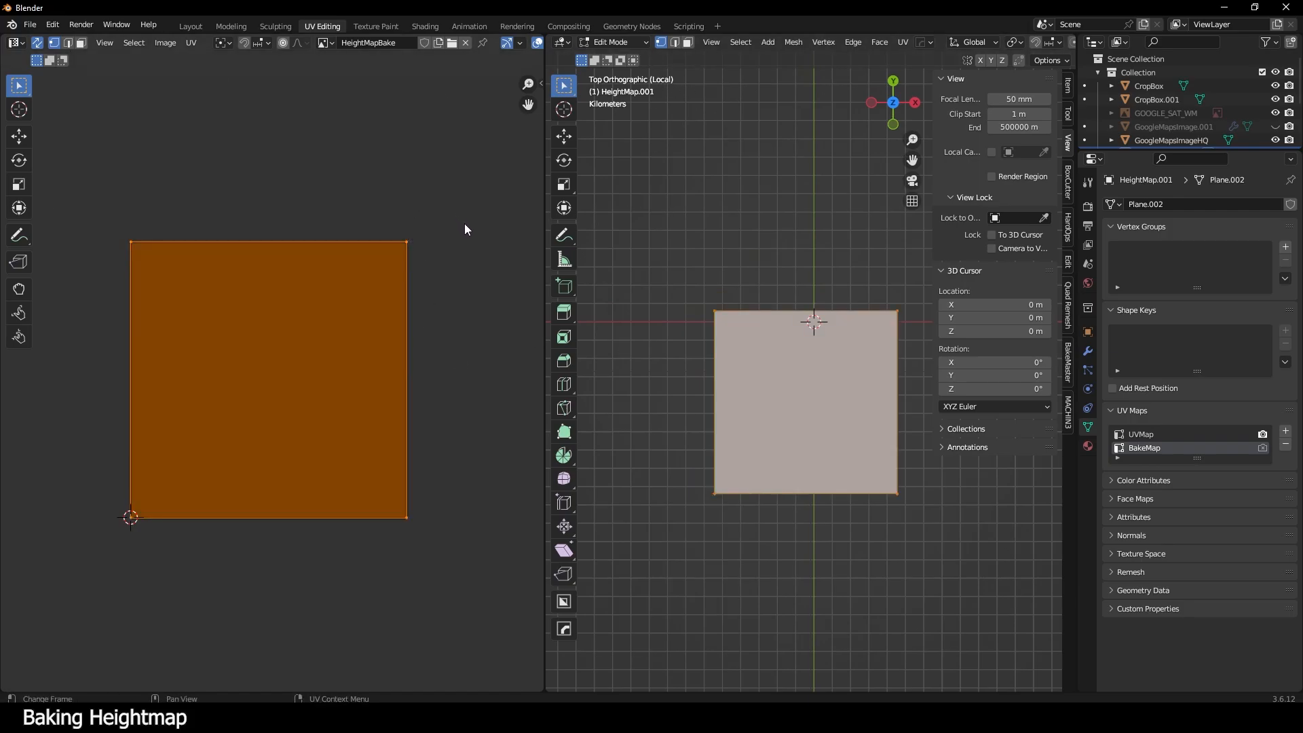
{"action": "key", "text": "r"}
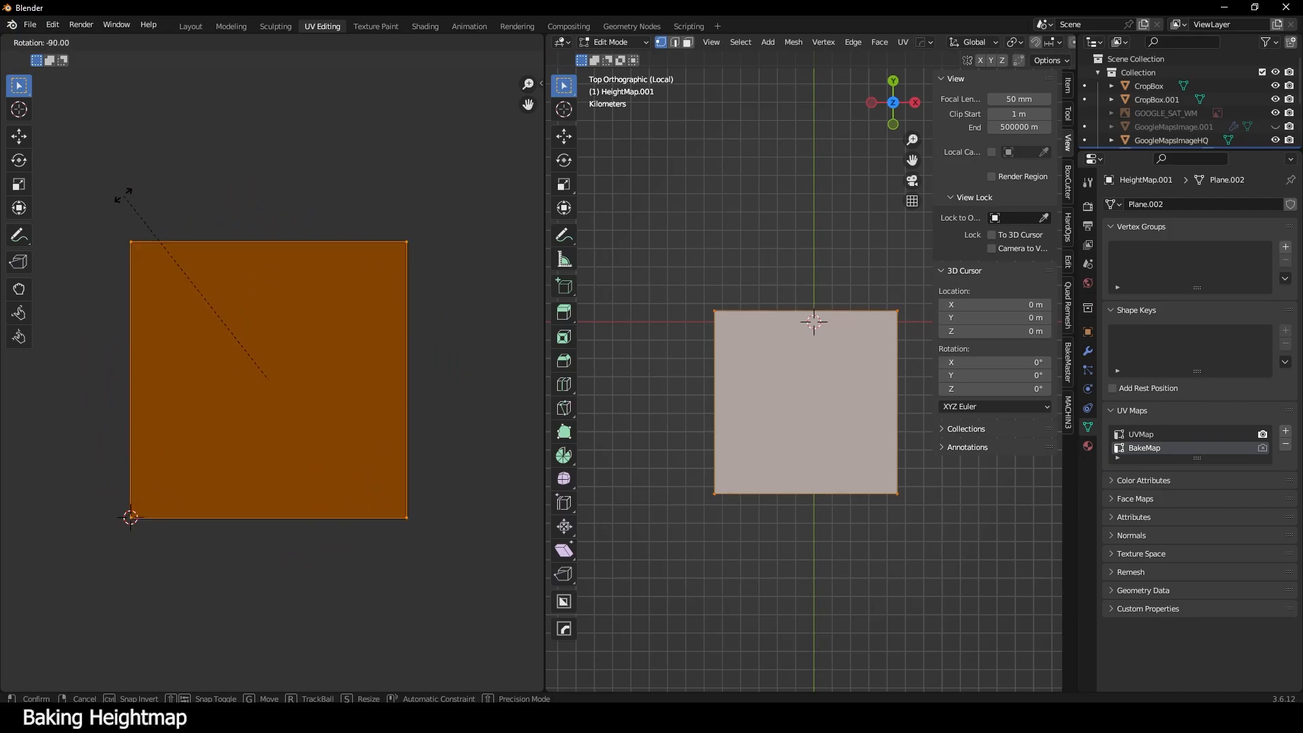
{"action": "left_click", "coordinate": [123, 194], "text": "ctrl"}
{"action": "left_click", "coordinate": [232, 199]}
- Check which plane edges correspond to the upper and lower UV edges in the BakeMap layout
{"action": "left_click_drag", "start_coordinate": [489, 206], "coordinate": [110, 282]}
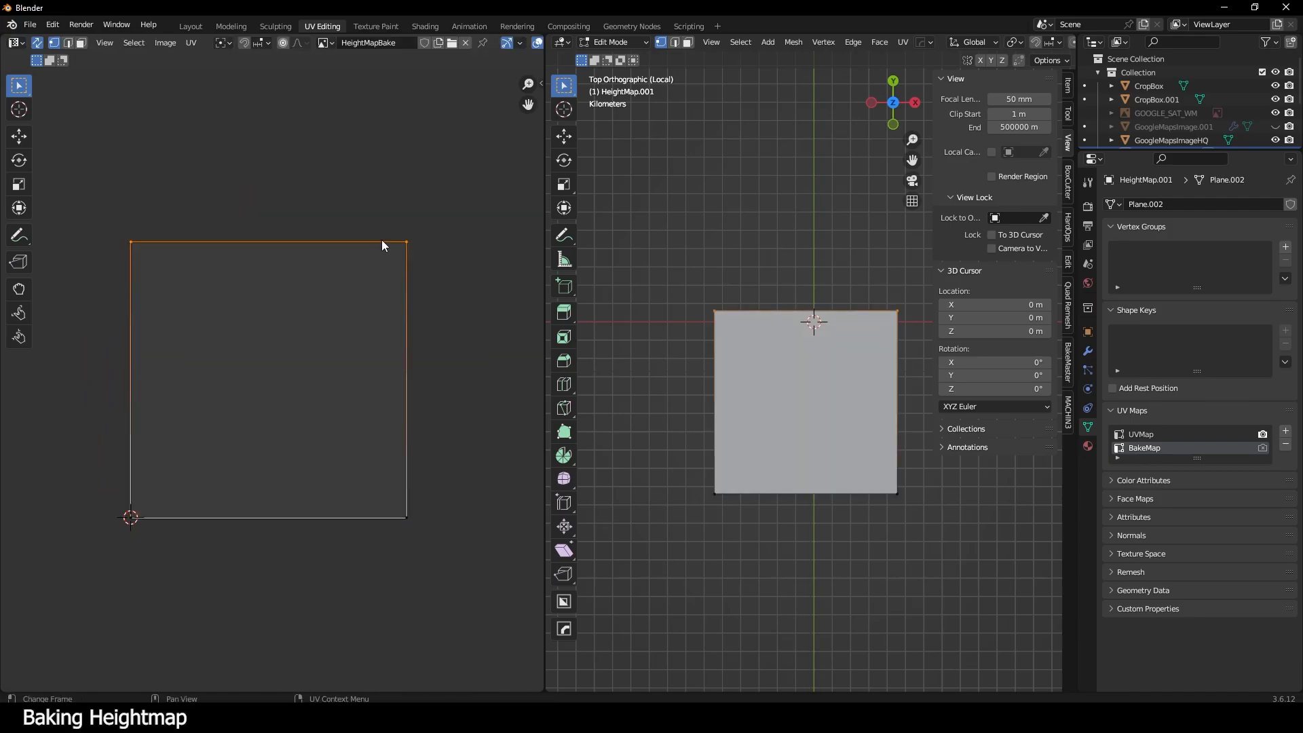
{"action": "left_click", "coordinate": [469, 204]}
{"action": "left_click_drag", "start_coordinate": [470, 203], "coordinate": [27, 466]}
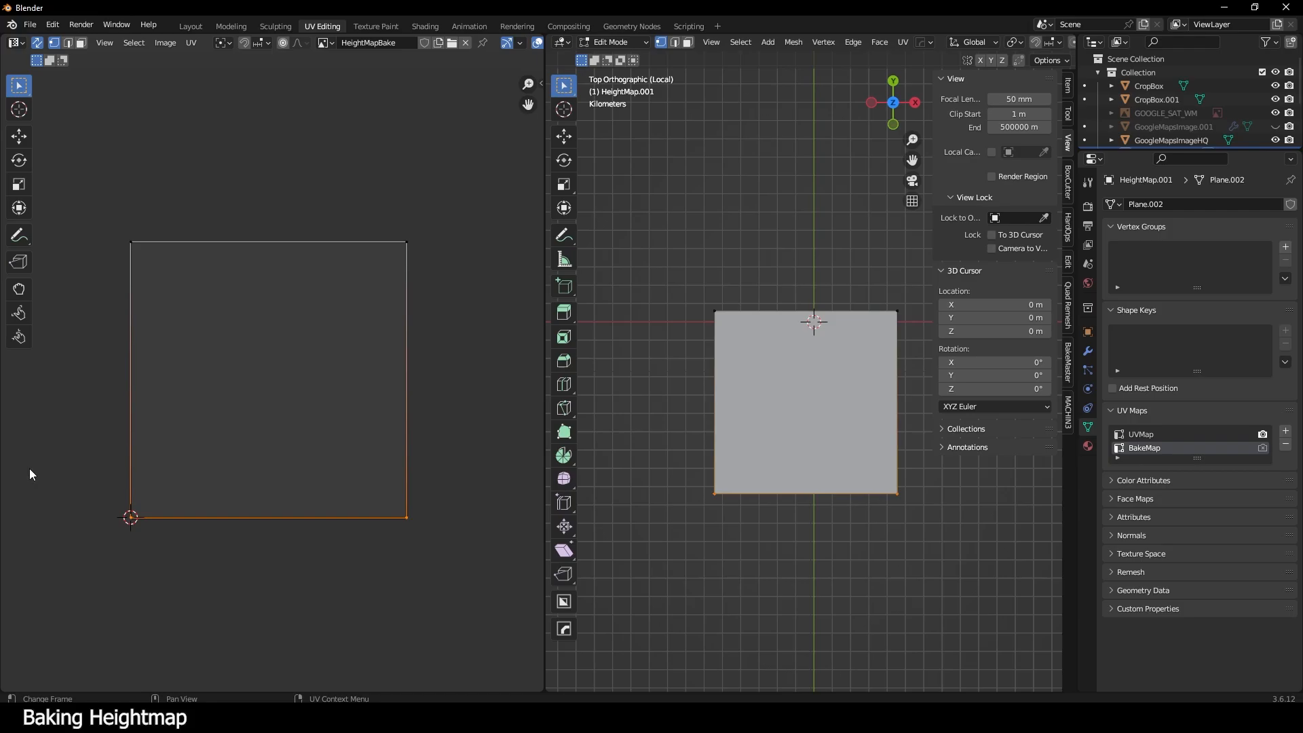
{"action": "left_click", "coordinate": [305, 571]}
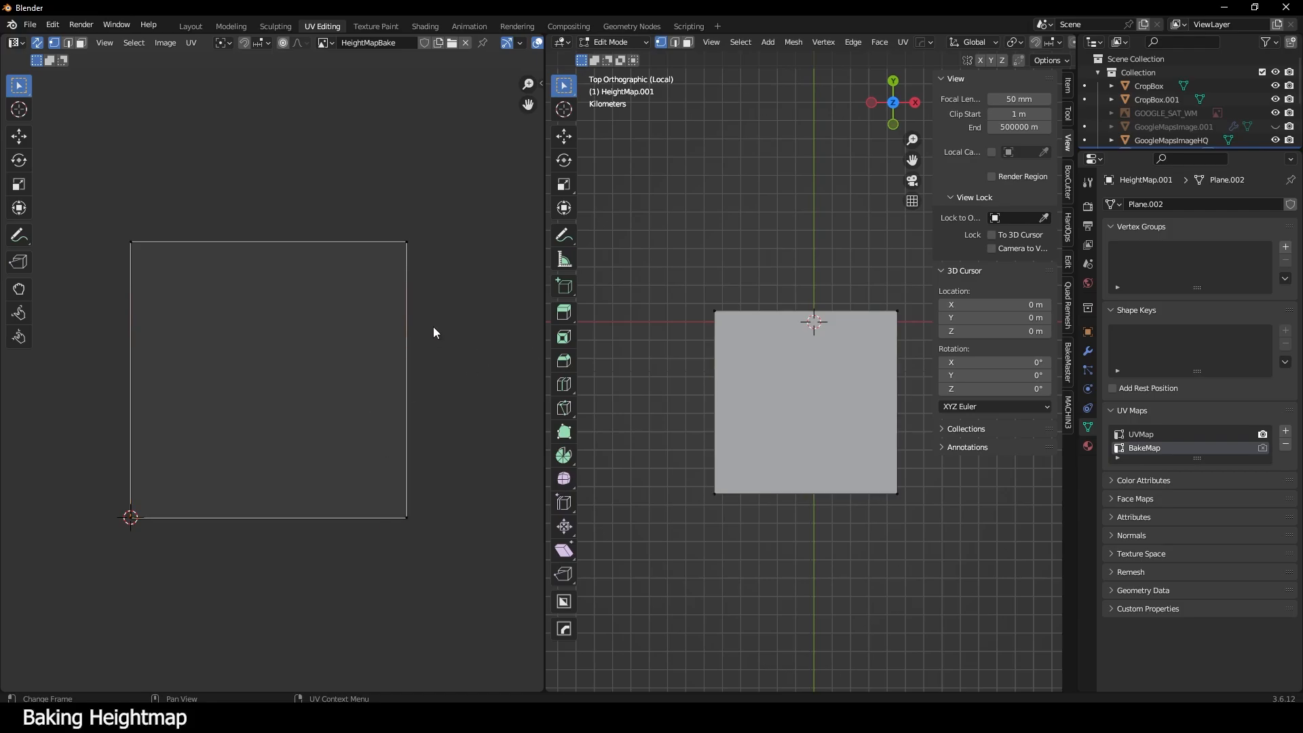
- Return HeightMap.001 to Object Mode and switch to the Shading workspace
{"action": "key", "text": "Tab"}
{"action": "left_click", "coordinate": [806, 264]}
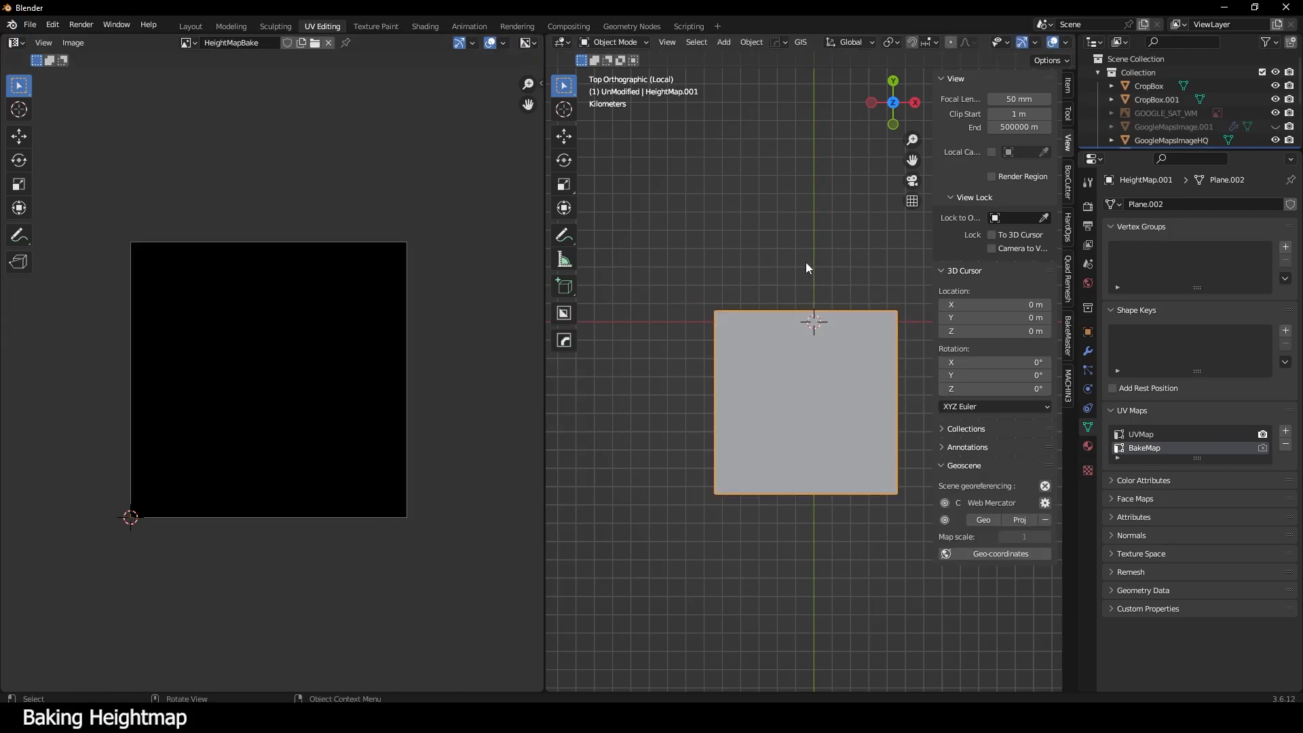
{"action": "left_click", "coordinate": [761, 285]}
{"action": "left_click", "coordinate": [824, 359]}
{"action": "left_click", "coordinate": [426, 26]}
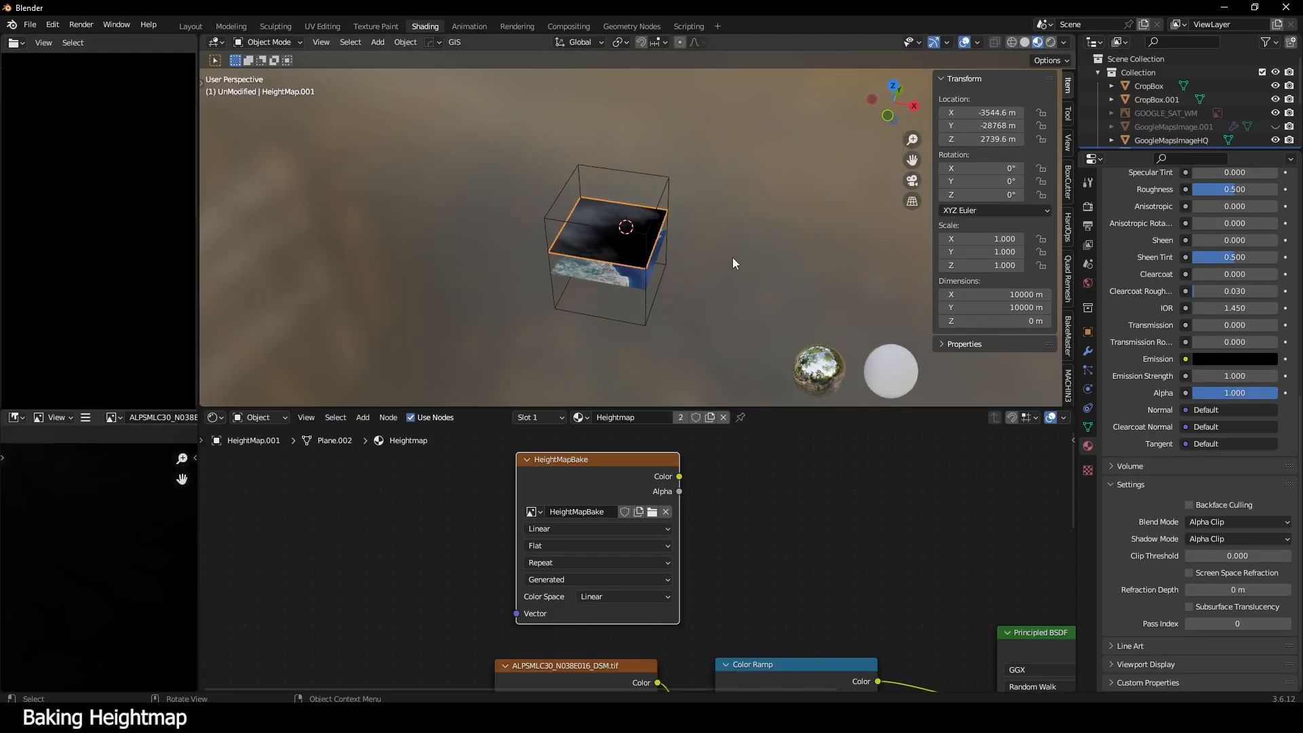
- Make BakeMap the active UV map of HeightMap.001
{"action": "left_click", "coordinate": [630, 243]}
{"action": "scroll", "coordinate": [701, 501], "scroll_direction": "down", "scroll_amount": 1}
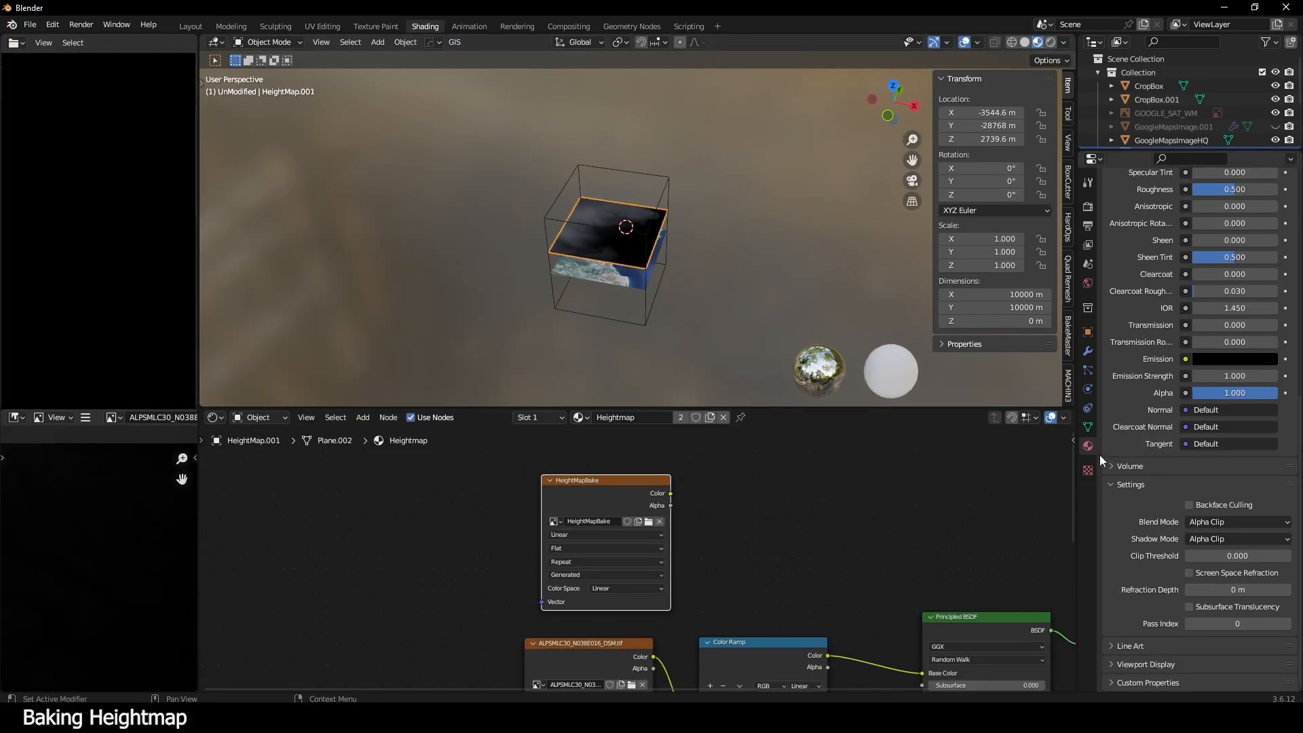
{"action": "left_click", "coordinate": [1088, 428]}
{"action": "left_click", "coordinate": [1111, 411]}
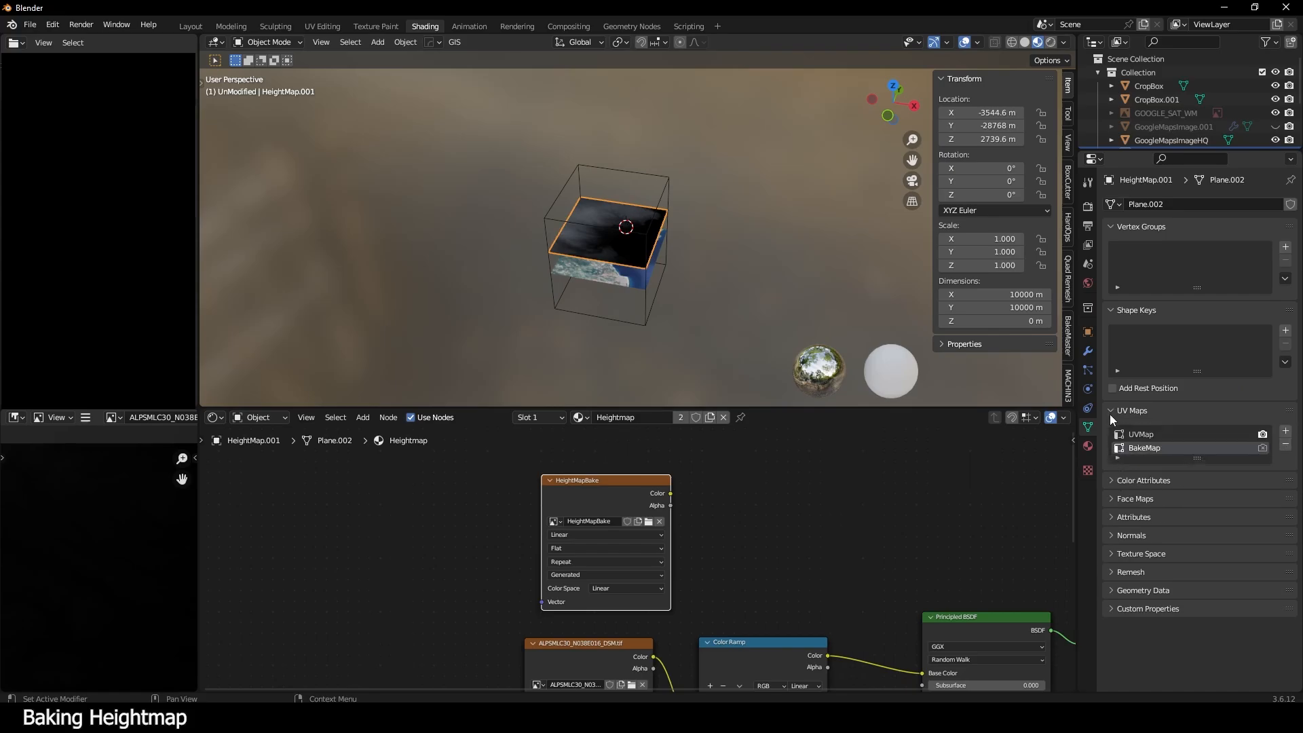
{"action": "left_click", "coordinate": [1150, 448]}
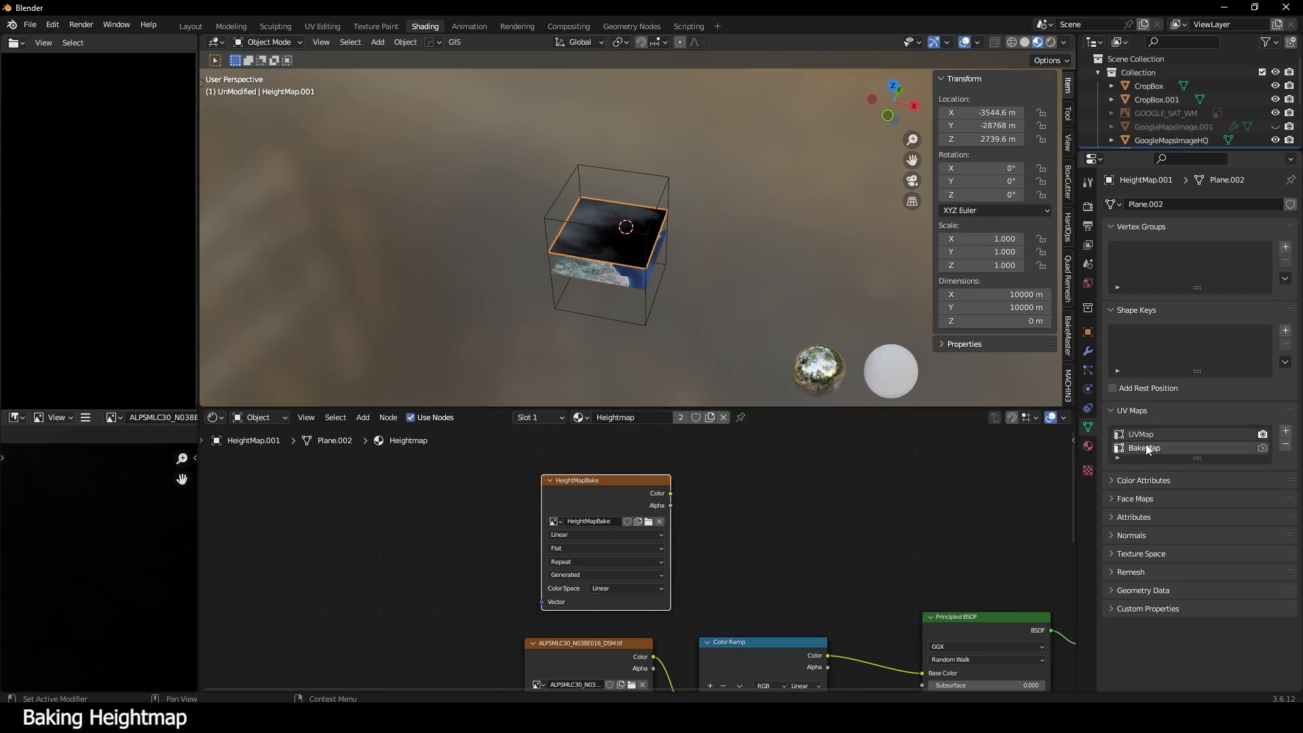
- Switch the render engine to Cycles and set its device to GPU Compute
{"action": "scroll", "coordinate": [755, 502], "scroll_direction": "down", "scroll_amount": 3}
{"action": "middle_click_drag", "start_coordinate": [859, 561], "coordinate": [799, 464]}
{"action": "scroll", "coordinate": [799, 464], "scroll_direction": "down", "scroll_amount": 1}
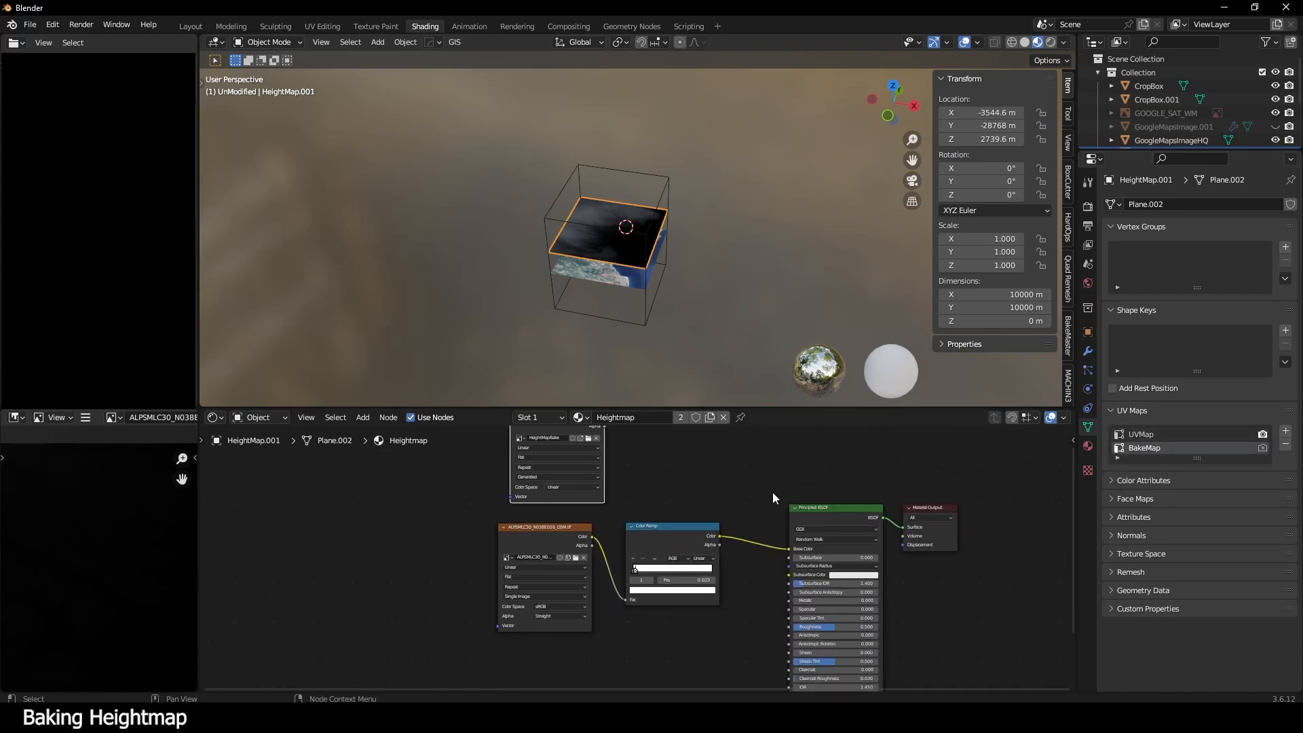
{"action": "middle_click_drag", "start_coordinate": [755, 520], "coordinate": [747, 554]}
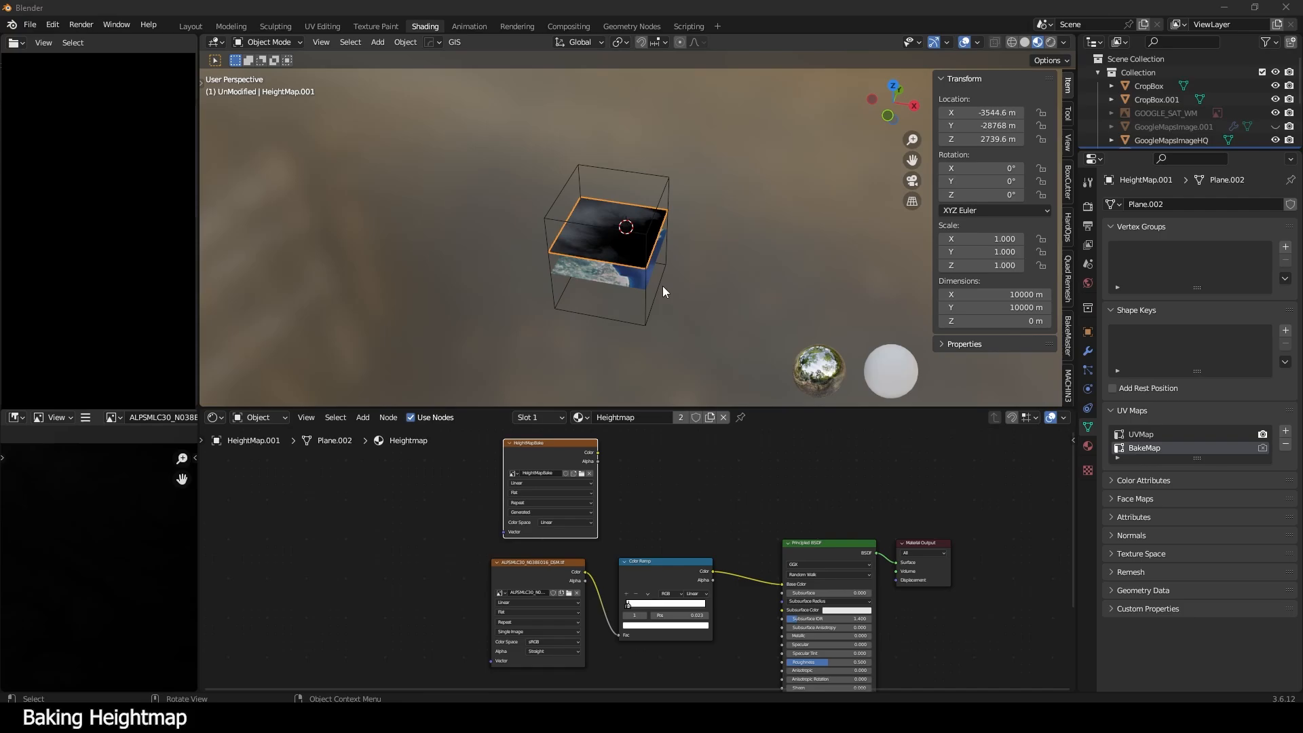
{"action": "left_click", "coordinate": [626, 524]}
{"action": "left_click", "coordinate": [1088, 225]}
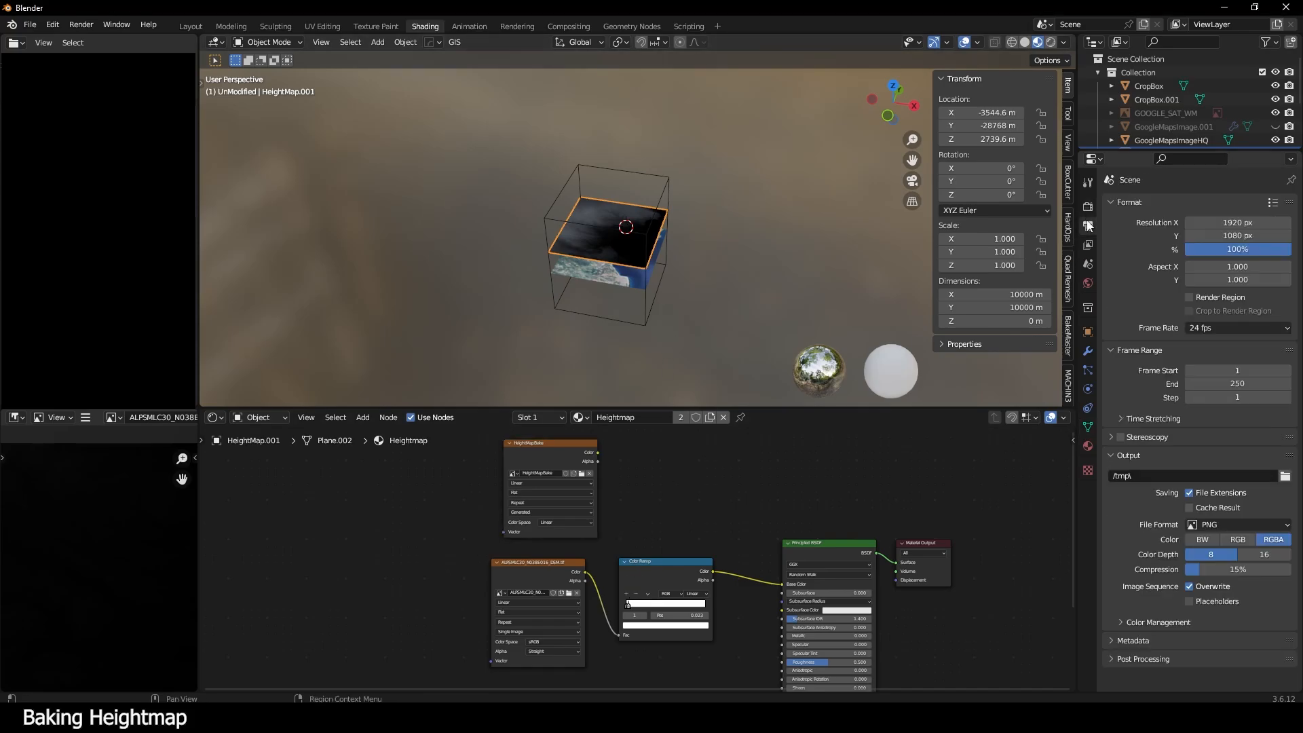
{"action": "left_click", "coordinate": [1088, 207]}
{"action": "left_click", "coordinate": [1219, 198]}
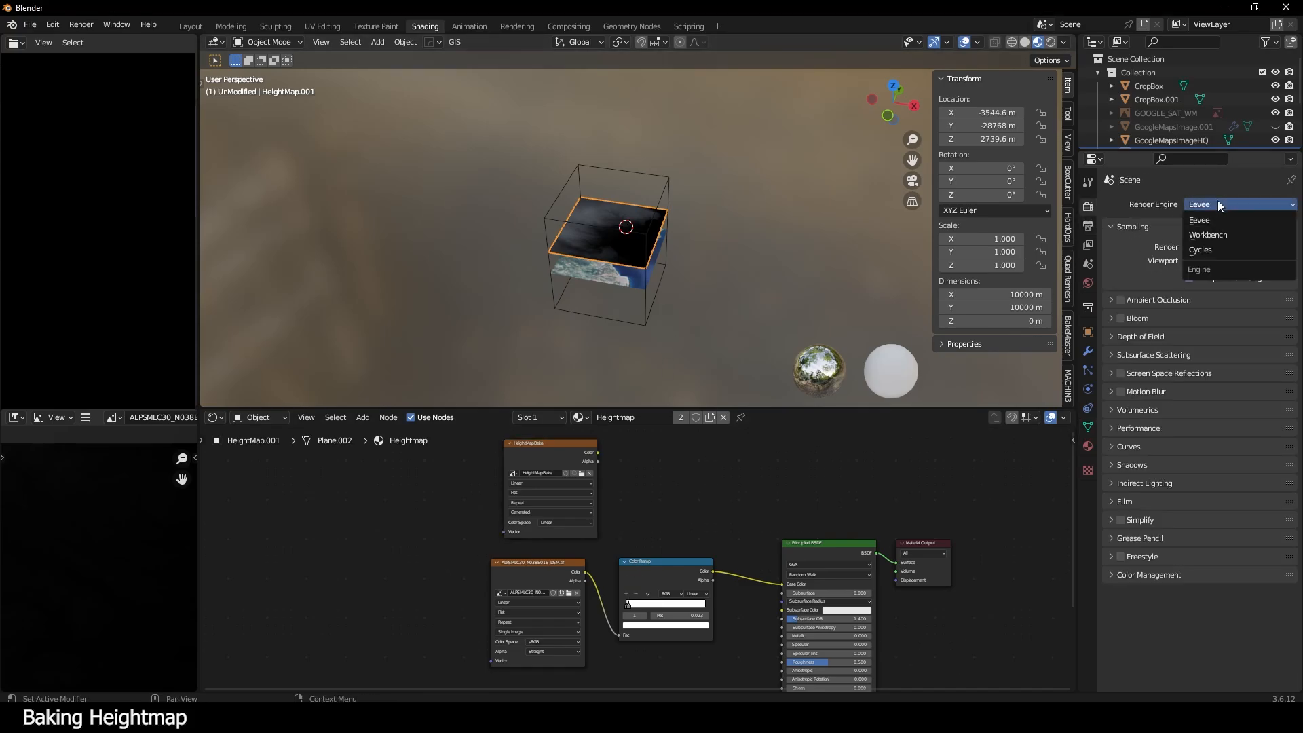
{"action": "left_click", "coordinate": [1216, 249]}
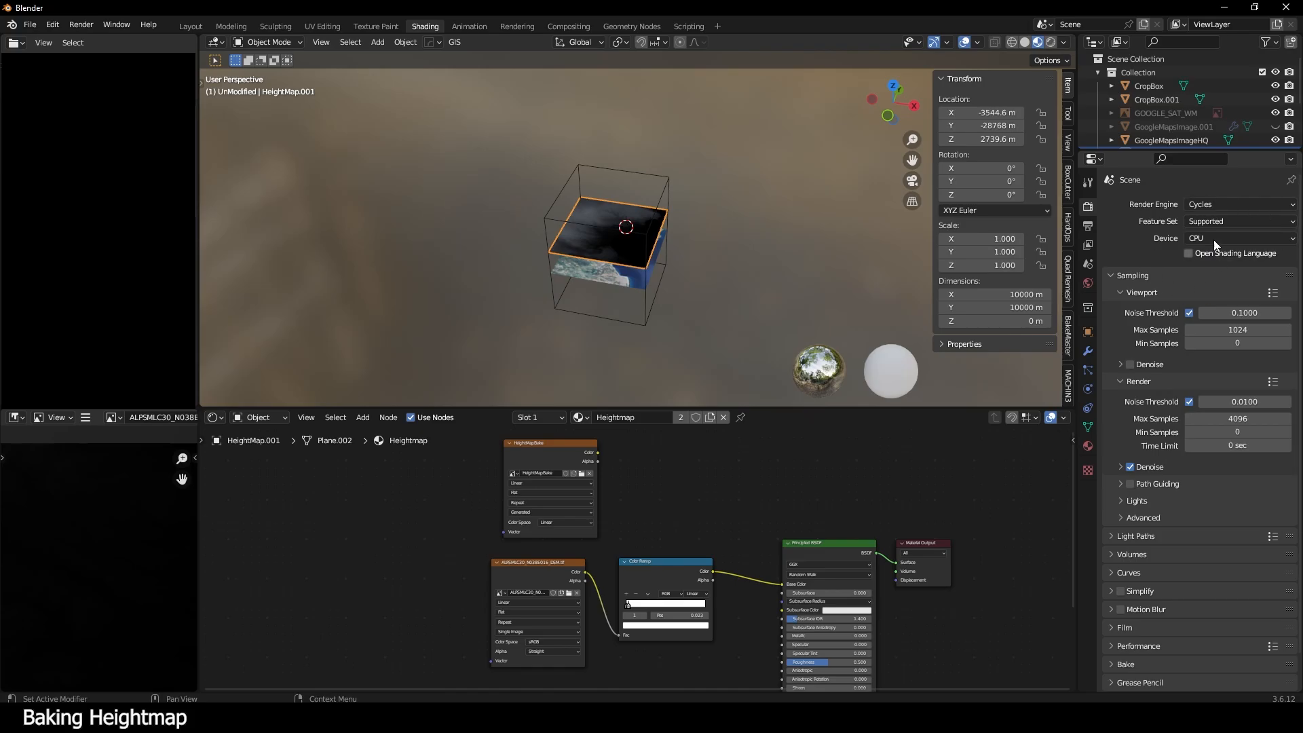
{"action": "left_click", "coordinate": [1211, 237]}
{"action": "left_click", "coordinate": [1210, 269]}
- Set the render samples to 512 and disable the render noise threshold and denoising
{"action": "scroll", "coordinate": [1158, 322], "scroll_direction": "down", "scroll_amount": 1}
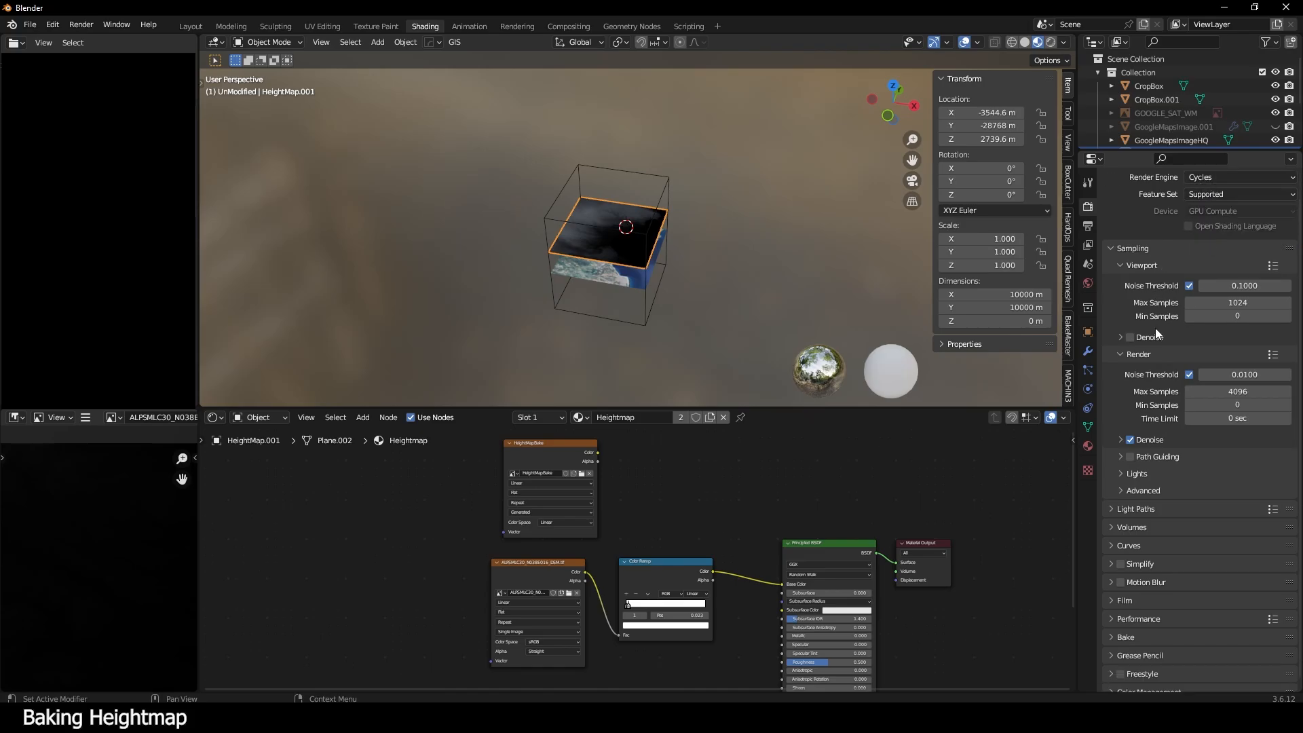
{"action": "left_click", "coordinate": [1236, 389]}
{"action": "type", "text": "512"}
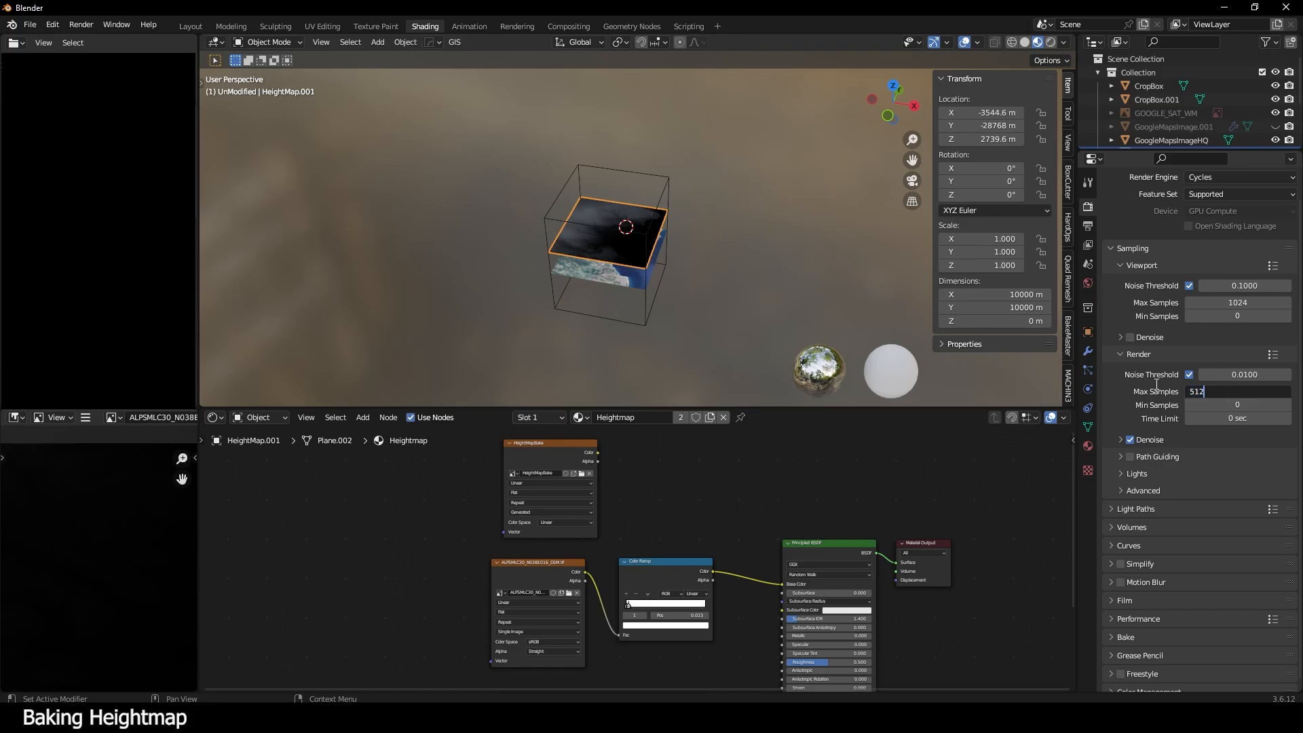
{"action": "key", "text": "Return"}
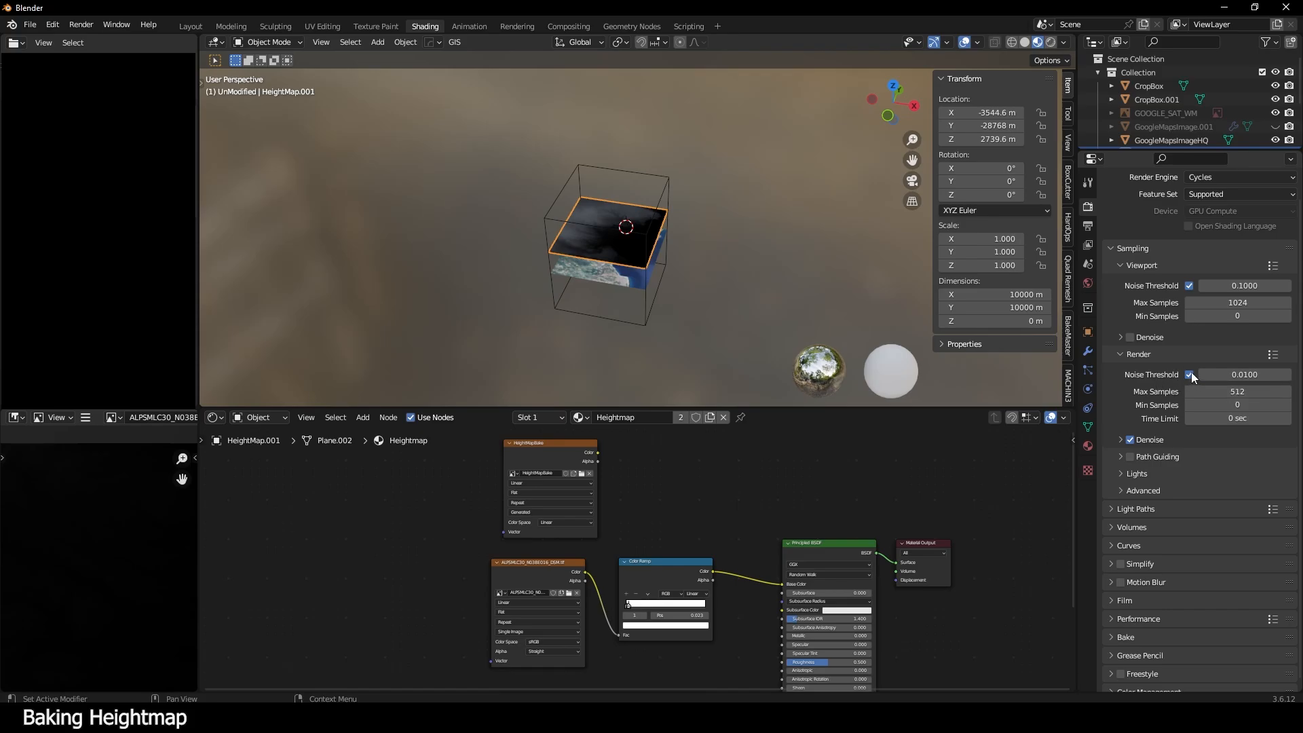
{"action": "left_click", "coordinate": [1191, 374]}
{"action": "left_click", "coordinate": [1138, 431]}
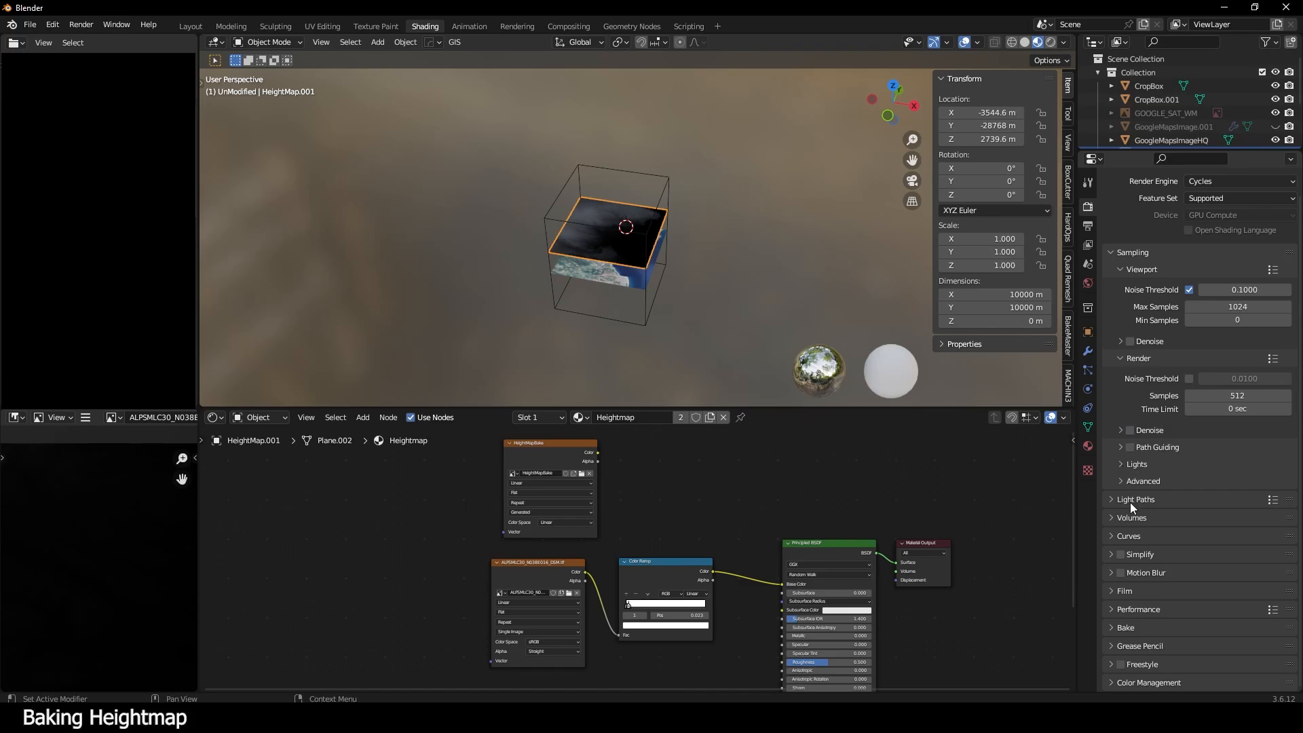
- Set the bake type to Diffuse with only the Color contribution, leaving out Direct and Indirect
{"action": "left_click", "coordinate": [1127, 619]}
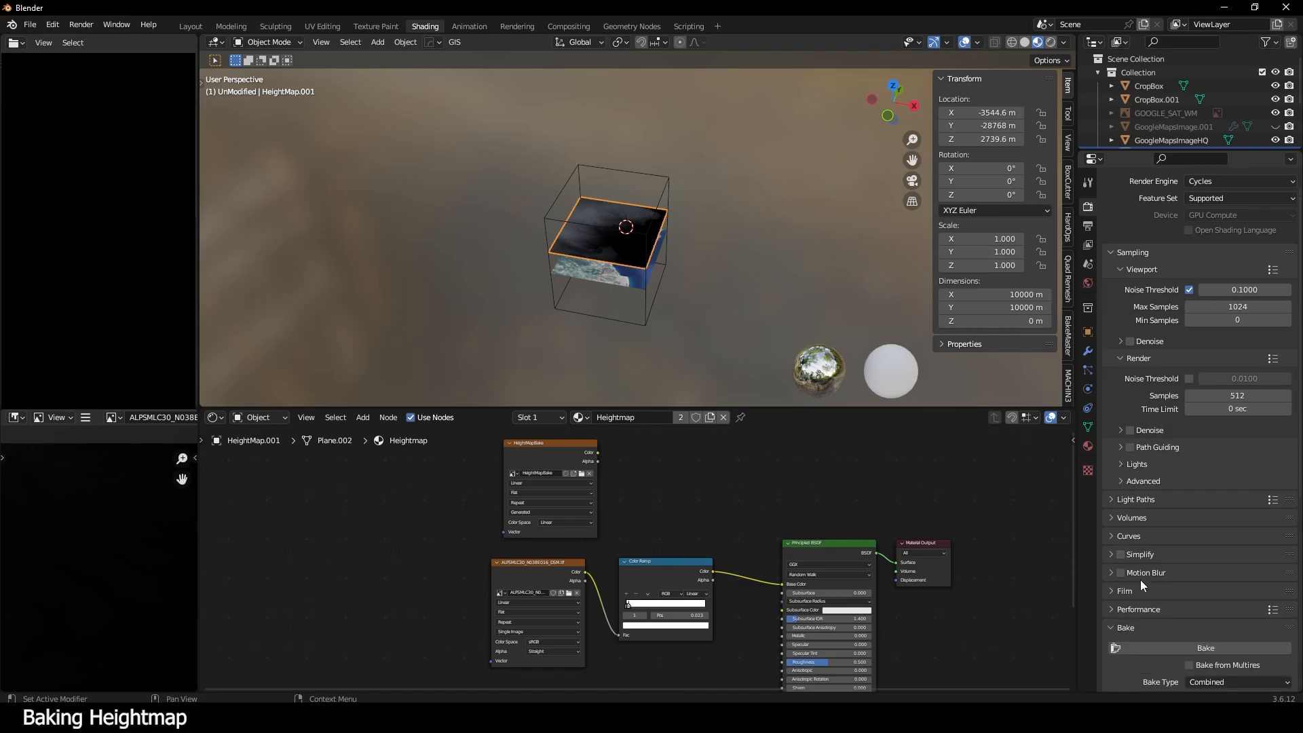
{"action": "scroll", "coordinate": [1153, 555], "scroll_direction": "down", "scroll_amount": 6}
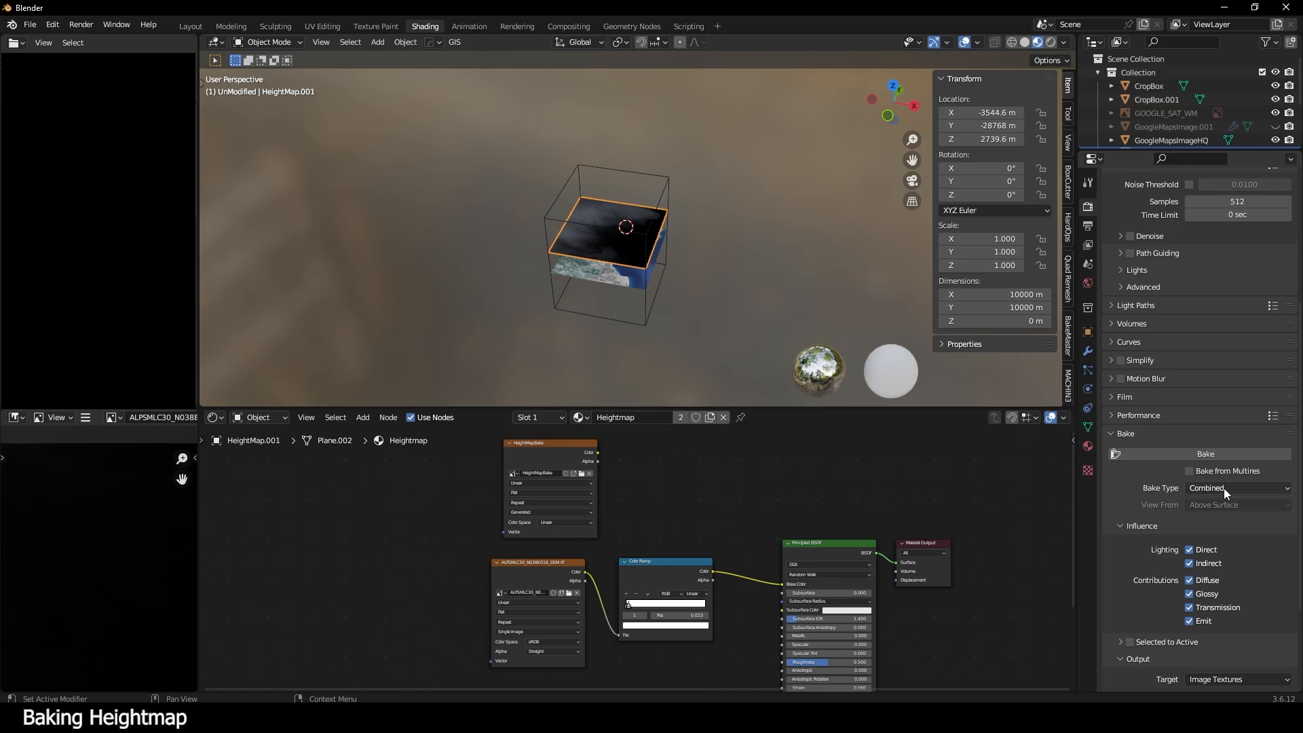
{"action": "left_click", "coordinate": [1224, 487]}
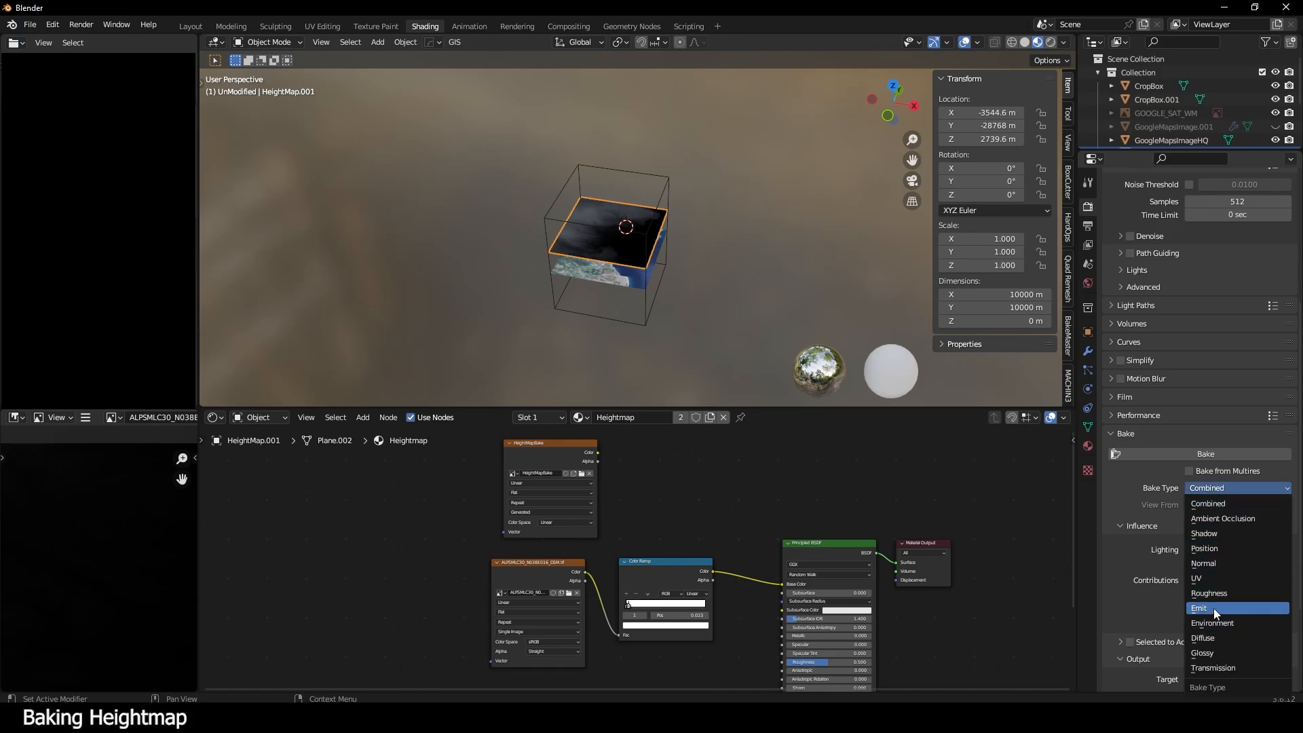
{"action": "left_click", "coordinate": [1208, 638]}
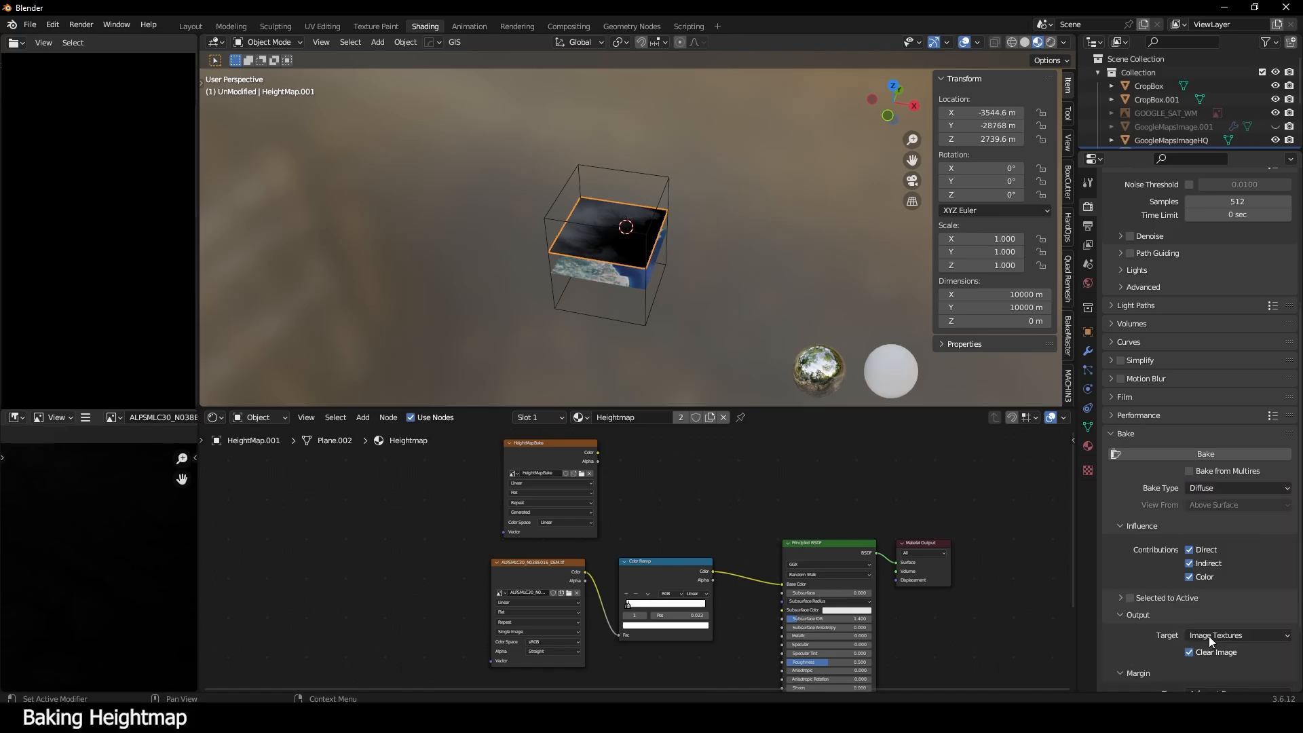
{"action": "left_click", "coordinate": [1190, 550]}
{"action": "left_click", "coordinate": [1190, 577]}
{"action": "scroll", "coordinate": [1179, 571], "scroll_direction": "down", "scroll_amount": 3}
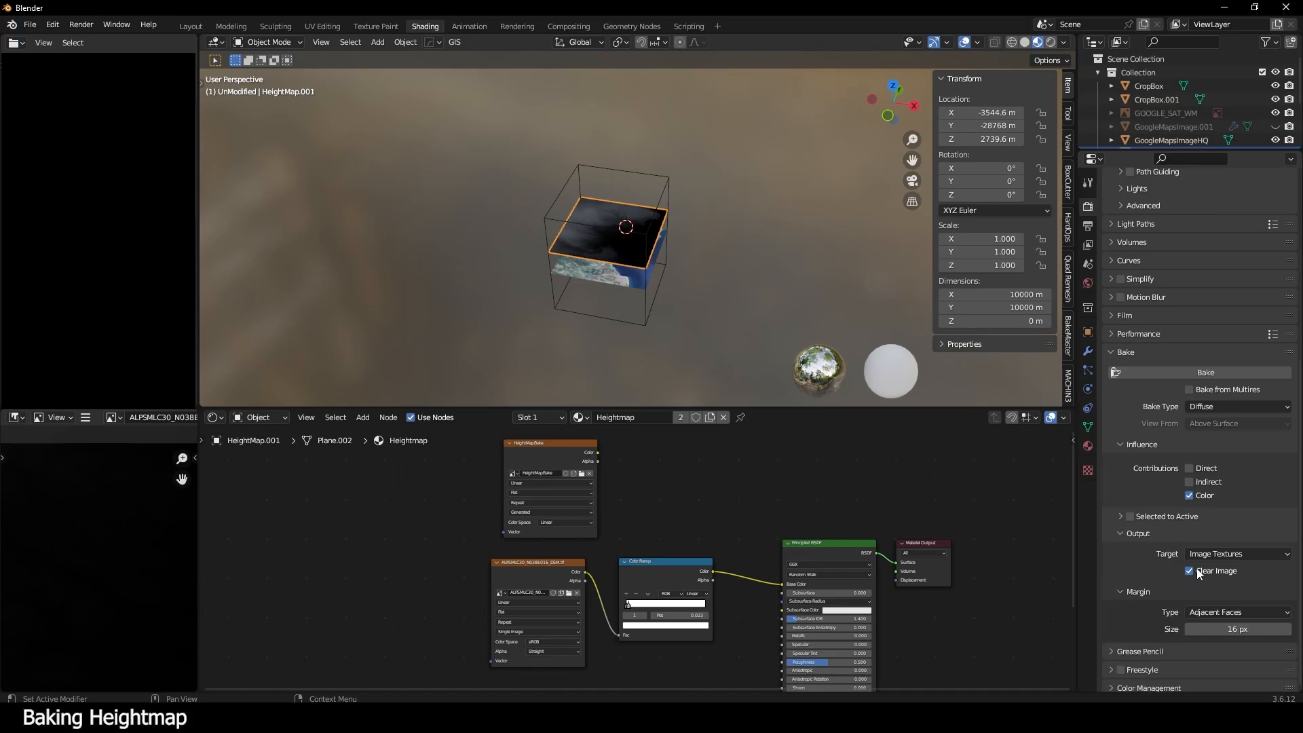
- Connect the ALPSMLC30_N038E016_DSM.tif color output directly to Base Color, bypassing the Color Ramp, and set the view transform to Standard
{"action": "scroll", "coordinate": [1178, 587], "scroll_direction": "down", "scroll_amount": 1}
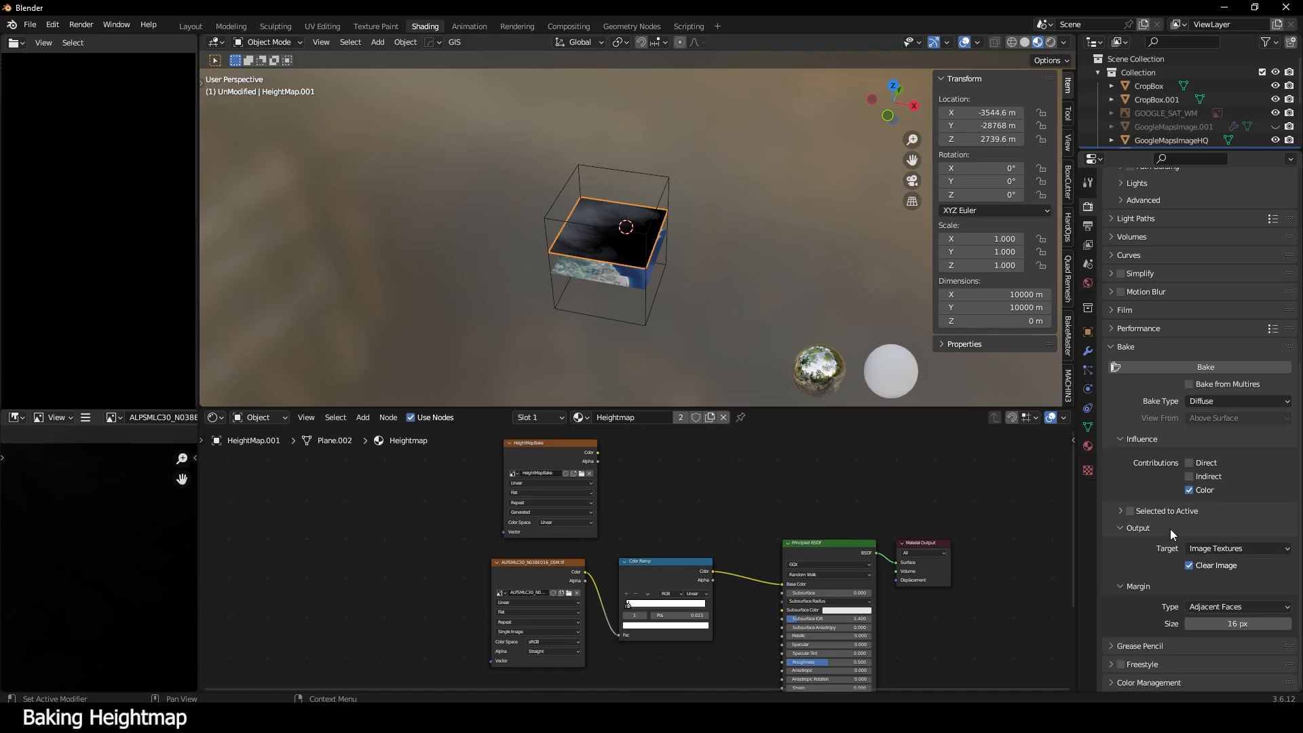
{"action": "scroll", "coordinate": [1171, 529], "scroll_direction": "up", "scroll_amount": 5}
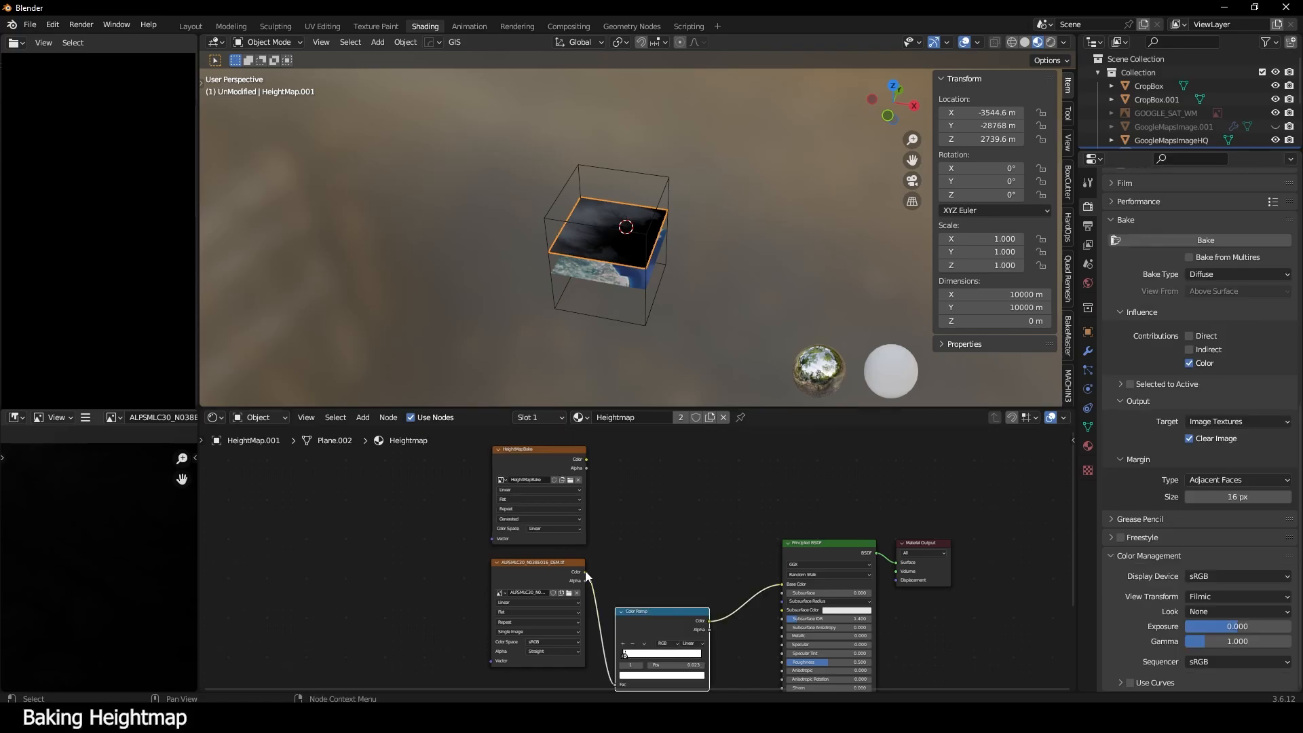
{"action": "left_click_drag", "start_coordinate": [585, 573], "coordinate": [784, 584]}
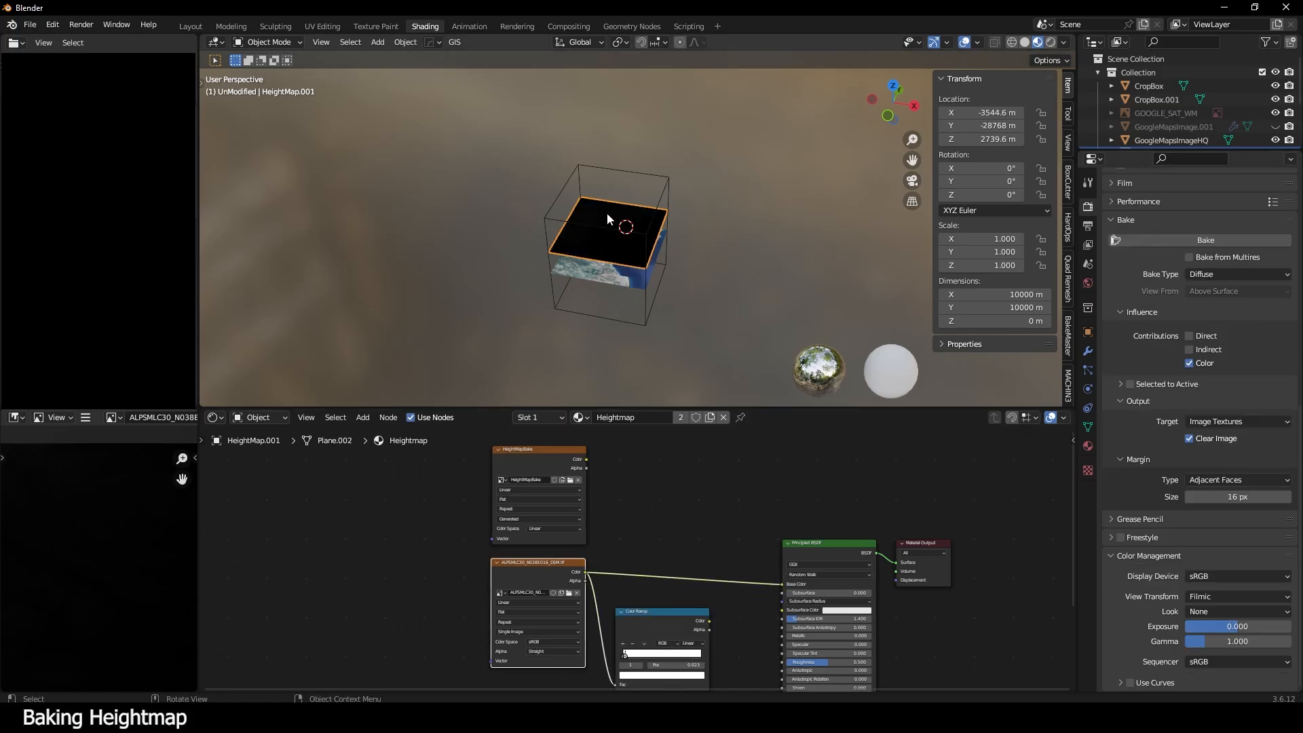
{"action": "scroll", "coordinate": [611, 224], "scroll_direction": "up", "scroll_amount": 5}
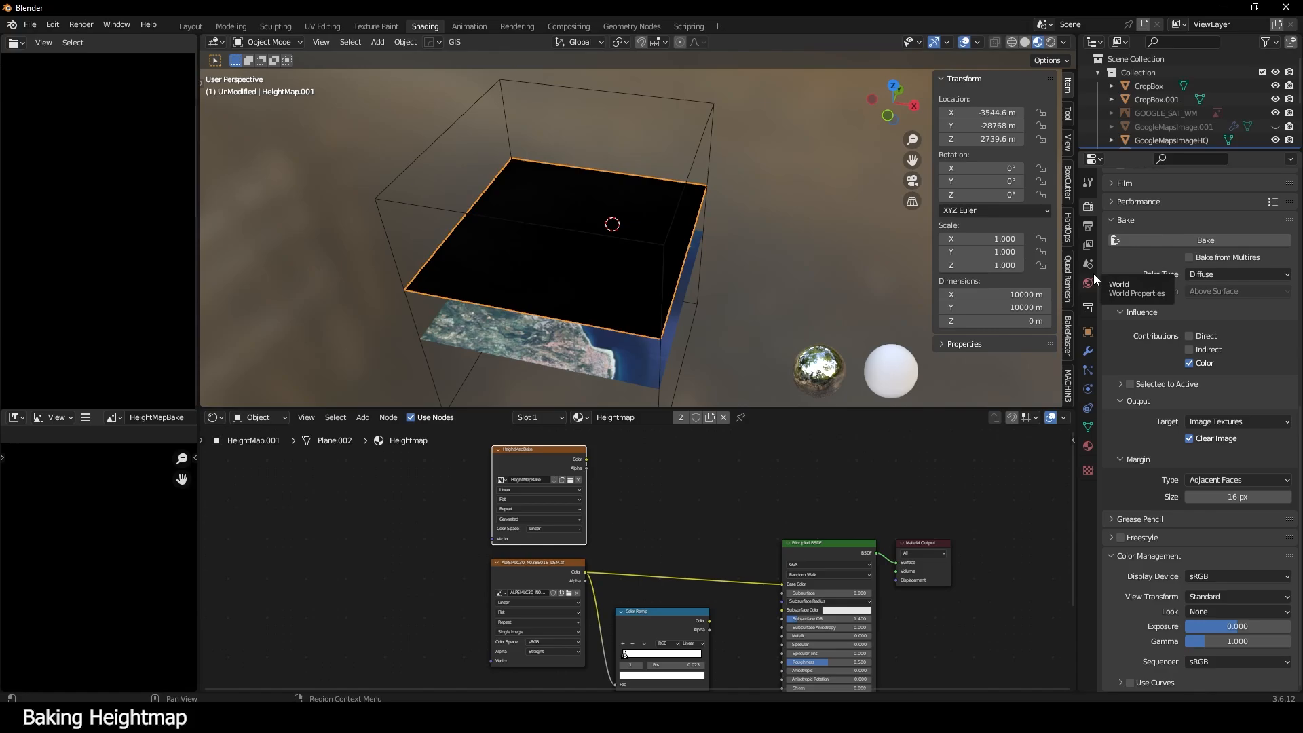
- Bake the heightmap with the HeightMapBake image node selected, and widen the image editor to show the baked image
{"action": "left_click", "coordinate": [1201, 240]}
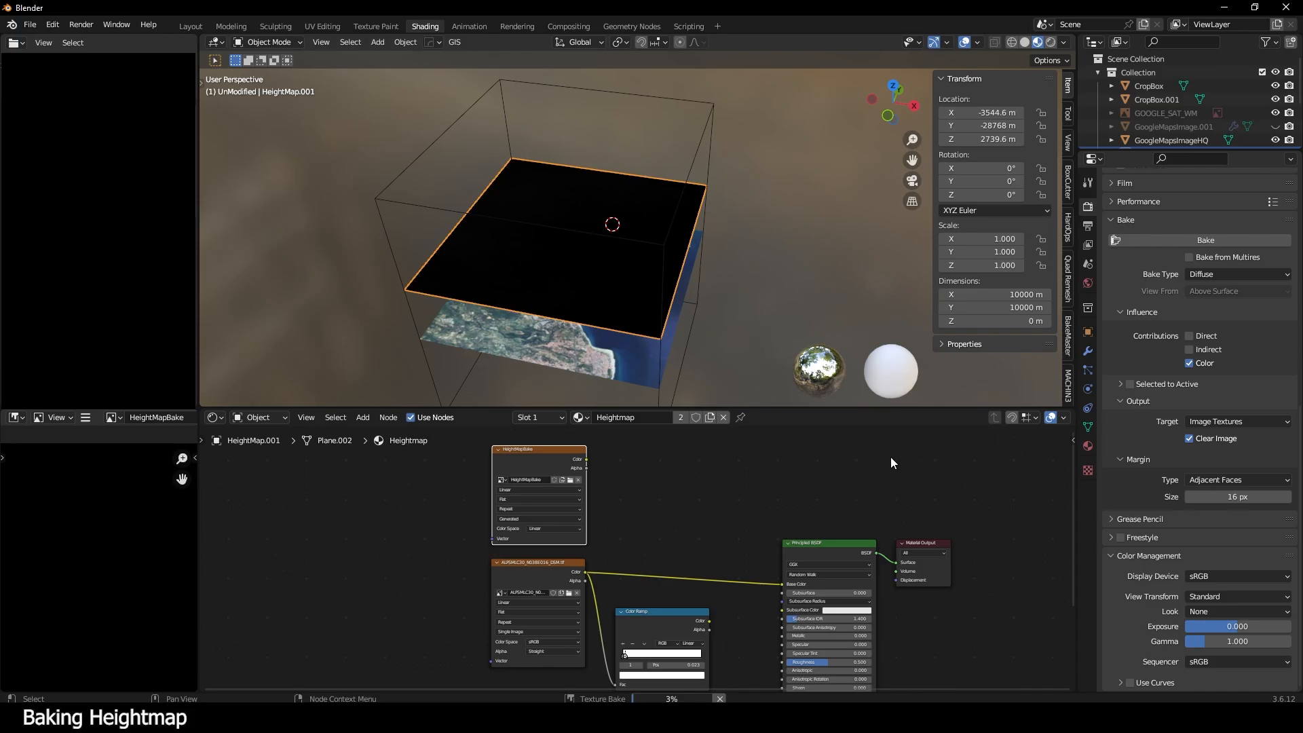
{"action": "mouse_move", "coordinate": [670, 699]}
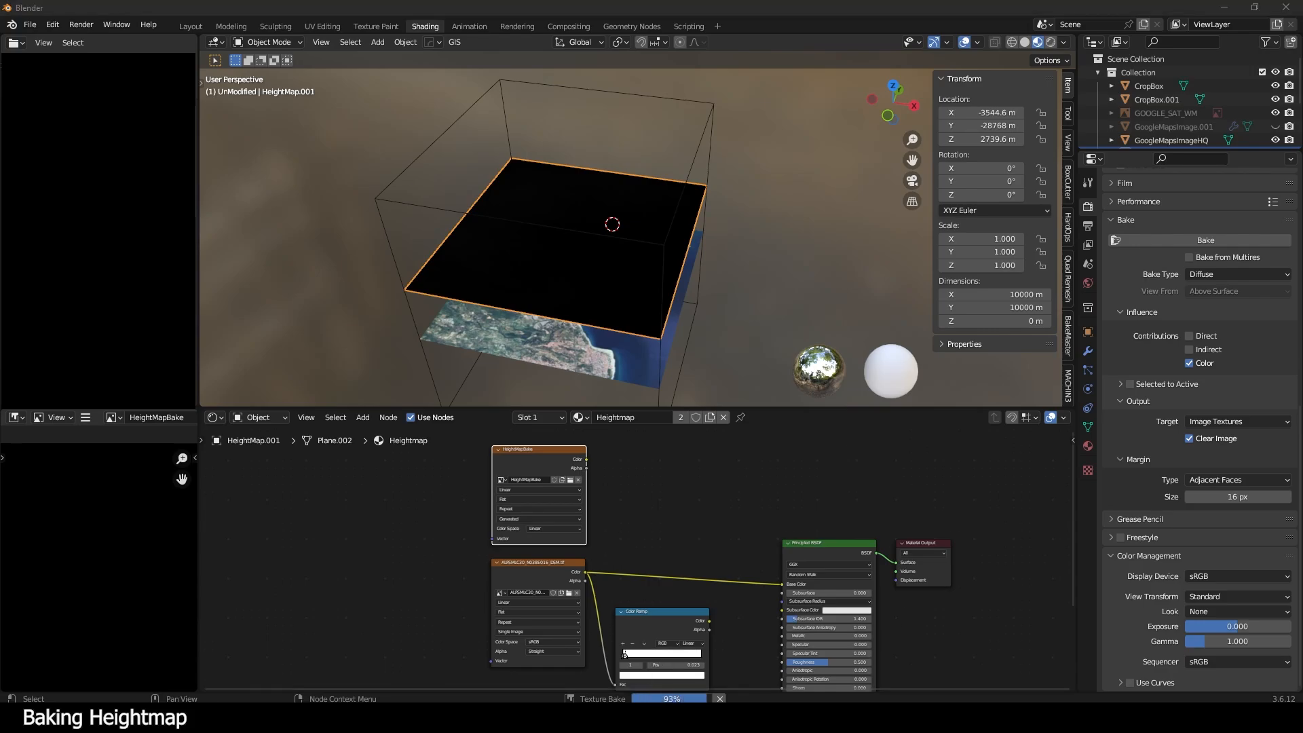
{"action": "left_click_drag", "start_coordinate": [197, 489], "coordinate": [383, 489]}
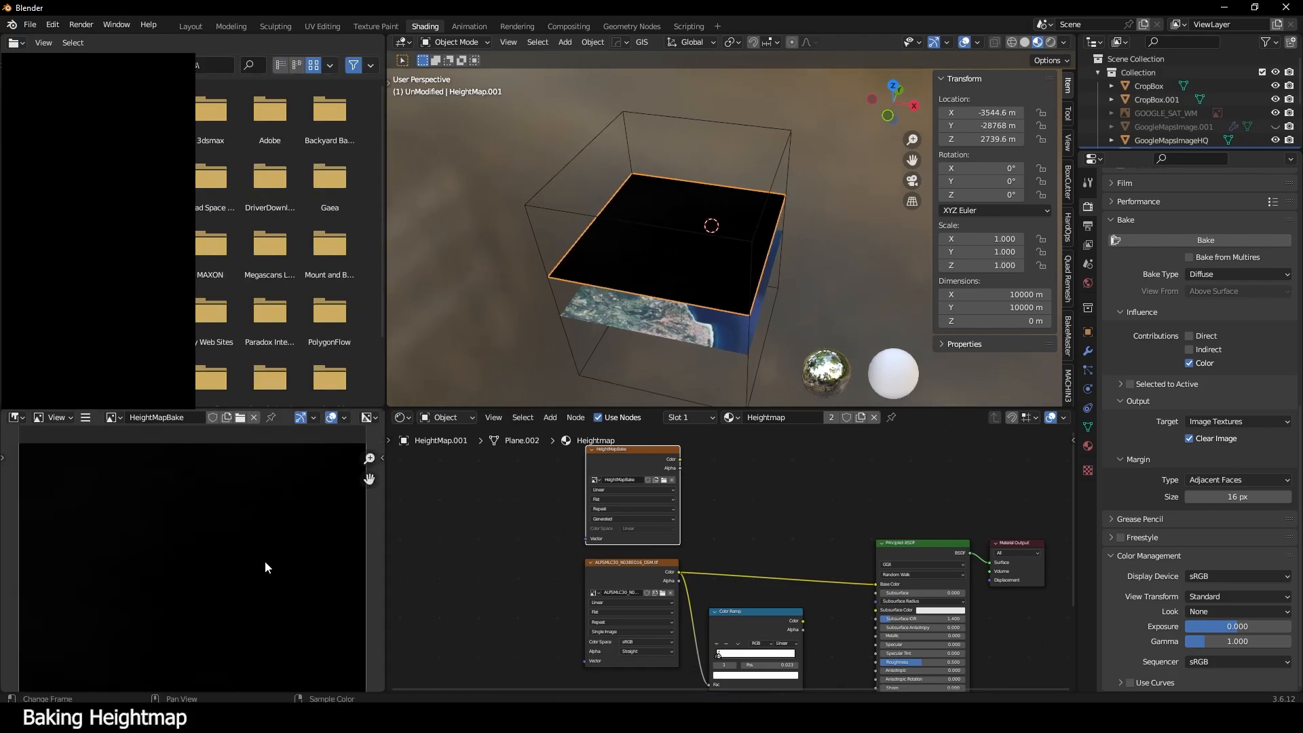
- Wire the HeightMapBake color output through the Color Ramp into Base Color, and place the Color Ramp between those nodes
{"action": "scroll", "coordinate": [195, 574], "scroll_direction": "up", "scroll_amount": 2}
{"action": "scroll", "coordinate": [756, 515], "scroll_direction": "down", "scroll_amount": 1}
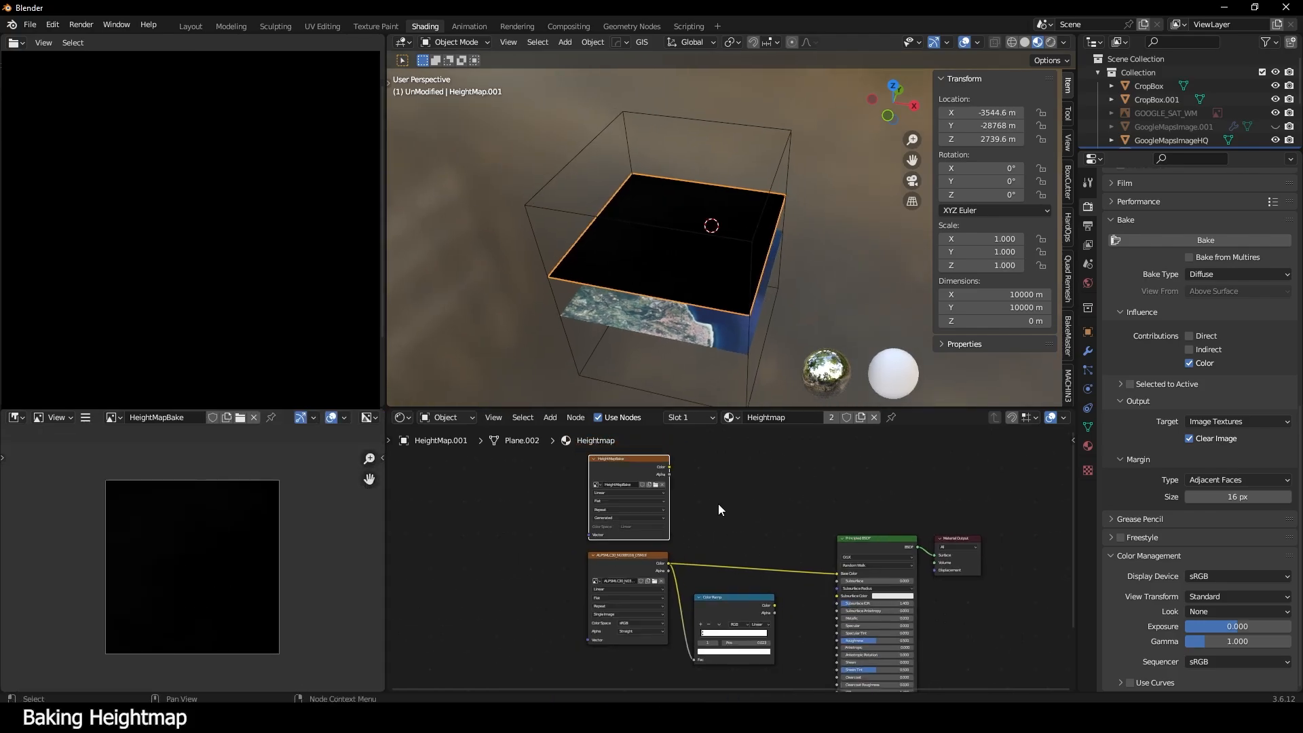
{"action": "left_click_drag", "start_coordinate": [669, 467], "coordinate": [694, 660]}
{"action": "left_click_drag", "start_coordinate": [775, 606], "coordinate": [839, 573]}
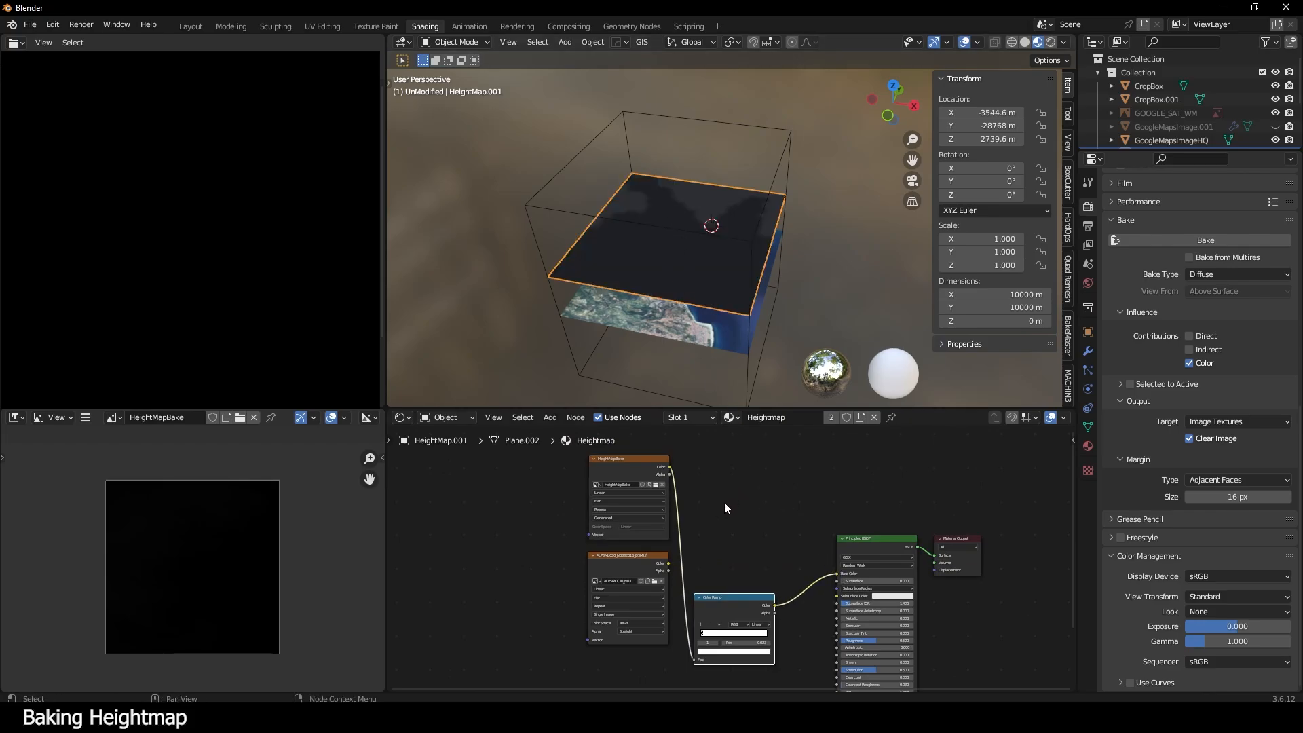
{"action": "left_click_drag", "start_coordinate": [714, 596], "coordinate": [740, 506]}
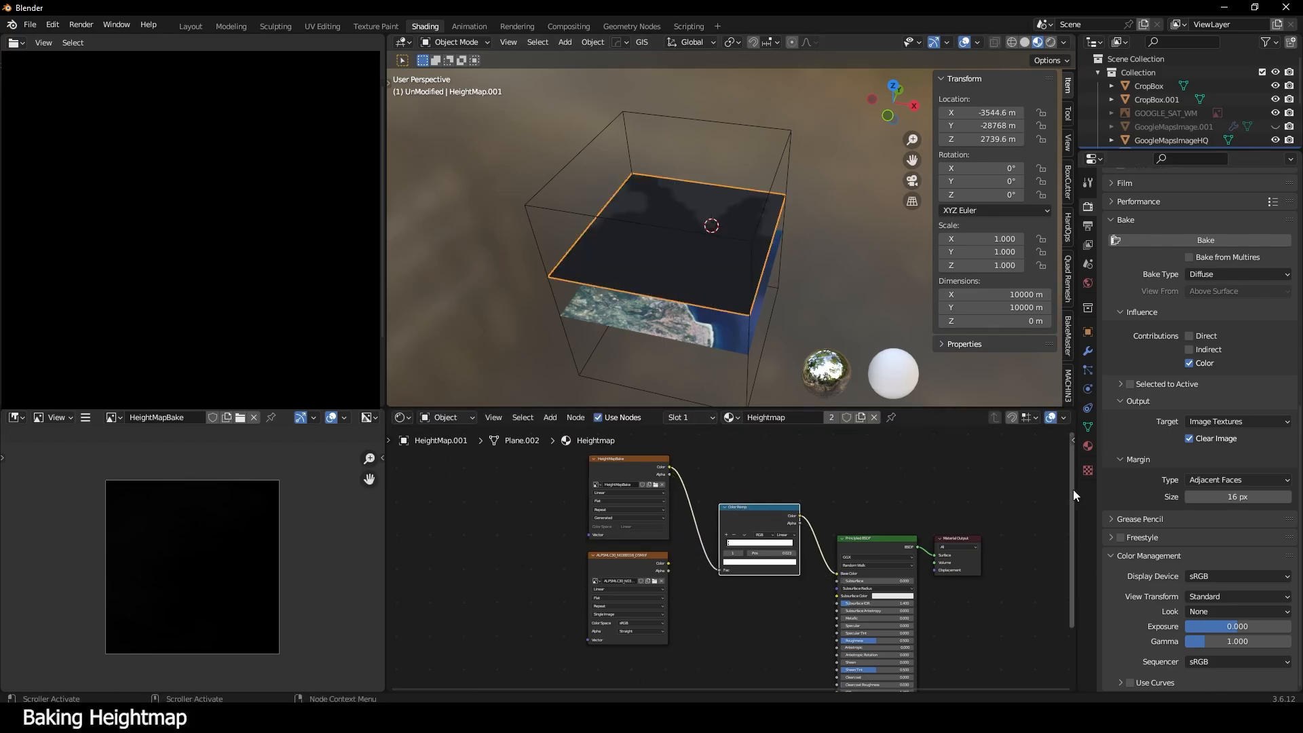
- Delete the plane's UVMap layer, keeping BakeMap, inspect the baked heightmap on the plane, and select the HeightMapBake node
{"action": "left_click", "coordinate": [1089, 427]}
{"action": "left_click", "coordinate": [1227, 434]}
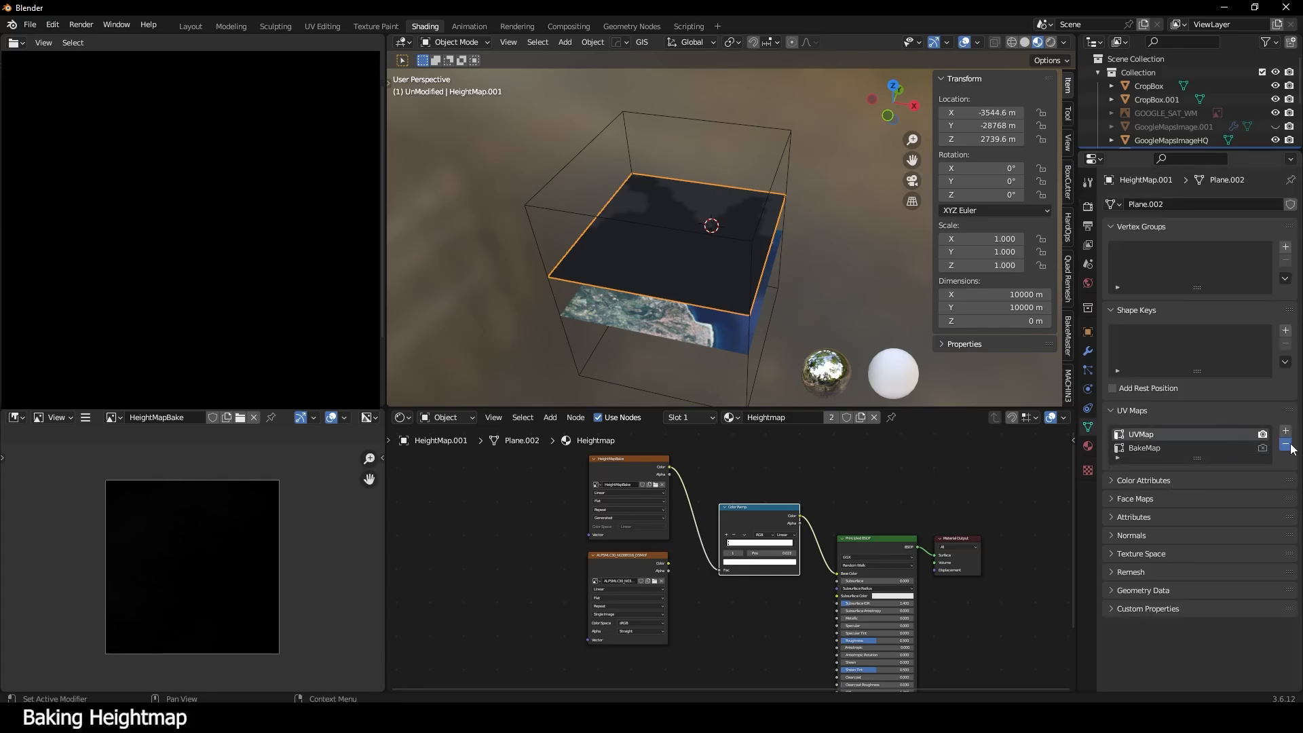
{"action": "left_click", "coordinate": [1285, 445]}
{"action": "mouse_move", "coordinate": [681, 303]}
{"action": "middle_mouse_down"}
{"action": "mouse_move", "coordinate": [661, 326]}
{"action": "mouse_move", "coordinate": [674, 300]}
{"action": "middle_mouse_up"}
{"action": "scroll", "coordinate": [674, 303], "scroll_direction": "up", "scroll_amount": 7}
{"action": "scroll", "coordinate": [674, 300], "scroll_direction": "down", "scroll_amount": 3}
{"action": "middle_click_drag", "start_coordinate": [651, 343], "coordinate": [605, 182]}
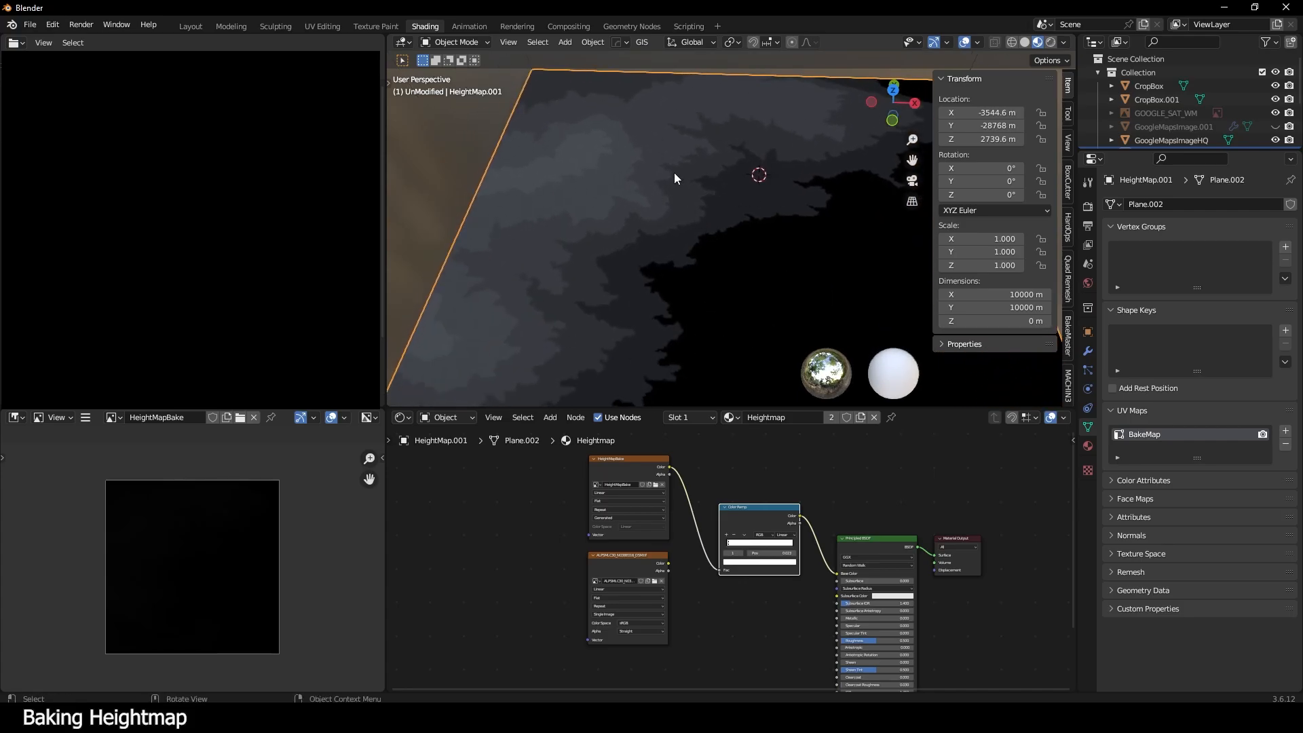
{"action": "scroll", "coordinate": [596, 265], "scroll_direction": "down", "scroll_amount": 5}
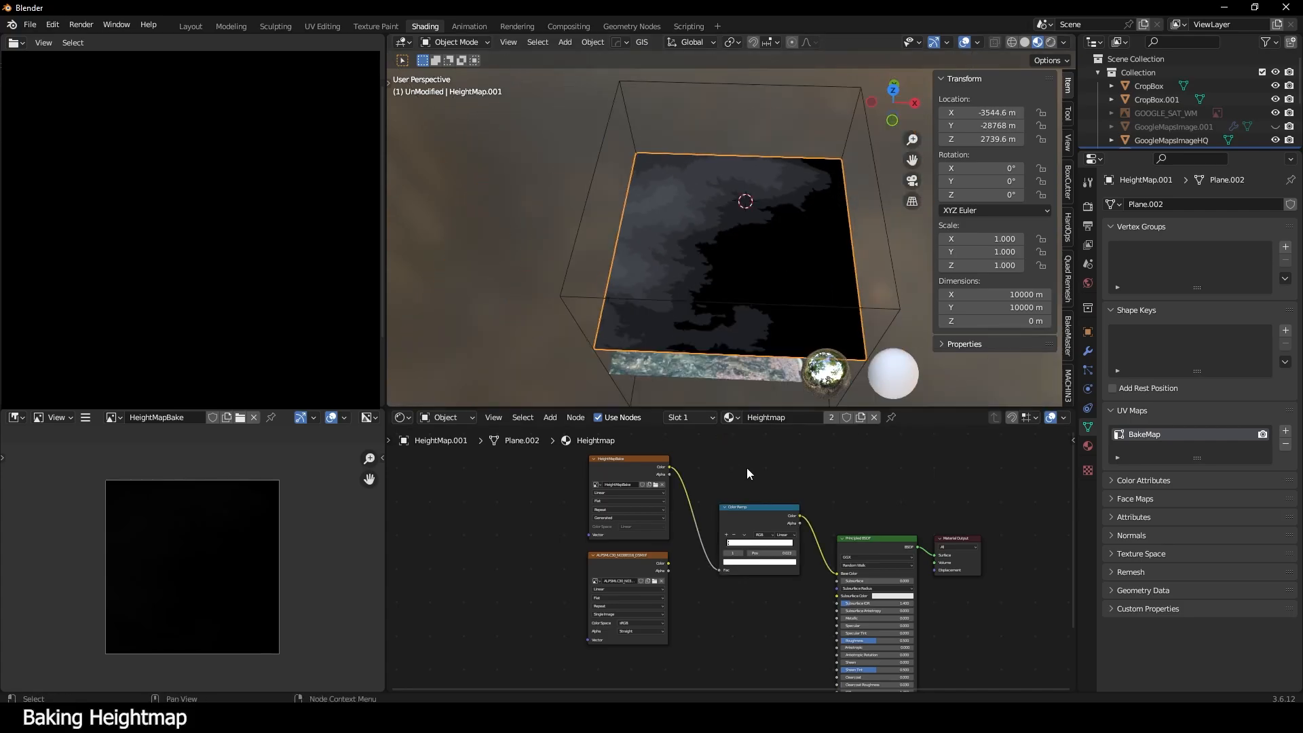
{"action": "left_click", "coordinate": [638, 465]}
{"action": "scroll", "coordinate": [675, 214], "scroll_direction": "up", "scroll_amount": 2}
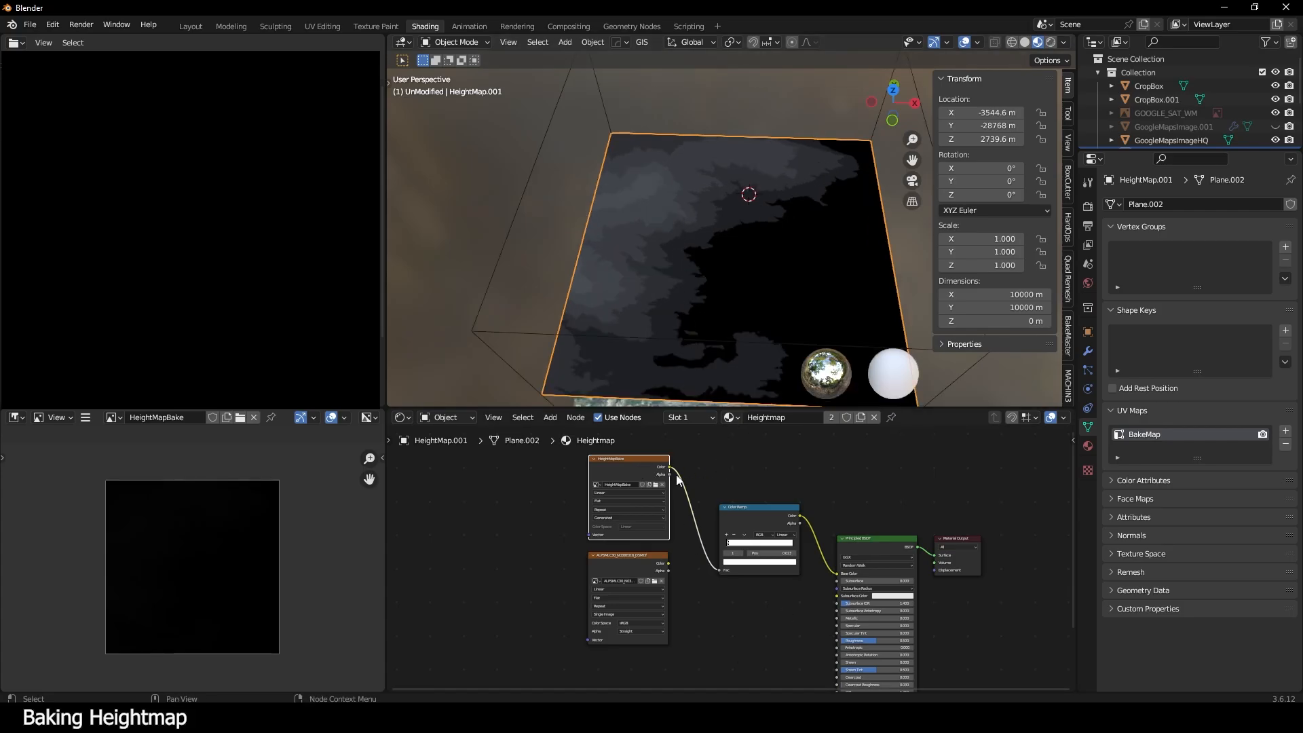
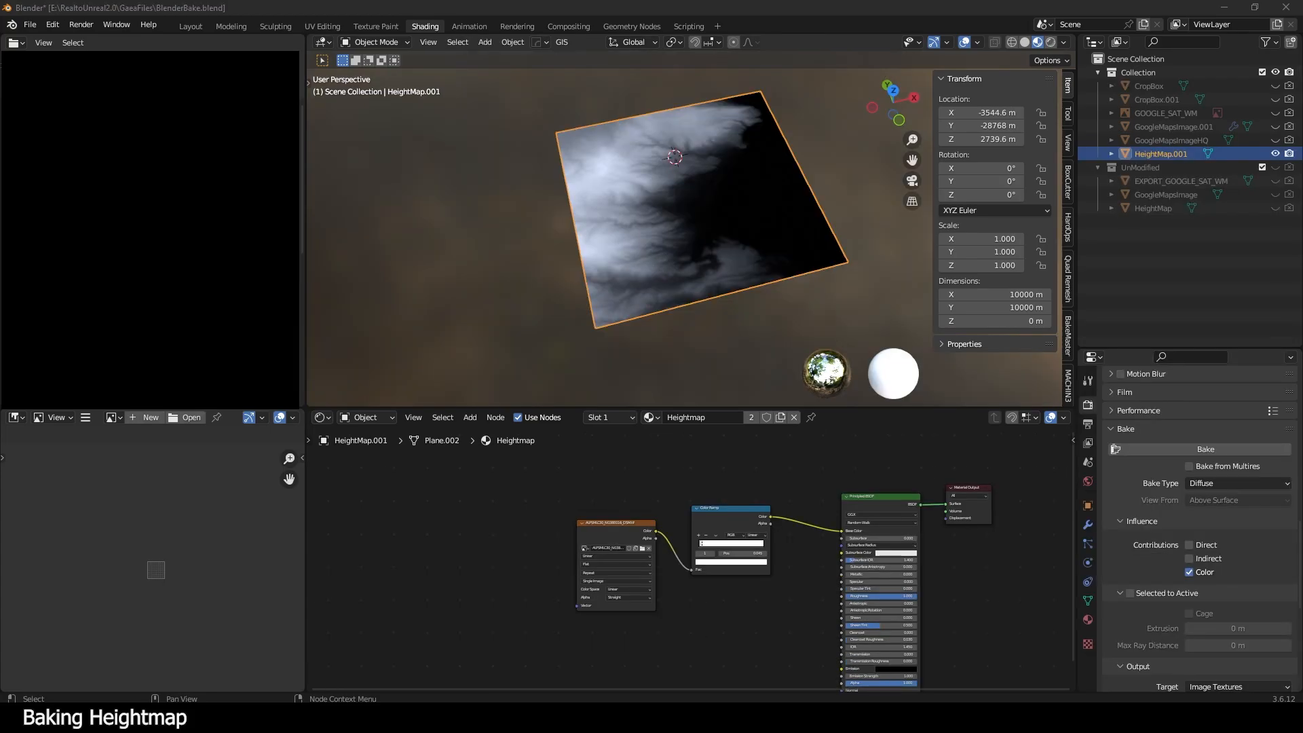
- Set the ALPSMLC30_N038E016_DSM.tif texture's color space to Linear ACES
{"action": "scroll", "coordinate": [616, 572], "scroll_direction": "up", "scroll_amount": 8}
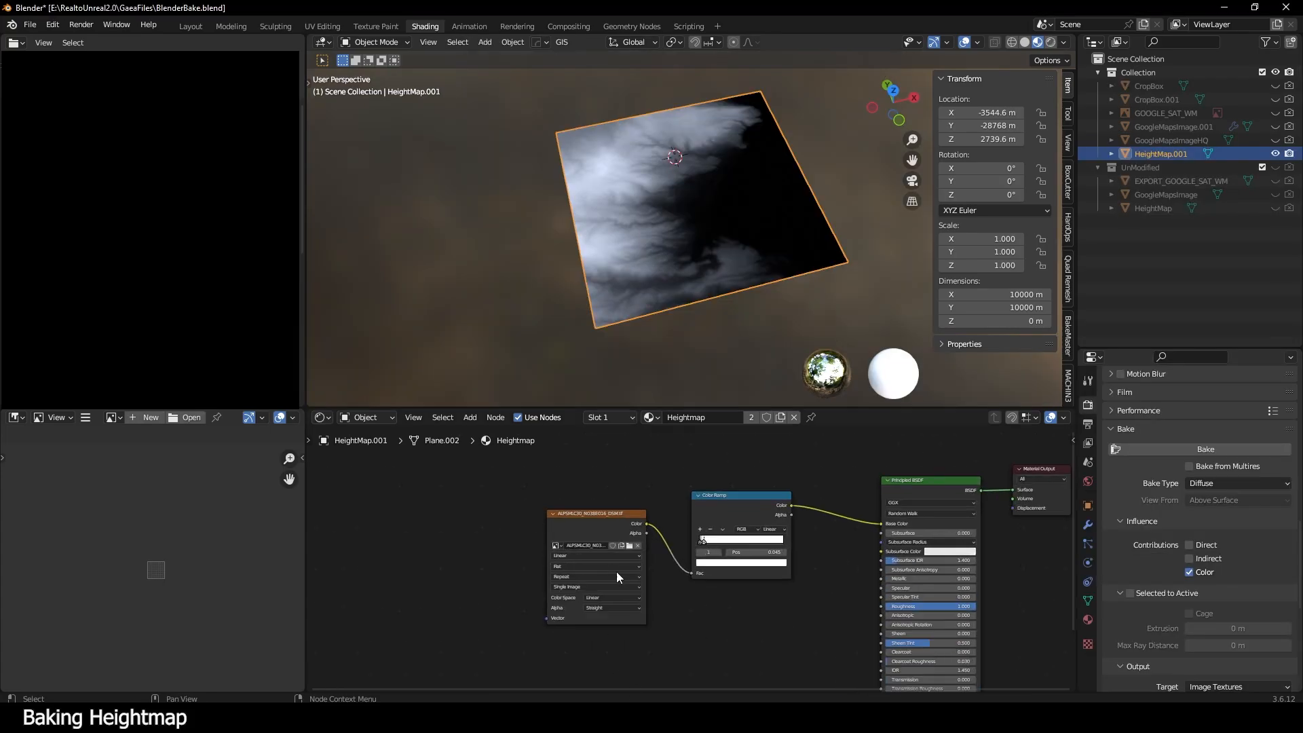
{"action": "middle_click_drag", "start_coordinate": [649, 608], "coordinate": [689, 573]}
{"action": "scroll", "coordinate": [592, 545], "scroll_direction": "up", "scroll_amount": 2}
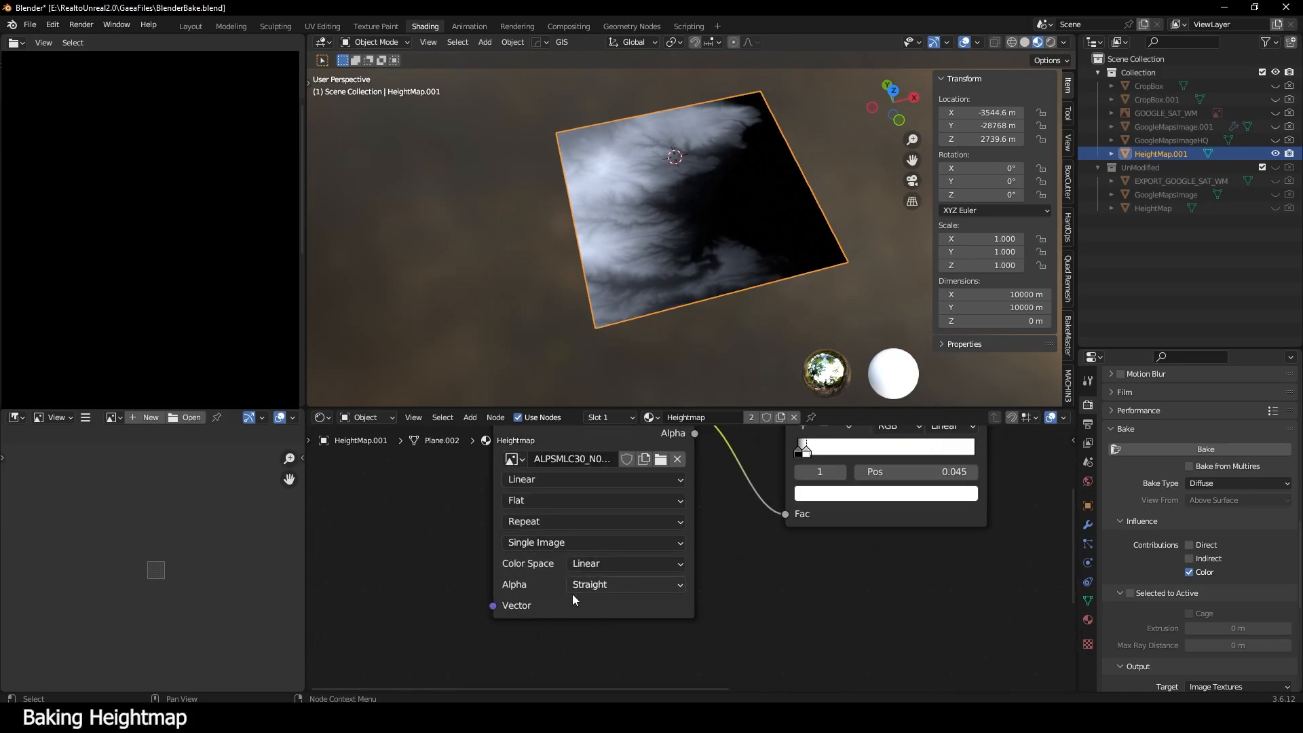
{"action": "left_click", "coordinate": [600, 564]}
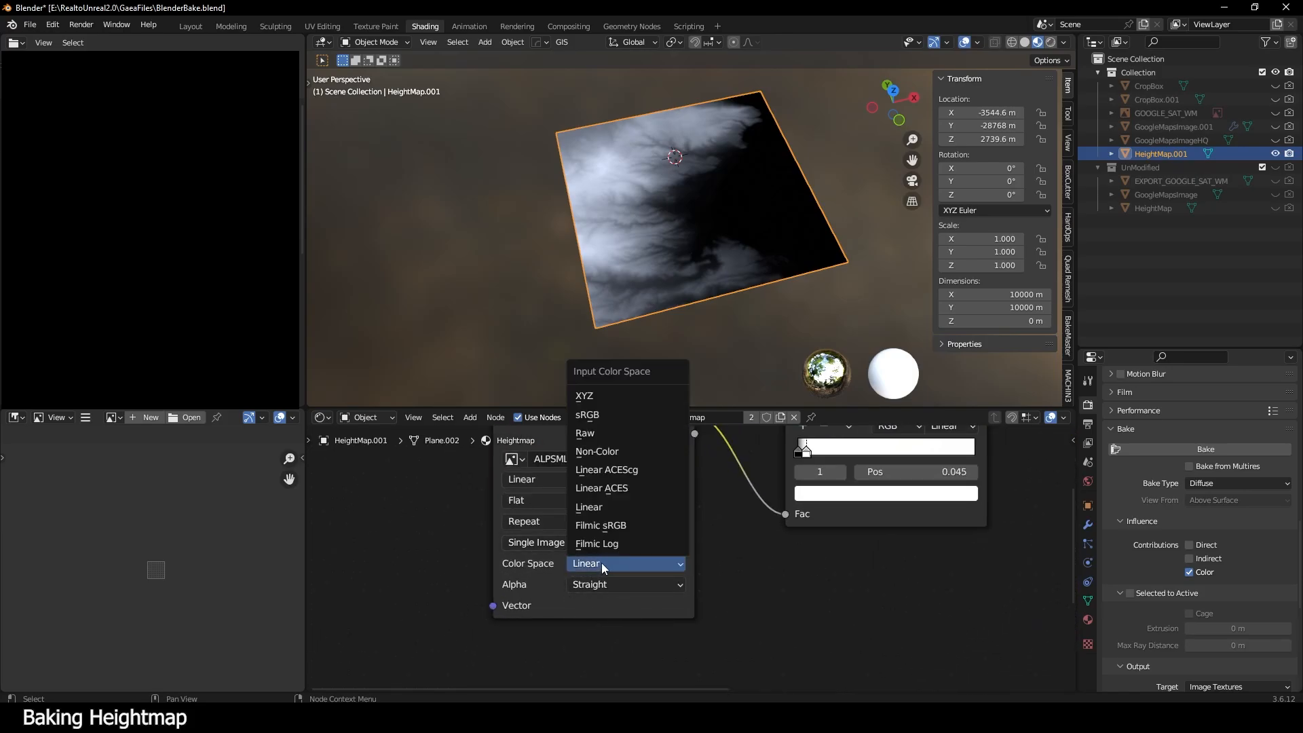
{"action": "left_click", "coordinate": [614, 493]}
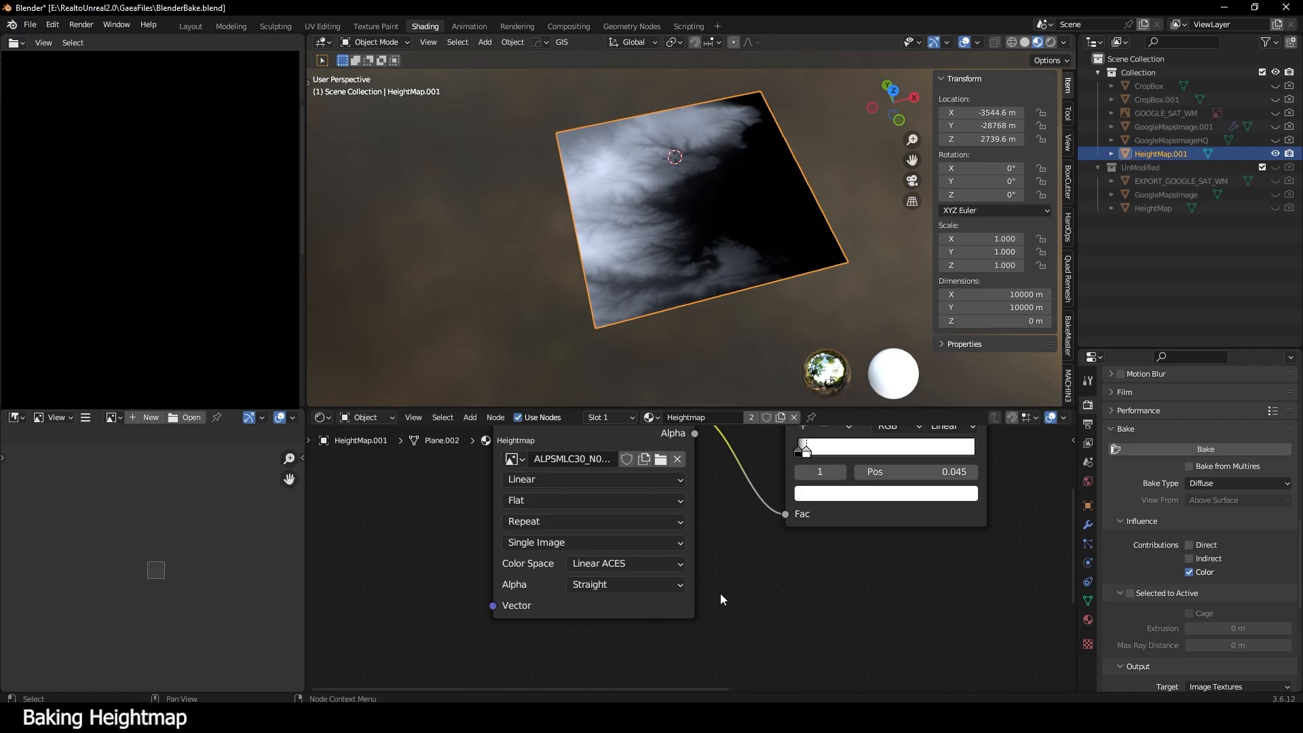
{"action": "scroll", "coordinate": [766, 588], "scroll_direction": "down", "scroll_amount": 1}
{"action": "scroll", "coordinate": [766, 588], "scroll_direction": "down", "scroll_amount": 6}
{"action": "middle_click_drag", "start_coordinate": [846, 586], "coordinate": [803, 638]}
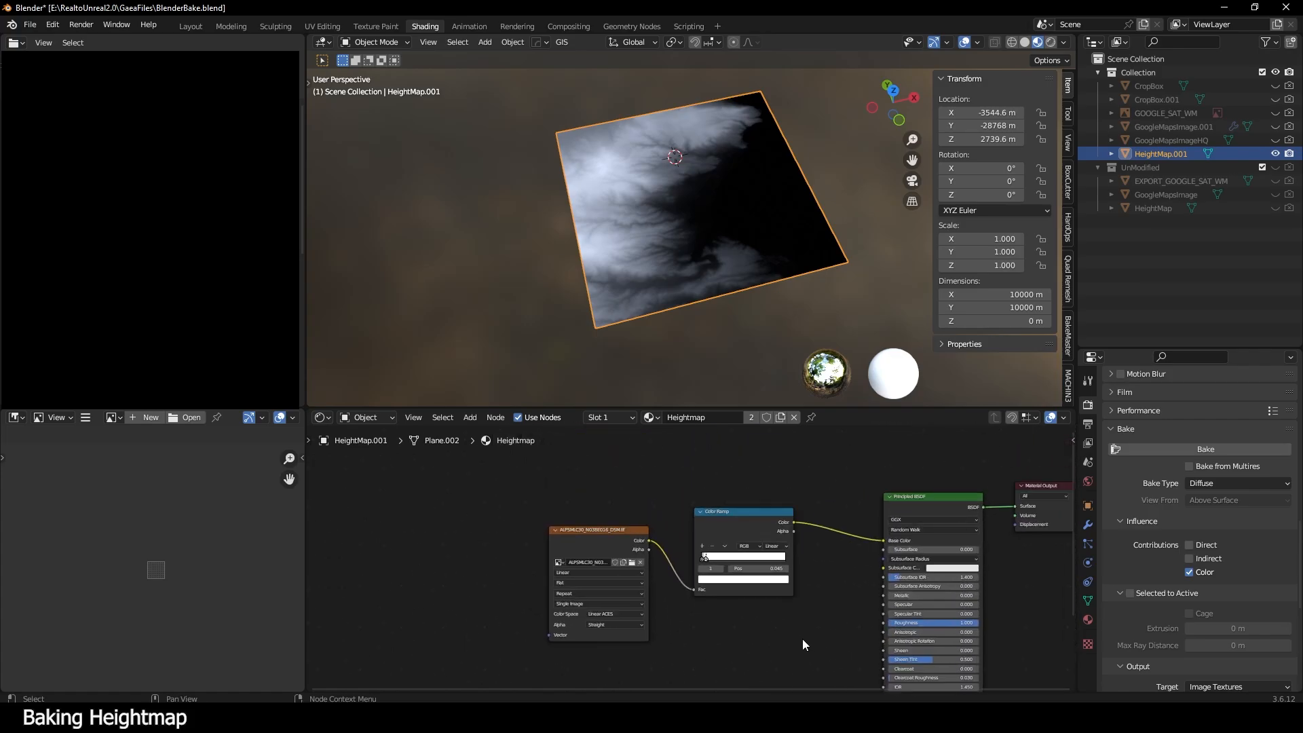
- Add an Image Texture node above the existing nodes in the Heightmap material
{"action": "scroll", "coordinate": [802, 638], "scroll_direction": "down", "scroll_amount": 1}
{"action": "middle_click_drag", "start_coordinate": [799, 592], "coordinate": [832, 664]}
{"action": "right_click", "coordinate": [677, 483]}
{"action": "mouse_move", "coordinate": [677, 482]}
{"action": "left_click", "coordinate": [780, 483]}
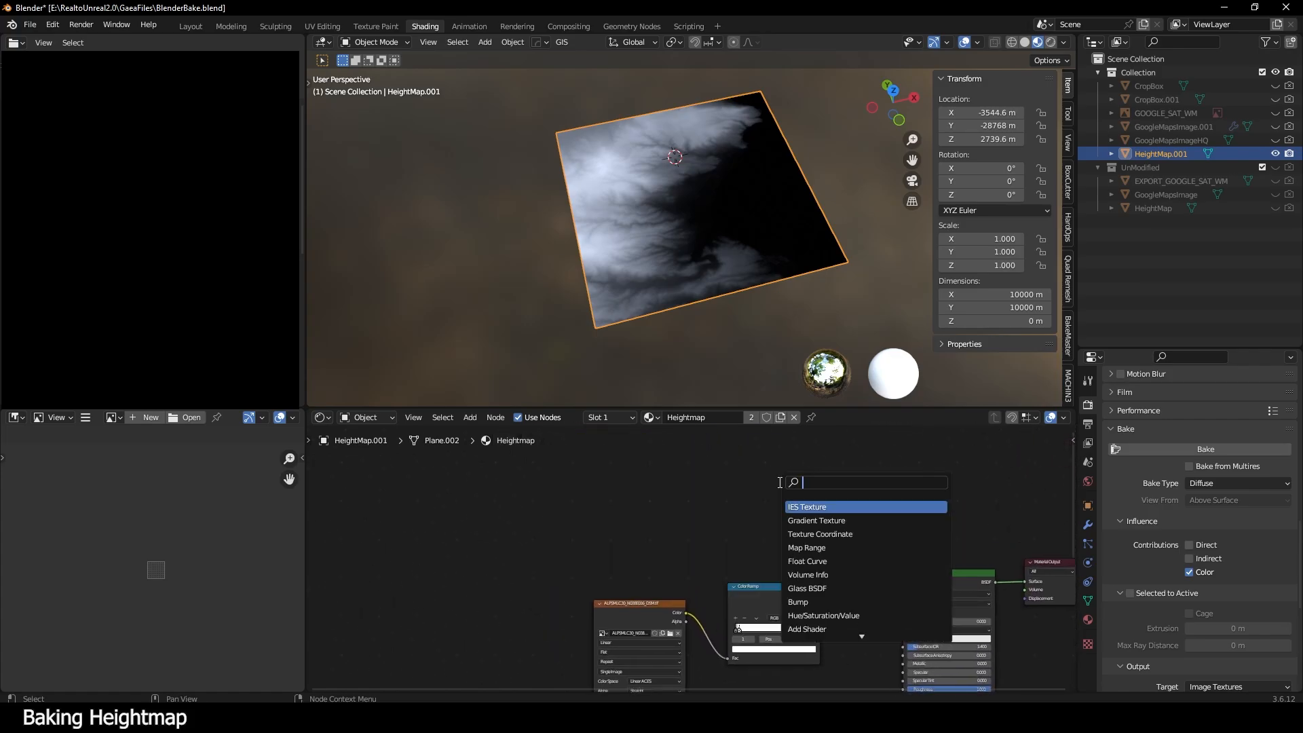
{"action": "type", "text": "image"}
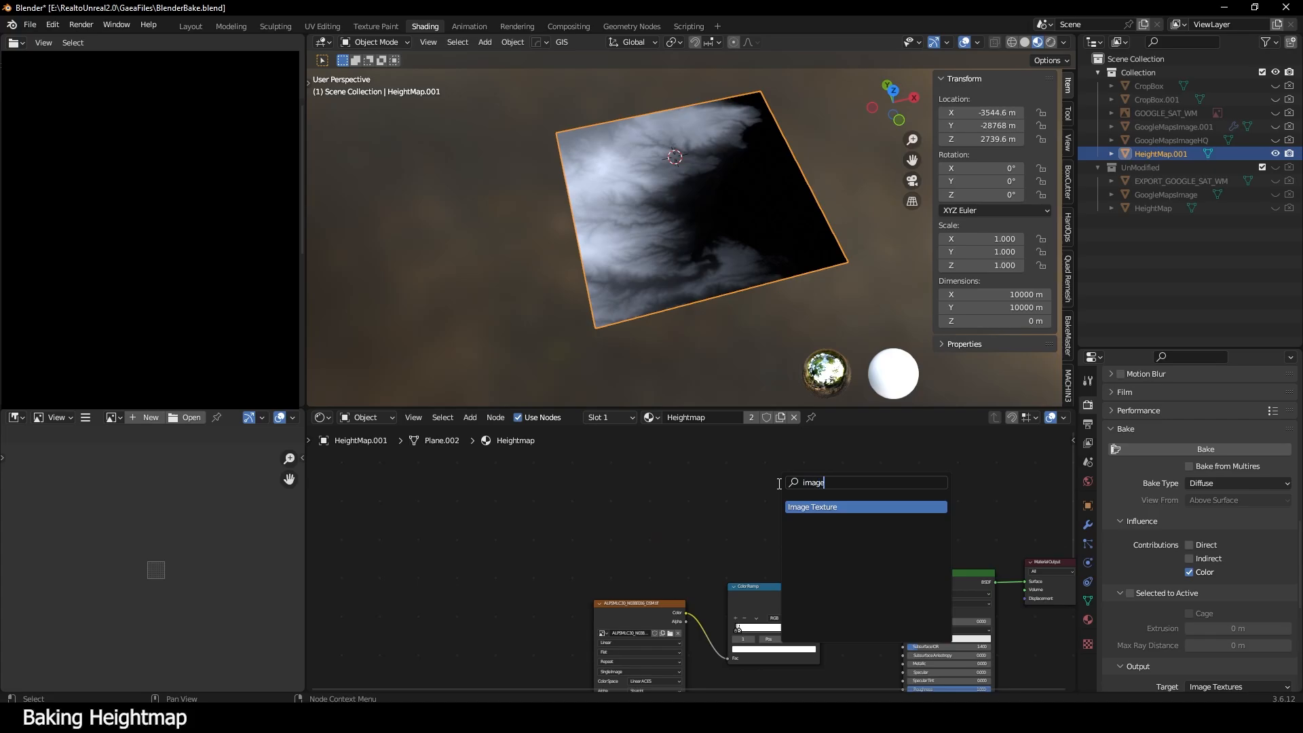
{"action": "key", "text": "Return"}
{"action": "left_click", "coordinate": [658, 474]}
{"action": "scroll", "coordinate": [683, 482], "scroll_direction": "up", "scroll_amount": 2}
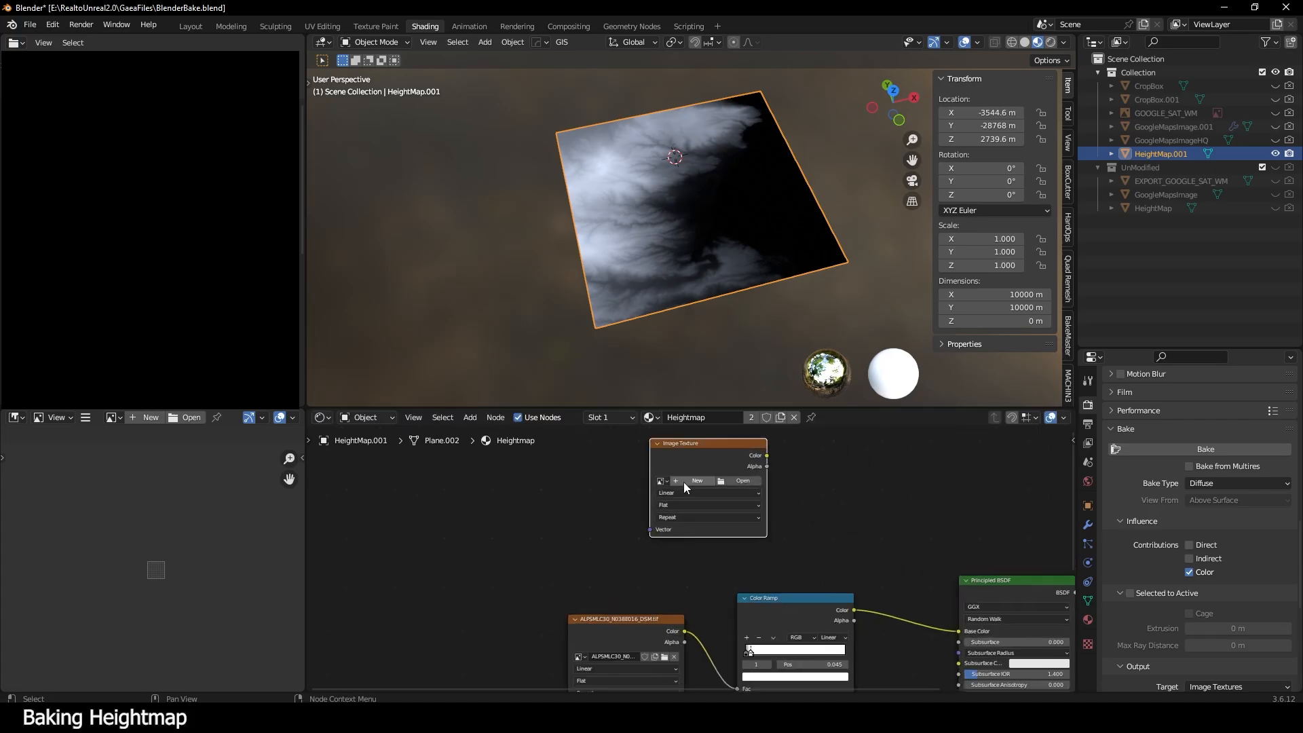
- Create a 2048 × 2048 px, 32-bit float image named HeightmapBake10KM in the new Image Texture node
{"action": "left_click", "coordinate": [693, 475]}
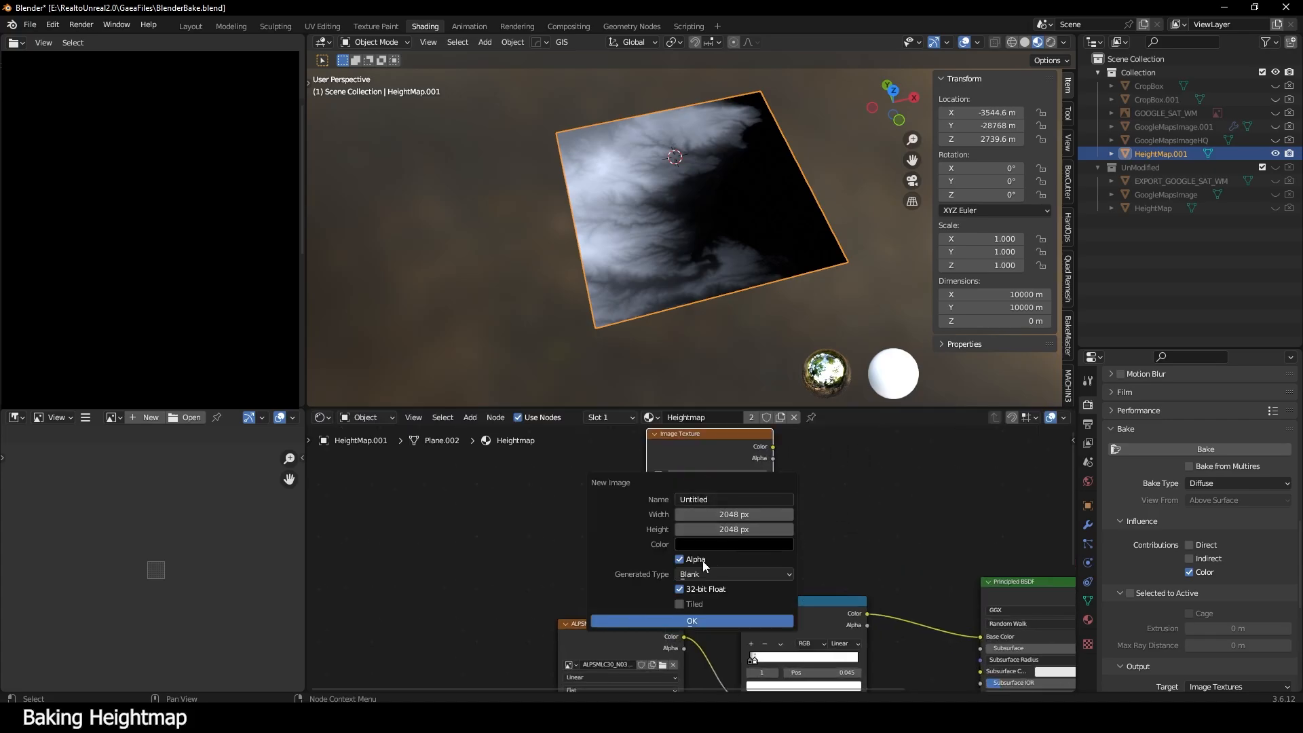
{"action": "left_click", "coordinate": [726, 500]}
{"action": "type", "text": "HeightBake"}
{"action": "key", "text": "Return"}
{"action": "left_click", "coordinate": [710, 501]}
{"action": "left_click_drag", "start_coordinate": [724, 500], "coordinate": [657, 498]}
{"action": "type", "text": "HeightmapBake10KM"}
{"action": "key", "text": "Return"}
{"action": "left_click", "coordinate": [728, 619]}
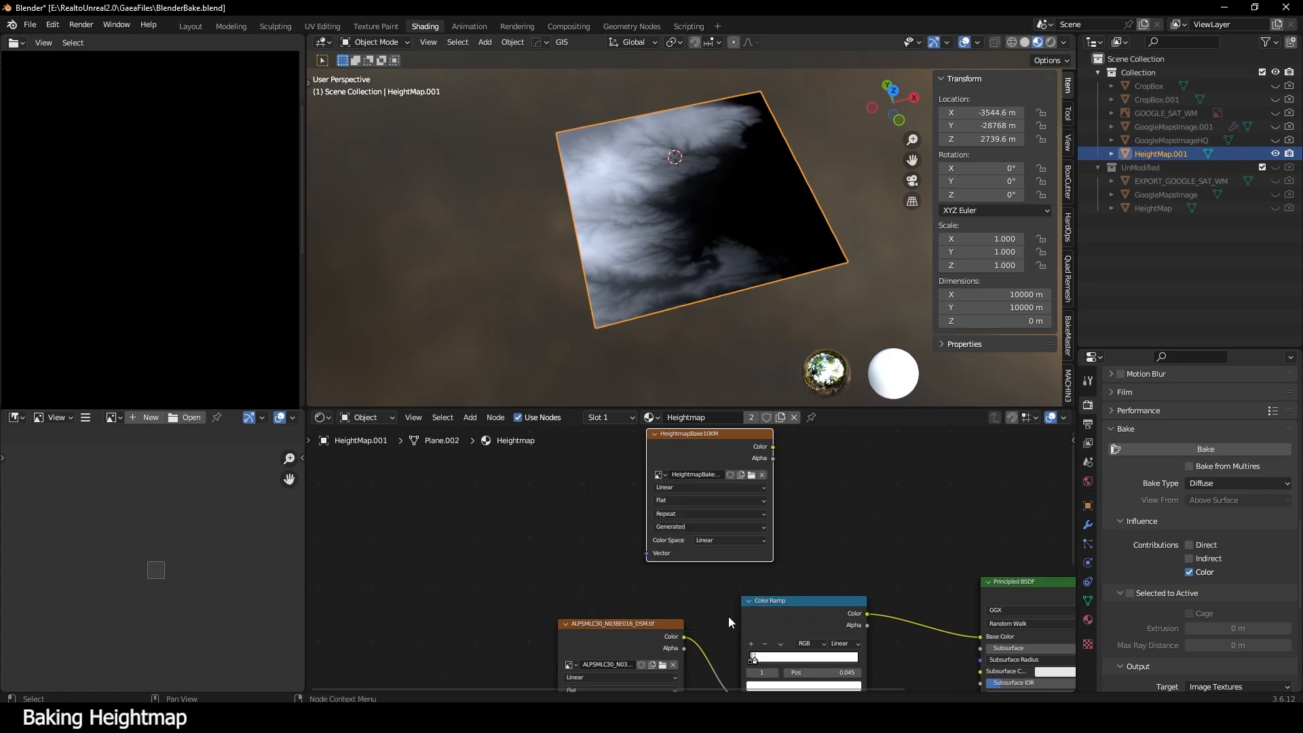
- Keep BakeMap as the selected UV map with UVMap active for rendering, and reposition the HeightmapBake10KM node, leaving it selected
{"action": "key", "text": "Home"}
{"action": "left_click", "coordinate": [1088, 601]}
{"action": "scroll", "coordinate": [1179, 524], "scroll_direction": "down", "scroll_amount": 5}
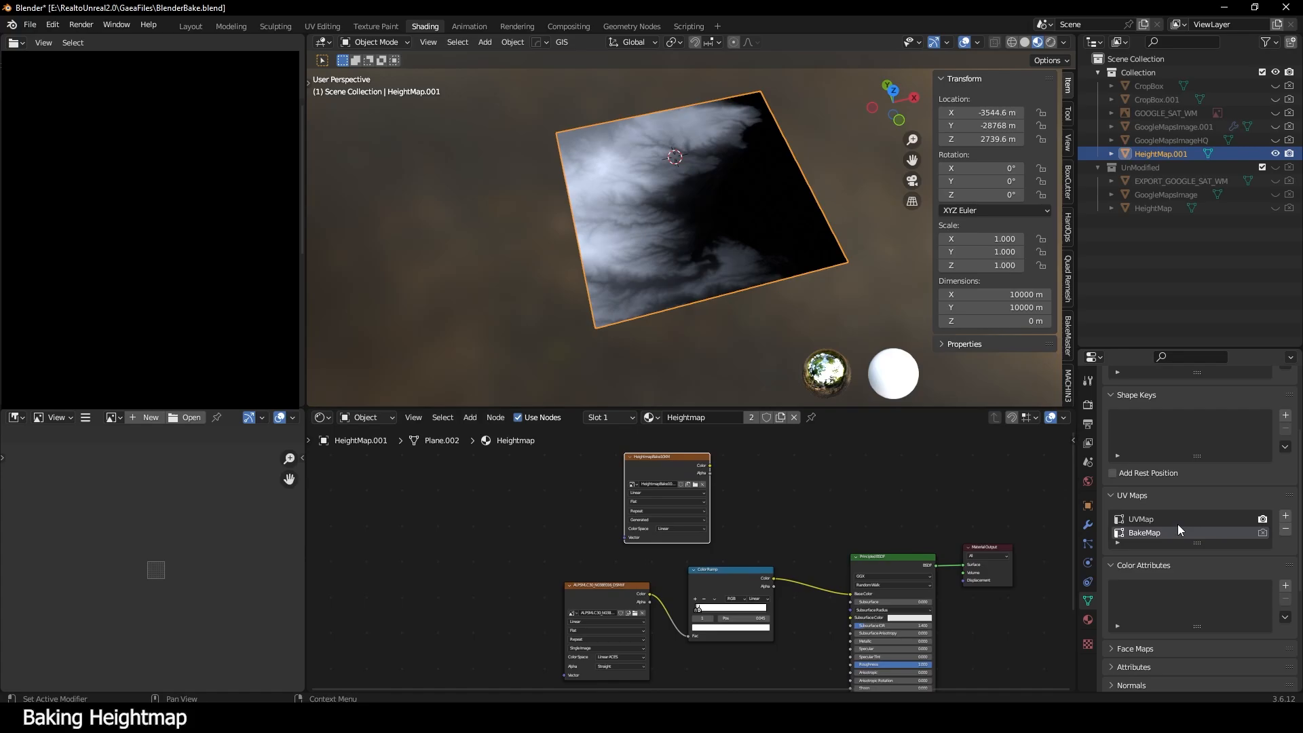
{"action": "left_click", "coordinate": [1262, 533]}
{"action": "left_click", "coordinate": [1262, 518]}
{"action": "middle_click_drag", "start_coordinate": [666, 244], "coordinate": [668, 221]}
{"action": "left_click_drag", "start_coordinate": [669, 464], "coordinate": [675, 454]}
- Check the render and bake settings, and bake the Diffuse color into HeightmapBake10KM
{"action": "left_click", "coordinate": [1088, 406]}
{"action": "scroll", "coordinate": [1181, 503], "scroll_direction": "down", "scroll_amount": 8}
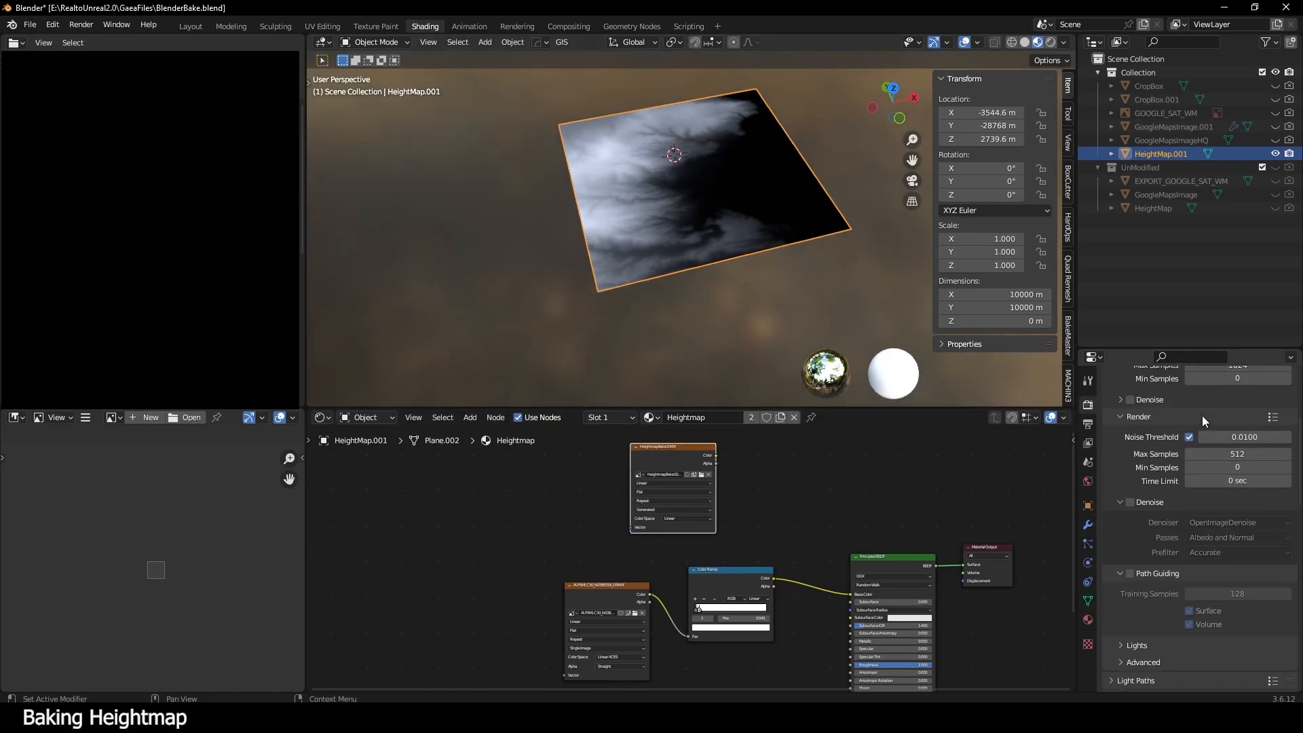
{"action": "scroll", "coordinate": [1201, 517], "scroll_direction": "down", "scroll_amount": 3}
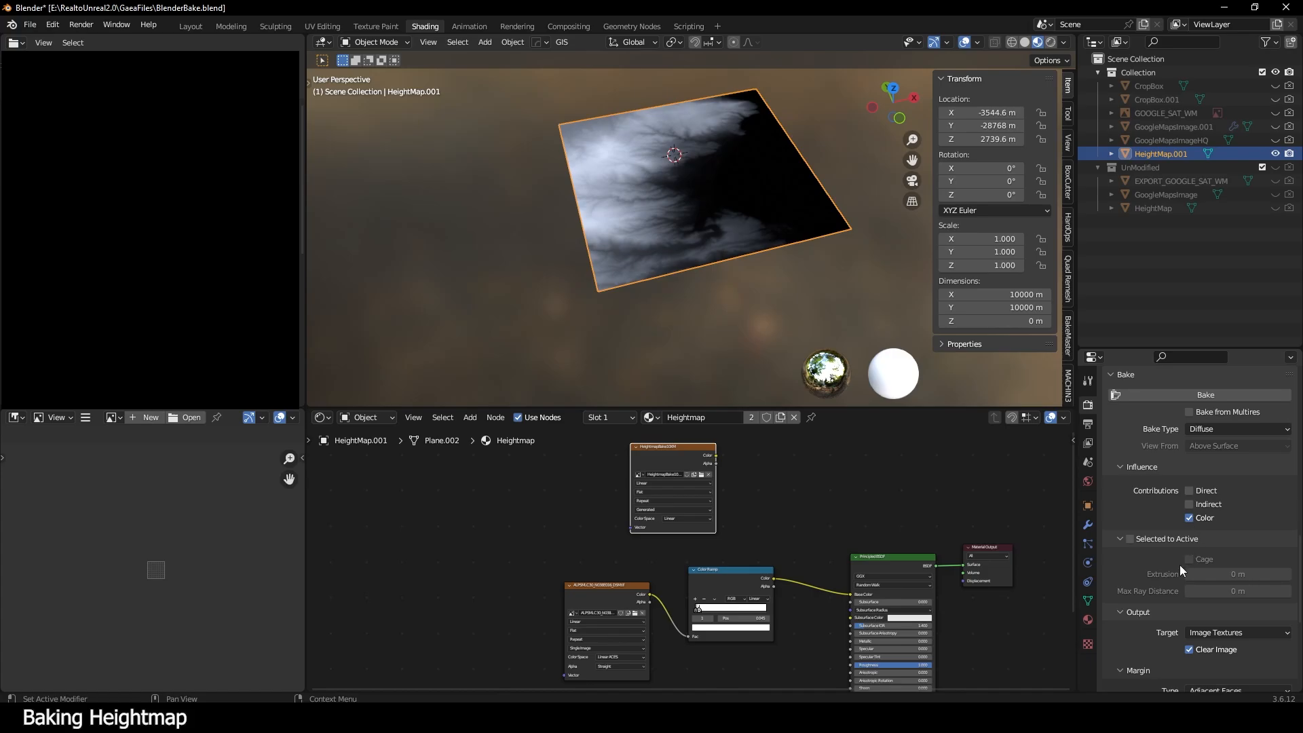
{"action": "scroll", "coordinate": [1185, 574], "scroll_direction": "down", "scroll_amount": 3}
{"action": "scroll", "coordinate": [1195, 591], "scroll_direction": "up", "scroll_amount": 5}
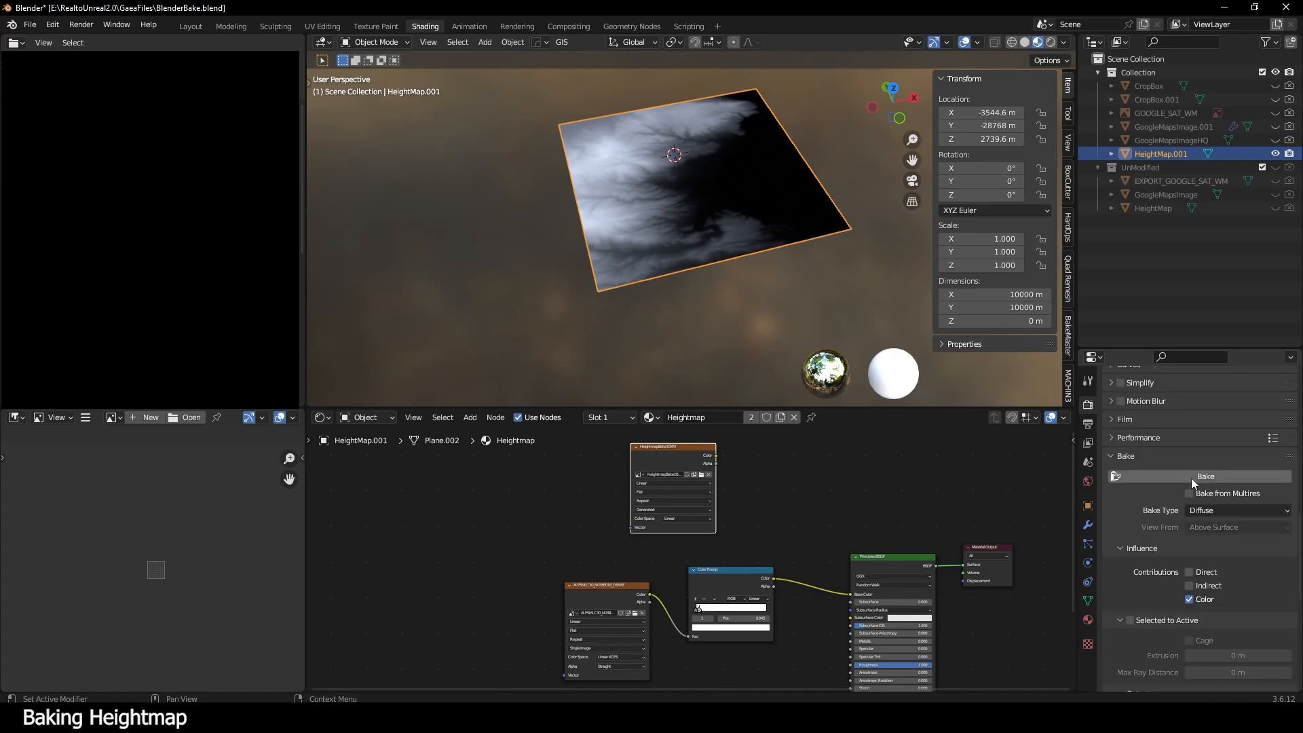
{"action": "left_click", "coordinate": [1192, 478]}
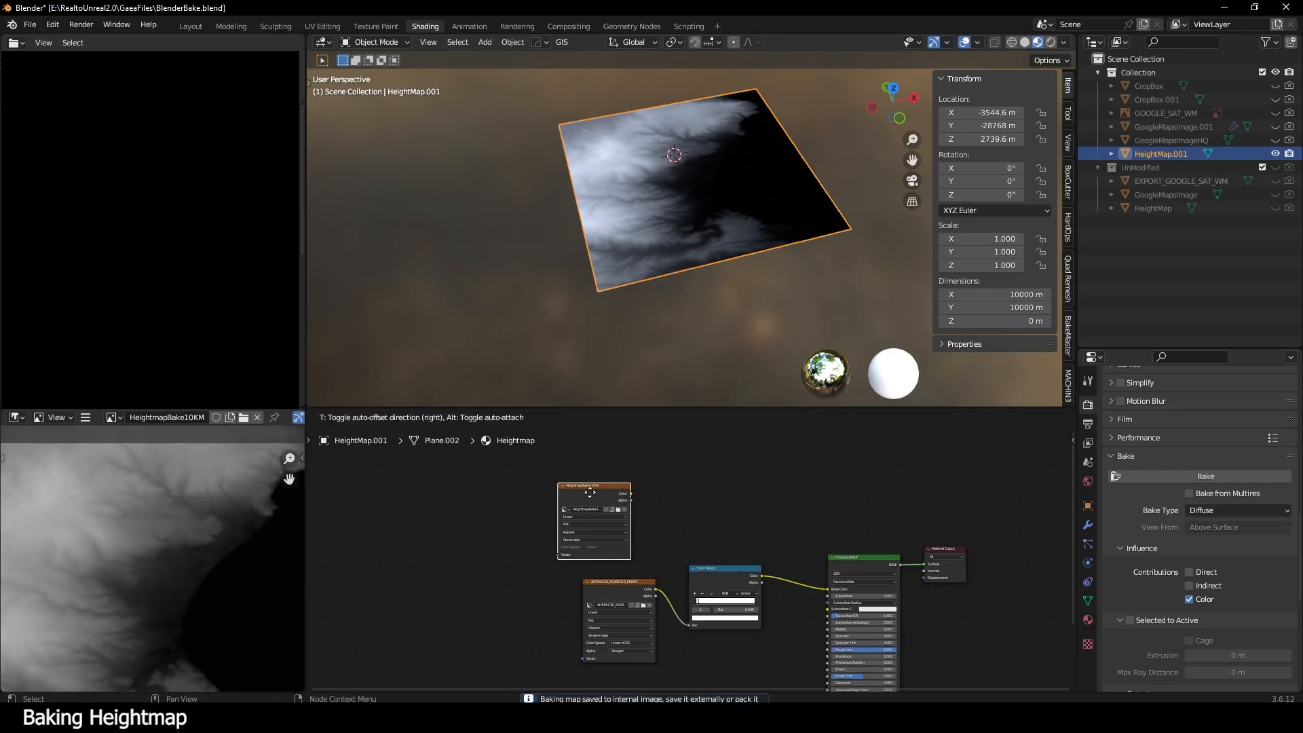
- Connect the HeightmapBake10KM color output directly to Base Color and move the Color Ramp out of the way
{"action": "left_click_drag", "start_coordinate": [619, 506], "coordinate": [690, 623]}
{"action": "left_click_drag", "start_coordinate": [631, 585], "coordinate": [569, 611]}
{"action": "left_click_drag", "start_coordinate": [727, 567], "coordinate": [735, 508]}
{"action": "left_click_drag", "start_coordinate": [584, 498], "coordinate": [828, 589]}
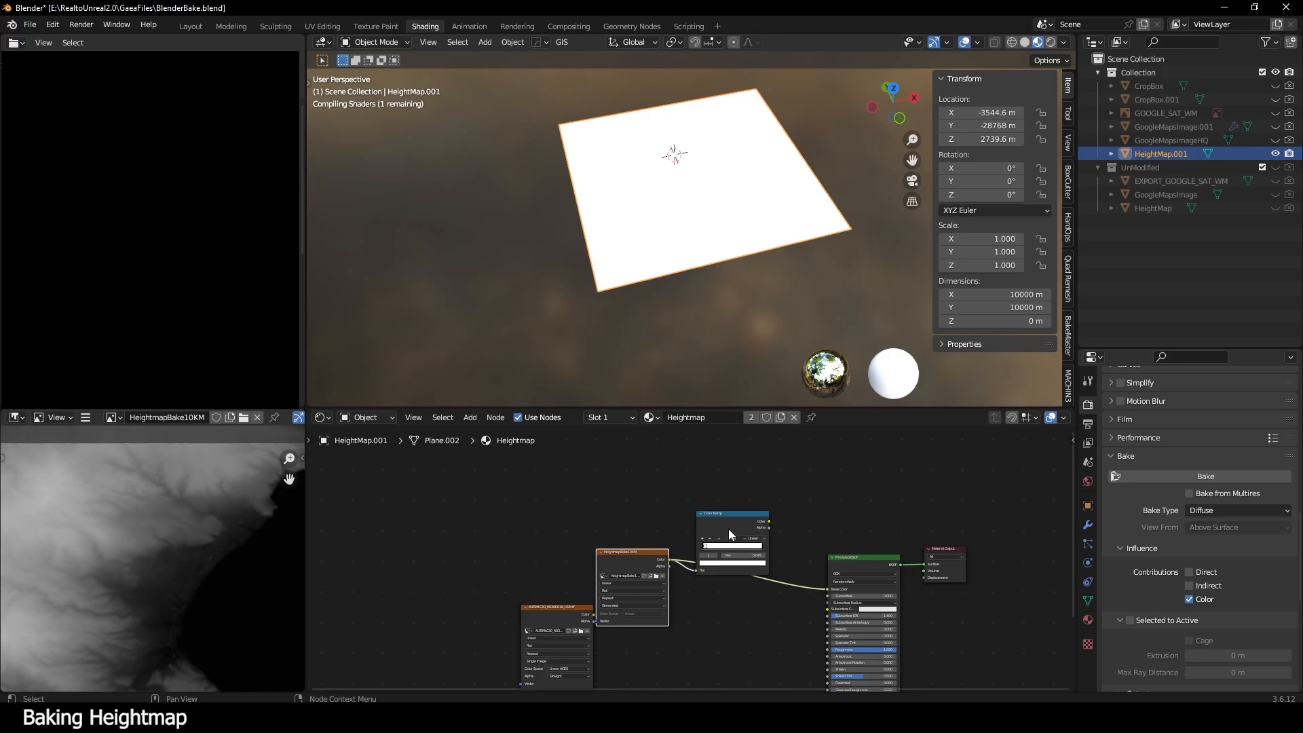
{"action": "left_click_drag", "start_coordinate": [728, 528], "coordinate": [624, 475]}
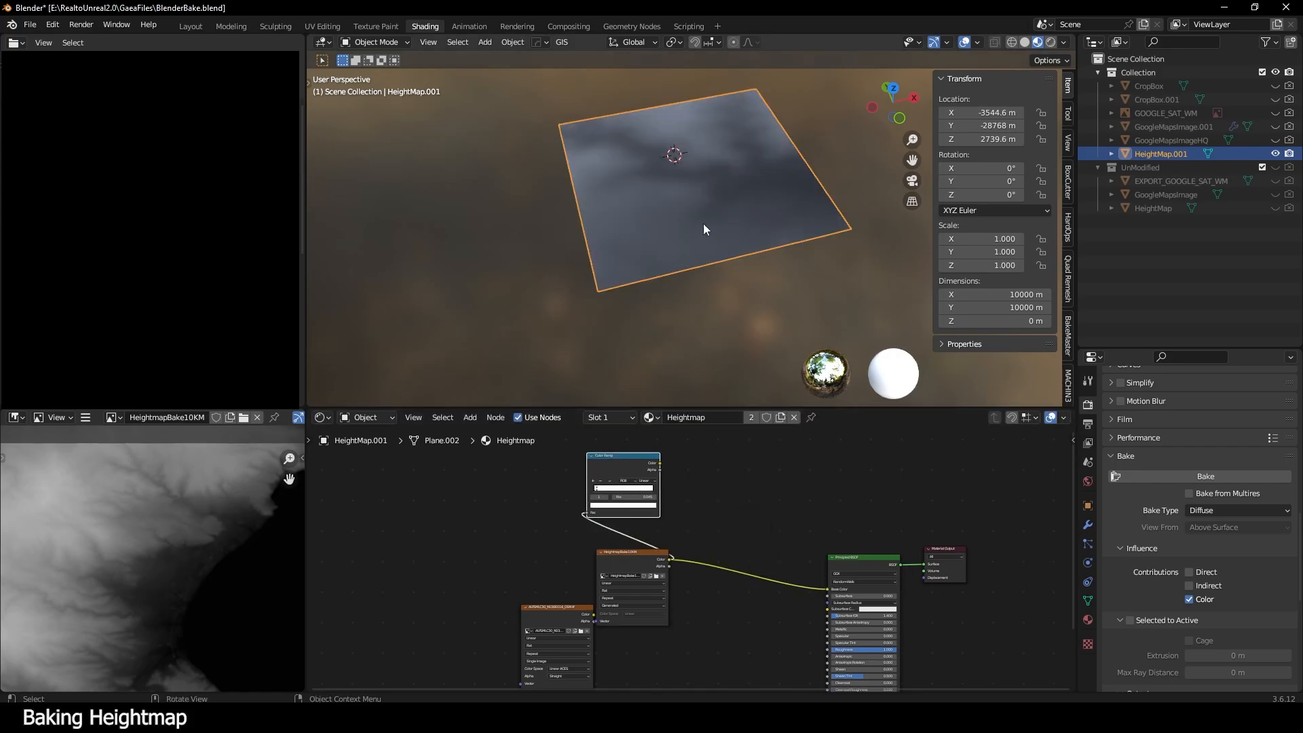
- Make BakeMap the render-active UV map, deselect the plane, and inspect the baked heightmap up close
{"action": "middle_click_drag", "start_coordinate": [701, 213], "coordinate": [767, 281]}
{"action": "left_click", "coordinate": [1089, 600]}
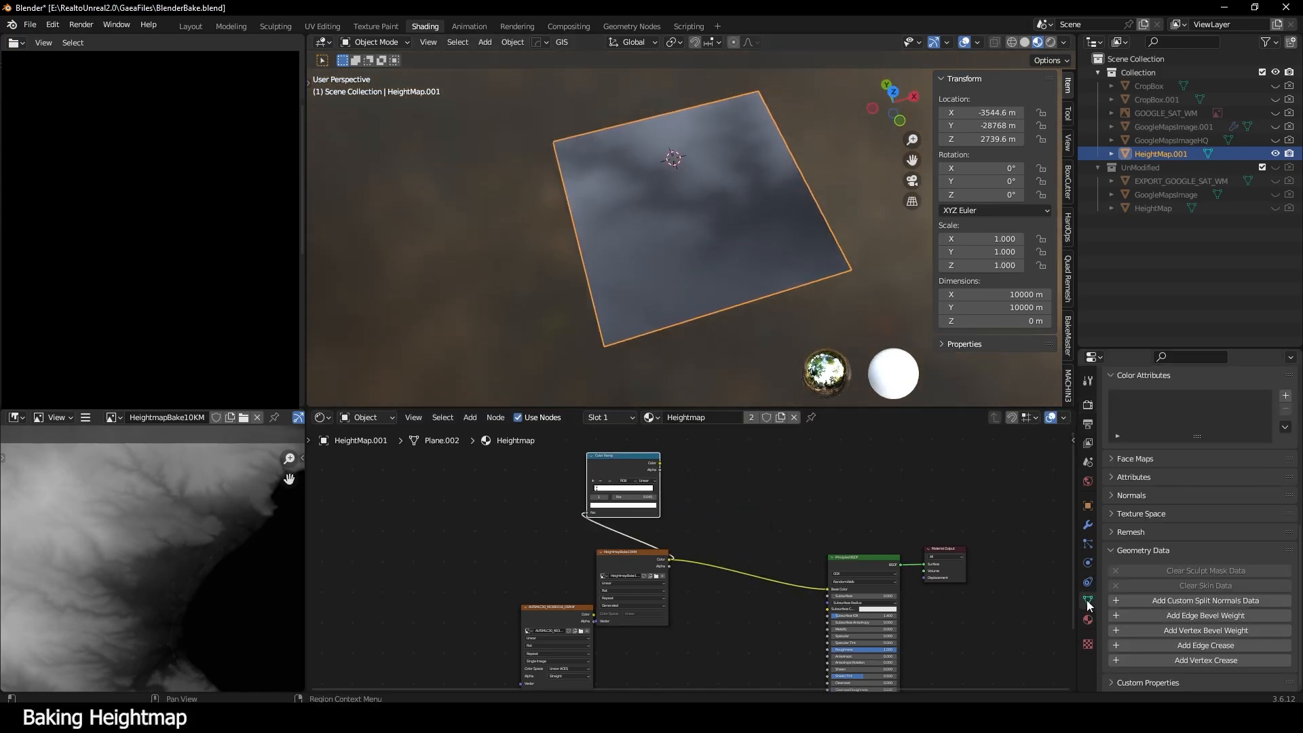
{"action": "scroll", "coordinate": [1175, 531], "scroll_direction": "up", "scroll_amount": 5}
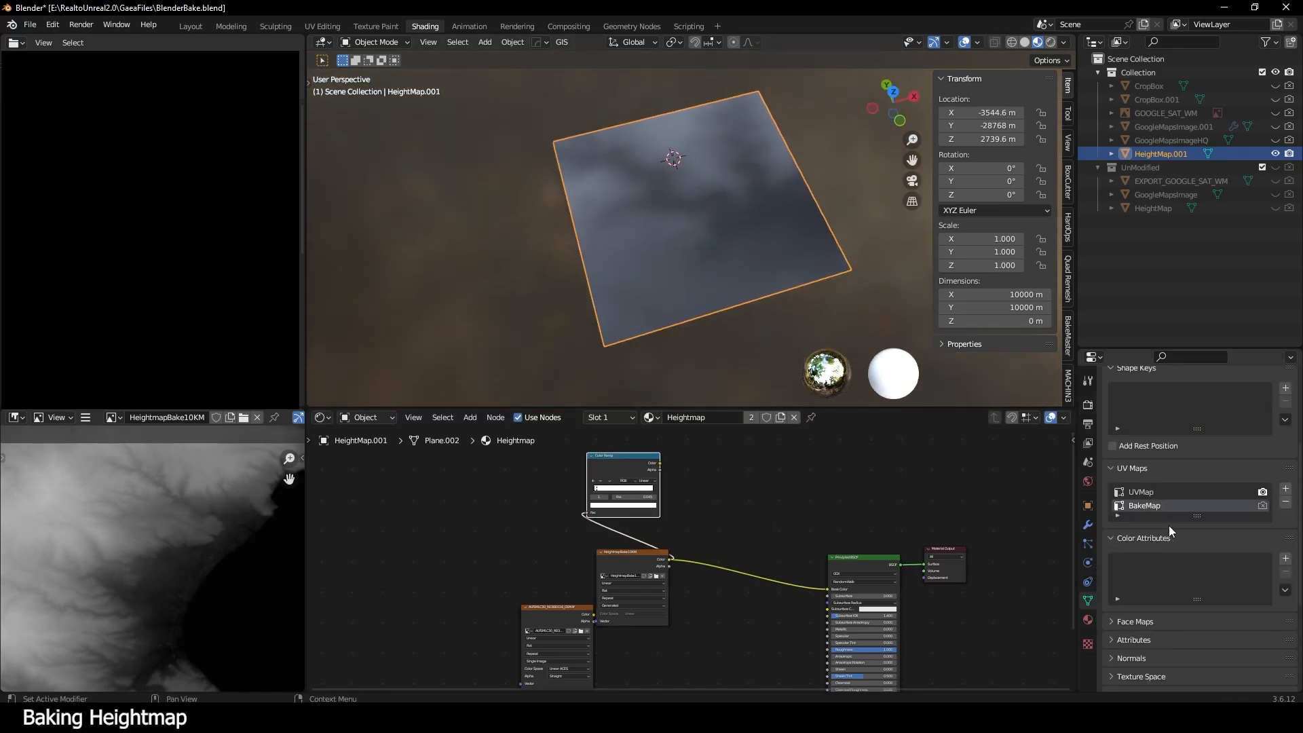
{"action": "left_click", "coordinate": [1263, 505]}
{"action": "key", "text": "alt+a"}
{"action": "scroll", "coordinate": [682, 214], "scroll_direction": "up", "scroll_amount": 1}
{"action": "middle_click_drag", "start_coordinate": [682, 214], "coordinate": [686, 254], "text": "shift"}
{"action": "scroll", "coordinate": [606, 242], "scroll_direction": "up", "scroll_amount": 4}
{"action": "middle_click_drag", "start_coordinate": [605, 242], "coordinate": [719, 273], "text": "shift"}
{"action": "scroll", "coordinate": [629, 232], "scroll_direction": "down", "scroll_amount": 3}
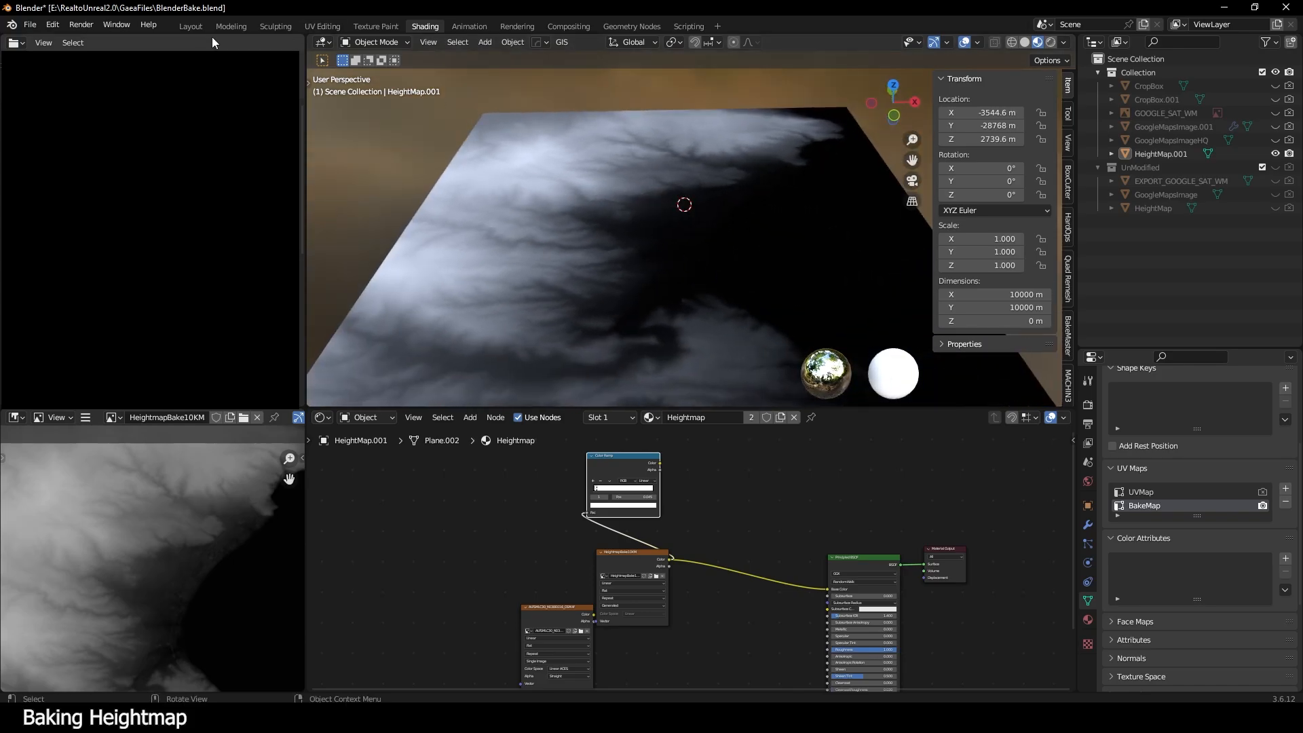
- Switch to the Layout workspace and view the scene
{"action": "left_click", "coordinate": [190, 25]}
{"action": "mouse_move", "coordinate": [559, 315]}
{"action": "middle_mouse_down"}
{"action": "mouse_move", "coordinate": [454, 313]}
{"action": "mouse_move", "coordinate": [506, 350]}
{"action": "mouse_move", "coordinate": [500, 315]}
{"action": "middle_mouse_up"}
{"action": "scroll", "coordinate": [500, 315], "scroll_direction": "down", "scroll_amount": 1}
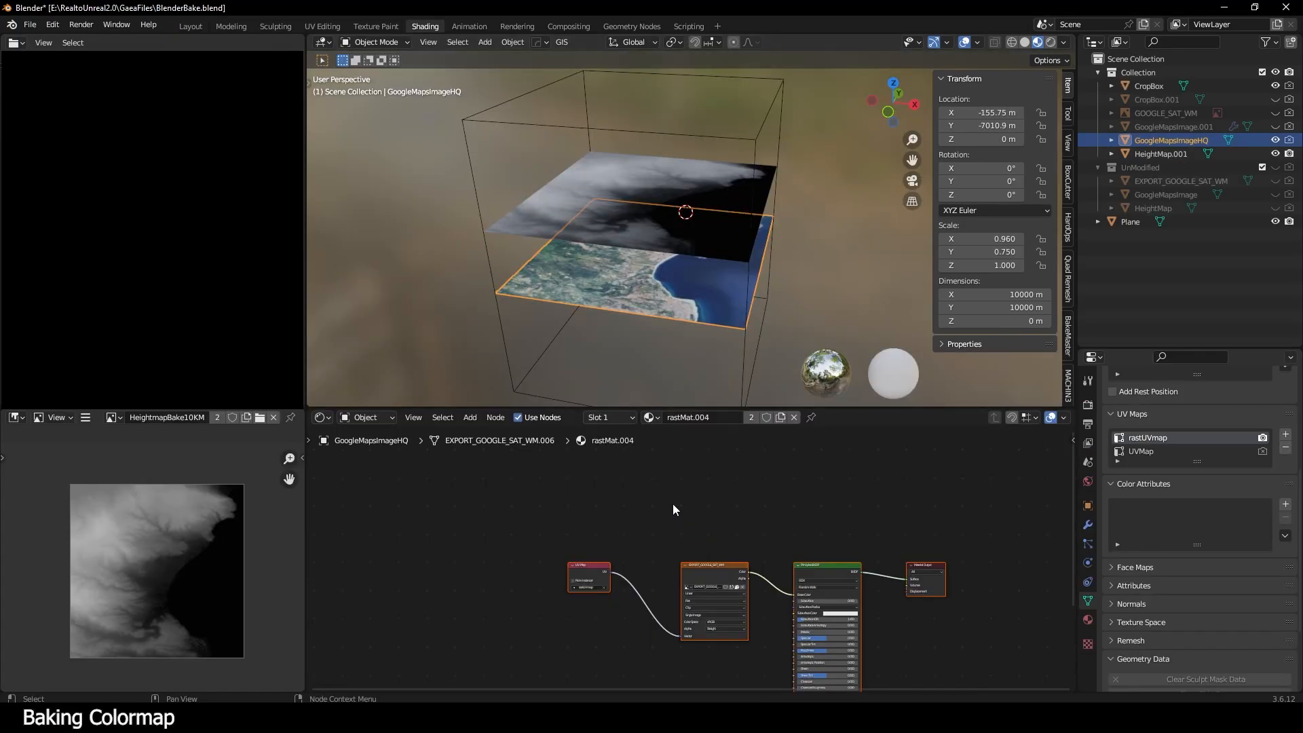
- Add an Image Texture node above the existing nodes in the satellite plane's rastMat.004 material
{"action": "left_click", "coordinate": [665, 505]}
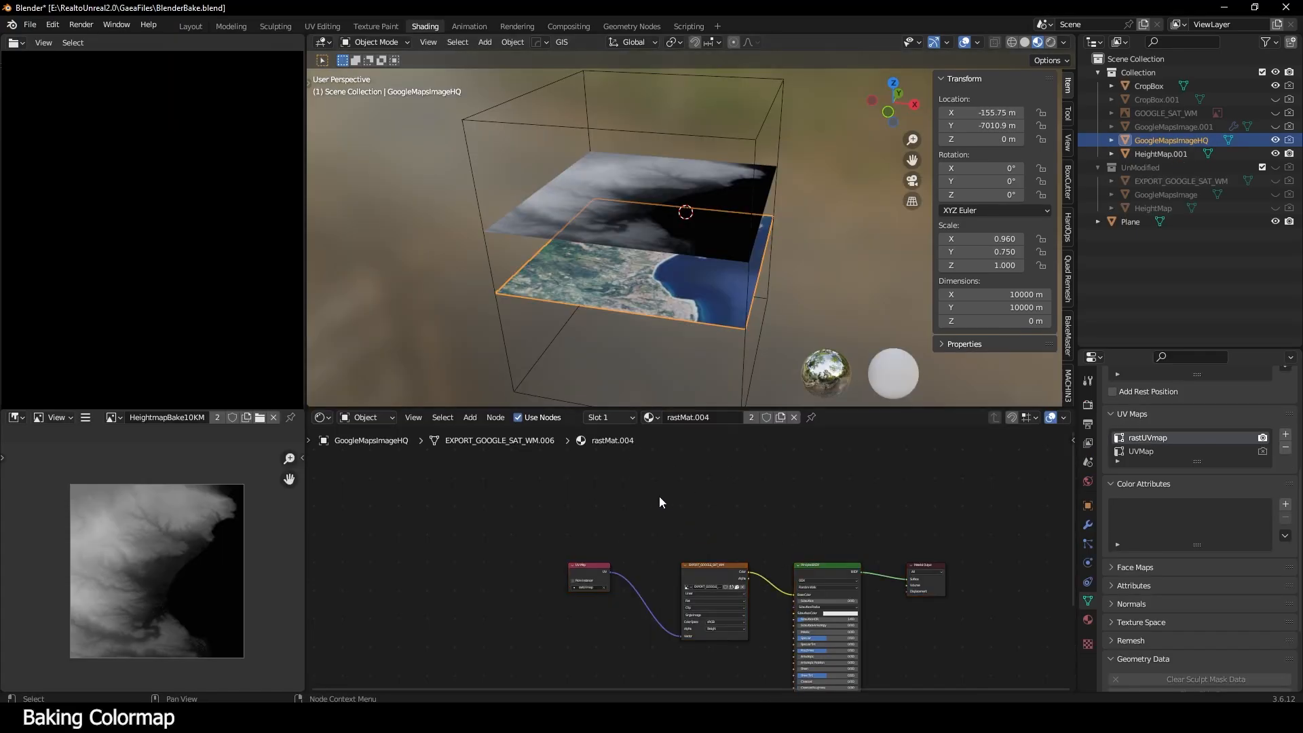
{"action": "right_click", "coordinate": [671, 497]}
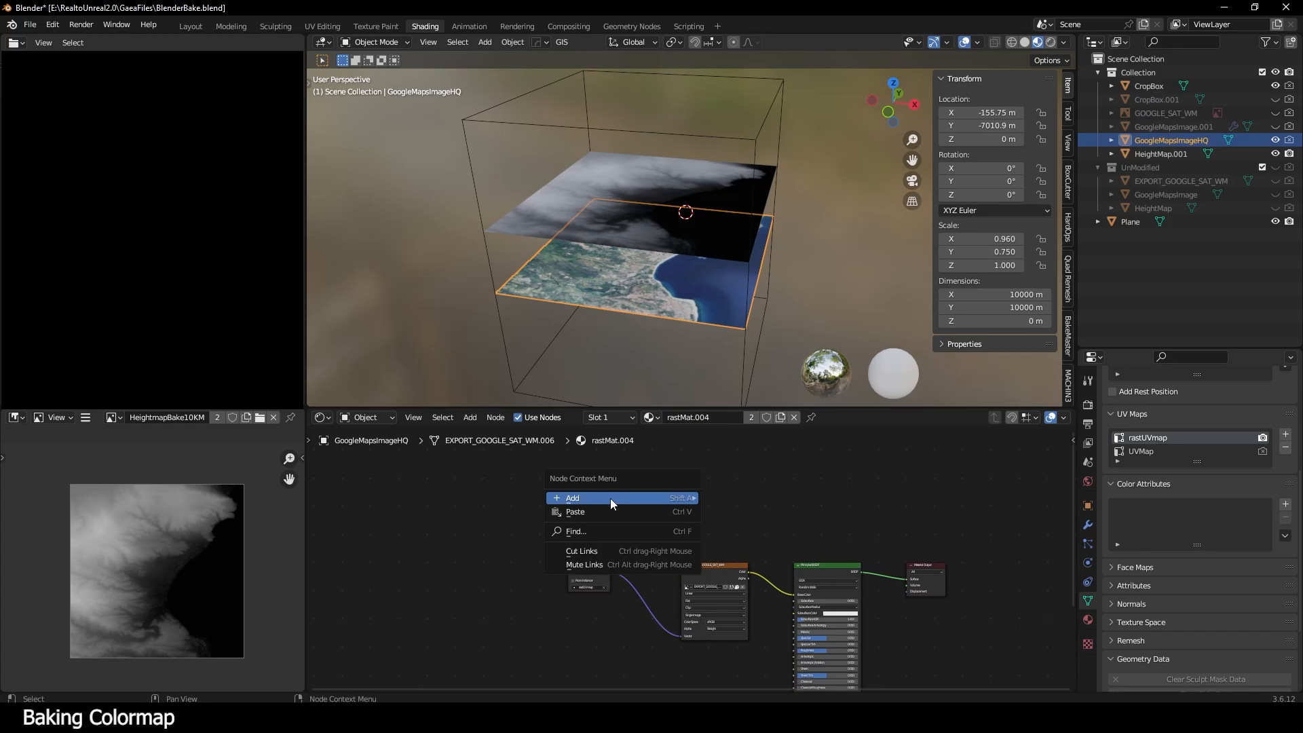
{"action": "mouse_move", "coordinate": [610, 499]}
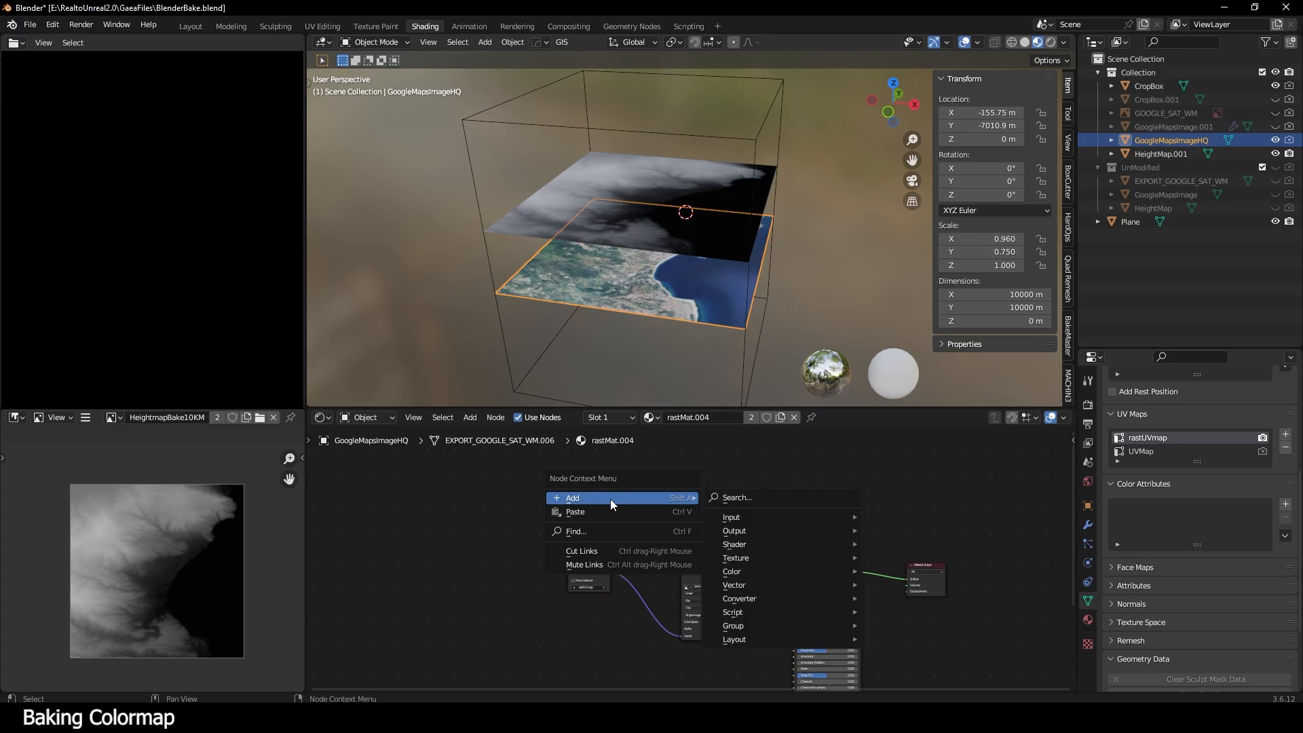
{"action": "left_click", "coordinate": [758, 503]}
{"action": "type", "text": "image"}
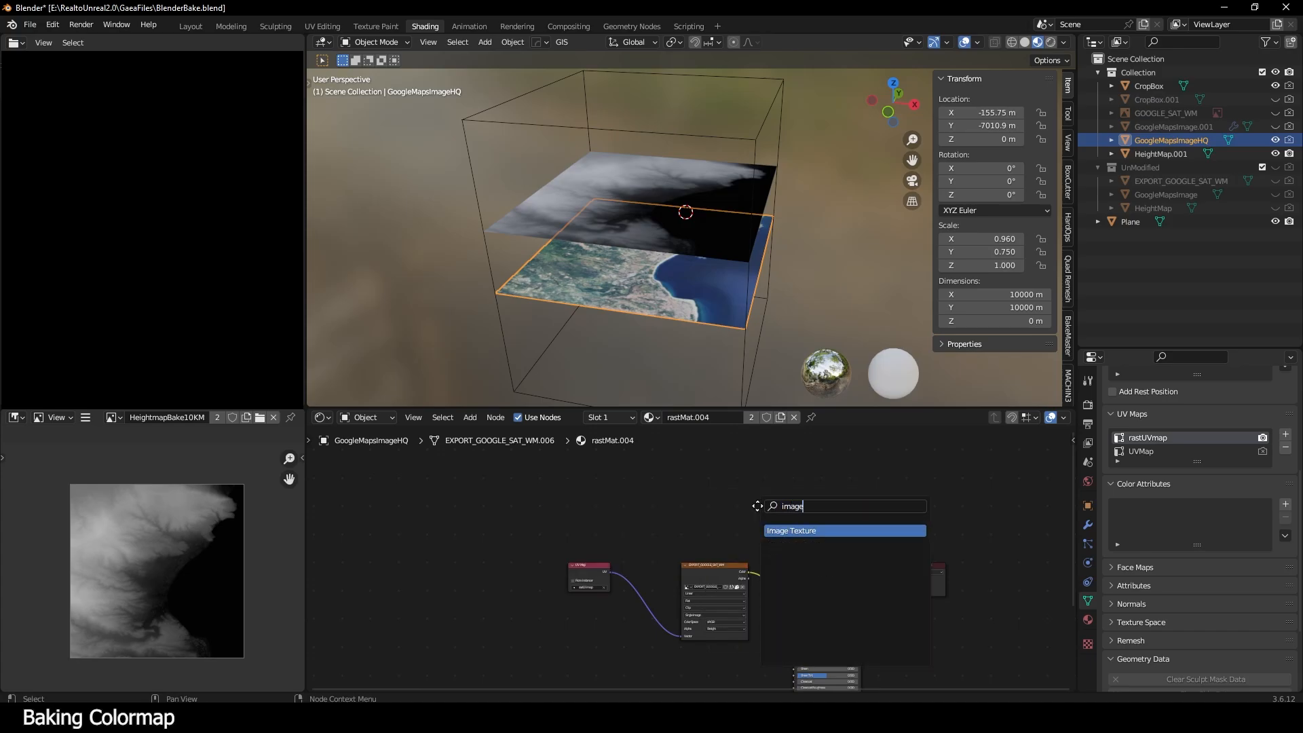
{"action": "key", "text": "Return"}
{"action": "left_click", "coordinate": [633, 475]}
{"action": "scroll", "coordinate": [686, 528], "scroll_direction": "up", "scroll_amount": 5}
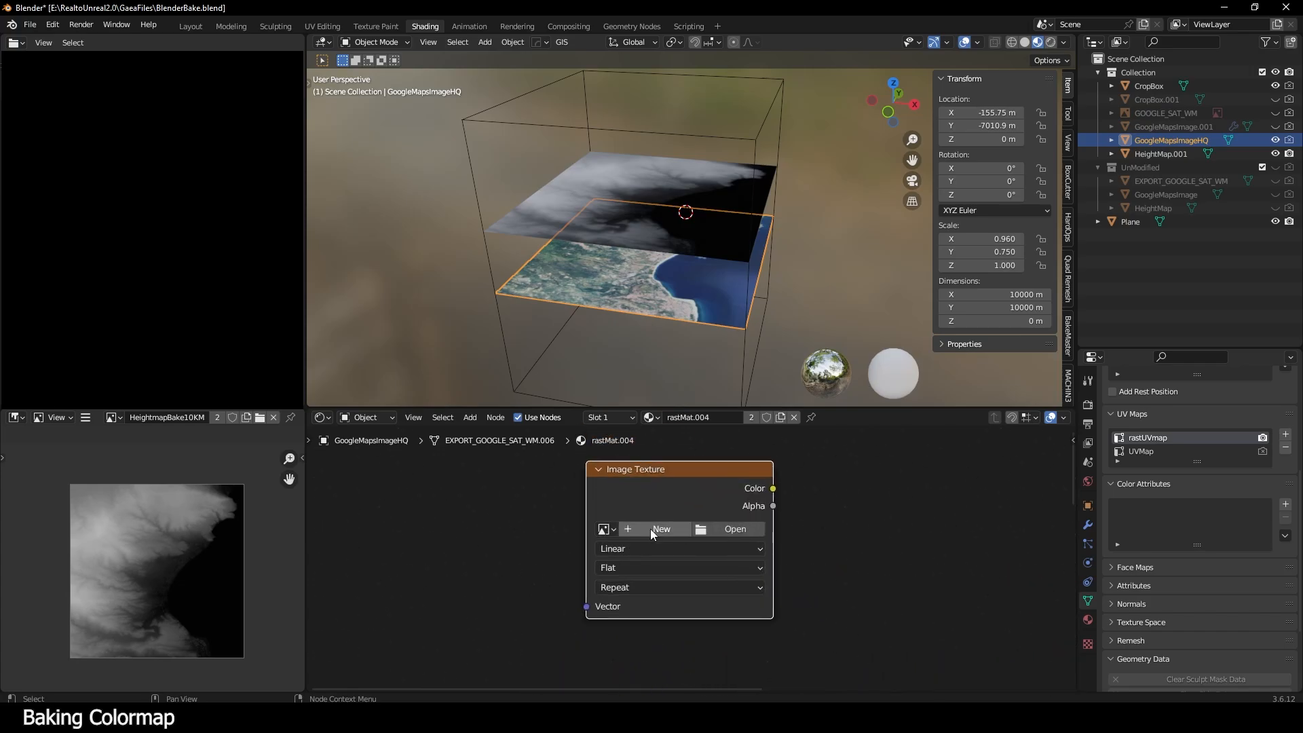
- Create a new image named ColorMap10km, 2048 px wide and high, in the unconnected Image Texture node
{"action": "left_click", "coordinate": [650, 530]}
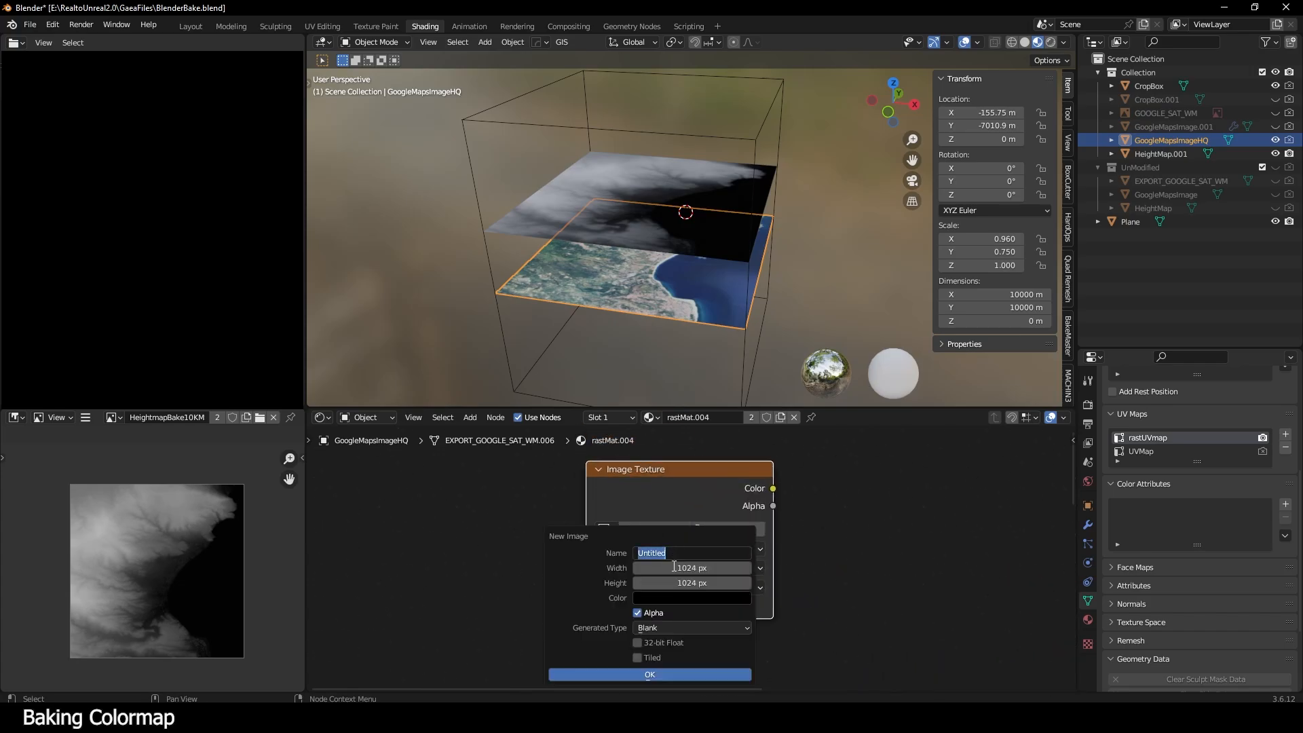
{"action": "type", "text": "ColorMap10km"}
{"action": "key", "text": "Return"}
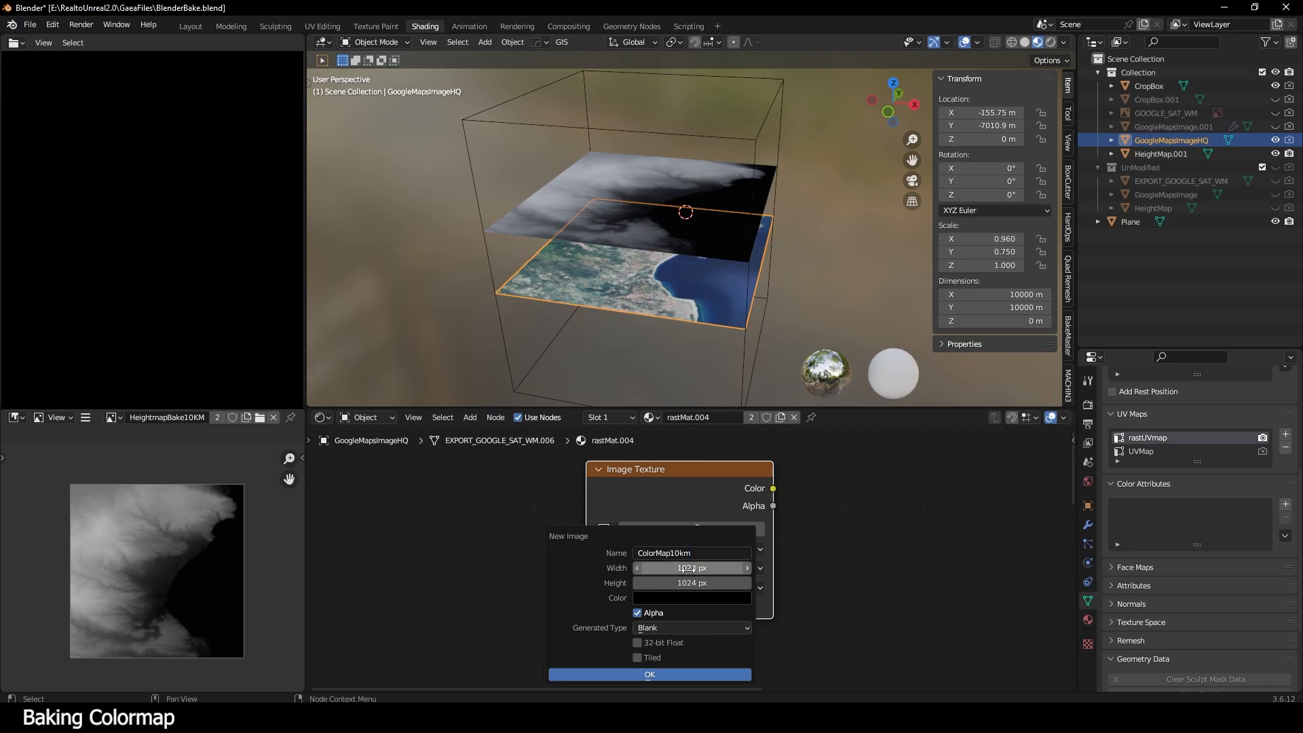
{"action": "left_click", "coordinate": [688, 569]}
{"action": "left_click", "coordinate": [712, 570]}
{"action": "left_click", "coordinate": [712, 582]}
{"action": "left_click", "coordinate": [709, 569]}
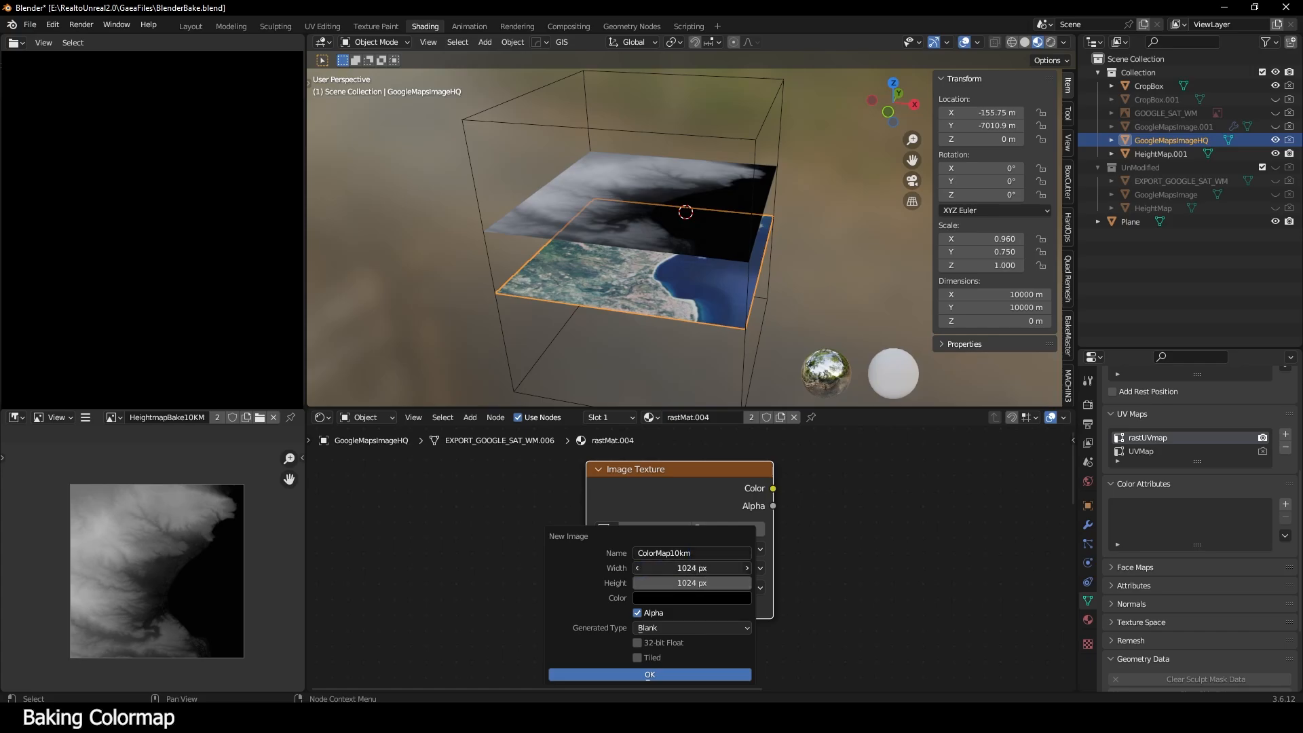
{"action": "left_click", "coordinate": [711, 568]}
{"action": "left_click_drag", "start_coordinate": [711, 569], "coordinate": [585, 578]}
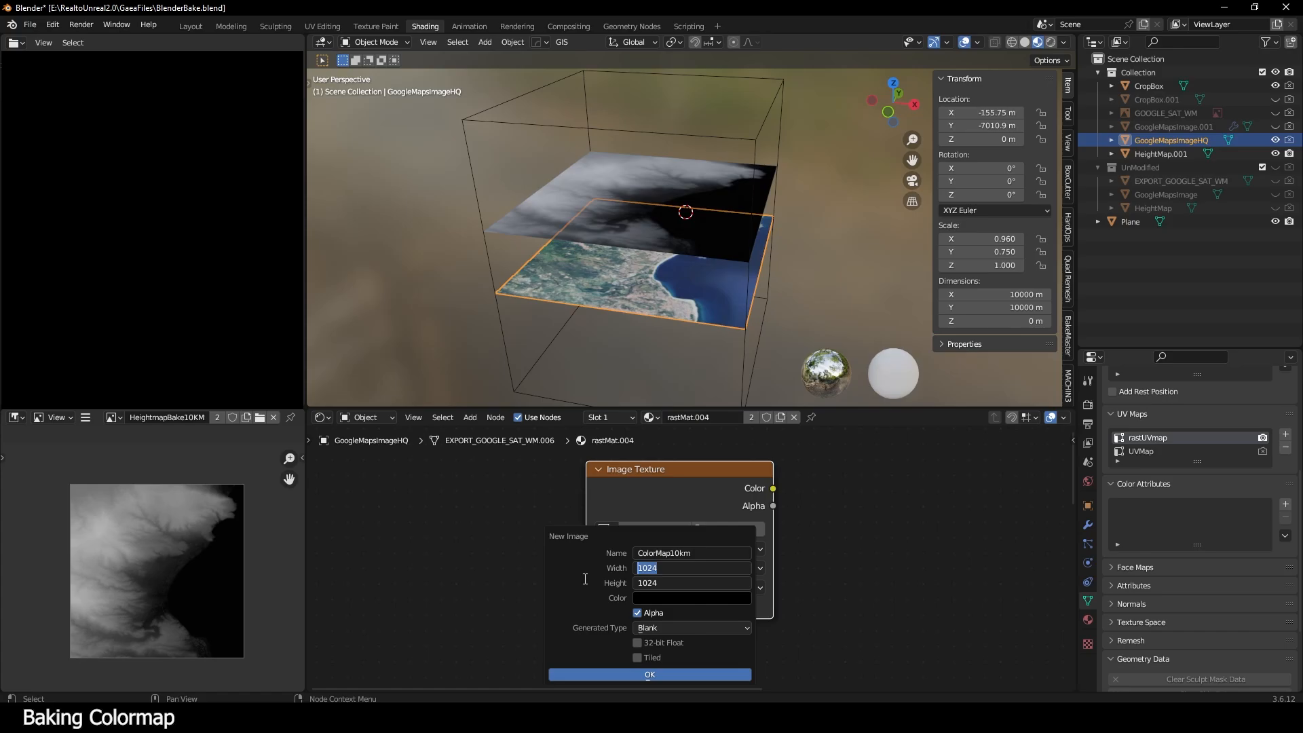
{"action": "type", "text": "2048"}
{"action": "key", "text": "Return"}
{"action": "left_click", "coordinate": [662, 674]}
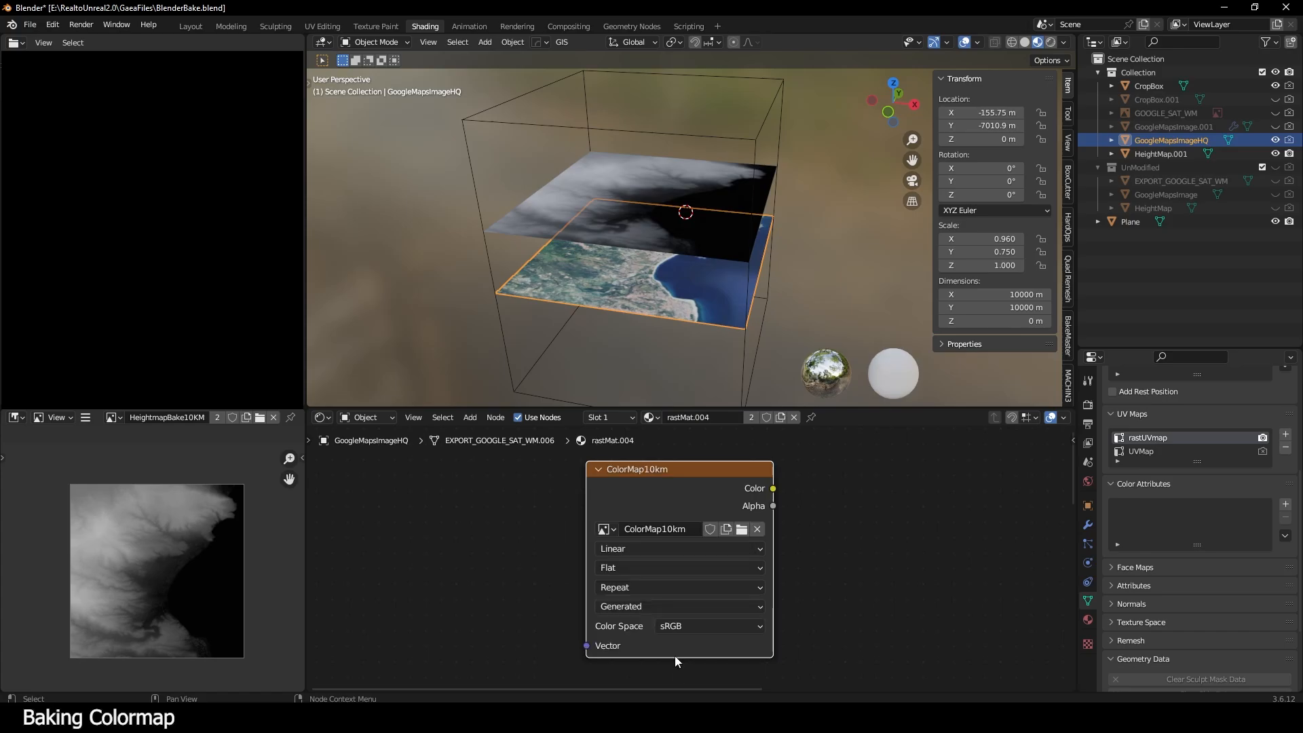
- Make UVMap the satellite plane's active UV map, switch to the UV Editing workspace, and unwrap the plane in top view
{"action": "scroll", "coordinate": [674, 656], "scroll_direction": "down", "scroll_amount": 10}
{"action": "middle_click_drag", "start_coordinate": [675, 656], "coordinate": [633, 604]}
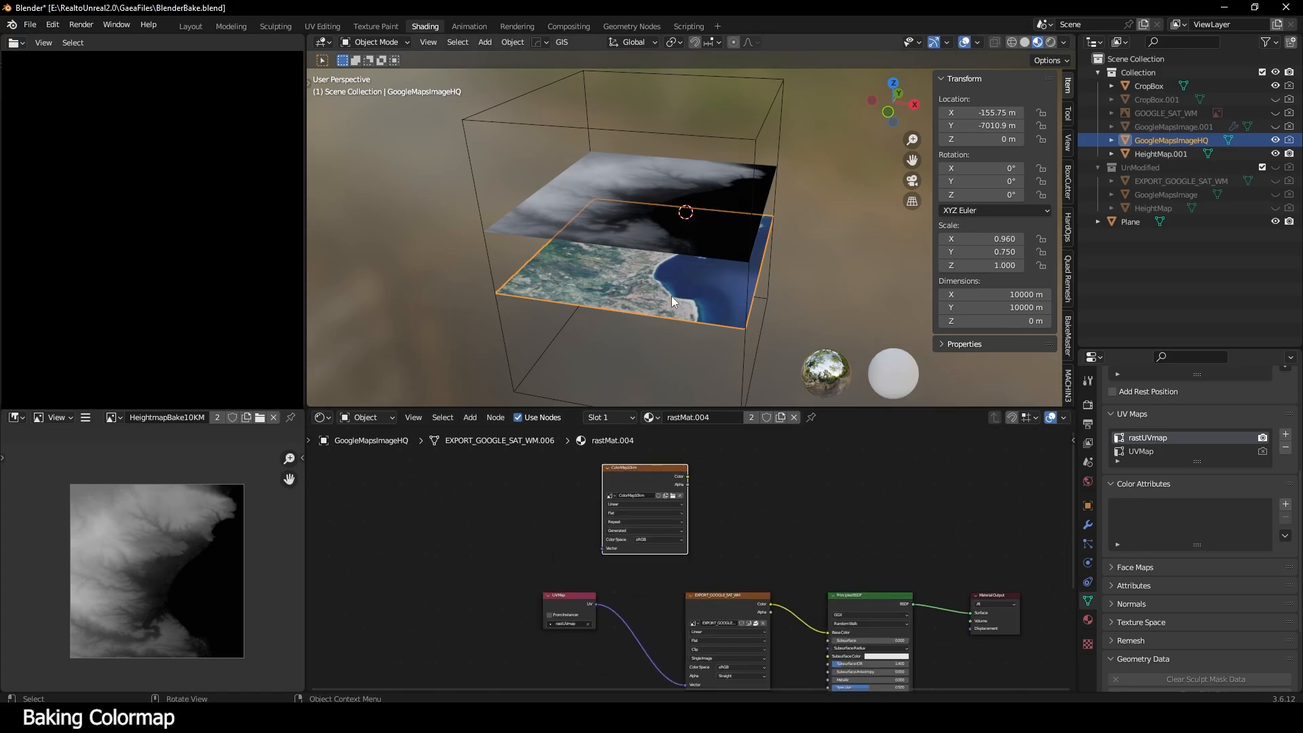
{"action": "left_click", "coordinate": [1162, 451]}
{"action": "left_click", "coordinate": [322, 26]}
{"action": "left_click", "coordinate": [892, 88]}
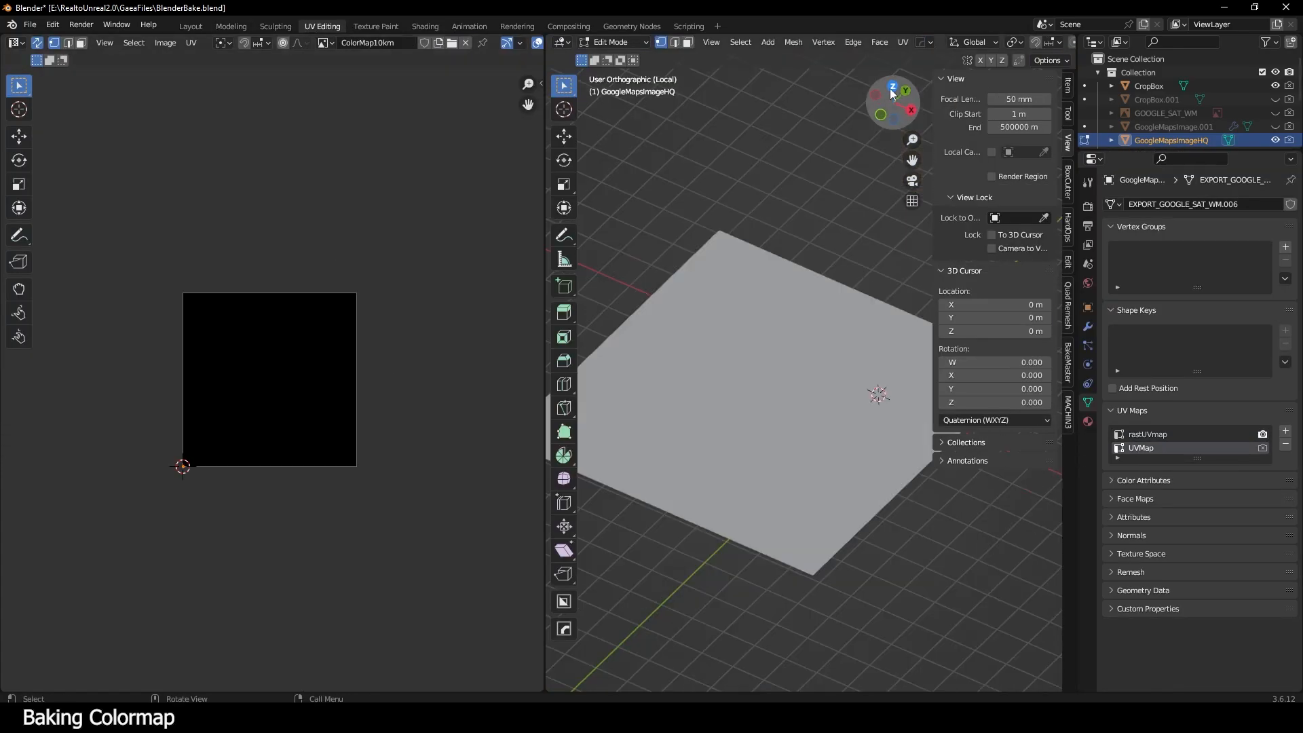
{"action": "key", "text": "u"}
{"action": "left_click", "coordinate": [450, 404]}
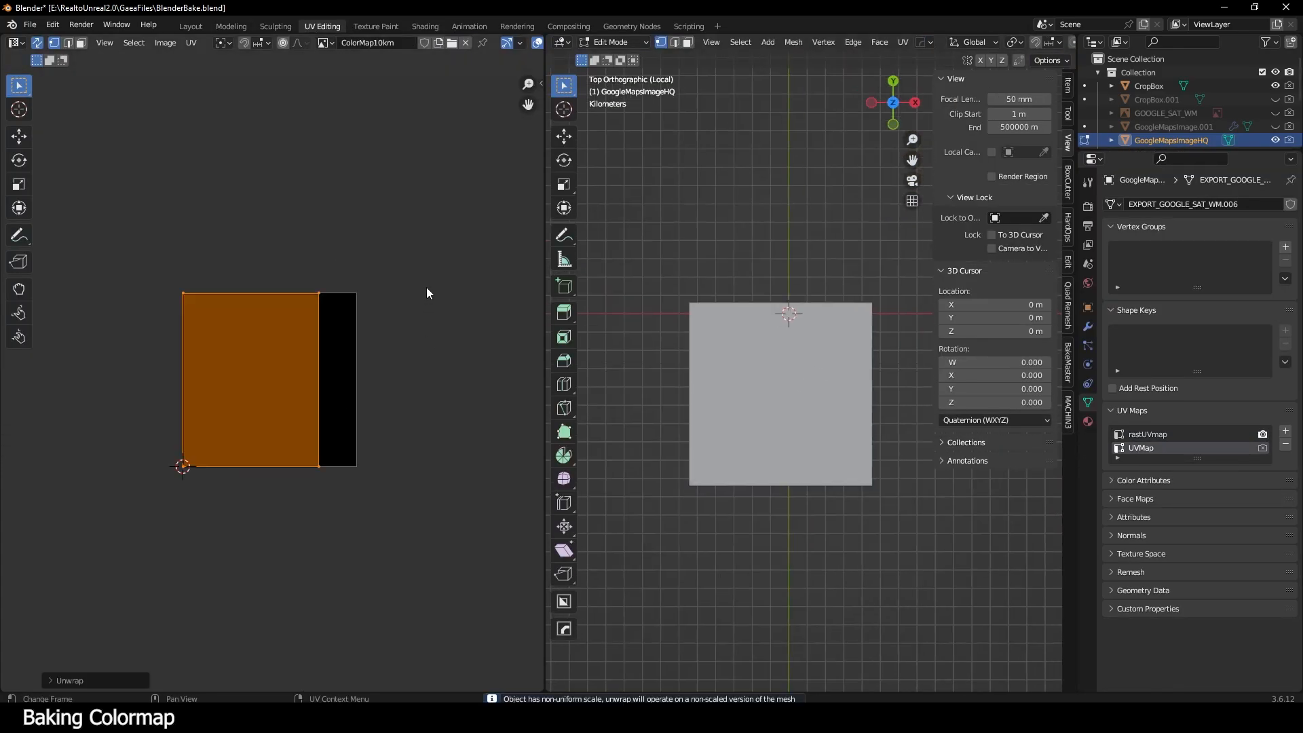
- Move the two right-hand UV vertices of UVMap along X towards the image's edge
{"action": "left_click", "coordinate": [428, 291]}
{"action": "left_click", "coordinate": [1167, 434]}
{"action": "left_click", "coordinate": [1163, 448]}
{"action": "key", "text": "a"}
{"action": "left_click_drag", "start_coordinate": [405, 261], "coordinate": [317, 515]}
{"action": "scroll", "coordinate": [278, 384], "scroll_direction": "up", "scroll_amount": 4}
{"action": "key", "text": "g"}
{"action": "key", "text": "x"}
{"action": "left_click", "coordinate": [323, 431]}
- Align the right-hand UV vertices with the image border along X so the UVs fill the square, and select all UVs
{"action": "middle_click_drag", "start_coordinate": [439, 468], "coordinate": [334, 428]}
{"action": "scroll", "coordinate": [322, 430], "scroll_direction": "up", "scroll_amount": 4}
{"action": "key", "text": "g"}
{"action": "key", "text": "x"}
{"action": "left_click", "coordinate": [492, 407]}
{"action": "scroll", "coordinate": [466, 382], "scroll_direction": "down", "scroll_amount": 3}
{"action": "scroll", "coordinate": [345, 430], "scroll_direction": "down", "scroll_amount": 5}
{"action": "middle_click_drag", "start_coordinate": [236, 412], "coordinate": [288, 452], "text": "shift"}
{"action": "key", "text": "a"}
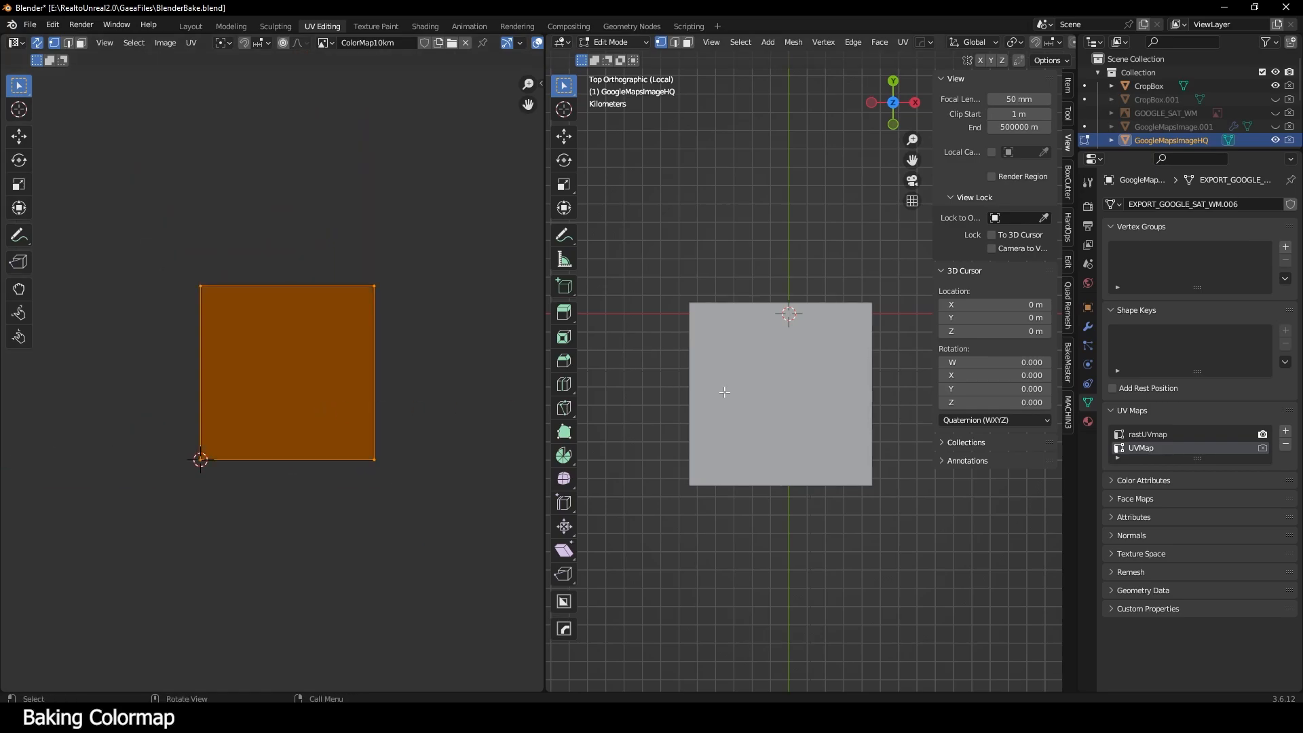
{"action": "scroll", "coordinate": [755, 378], "scroll_direction": "up", "scroll_amount": 2}
{"action": "scroll", "coordinate": [357, 292], "scroll_direction": "up", "scroll_amount": 7}
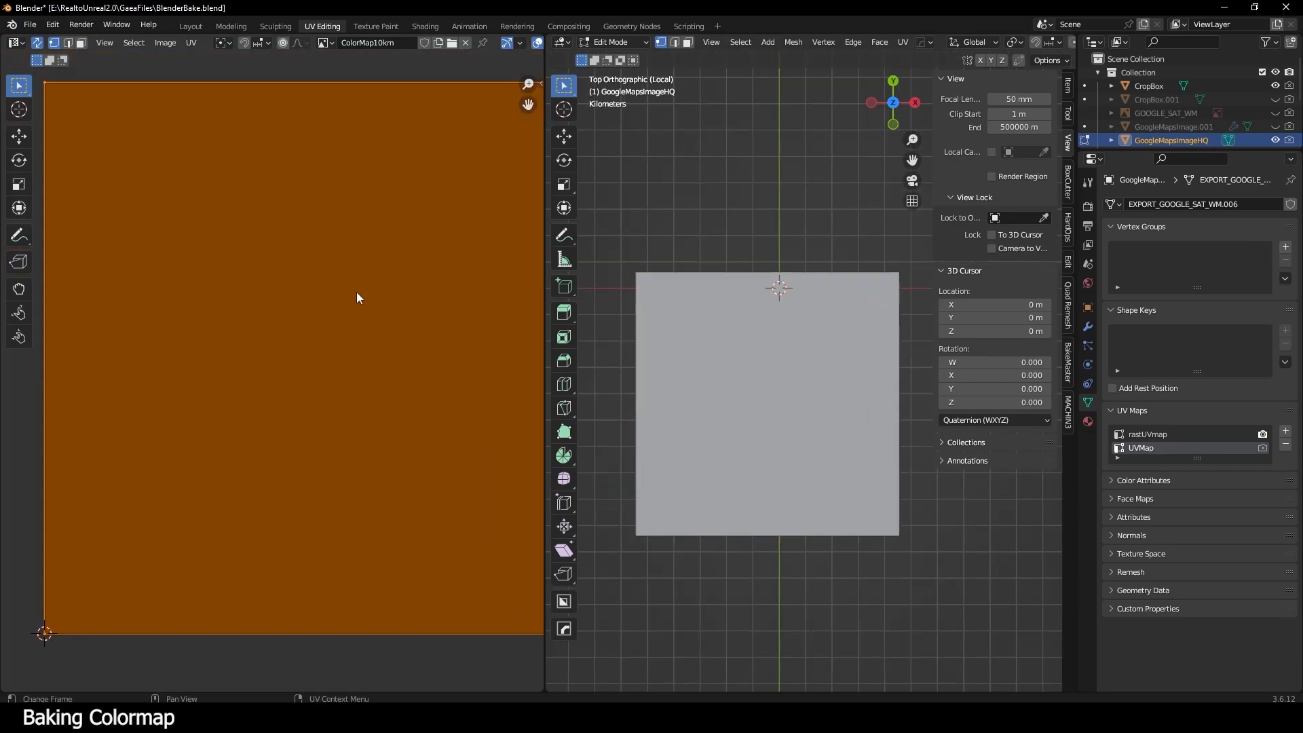
{"action": "scroll", "coordinate": [357, 292], "scroll_direction": "down", "scroll_amount": 3}
{"action": "middle_click_drag", "start_coordinate": [448, 341], "coordinate": [395, 349]}
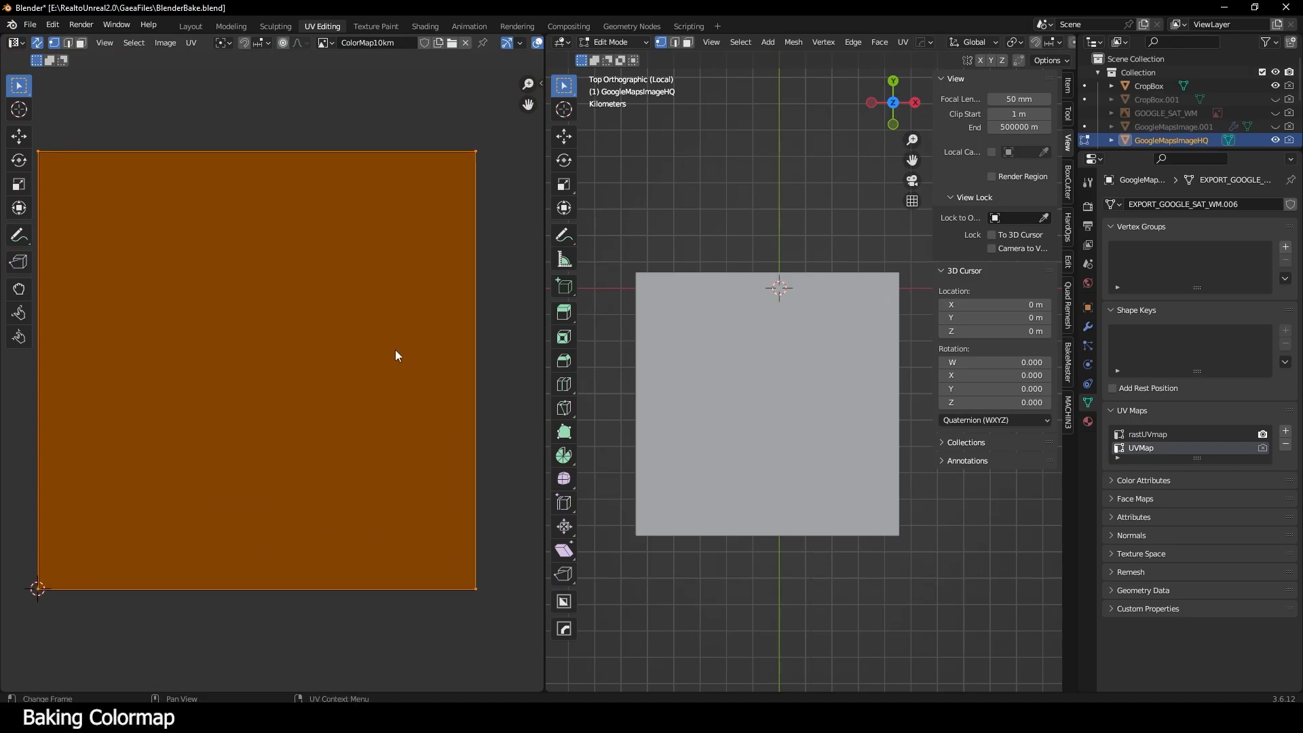
{"action": "left_click", "coordinate": [193, 43]}
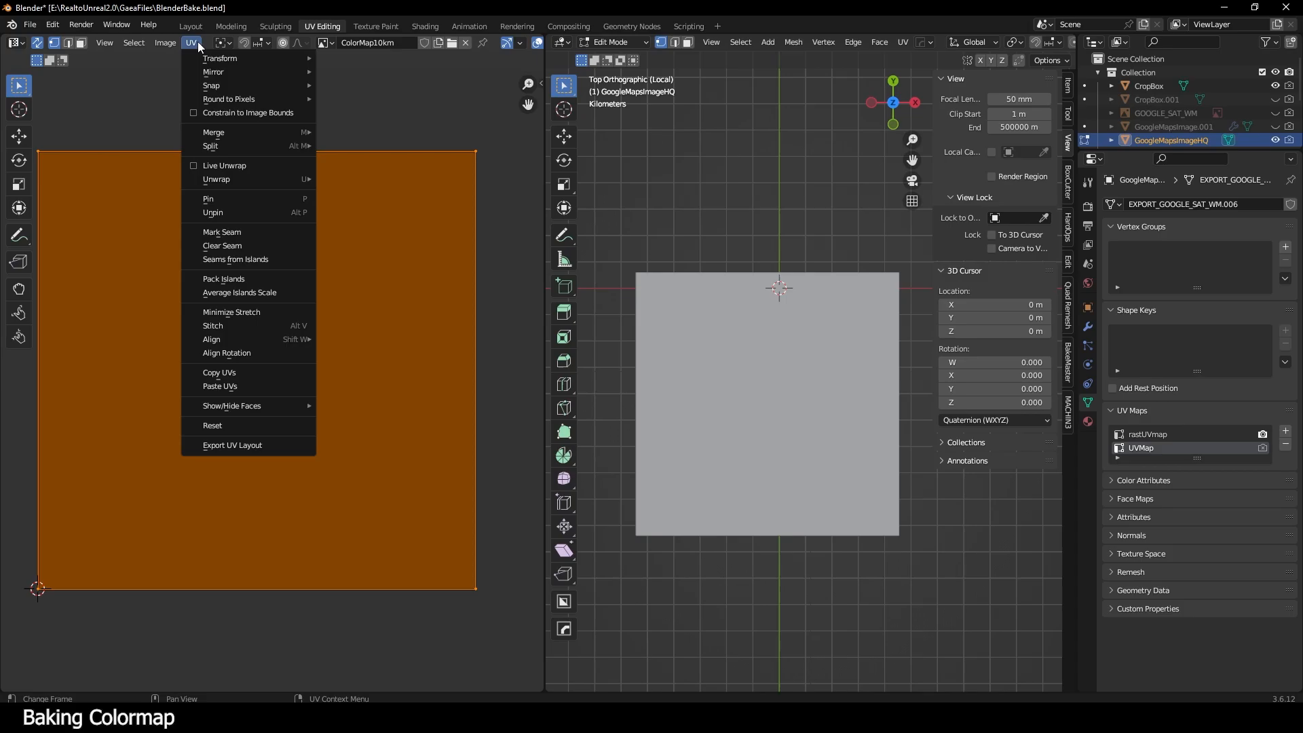
{"action": "left_click", "coordinate": [198, 42]}
{"action": "scroll", "coordinate": [409, 337], "scroll_direction": "down", "scroll_amount": 2}
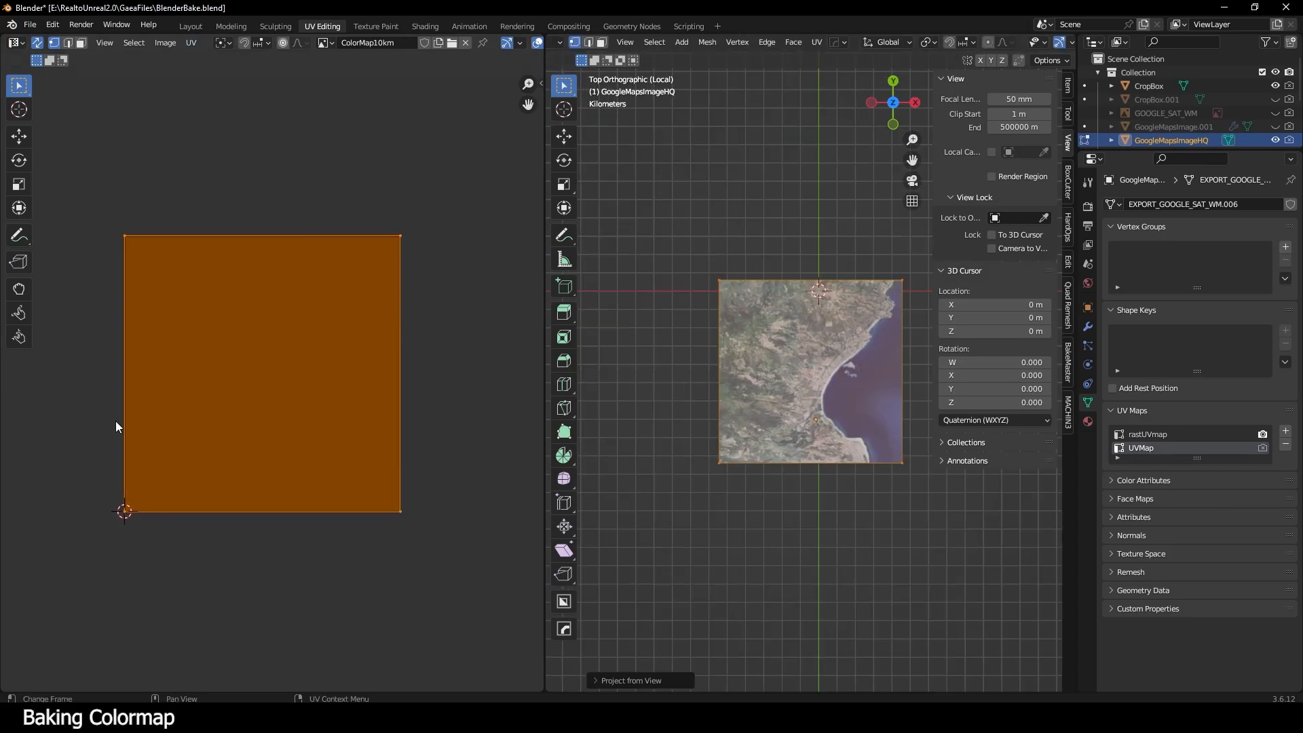
- Check which plane edge the UV square's upper edge matches, and rotate all UVs a quarter turn counterclockwise
{"action": "left_click_drag", "start_coordinate": [480, 178], "coordinate": [95, 268]}
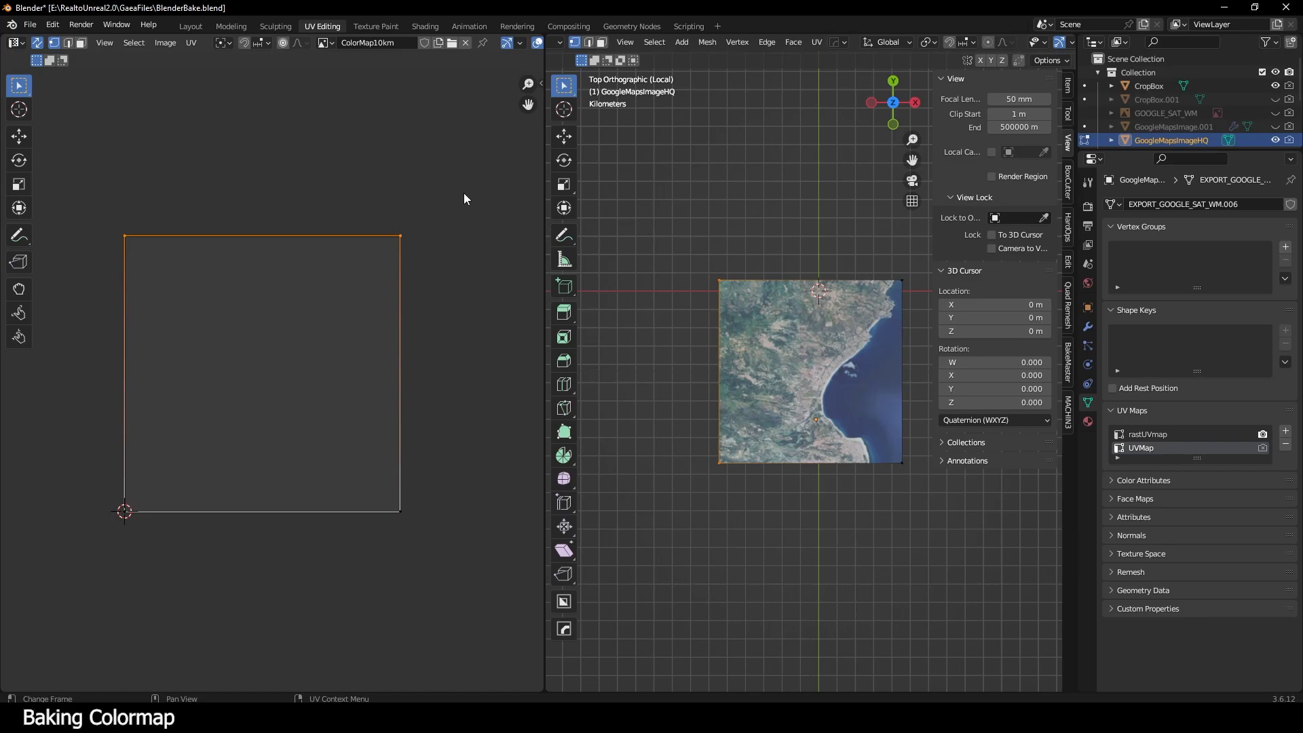
{"action": "key", "text": "a"}
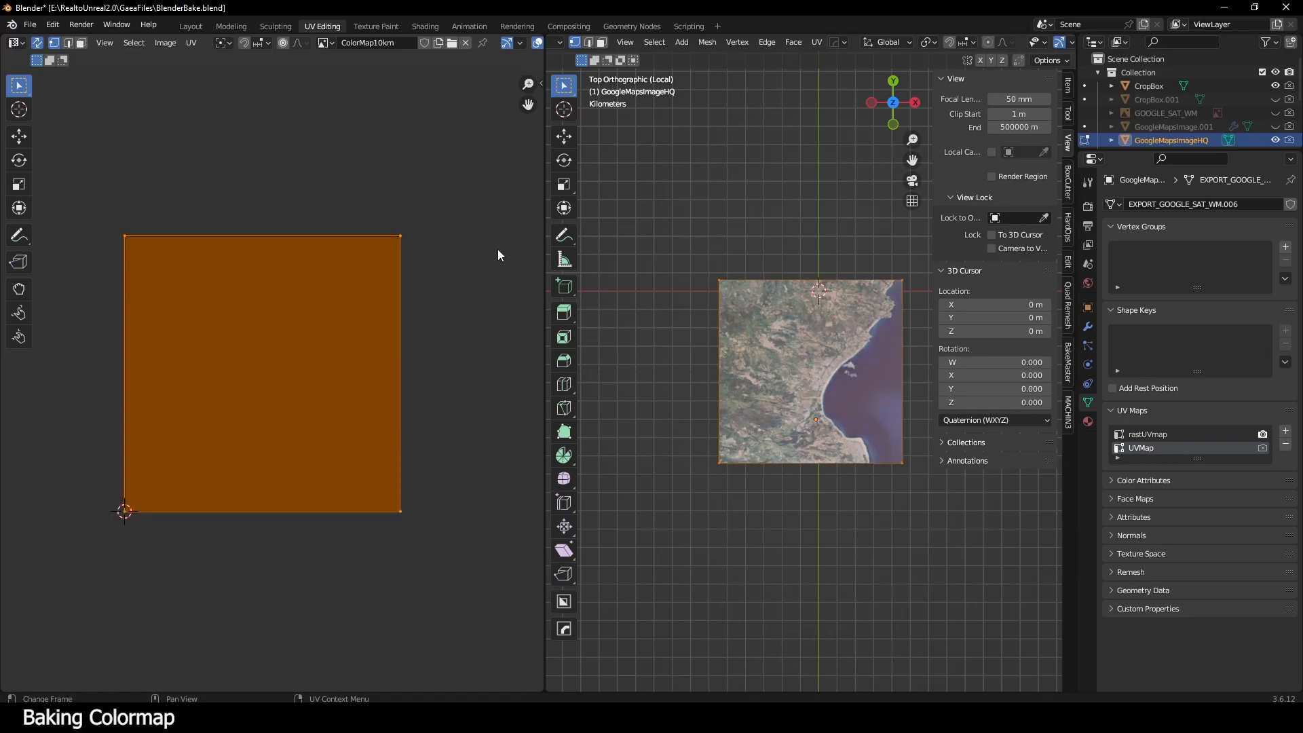
{"action": "key", "text": "r"}
{"action": "left_click", "coordinate": [174, 201]}
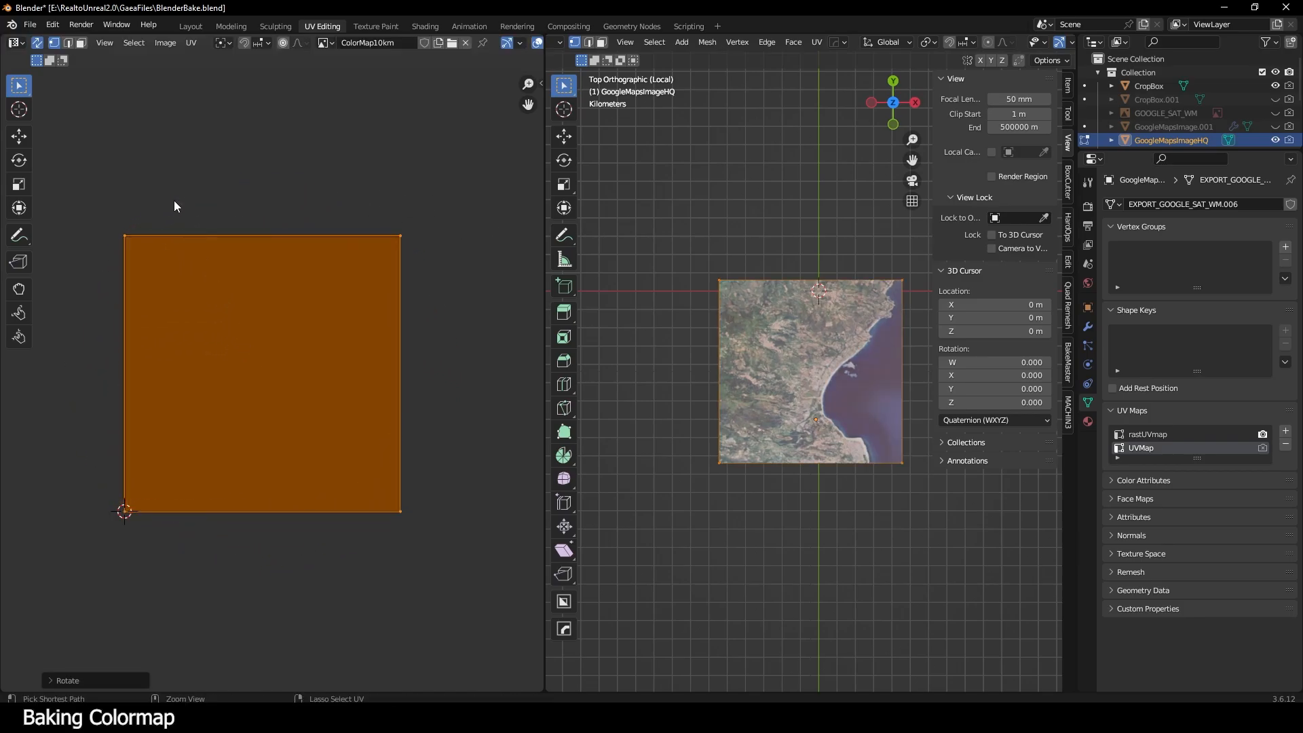
{"action": "left_click", "coordinate": [457, 275]}
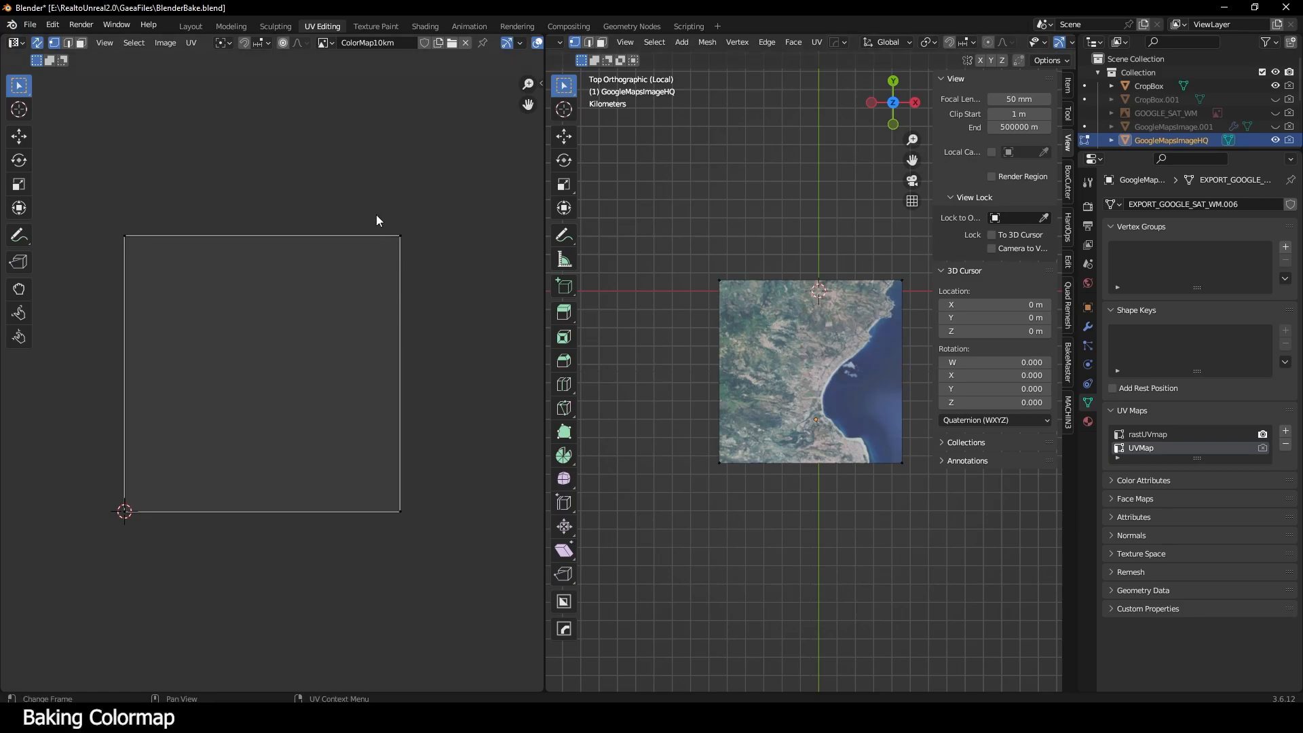
{"action": "key", "text": "a"}
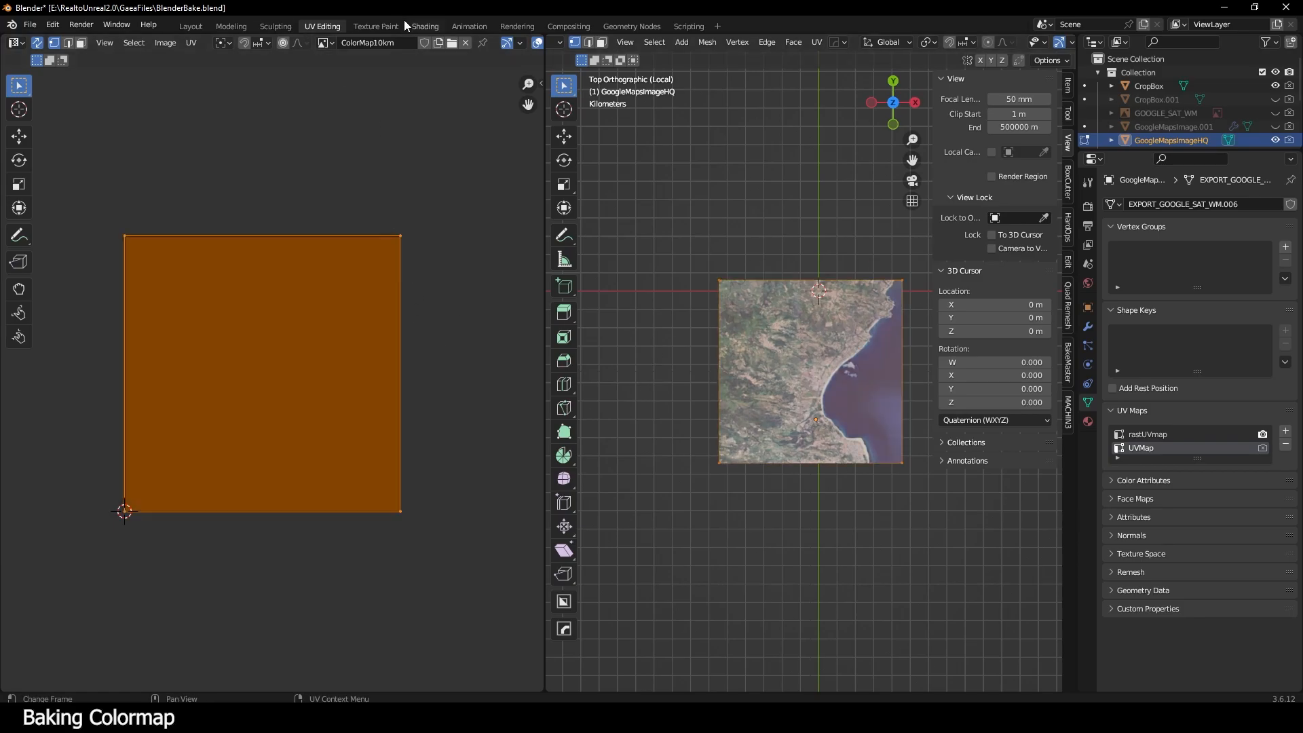
- Return to the Shading workspace, isolate the satellite plane in local view, and keep the ColorMap10km node selected
{"action": "left_click", "coordinate": [422, 25]}
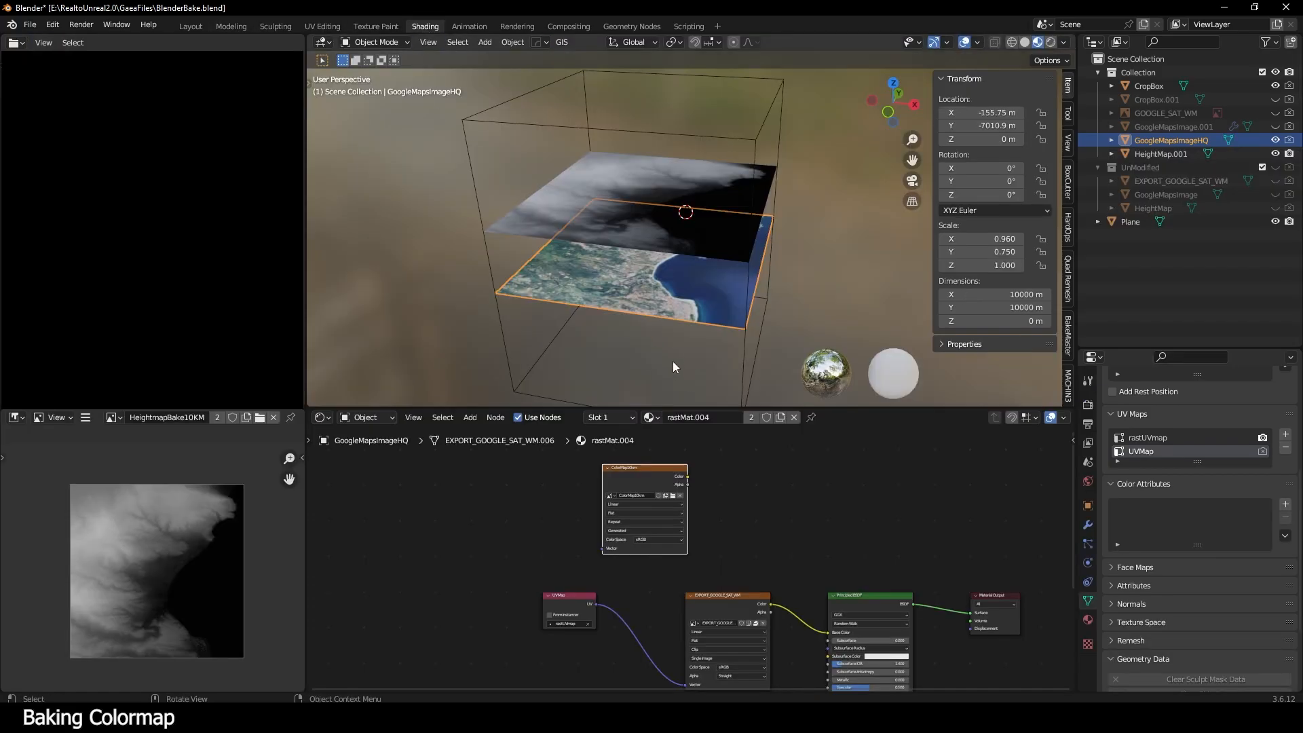
{"action": "mouse_move", "coordinate": [674, 361]}
{"action": "middle_mouse_down"}
{"action": "mouse_move", "coordinate": [667, 283]}
{"action": "mouse_move", "coordinate": [714, 292]}
{"action": "mouse_move", "coordinate": [728, 317]}
{"action": "middle_mouse_up"}
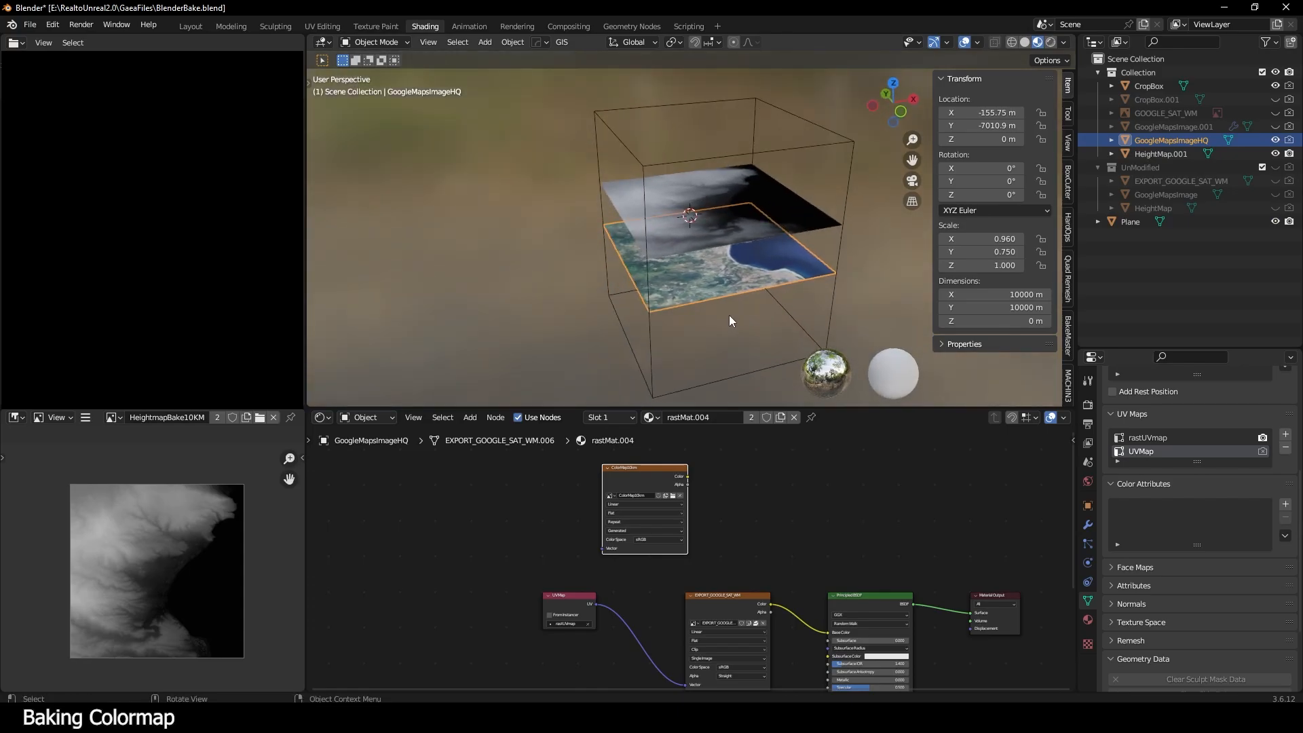
{"action": "key", "text": "KP_Divide"}
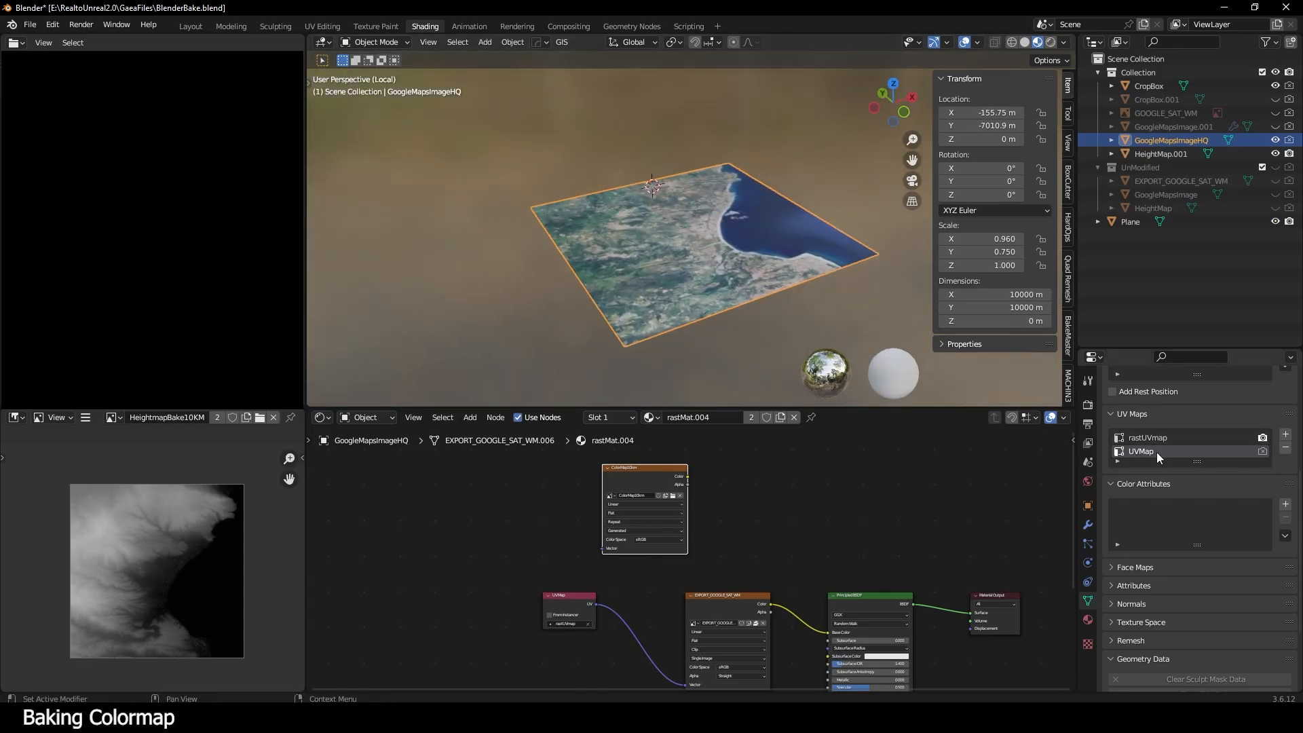
{"action": "left_click_drag", "start_coordinate": [655, 467], "coordinate": [651, 465]}
{"action": "scroll", "coordinate": [1009, 481], "scroll_direction": "down", "scroll_amount": 1}
- Try to bake the satellite plane with the Cycles Diffuse bake type and only the Color contribution
{"action": "left_click", "coordinate": [1089, 406]}
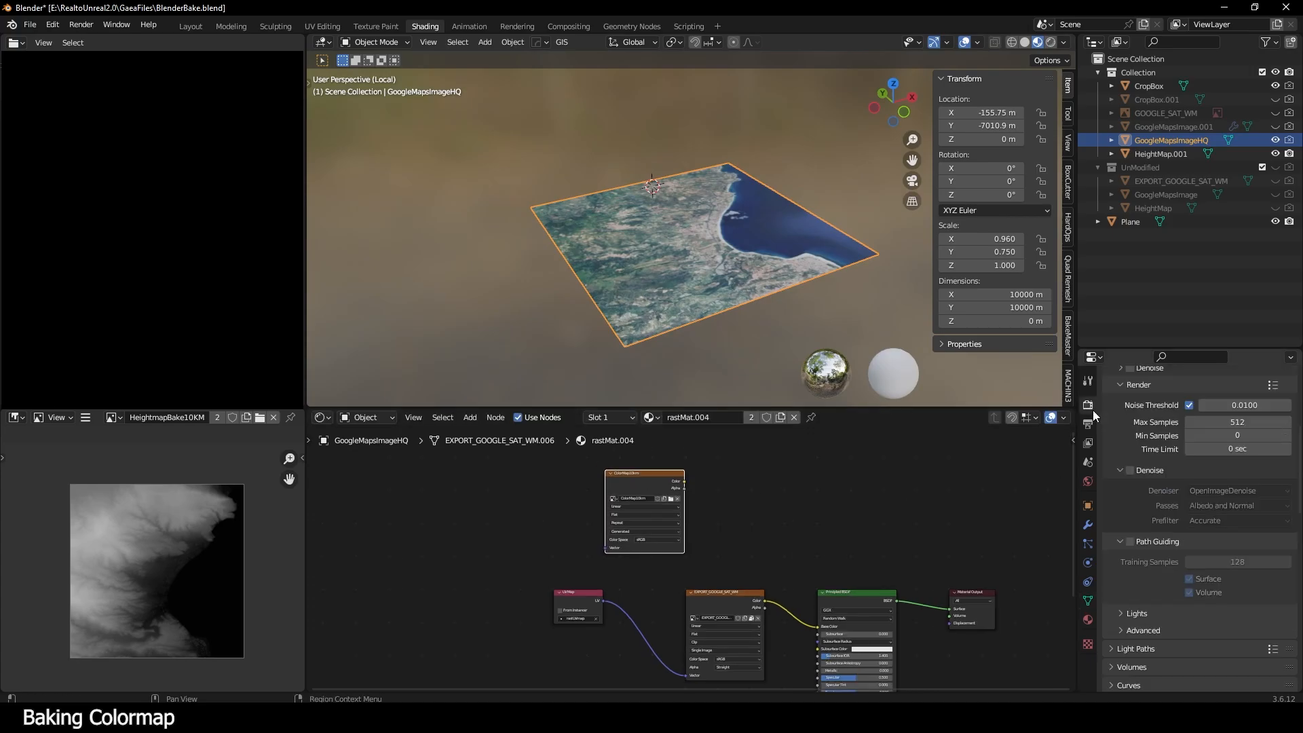
{"action": "scroll", "coordinate": [1155, 462], "scroll_direction": "up", "scroll_amount": 2}
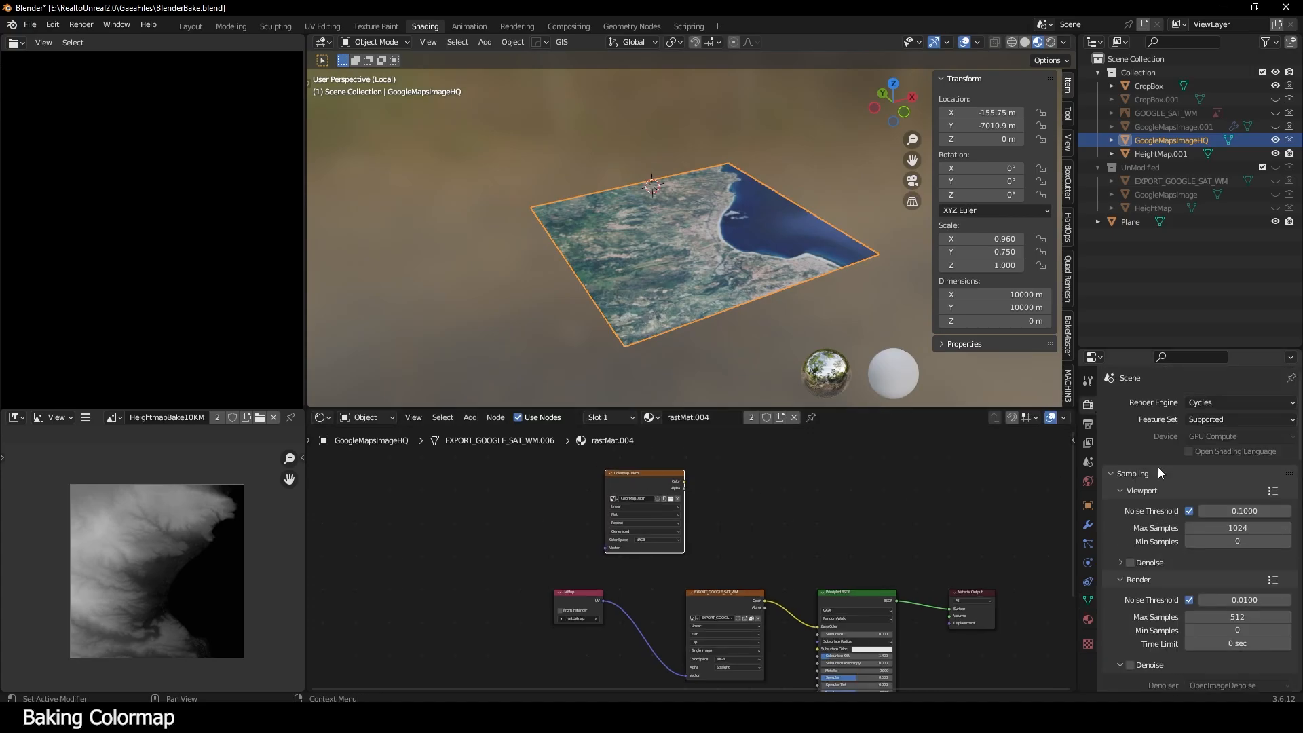
{"action": "scroll", "coordinate": [1158, 467], "scroll_direction": "down", "scroll_amount": 2}
{"action": "scroll", "coordinate": [1203, 508], "scroll_direction": "down", "scroll_amount": 10}
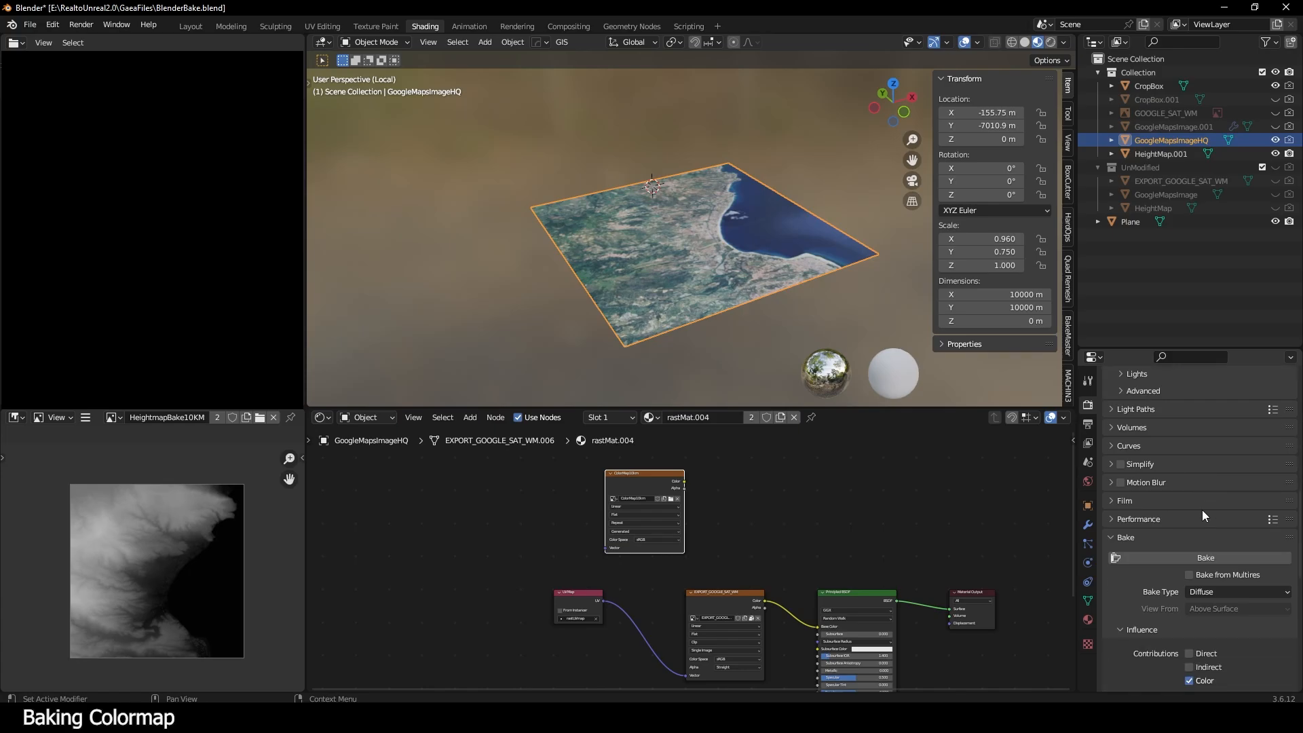
{"action": "left_click", "coordinate": [1203, 530]}
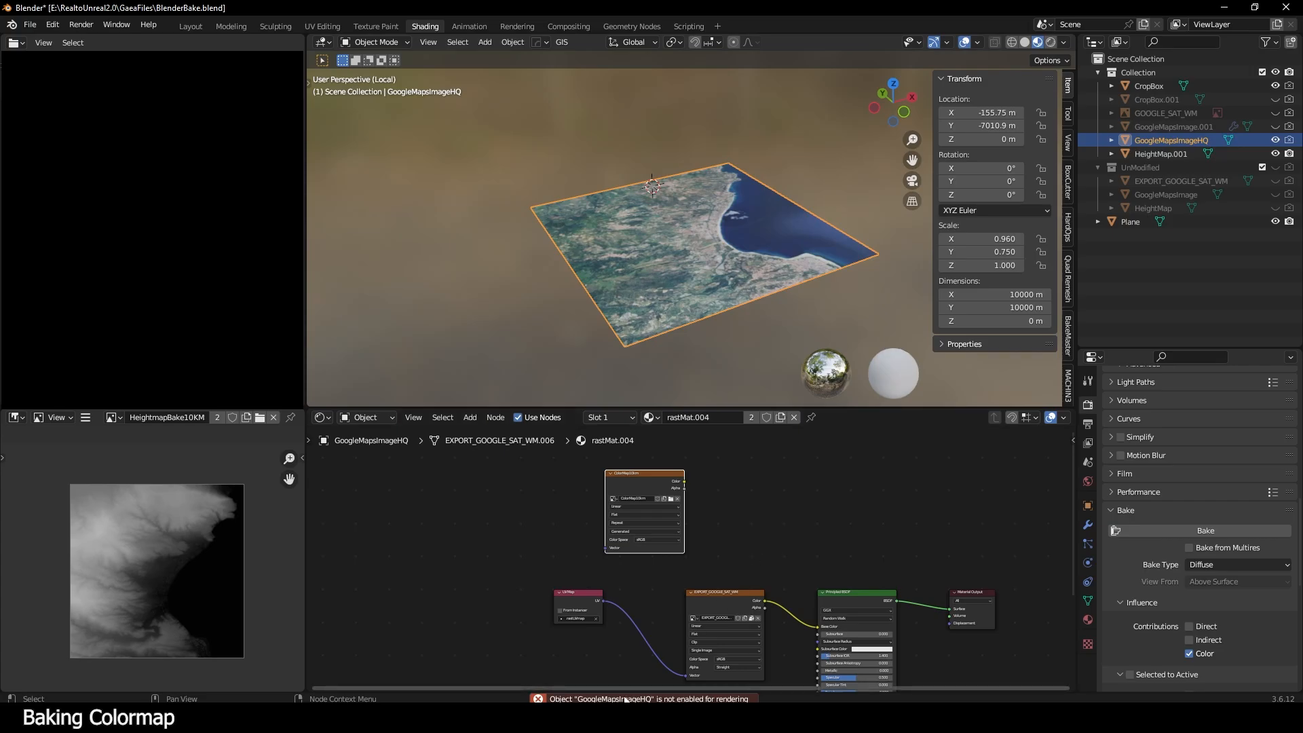
- Enable GoogleMapsImageHQ for rendering and bake its diffuse color into the ColorMap10km image
{"action": "middle_click_drag", "start_coordinate": [847, 539], "coordinate": [829, 532]}
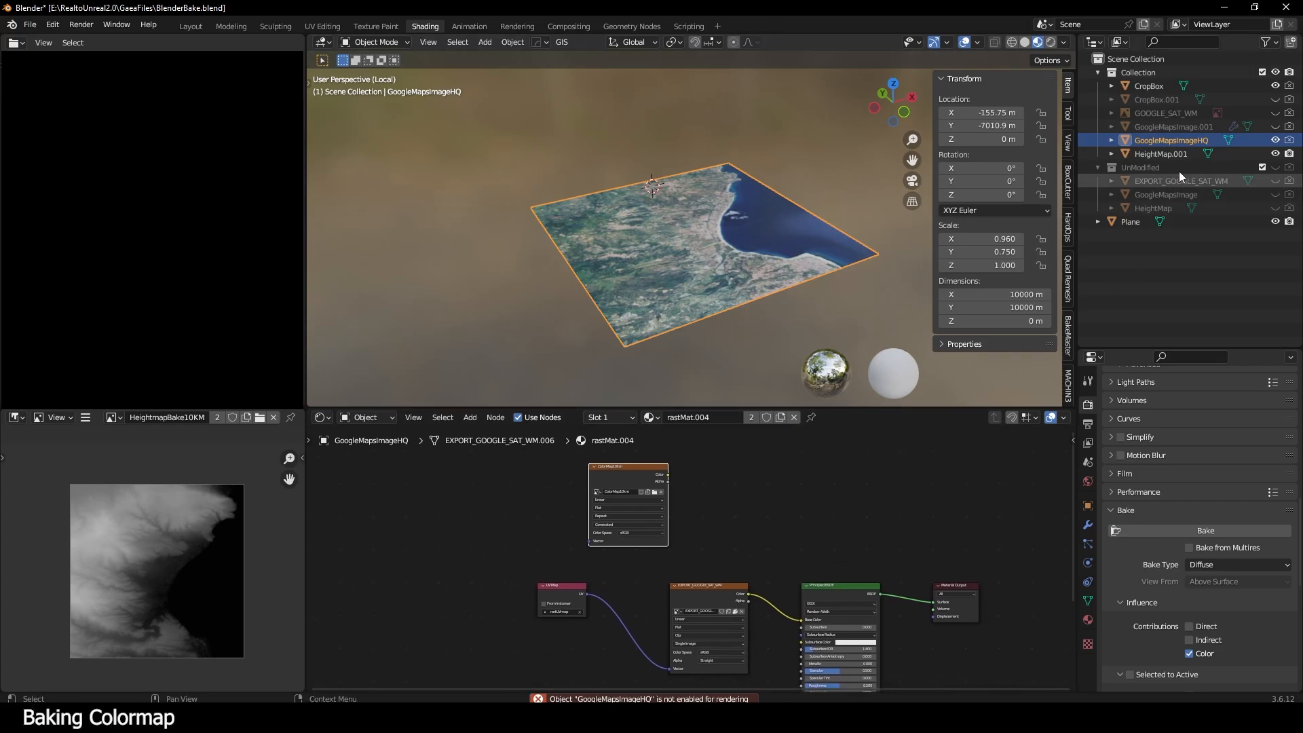
{"action": "left_click", "coordinate": [1289, 140]}
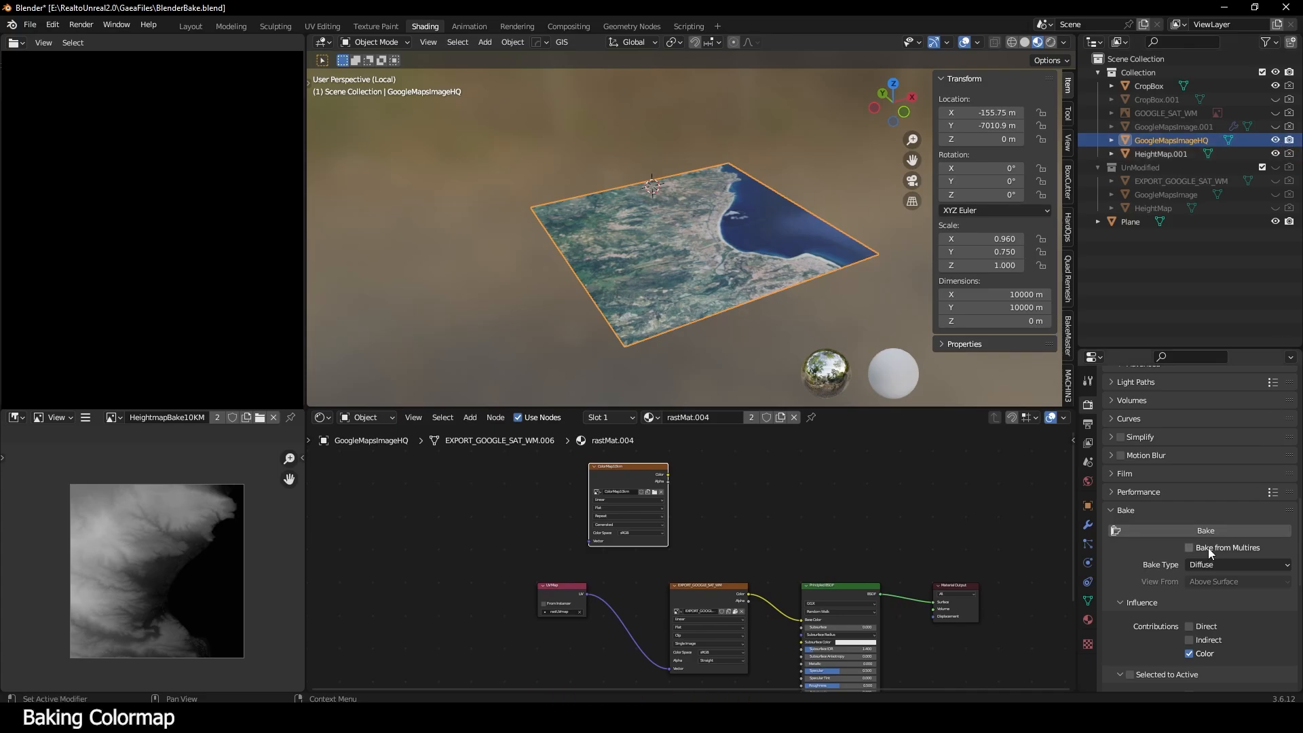
{"action": "left_click", "coordinate": [1193, 530]}
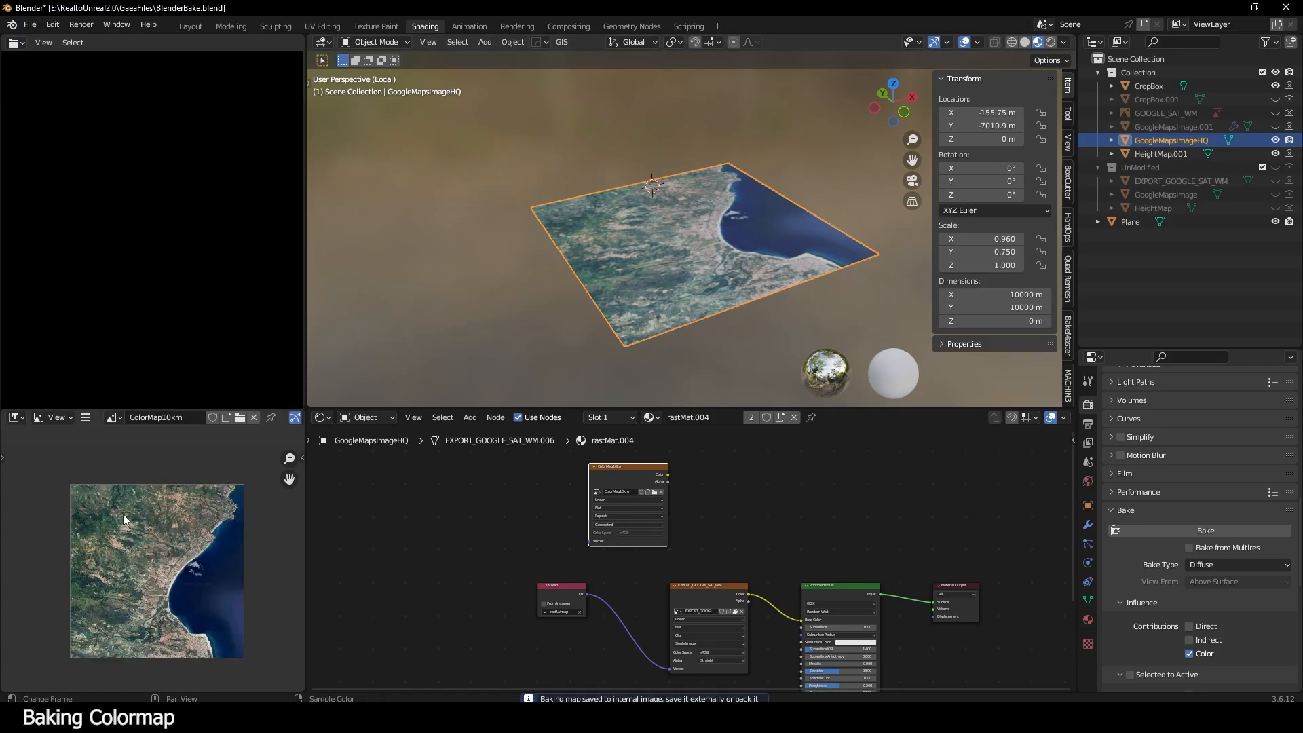
- Save the baked colormap as ColorMap10km.png in the HeightMap folder
{"action": "left_click", "coordinate": [85, 417]}
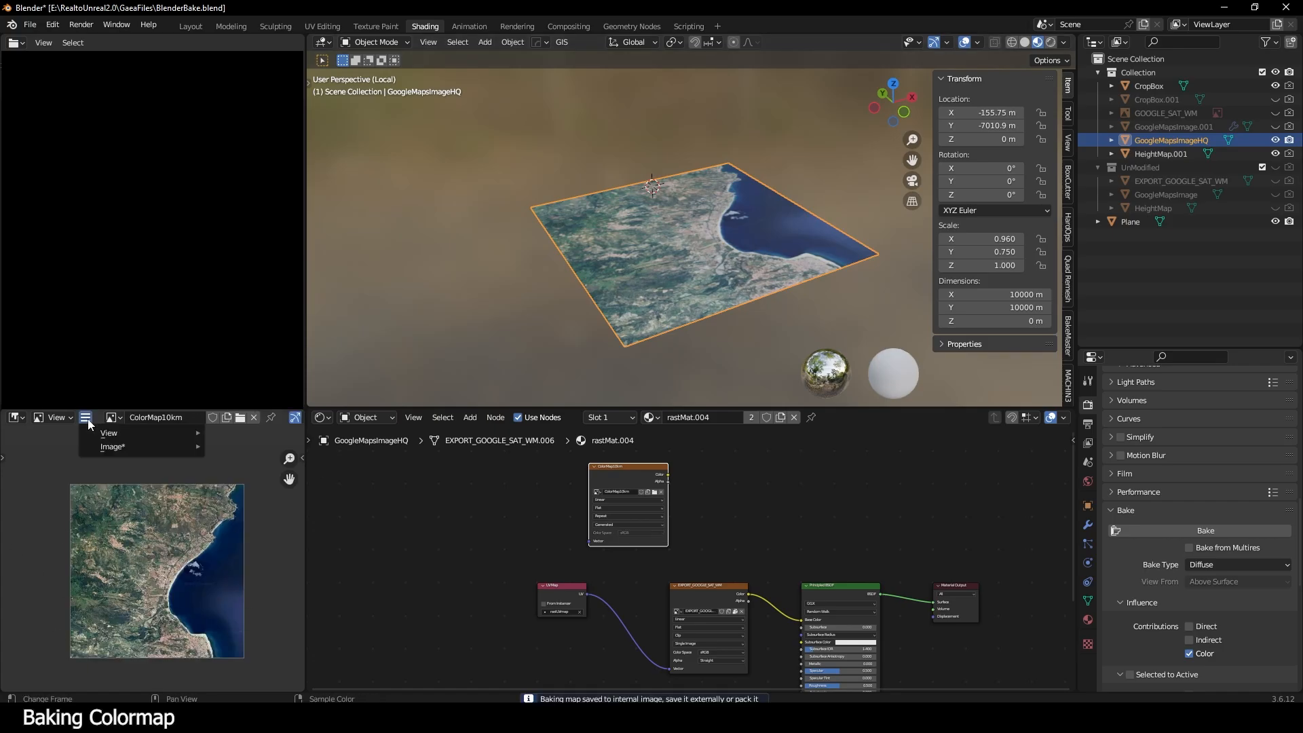
{"action": "mouse_move", "coordinate": [114, 448]}
{"action": "left_click", "coordinate": [272, 319]}
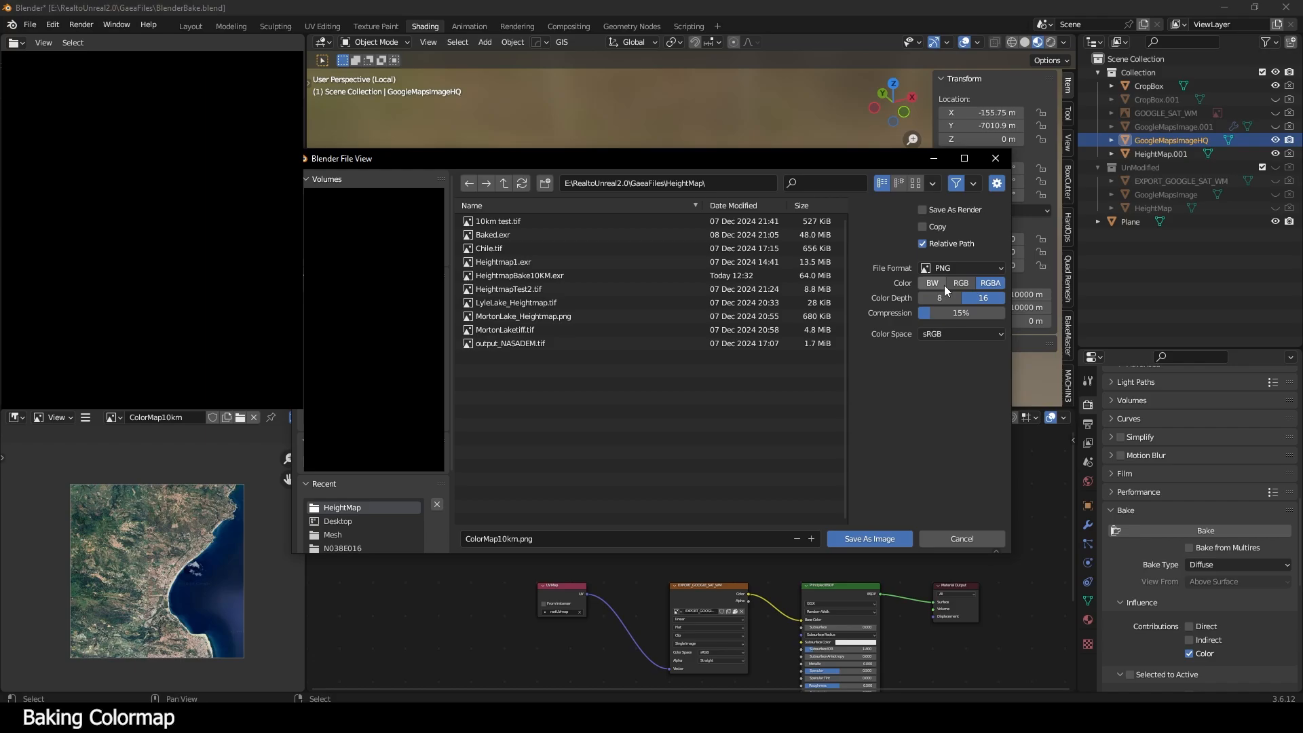
{"action": "left_click", "coordinate": [868, 539]}
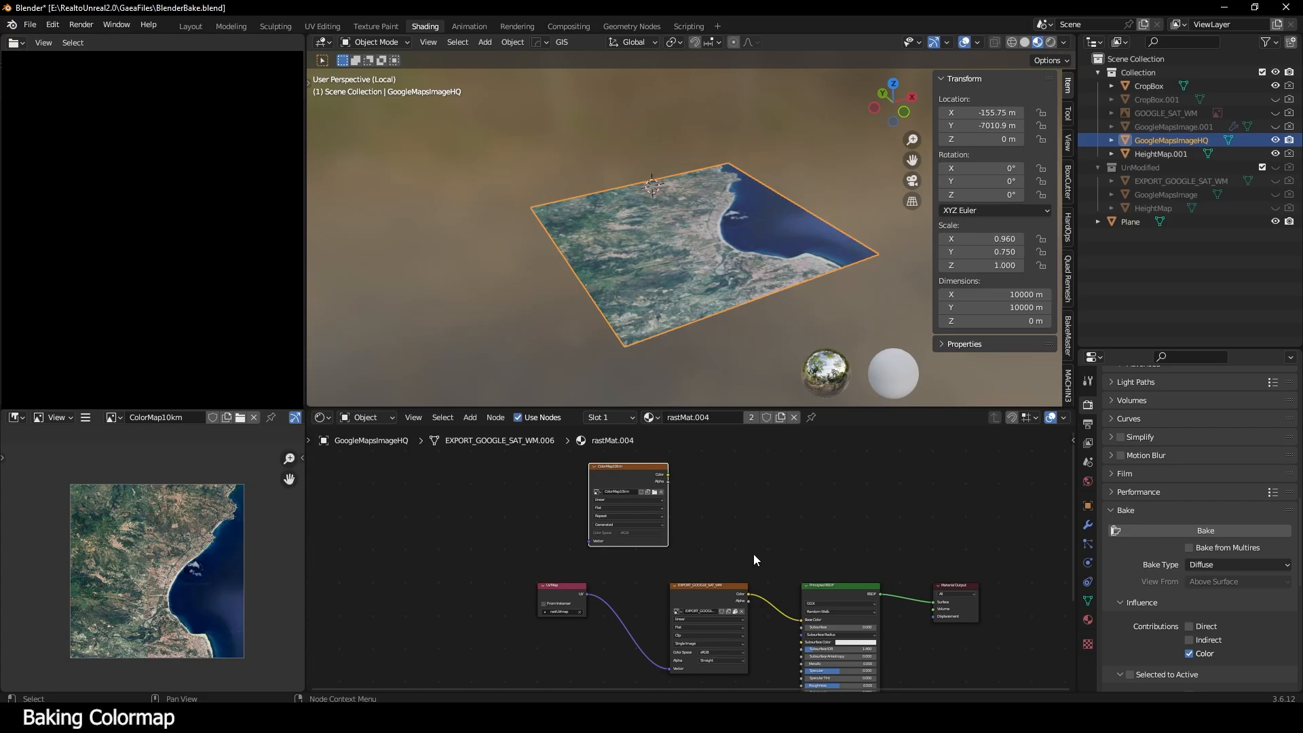
- Connect the ColorMap10km color output to Base Color and move the UV Map and EXPORT_GOOGLE_SAT_WM nodes aside
{"action": "left_click", "coordinate": [724, 533]}
{"action": "middle_click_drag", "start_coordinate": [710, 529], "coordinate": [649, 509]}
{"action": "scroll", "coordinate": [665, 501], "scroll_direction": "down", "scroll_amount": 1}
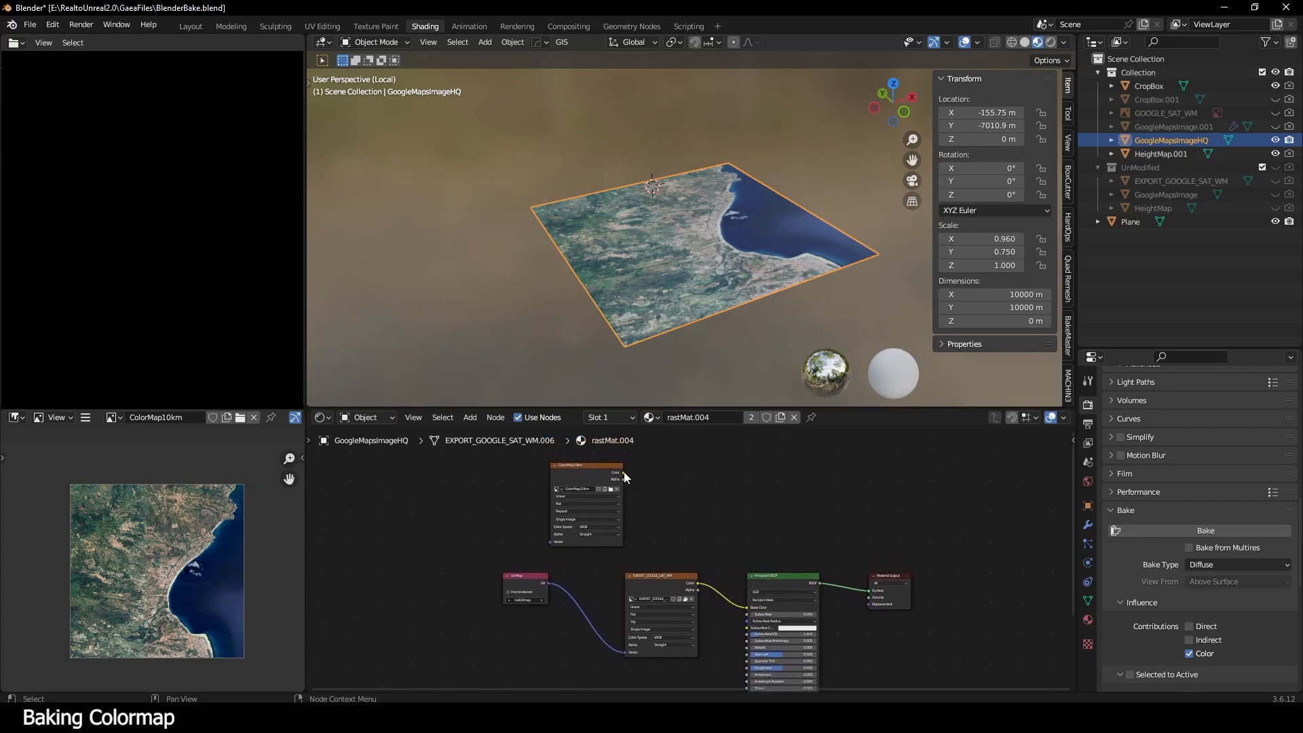
{"action": "left_click_drag", "start_coordinate": [625, 473], "coordinate": [747, 608]}
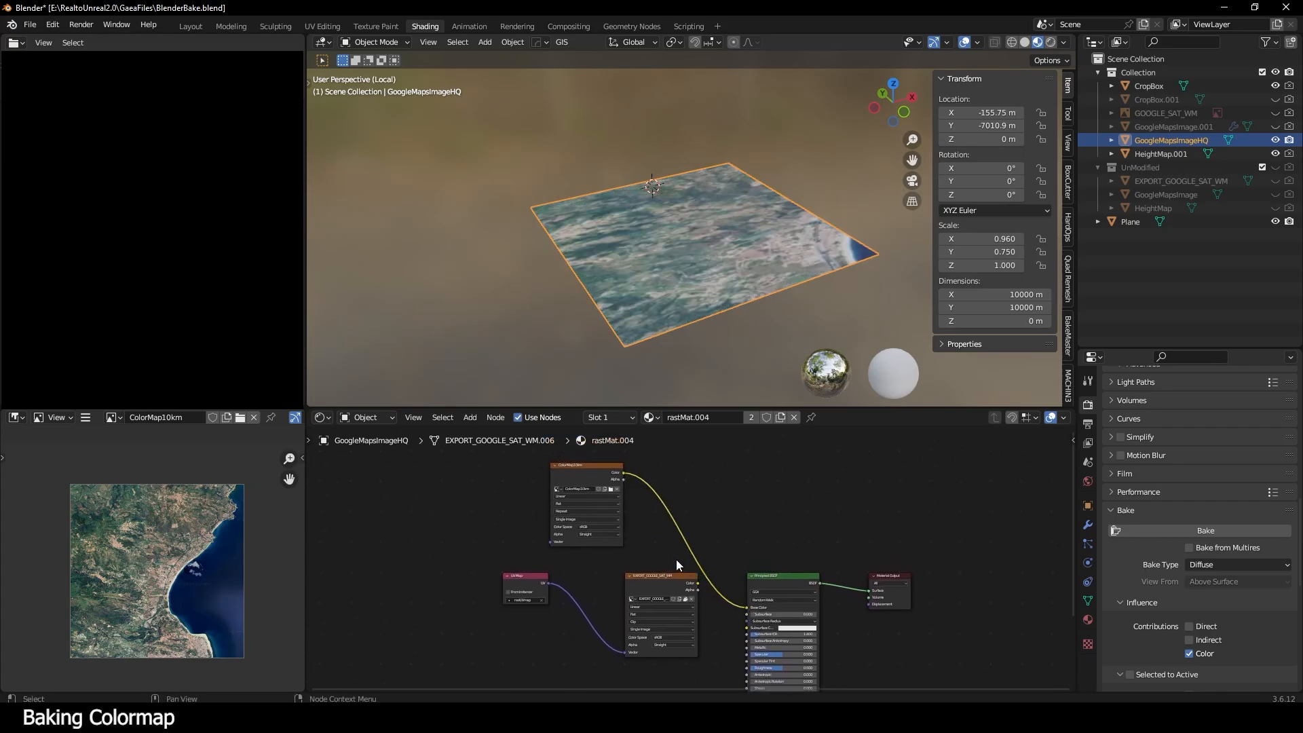
{"action": "left_click_drag", "start_coordinate": [676, 559], "coordinate": [521, 629]}
{"action": "left_click_drag", "start_coordinate": [628, 575], "coordinate": [527, 577]}
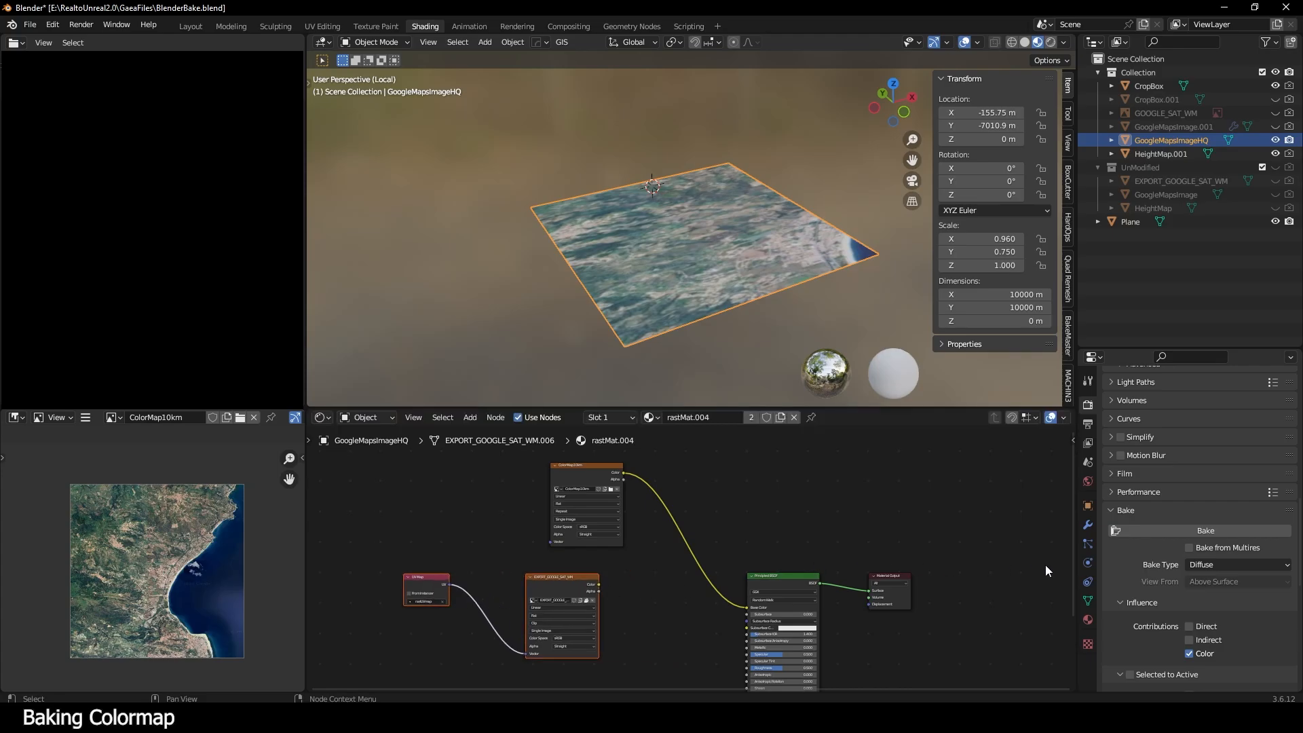
- Make UVMap the render UV map of GoogleMapsImageHQ in place of rastUVmap and check the baked colormap on the plane
{"action": "left_click", "coordinate": [1089, 602]}
{"action": "left_click", "coordinate": [1088, 620]}
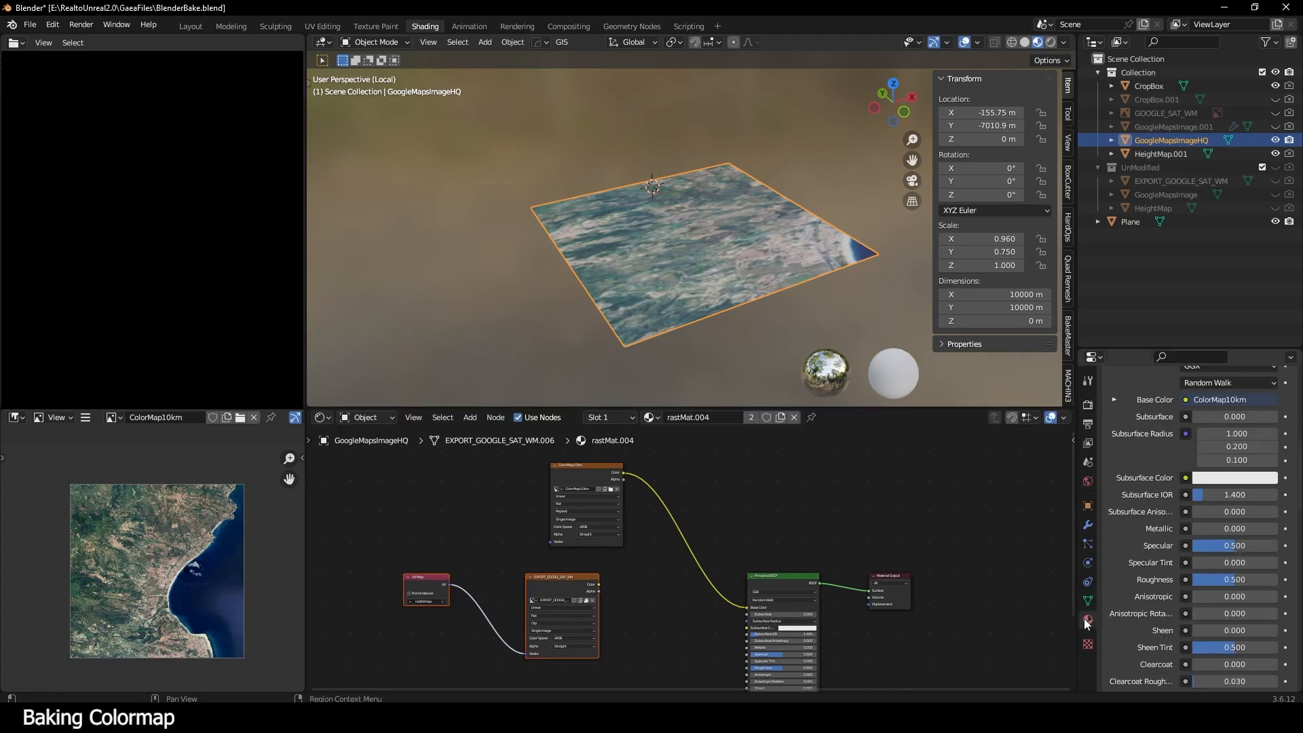
{"action": "left_click", "coordinate": [1089, 602]}
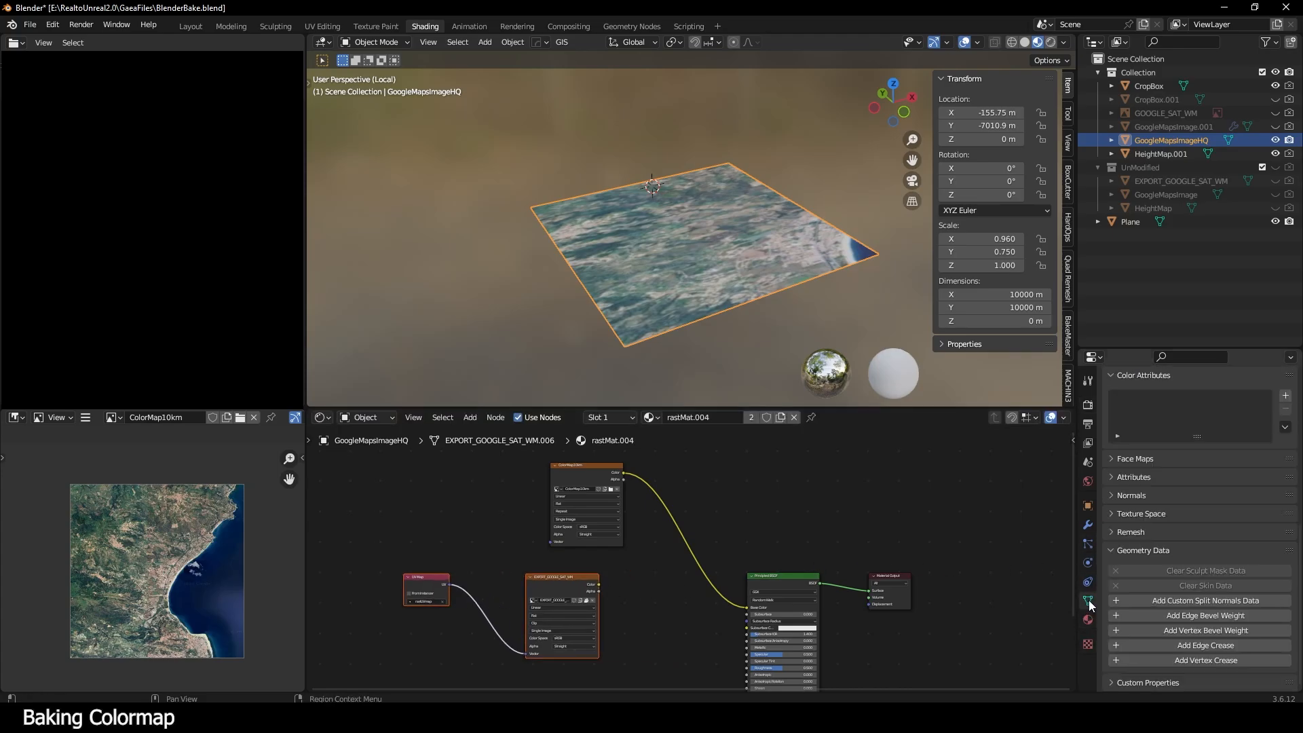
{"action": "scroll", "coordinate": [1158, 507], "scroll_direction": "up", "scroll_amount": 5}
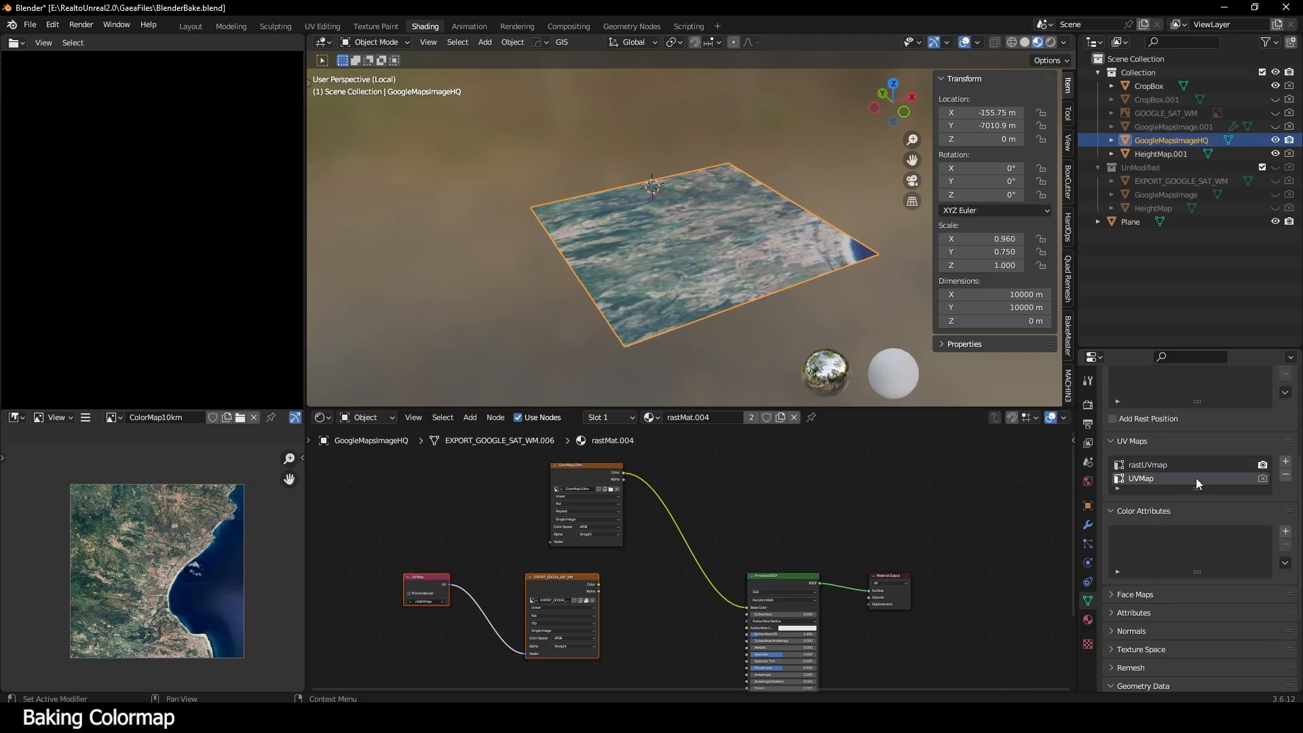
{"action": "left_click", "coordinate": [1263, 478]}
{"action": "left_click", "coordinate": [594, 305]}
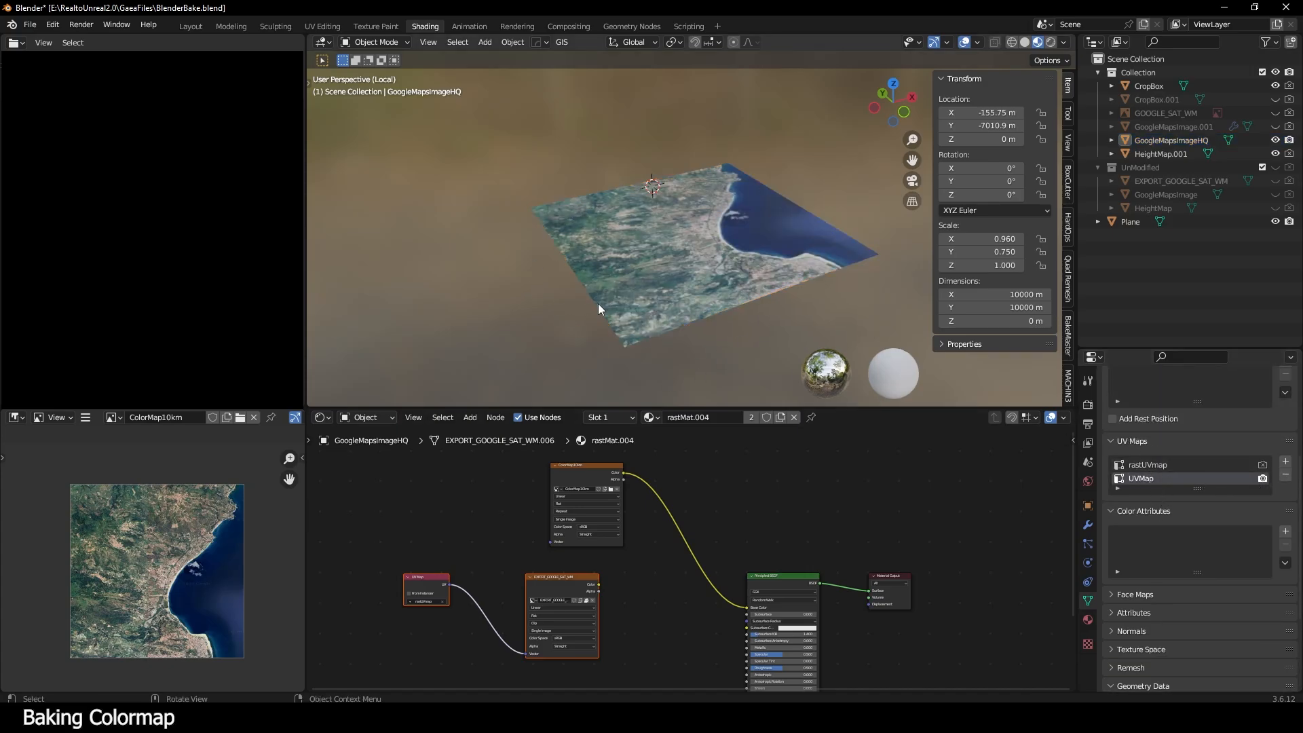
{"action": "middle_click_drag", "start_coordinate": [597, 303], "coordinate": [675, 306]}
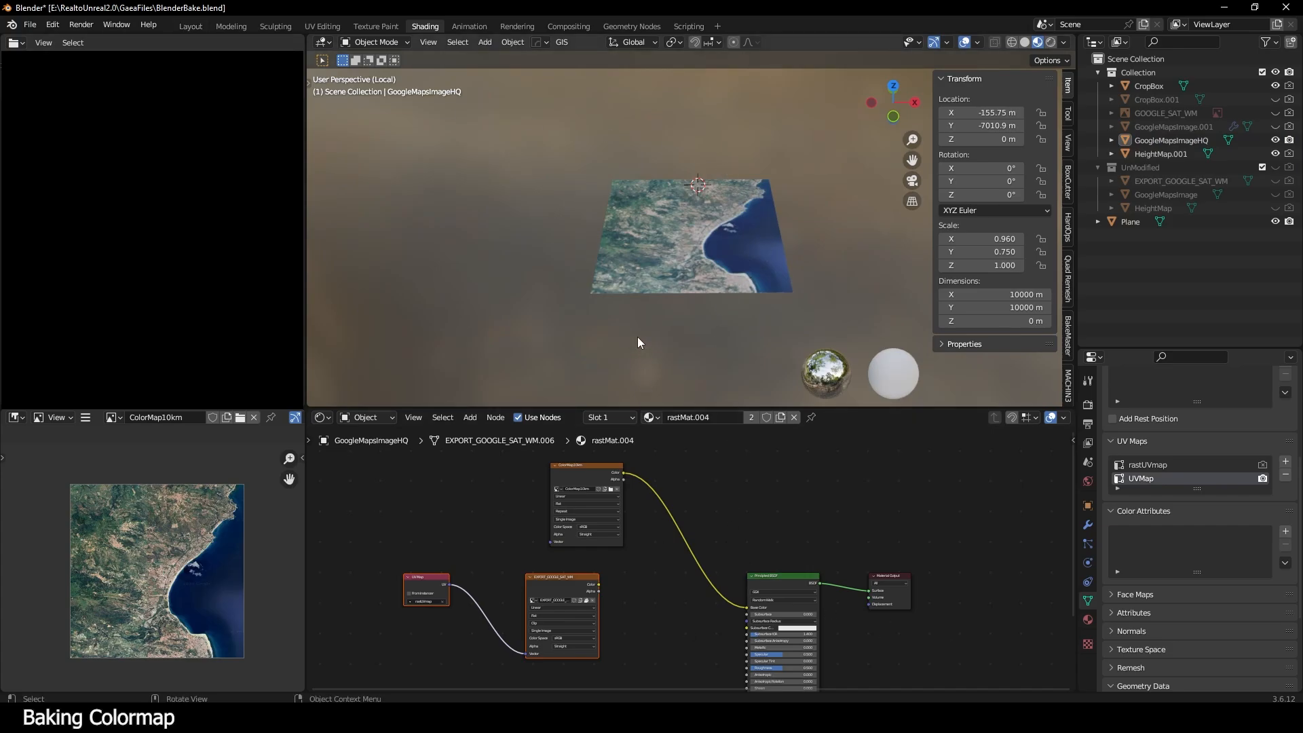
{"action": "middle_click_drag", "start_coordinate": [631, 270], "coordinate": [635, 292]}
- Return to the Layout workspace and inspect the cropped heightmap and satellite planes together
{"action": "left_click", "coordinate": [191, 26]}
{"action": "scroll", "coordinate": [517, 305], "scroll_direction": "down", "scroll_amount": 7}
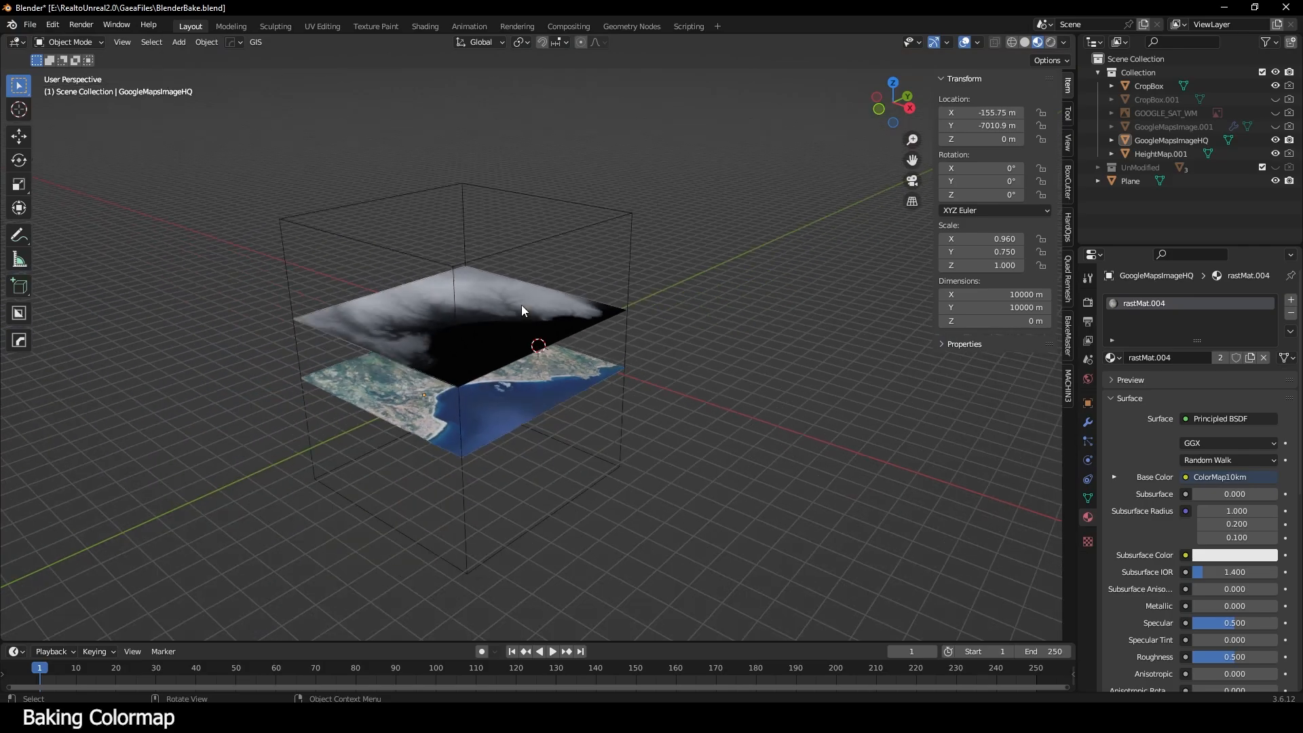
{"action": "left_click", "coordinate": [520, 355]}
{"action": "left_click", "coordinate": [520, 377]}
{"action": "scroll", "coordinate": [518, 304], "scroll_direction": "up", "scroll_amount": 5}
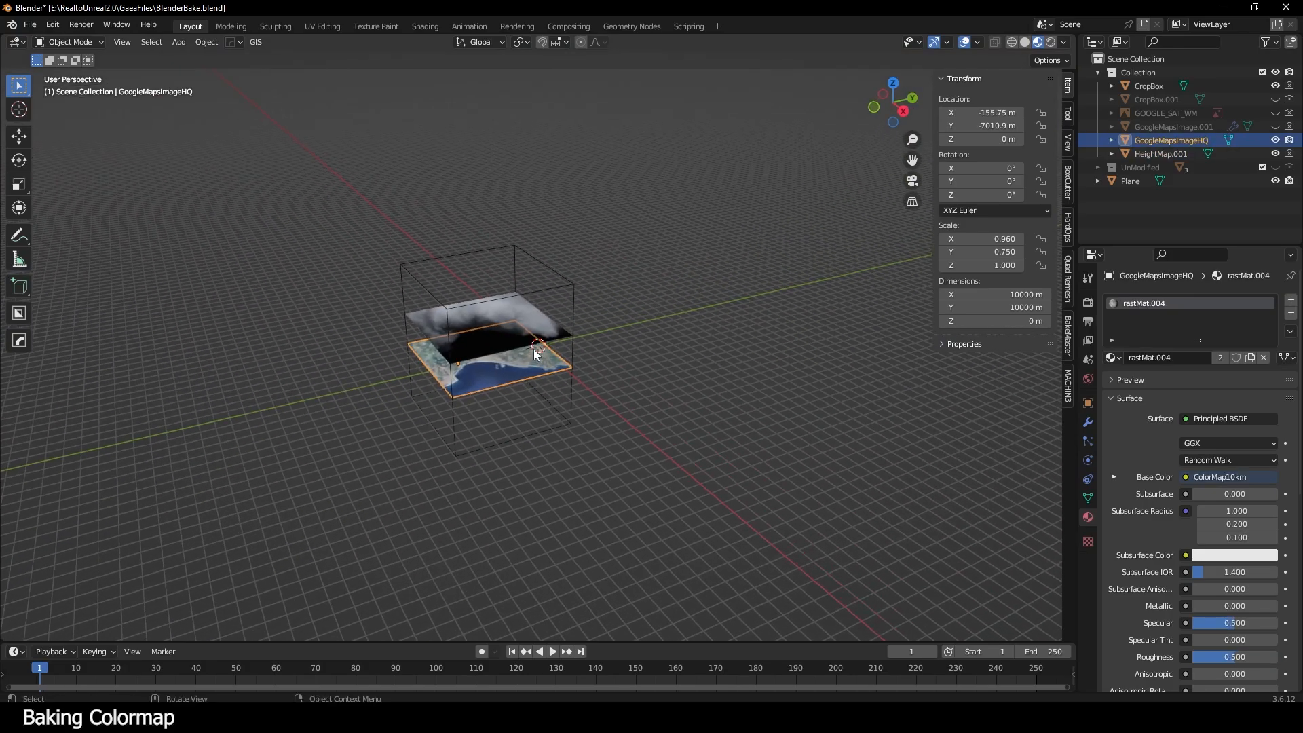
{"action": "scroll", "coordinate": [582, 457], "scroll_direction": "down", "scroll_amount": 4}
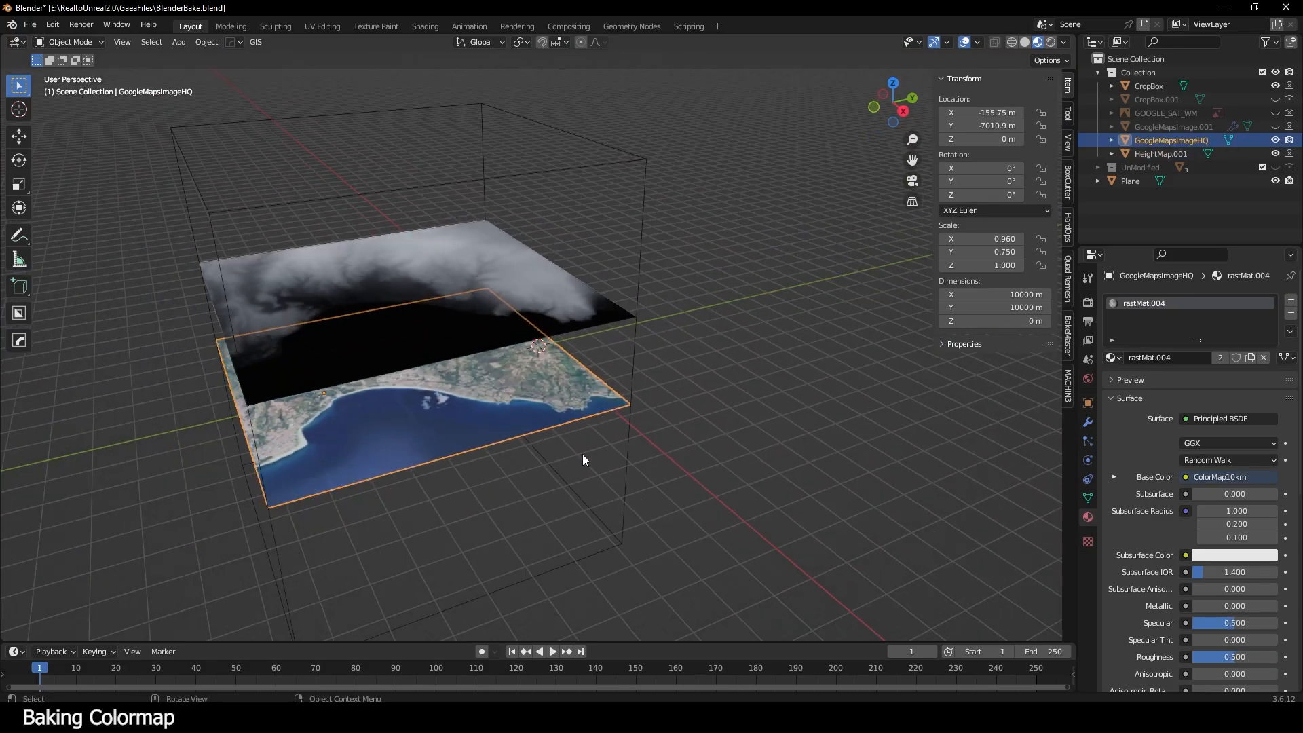
{"action": "left_click", "coordinate": [628, 451]}
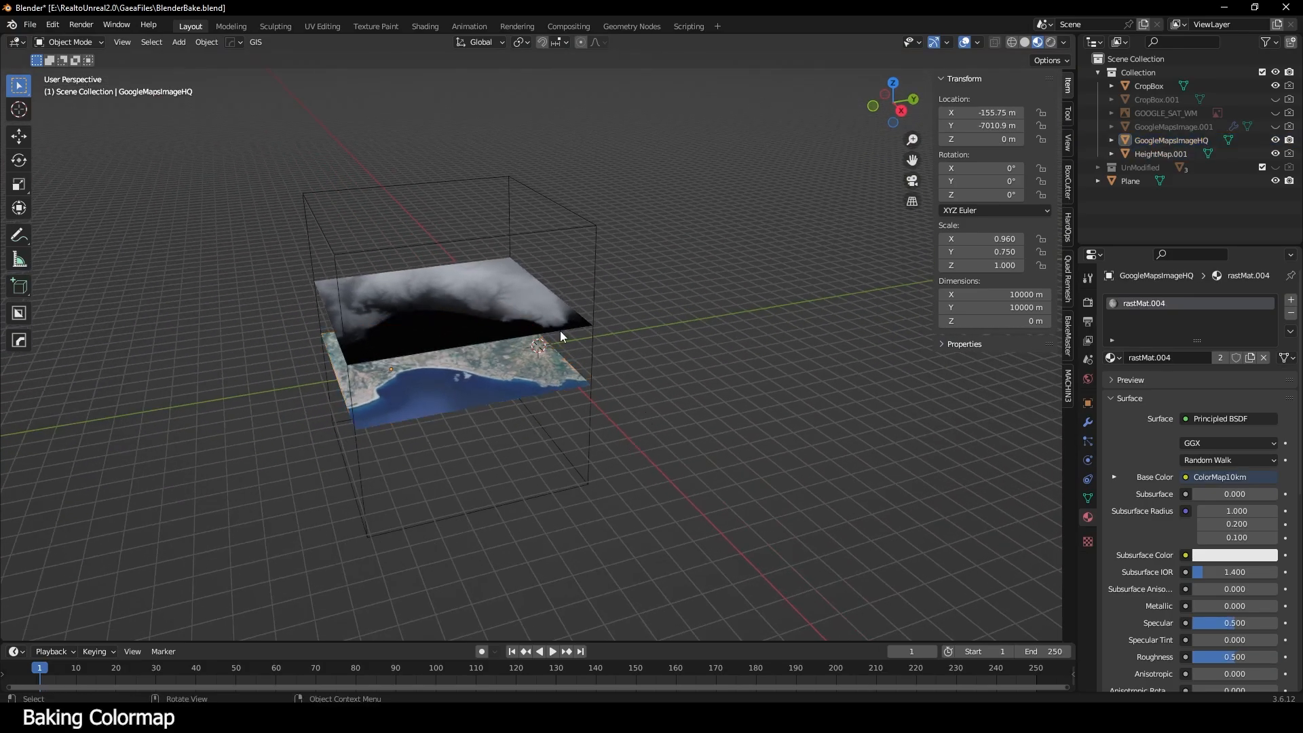
- Add a new mesh plane at the world origin and set its scale to 10000 on all three axes
{"action": "left_click", "coordinate": [179, 42]}
{"action": "mouse_move", "coordinate": [193, 59]}
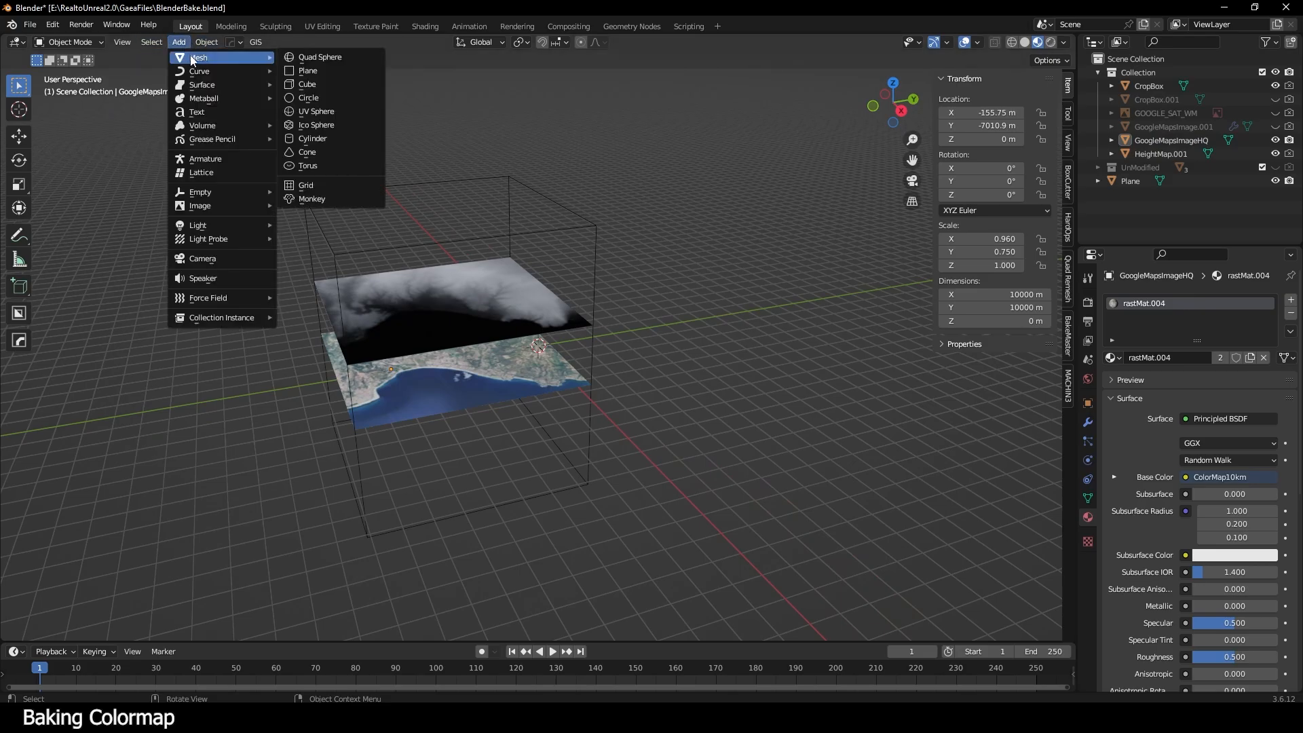
{"action": "left_click", "coordinate": [309, 71]}
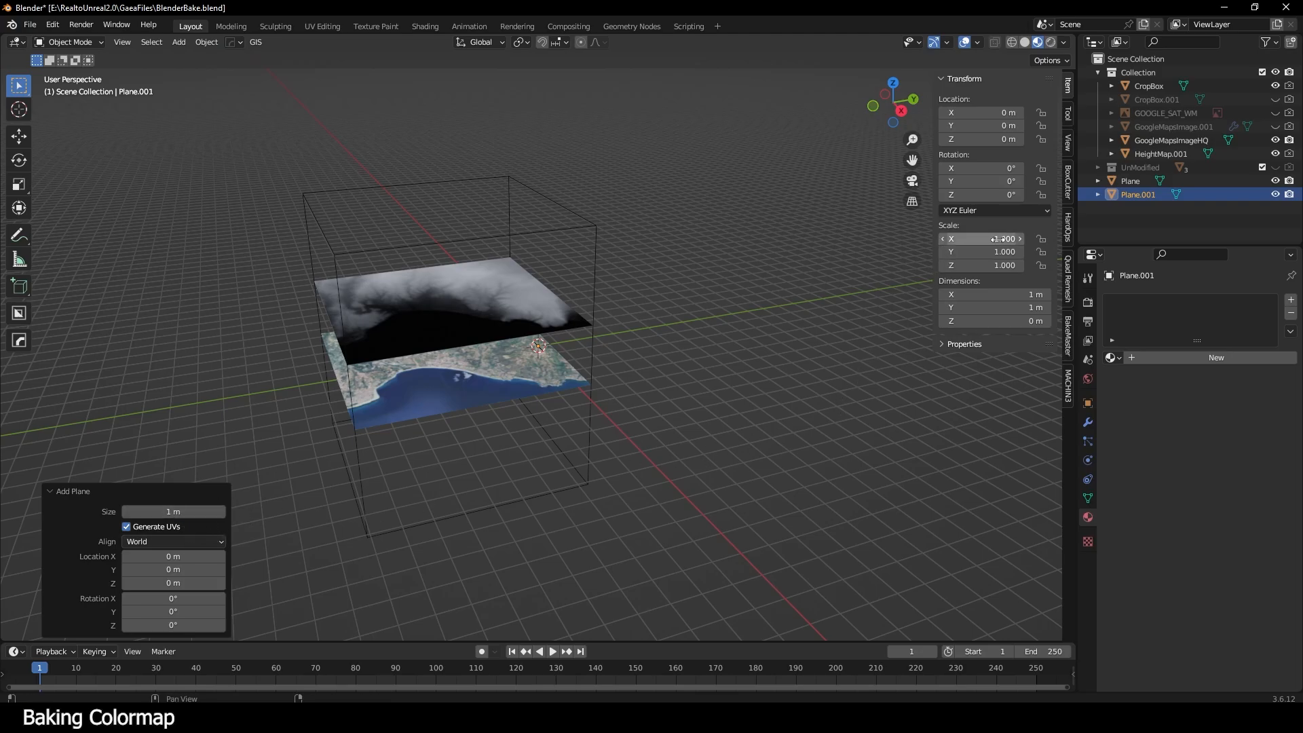
{"action": "left_click_drag", "start_coordinate": [999, 239], "coordinate": [999, 265]}
{"action": "type", "text": "10"}
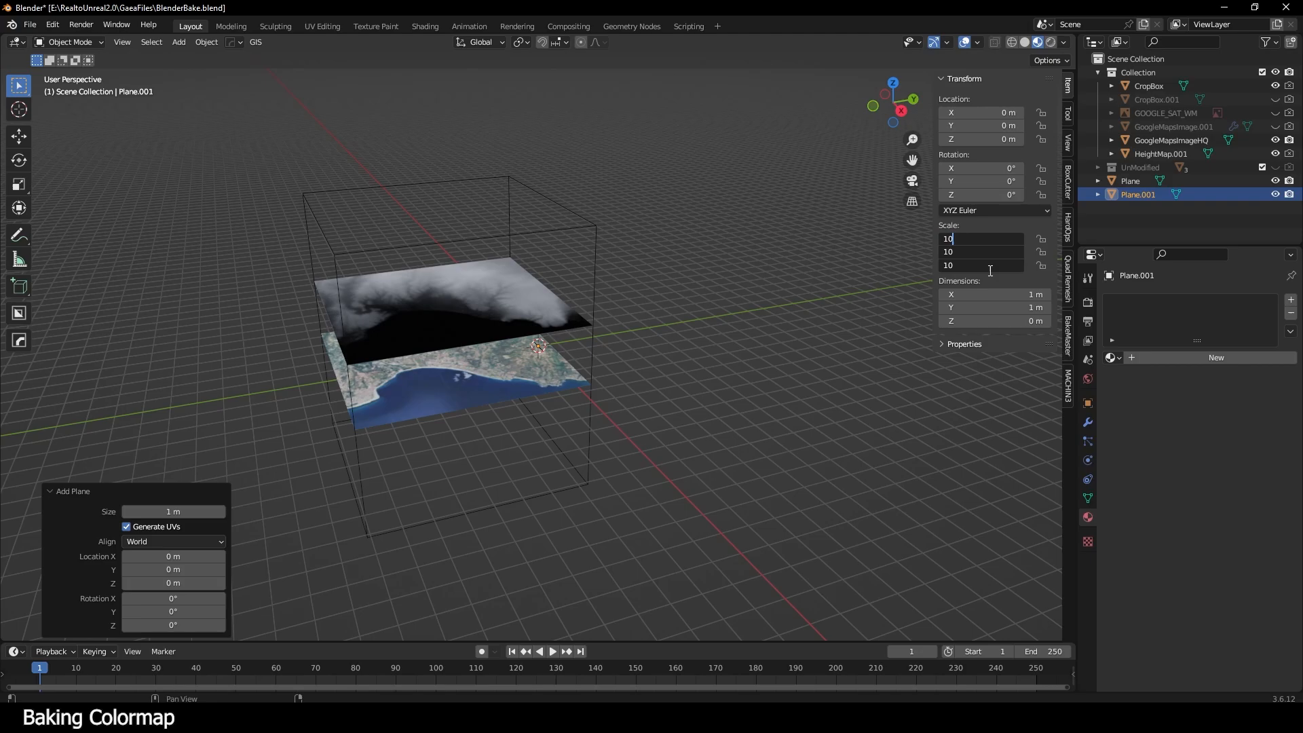
{"action": "key", "text": "Return"}
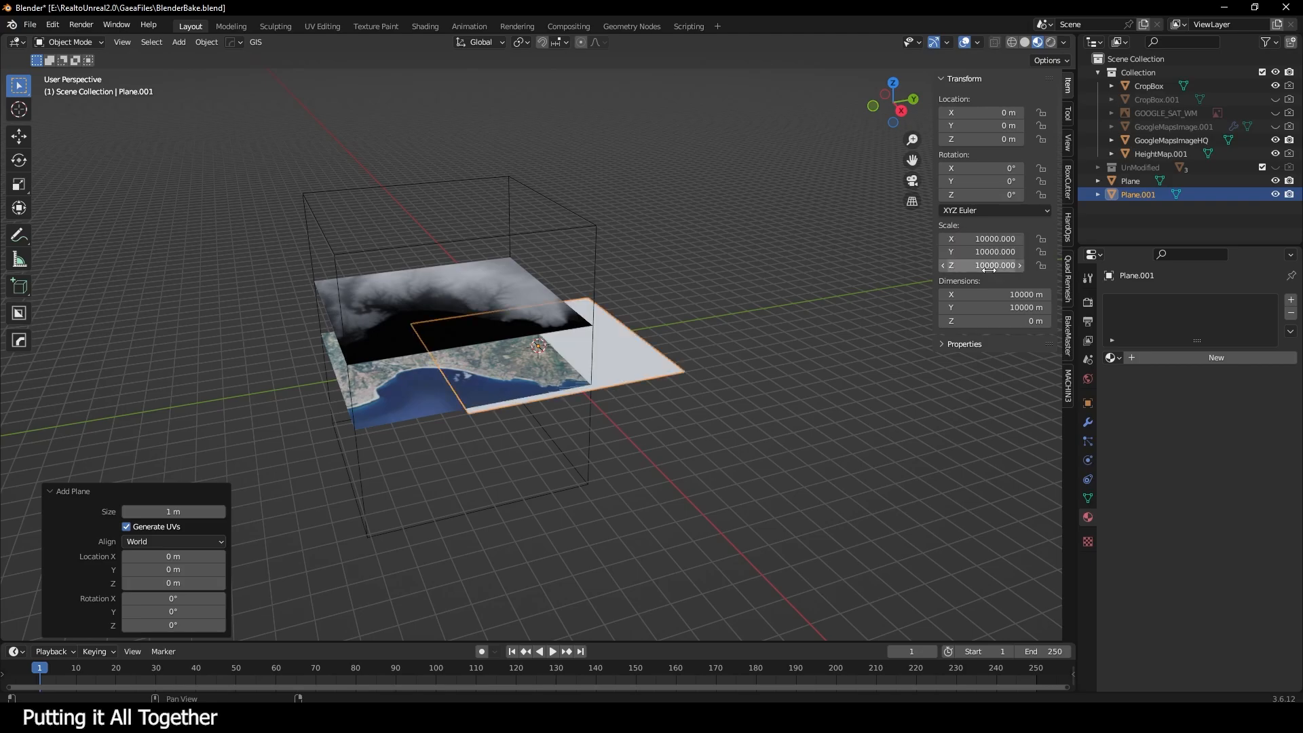
- Isolate the new plane in local view and give it a Simple Subdivision Surface modifier with 6 viewport levels
{"action": "left_click", "coordinate": [757, 339]}
{"action": "left_click", "coordinate": [629, 371]}
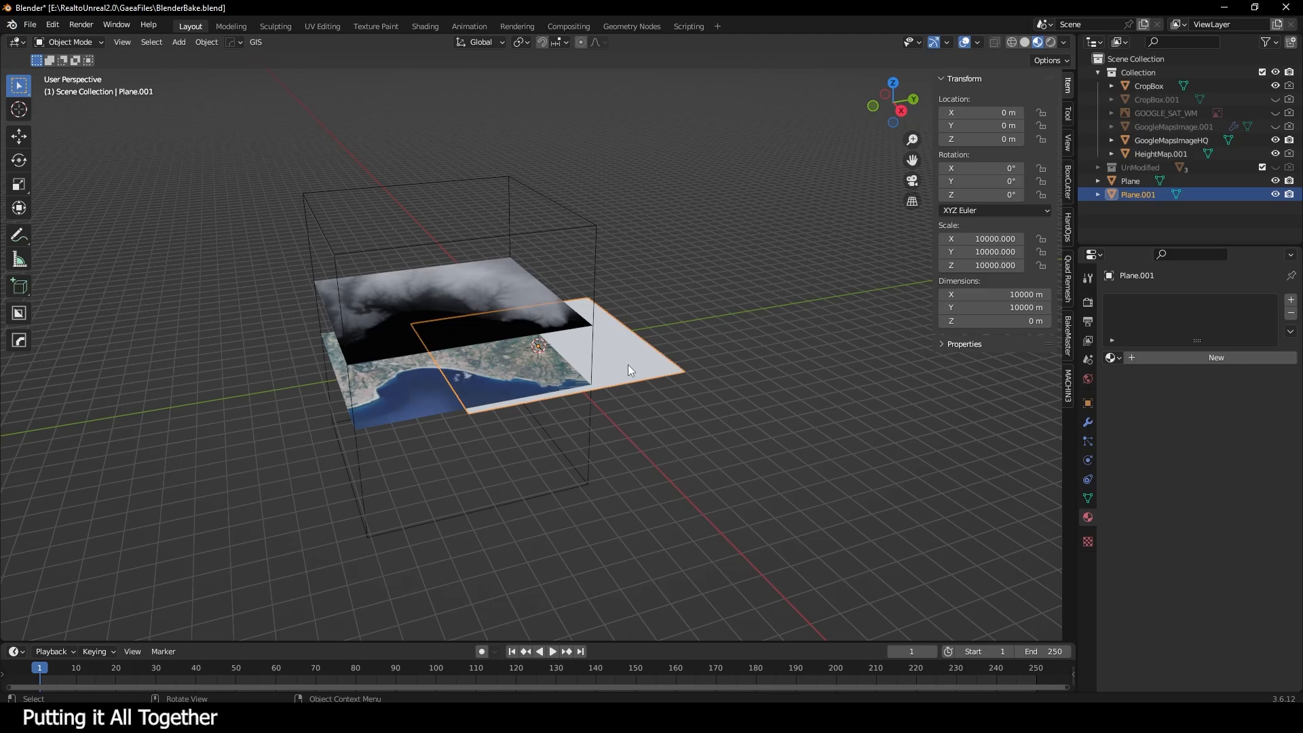
{"action": "key", "text": "KP_Divide"}
{"action": "middle_click_drag", "start_coordinate": [581, 370], "coordinate": [658, 372]}
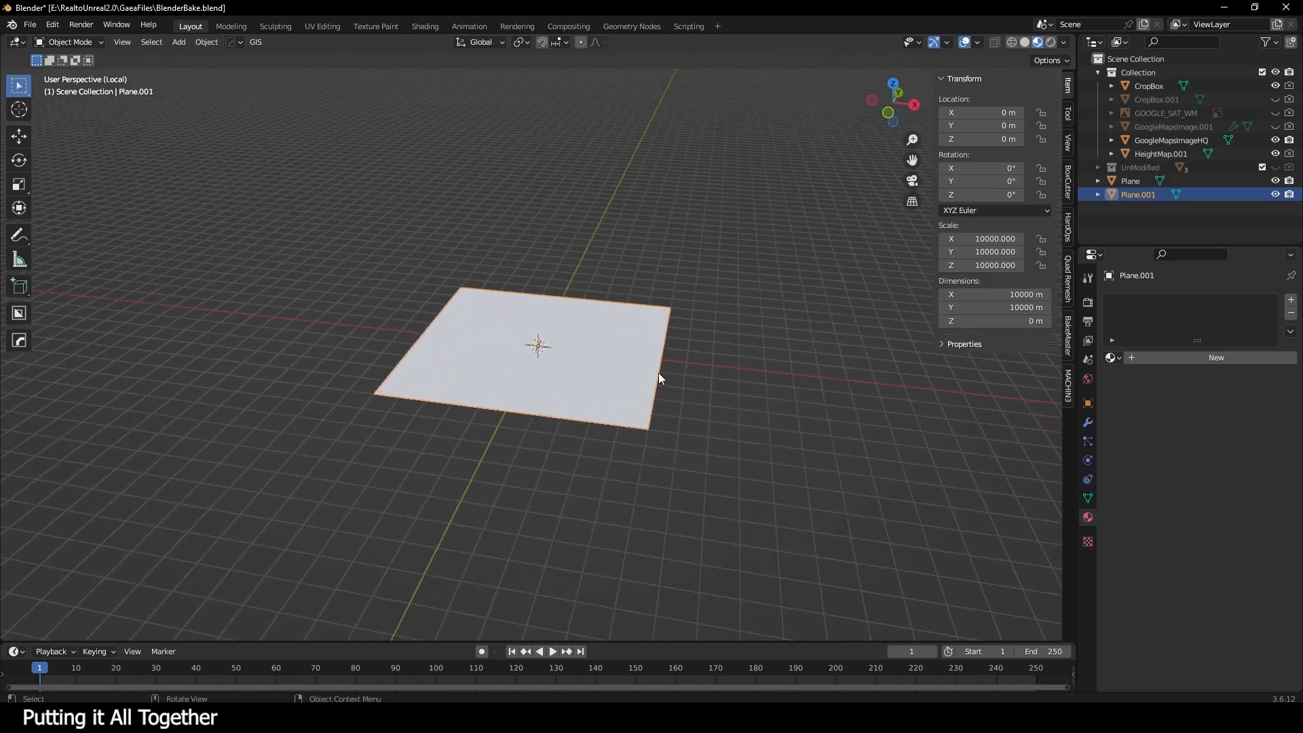
{"action": "scroll", "coordinate": [645, 375], "scroll_direction": "up", "scroll_amount": 4}
{"action": "left_click", "coordinate": [1088, 422]}
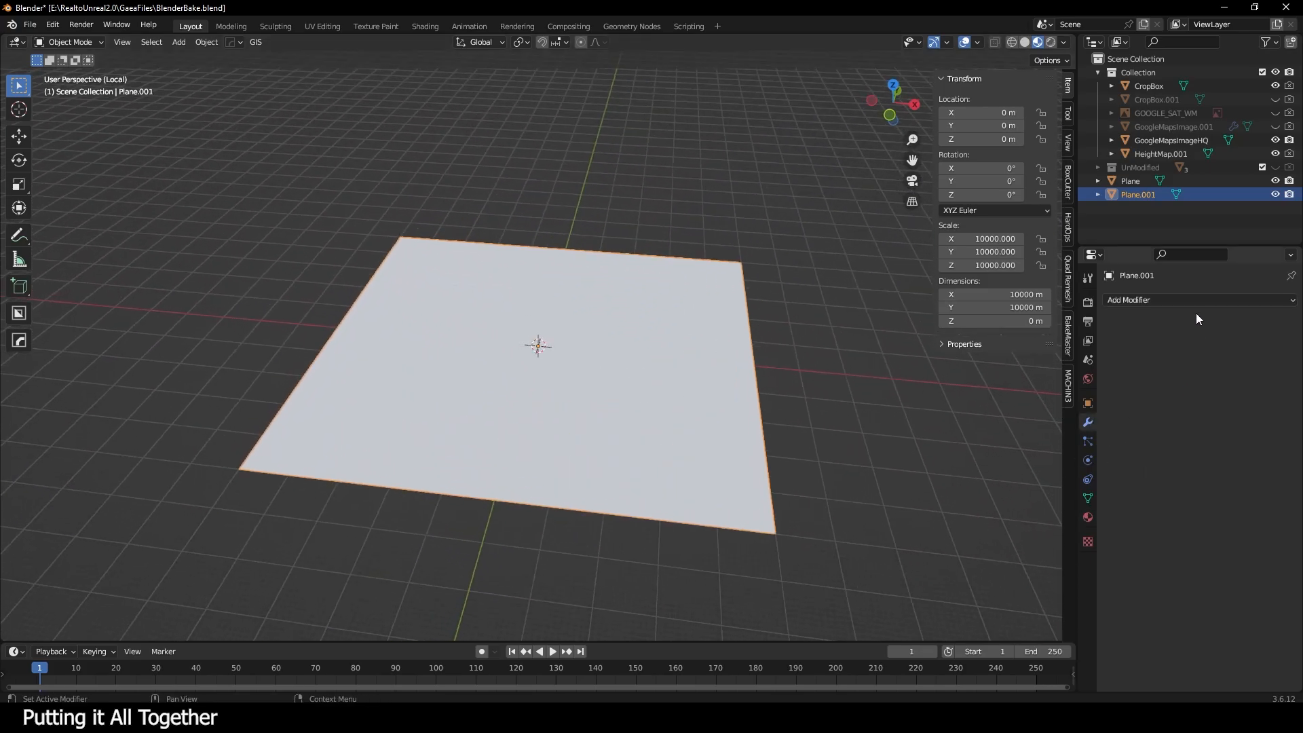
{"action": "left_click", "coordinate": [1194, 304]}
{"action": "left_click", "coordinate": [1004, 547]}
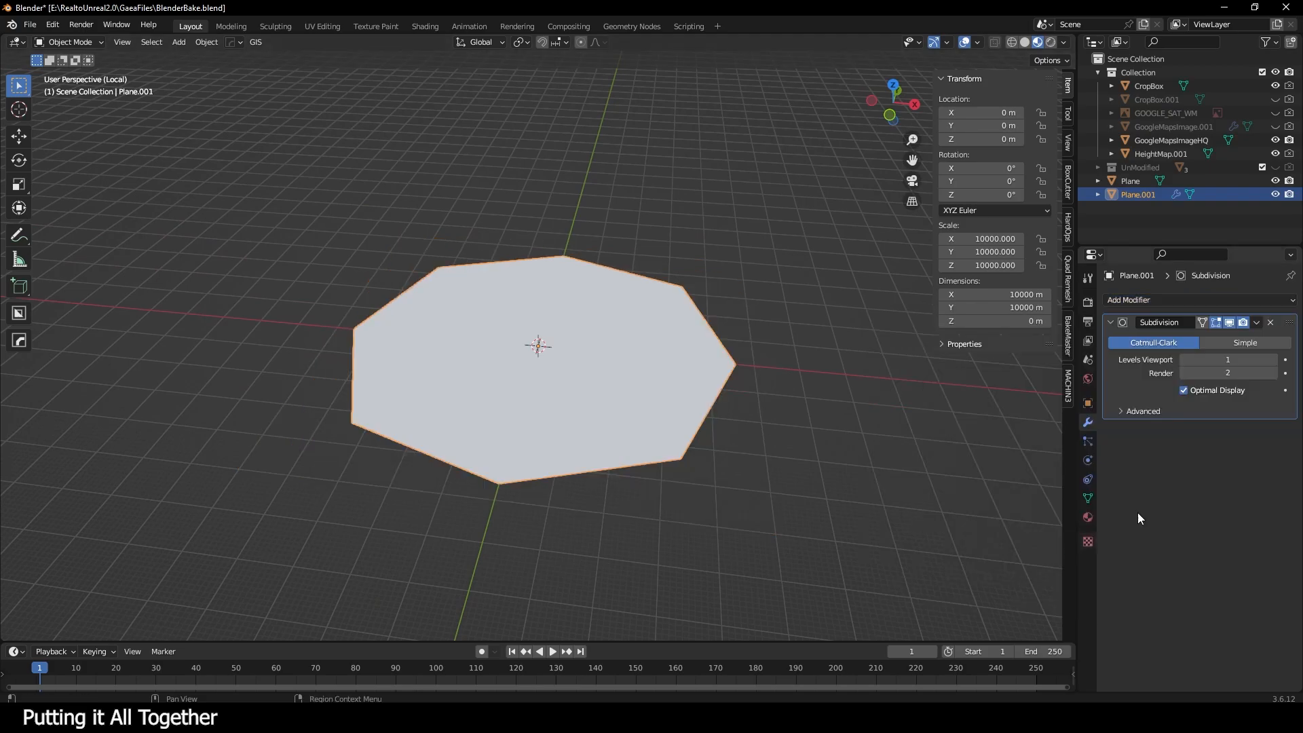
{"action": "left_click", "coordinate": [1241, 343]}
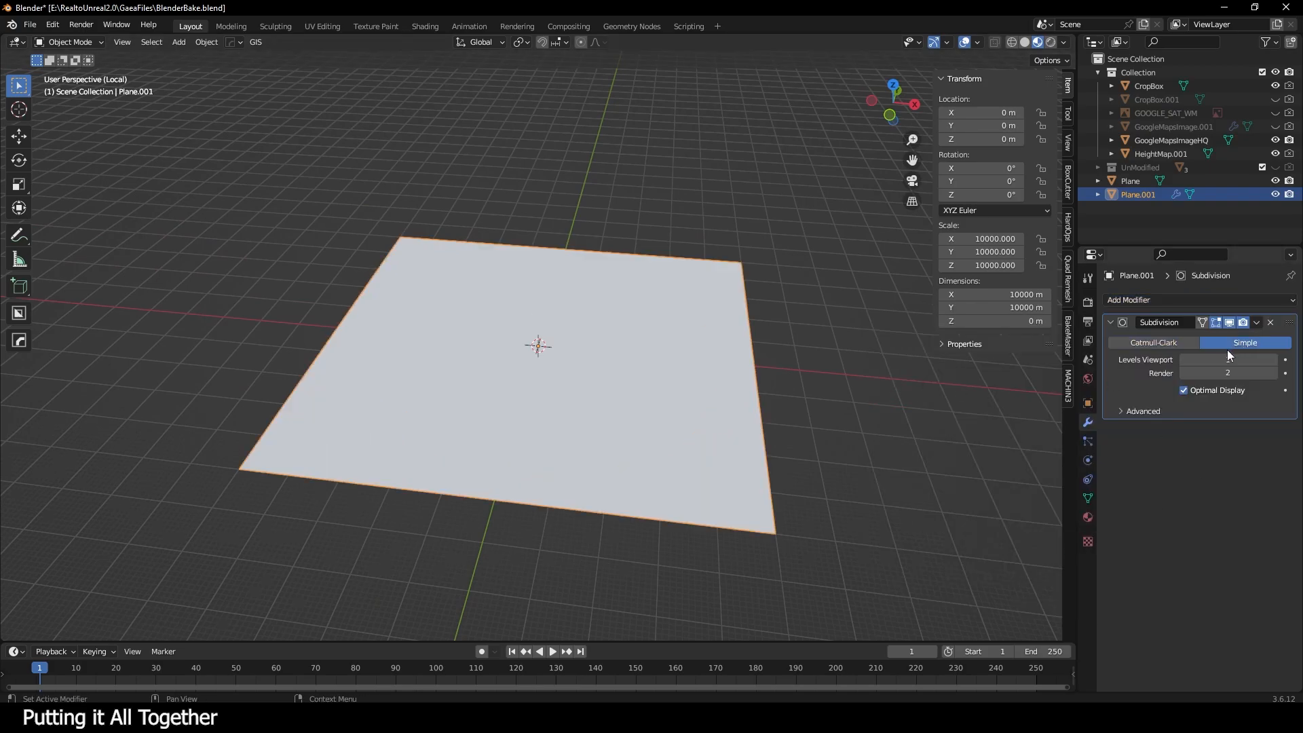
{"action": "left_click", "coordinate": [1237, 360]}
{"action": "key", "text": "Return"}
- Add a Displace modifier to the subdivided plane and create a new texture for it
{"action": "left_click", "coordinate": [1186, 300]}
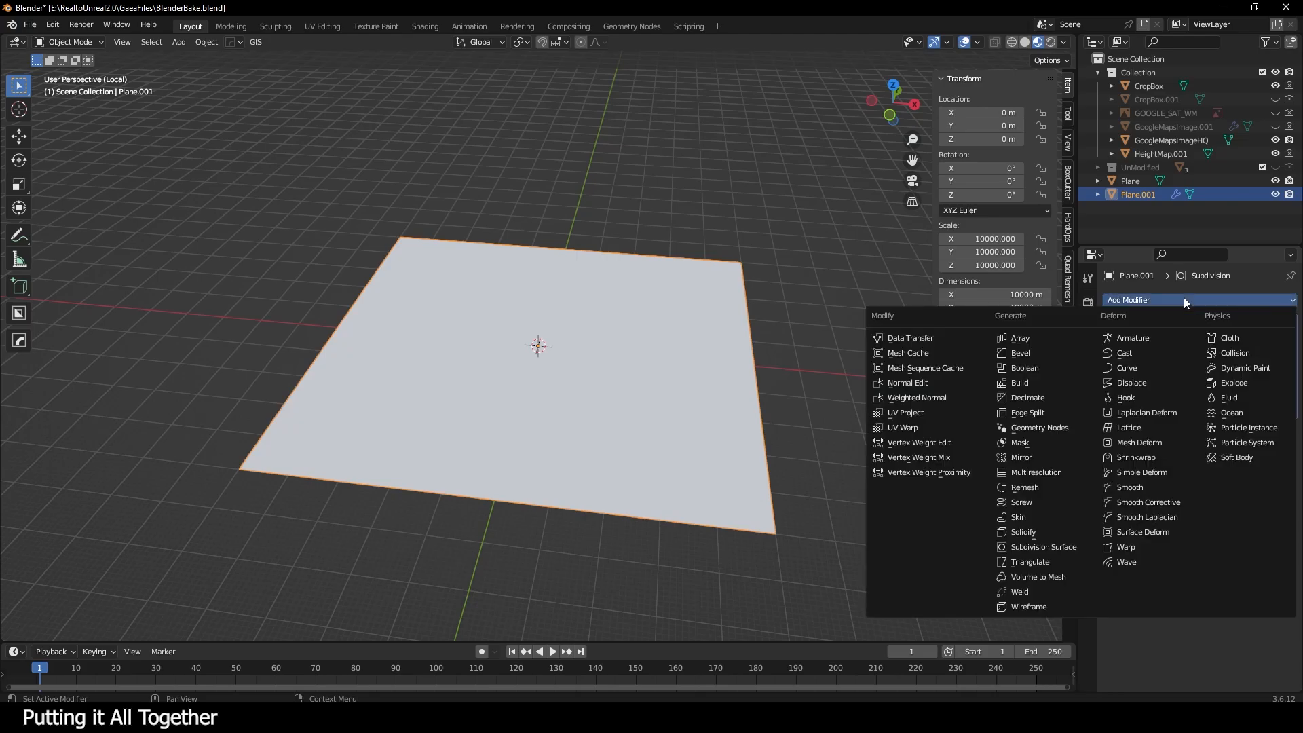
{"action": "left_click", "coordinate": [1165, 383]}
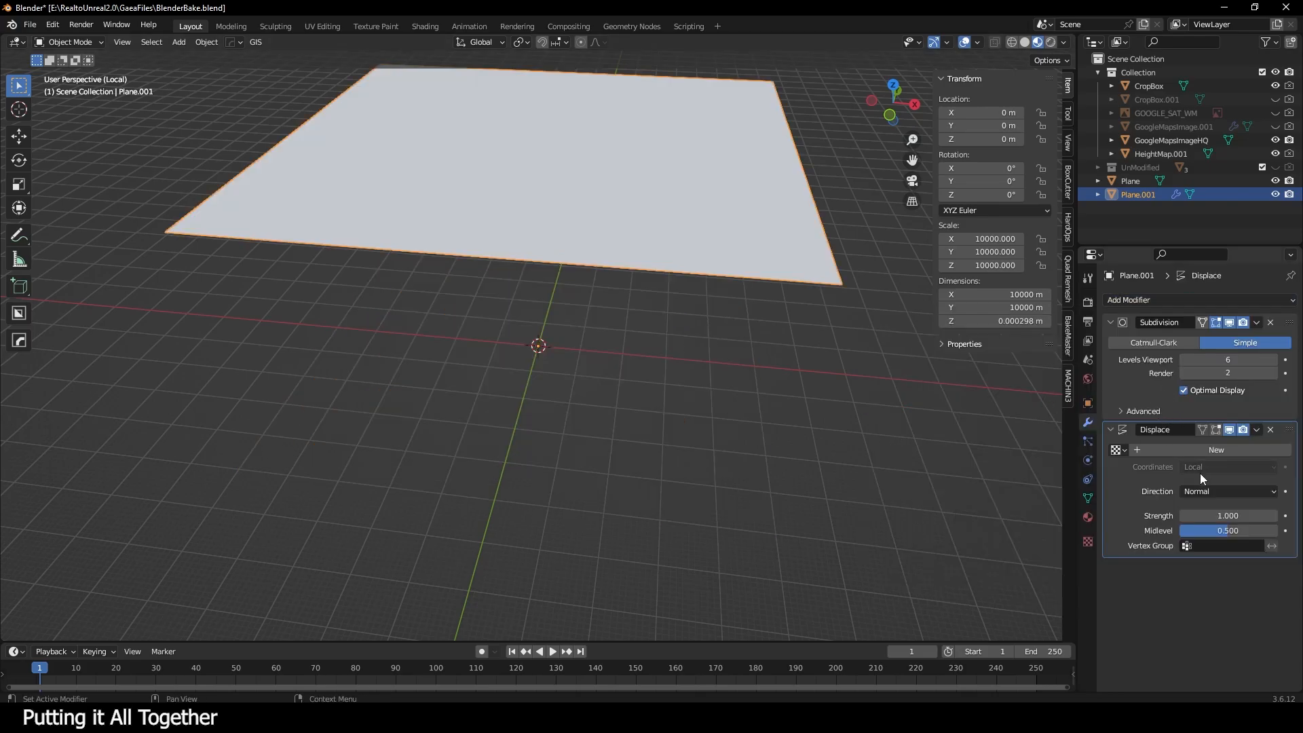
{"action": "left_click", "coordinate": [1146, 451]}
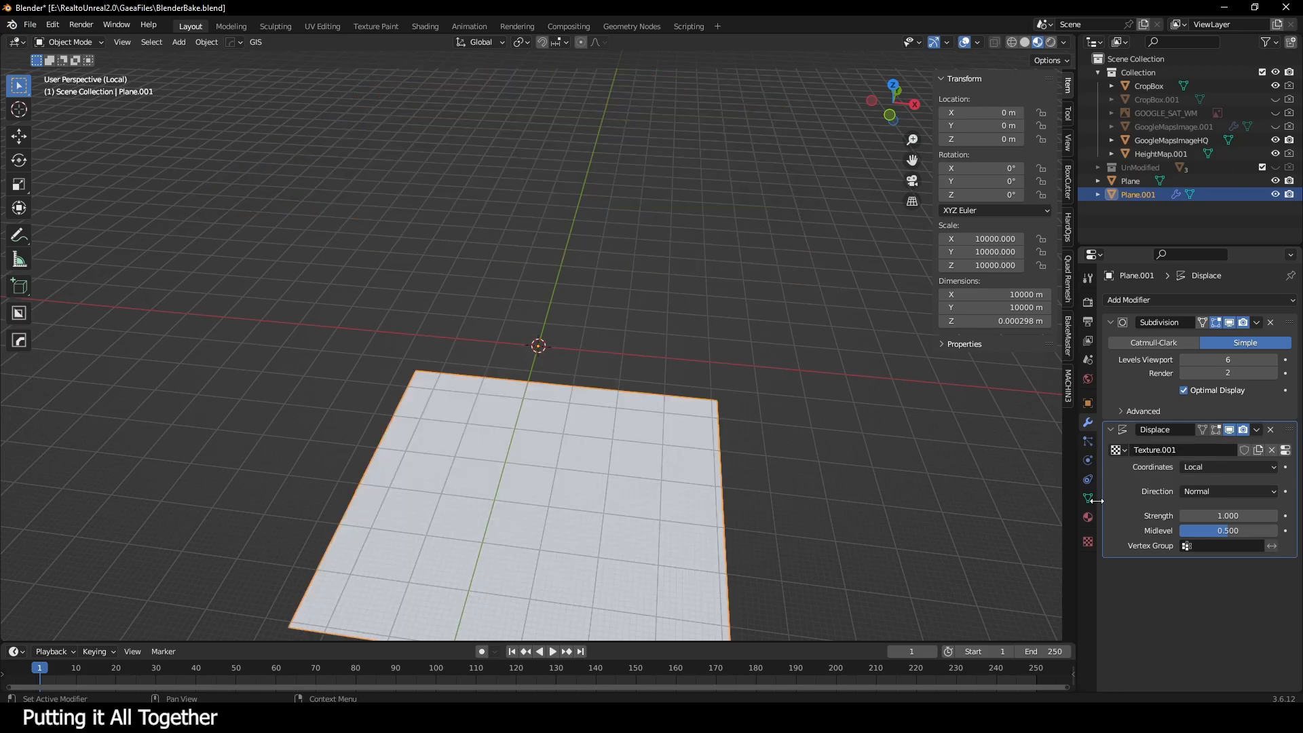
- Load HeightmapBake10KM.exr from the HeightMap folder as the image of the displacement texture
{"action": "left_click", "coordinate": [1092, 539]}
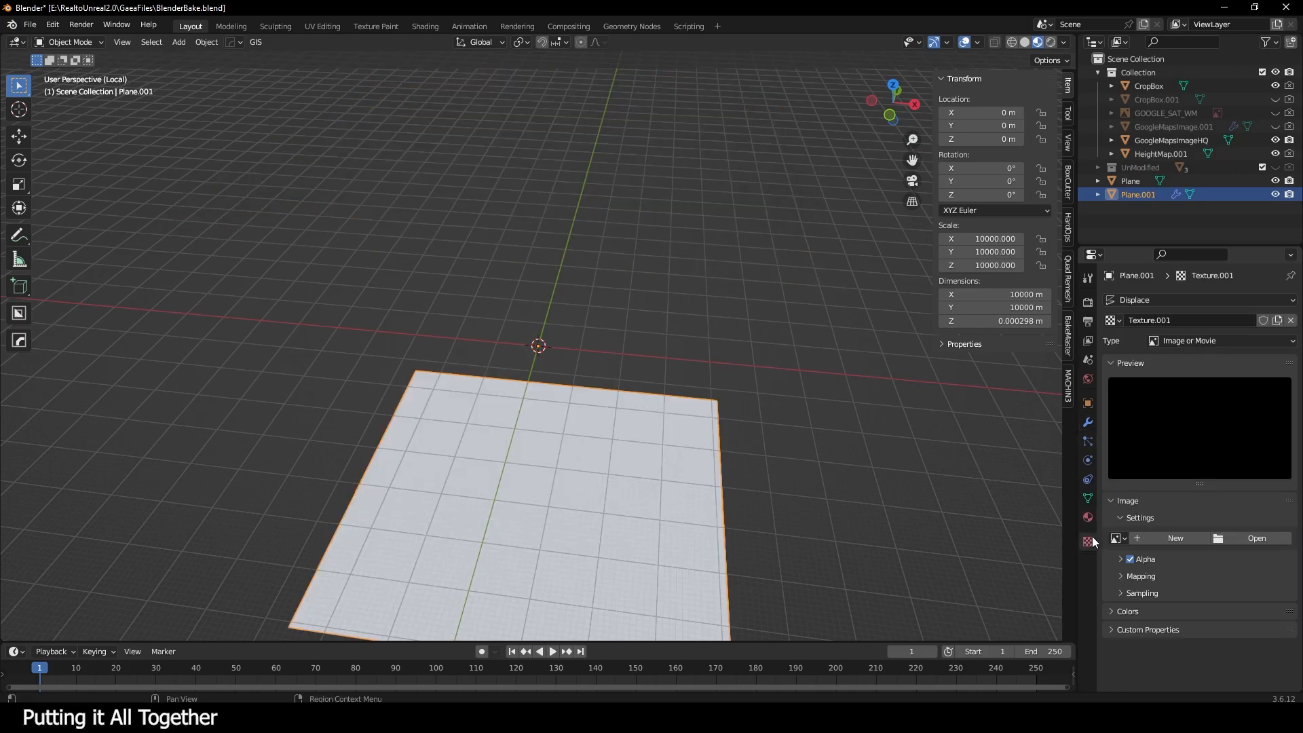
{"action": "left_click", "coordinate": [1233, 537]}
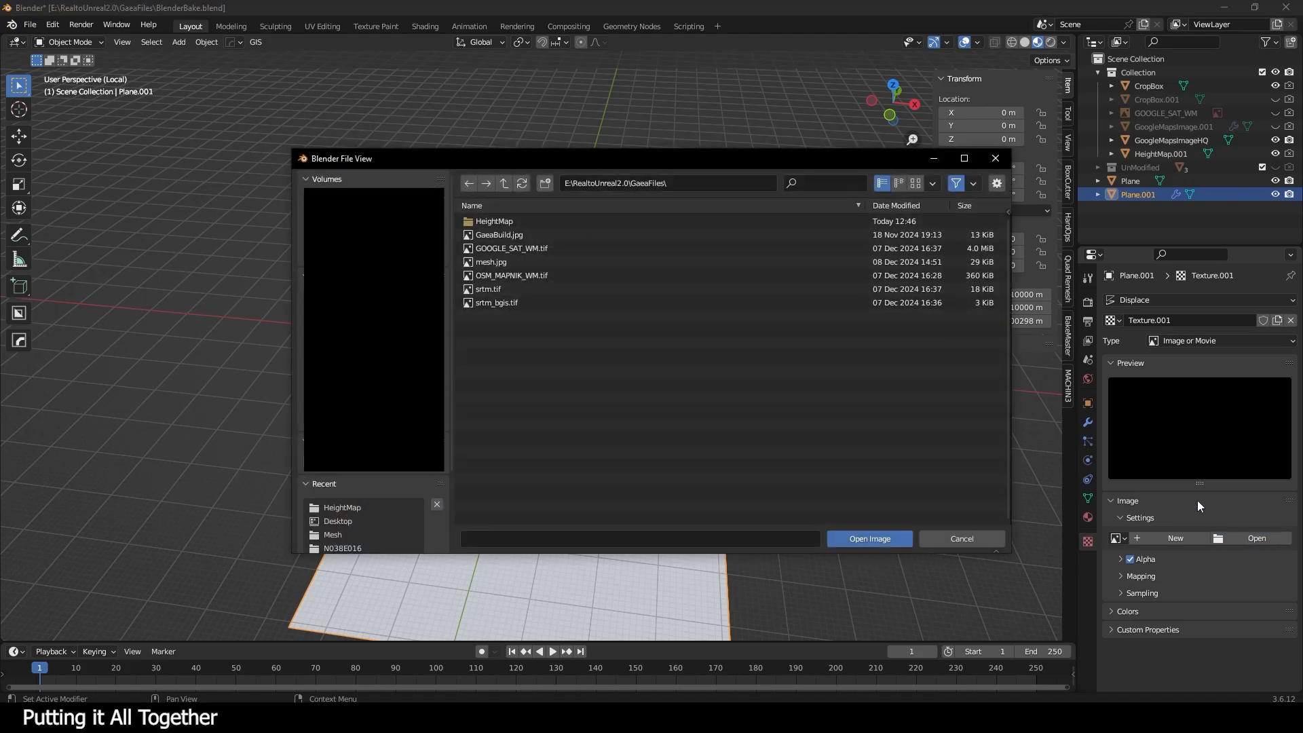
{"action": "left_click", "coordinate": [491, 221]}
{"action": "left_click", "coordinate": [521, 220]}
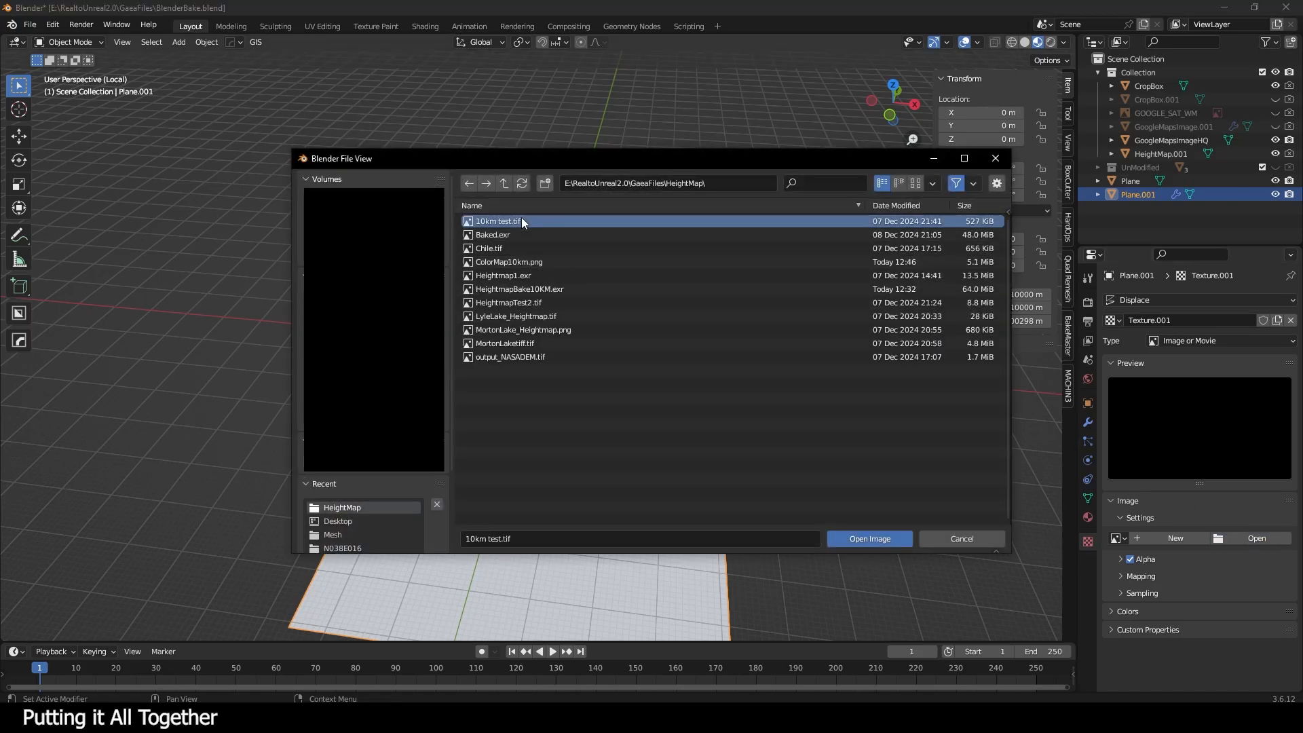
{"action": "left_click", "coordinate": [539, 289]}
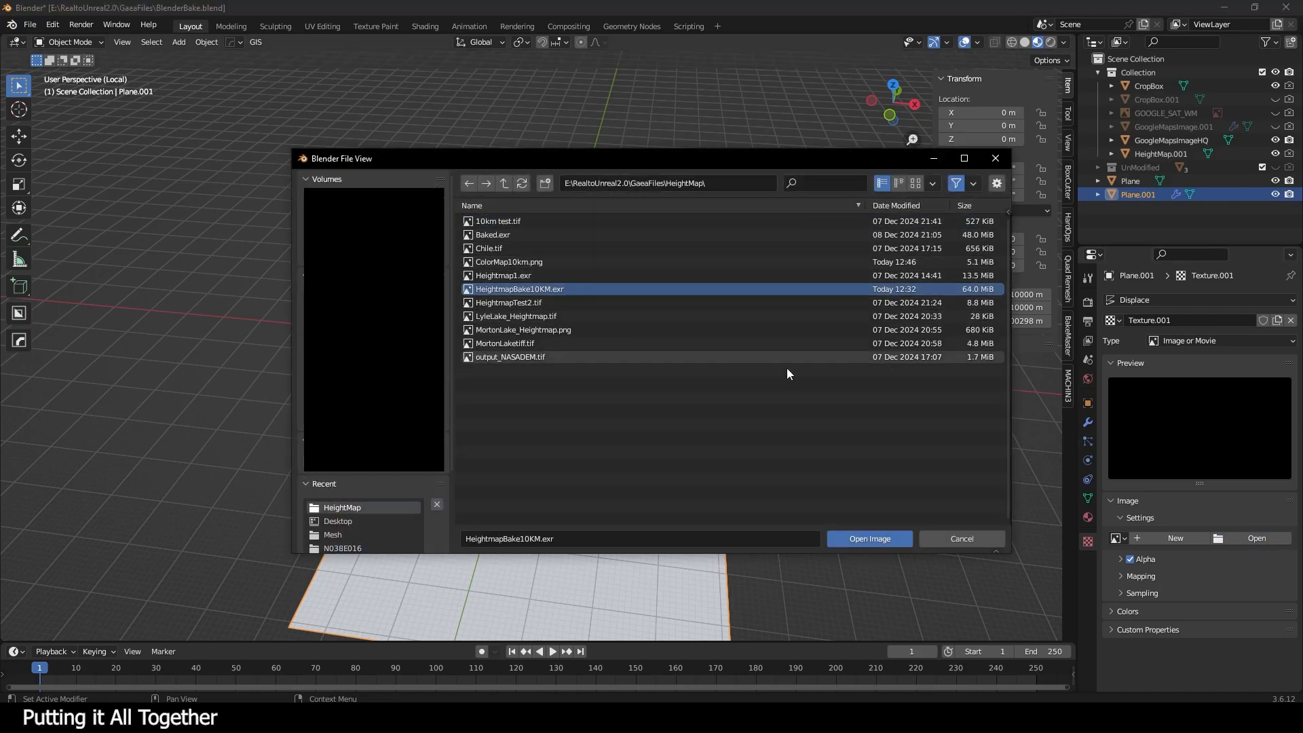
{"action": "left_click", "coordinate": [871, 539]}
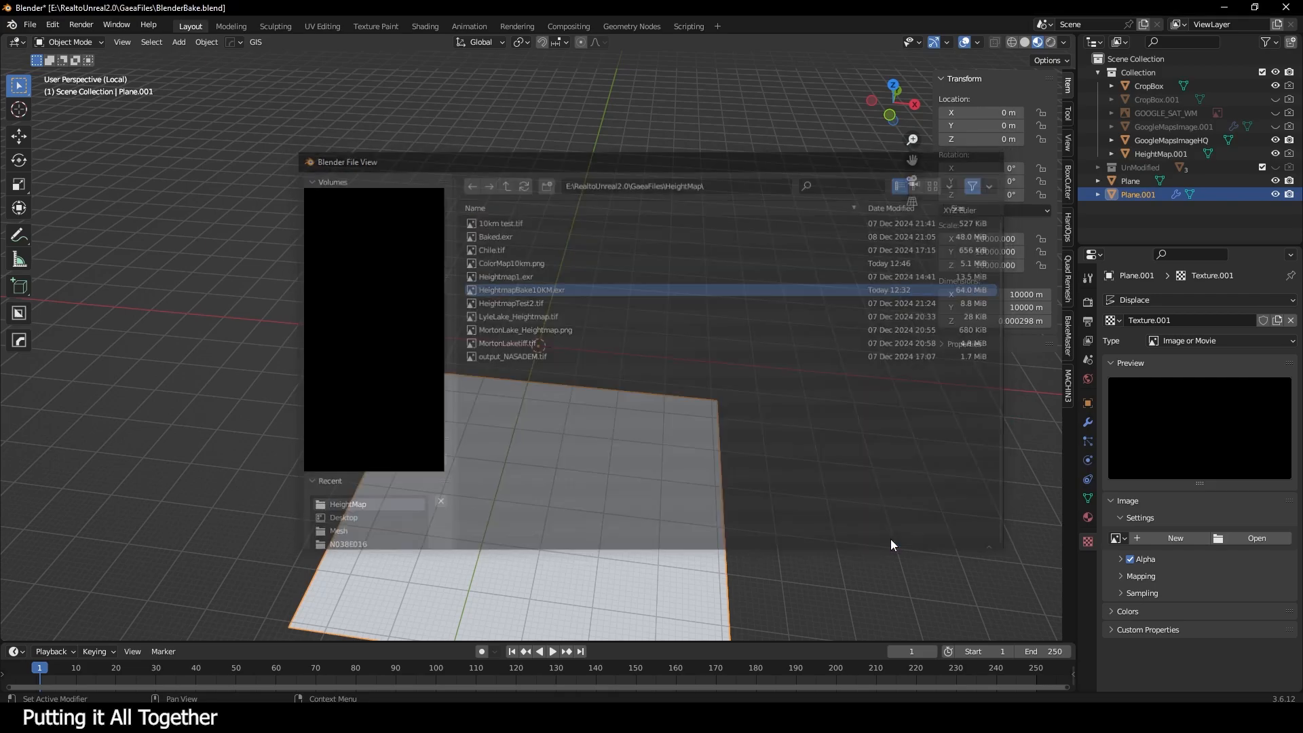
{"action": "middle_click_drag", "start_coordinate": [721, 437], "coordinate": [768, 471]}
- Set the Displace modifier's midlevel to 0 and display the terrain in solid shading
{"action": "left_click", "coordinate": [1089, 422]}
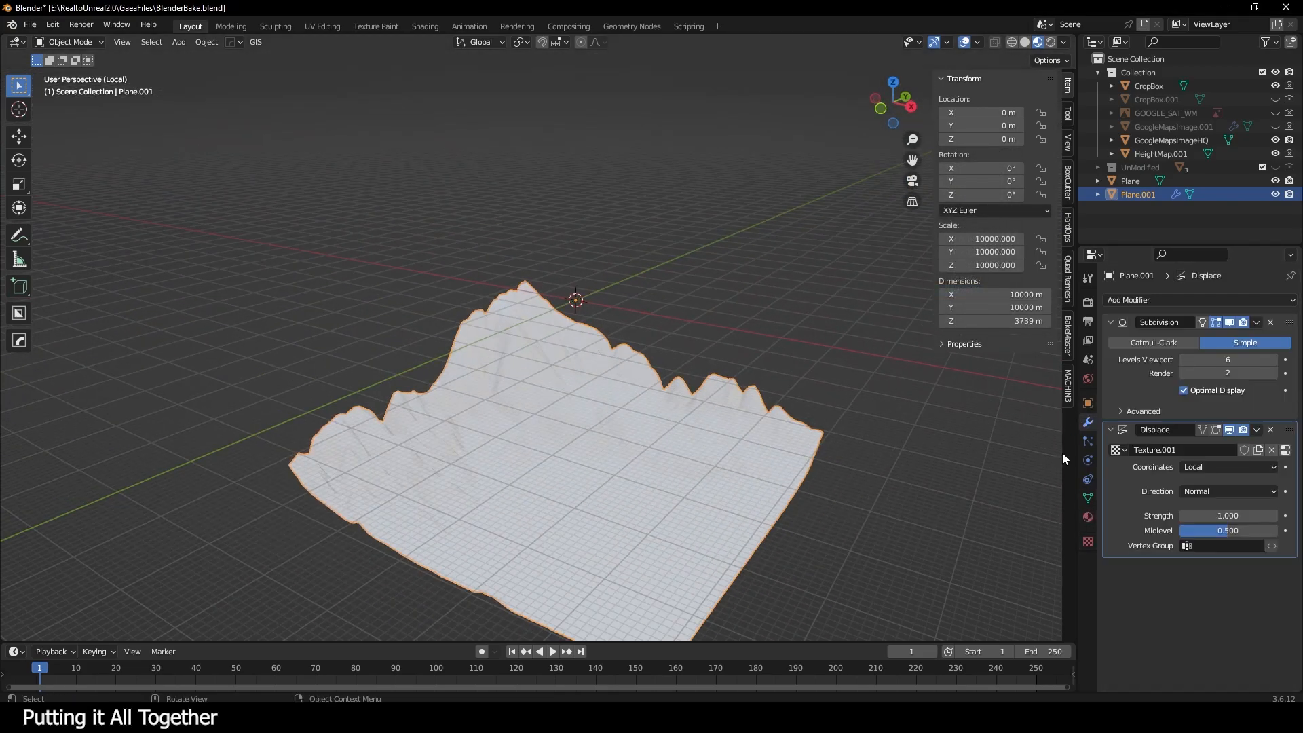
{"action": "left_click_drag", "start_coordinate": [1249, 533], "coordinate": [1180, 533]}
{"action": "middle_click_drag", "start_coordinate": [840, 457], "coordinate": [508, 391]}
{"action": "left_click", "coordinate": [1025, 43]}
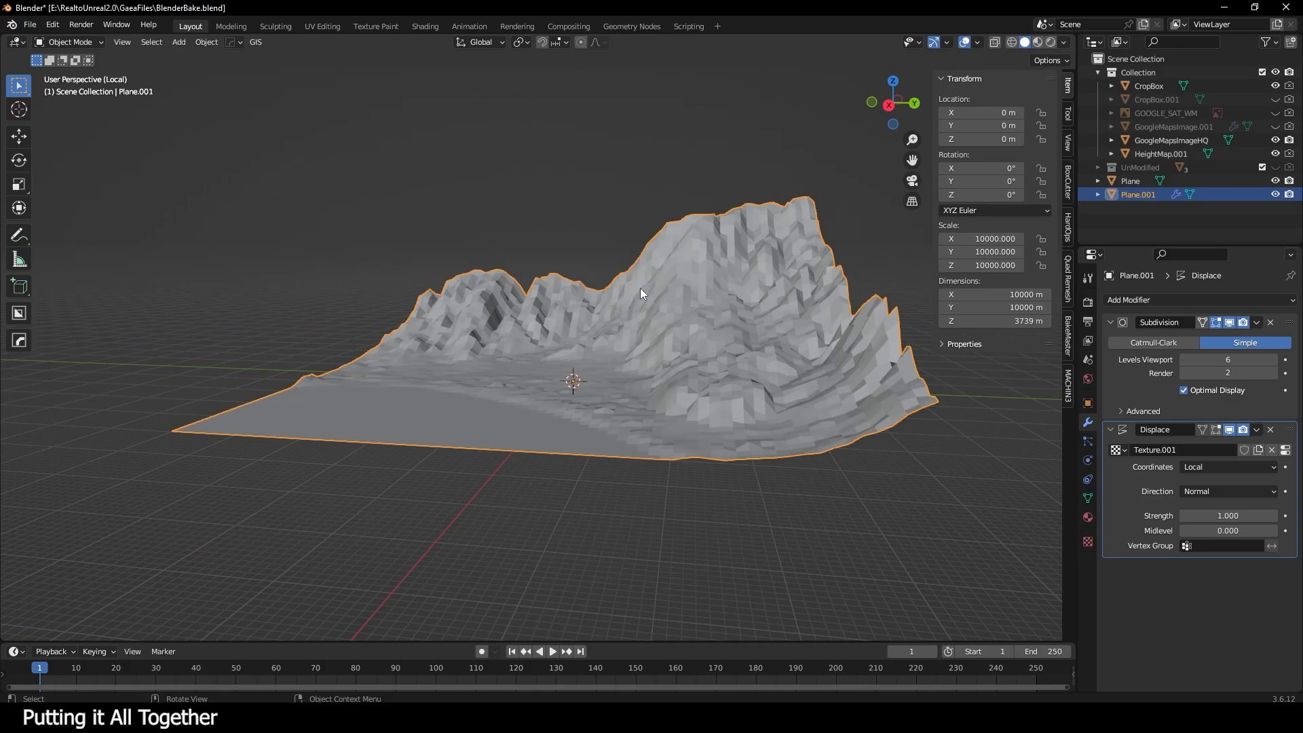
{"action": "mouse_move", "coordinate": [641, 288]}
{"action": "middle_mouse_down"}
{"action": "mouse_move", "coordinate": [739, 315]}
{"action": "mouse_move", "coordinate": [645, 339]}
{"action": "mouse_move", "coordinate": [646, 429]}
{"action": "mouse_move", "coordinate": [663, 360]}
{"action": "mouse_move", "coordinate": [758, 237]}
{"action": "middle_mouse_up"}
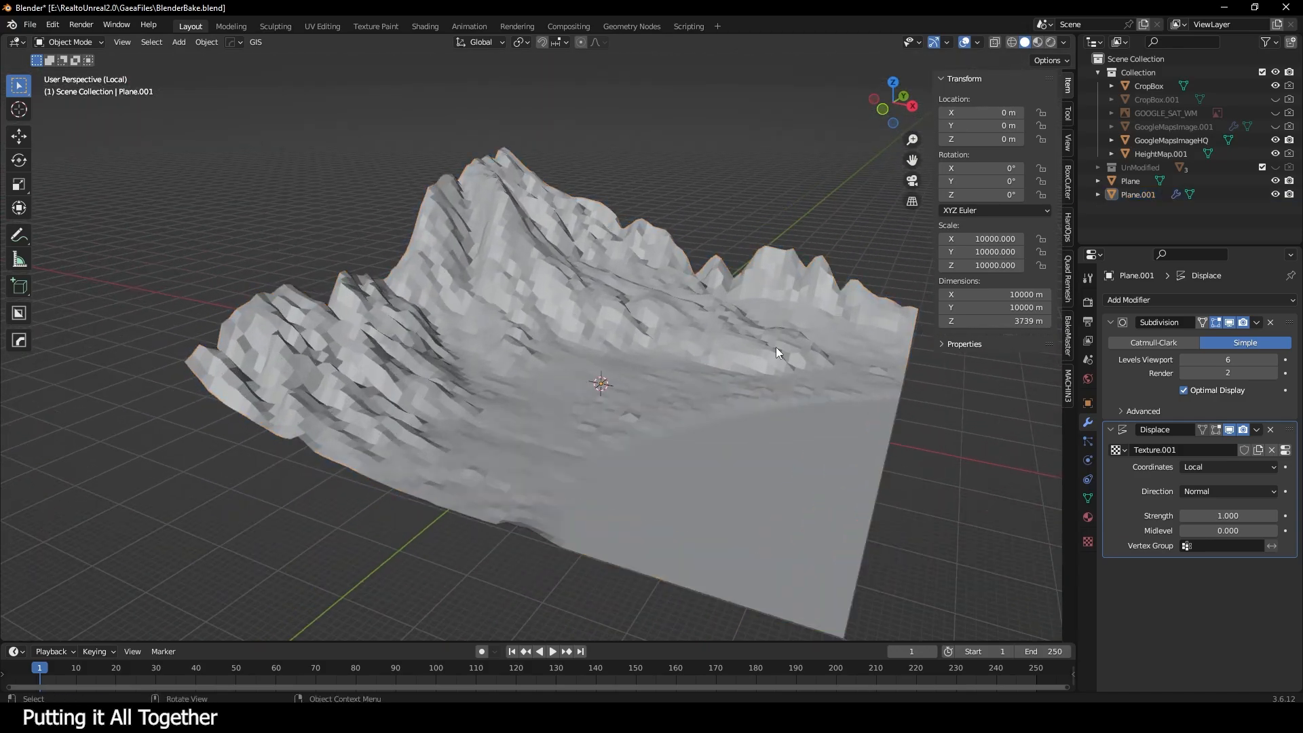
- Add a second Catmull-Clark Subdivision Surface modifier, place it above Displace and set its viewport levels to 2
{"action": "left_click", "coordinate": [1231, 301]}
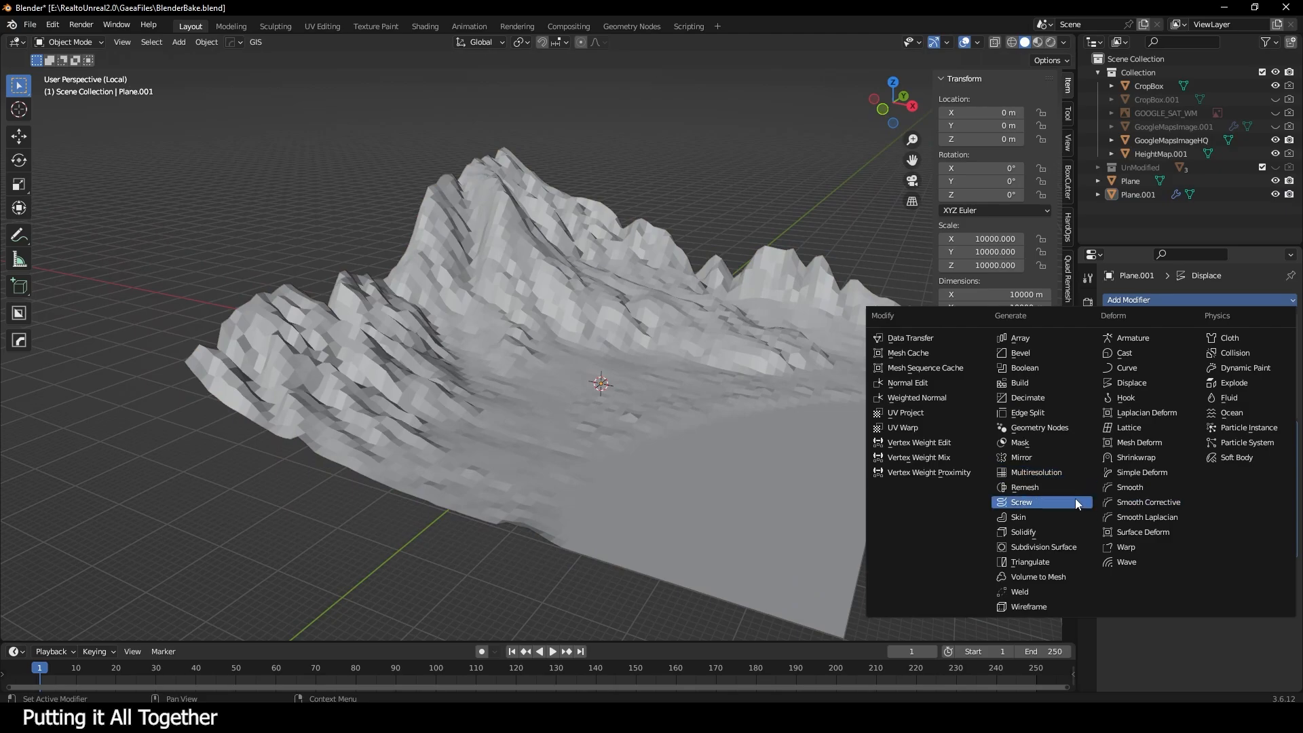
{"action": "left_click", "coordinate": [1065, 547]}
{"action": "left_click_drag", "start_coordinate": [1290, 569], "coordinate": [1290, 429]}
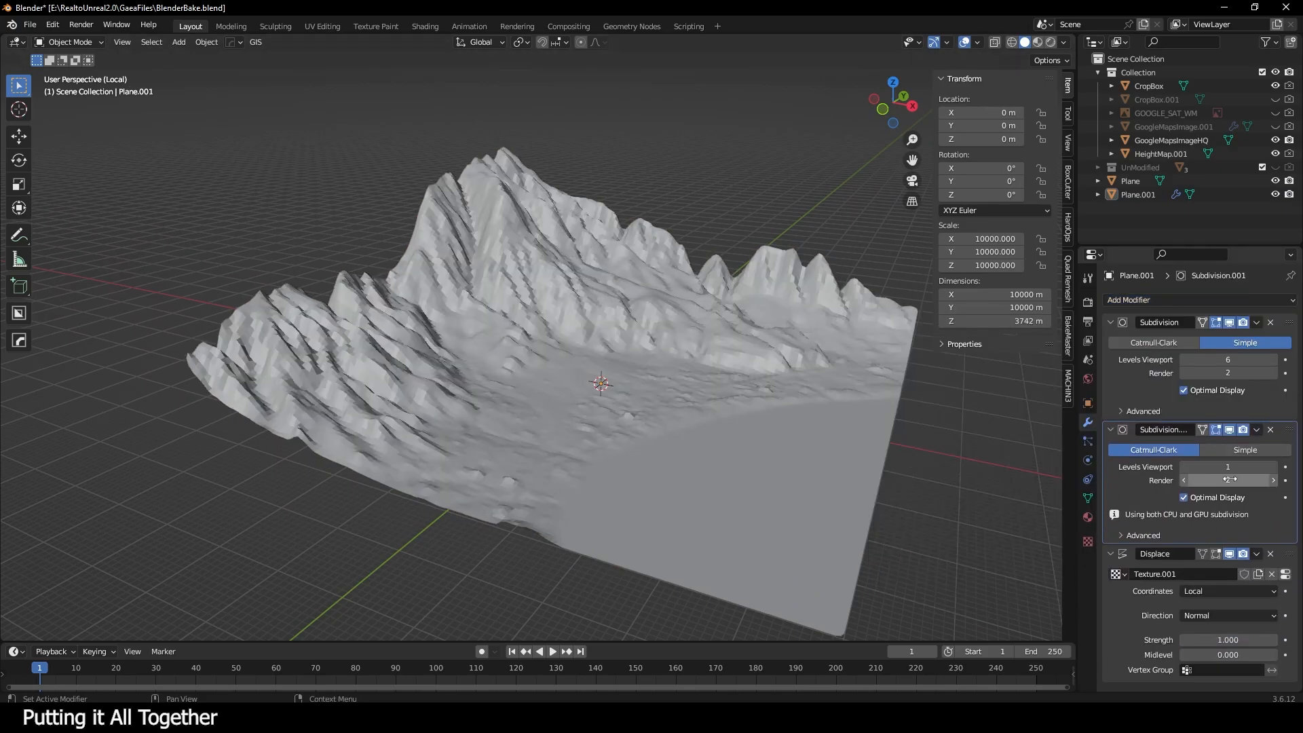
{"action": "left_click", "coordinate": [1274, 467]}
{"action": "mouse_move", "coordinate": [767, 426]}
{"action": "middle_mouse_down"}
{"action": "mouse_move", "coordinate": [642, 426]}
{"action": "mouse_move", "coordinate": [602, 365]}
{"action": "mouse_move", "coordinate": [727, 407]}
{"action": "mouse_move", "coordinate": [666, 404]}
{"action": "mouse_move", "coordinate": [783, 405]}
{"action": "middle_mouse_up"}
{"action": "scroll", "coordinate": [780, 401], "scroll_direction": "down", "scroll_amount": 5}
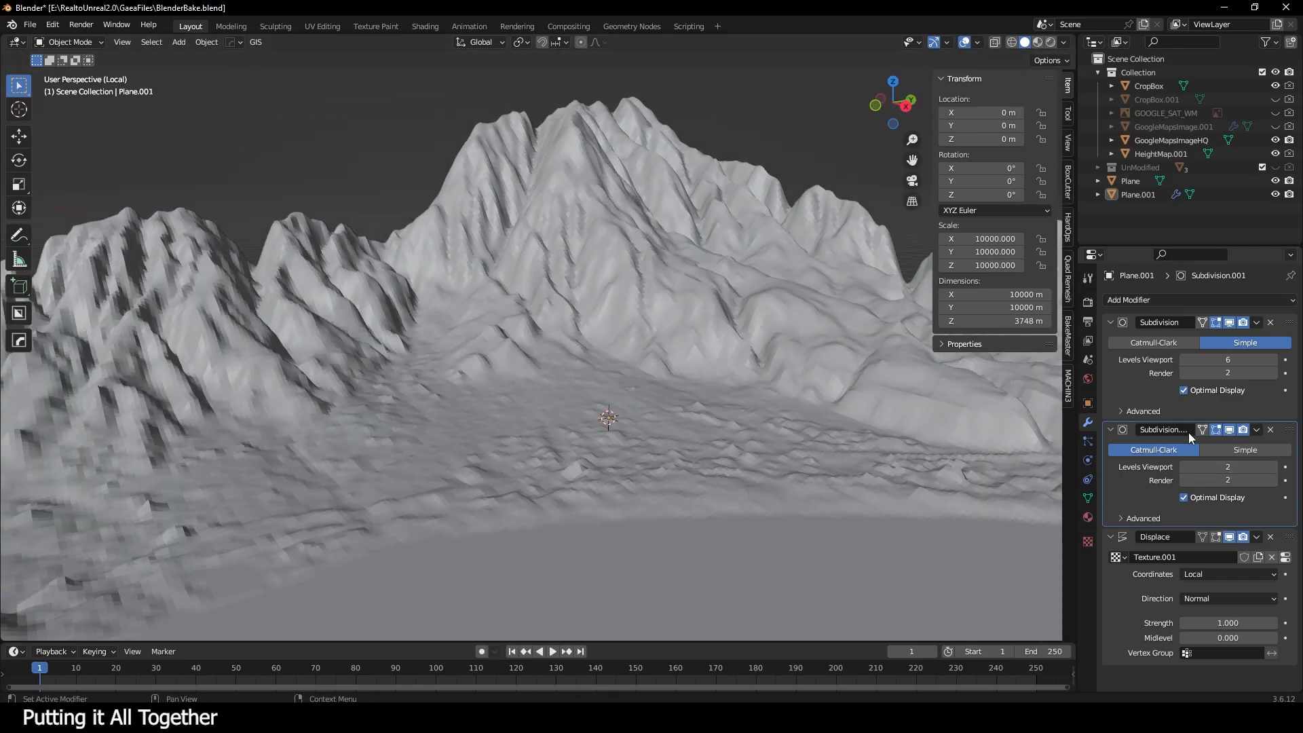
{"action": "middle_click_drag", "start_coordinate": [543, 394], "coordinate": [596, 388]}
{"action": "scroll", "coordinate": [596, 388], "scroll_direction": "down", "scroll_amount": 5}
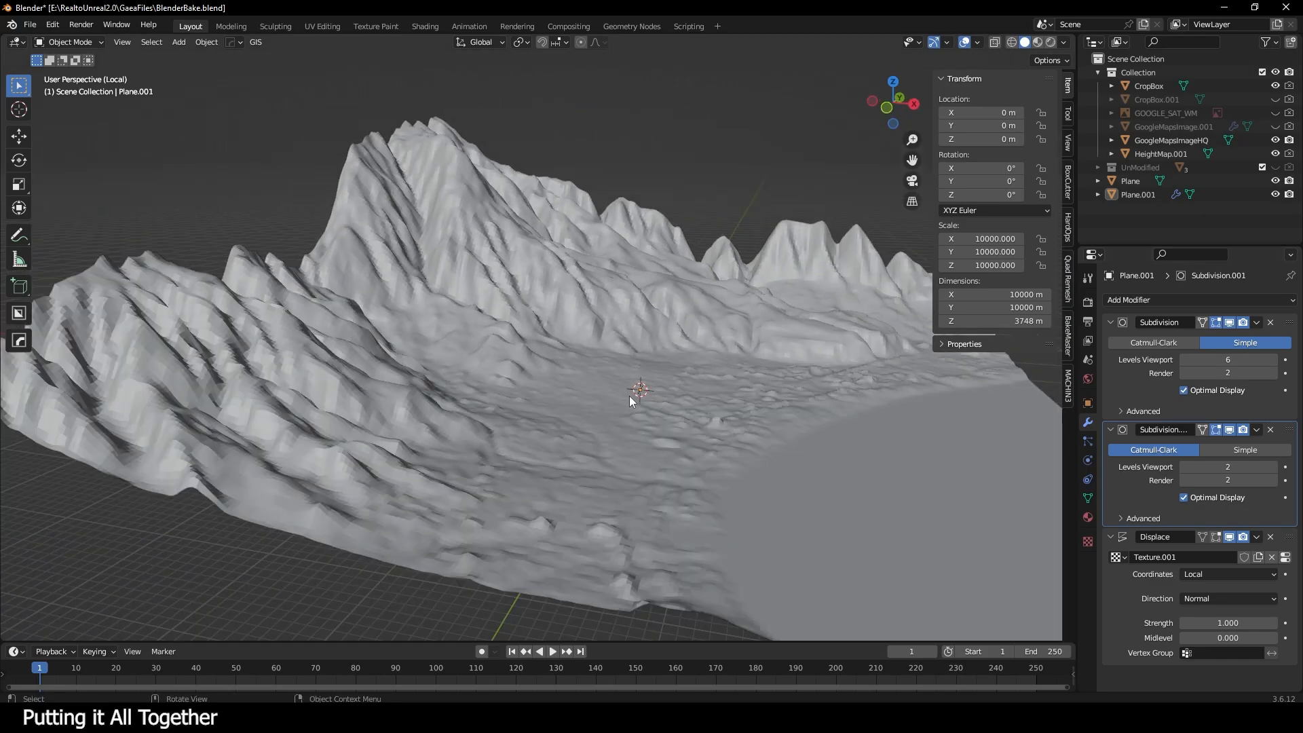
{"action": "middle_click_drag", "start_coordinate": [747, 405], "coordinate": [747, 433]}
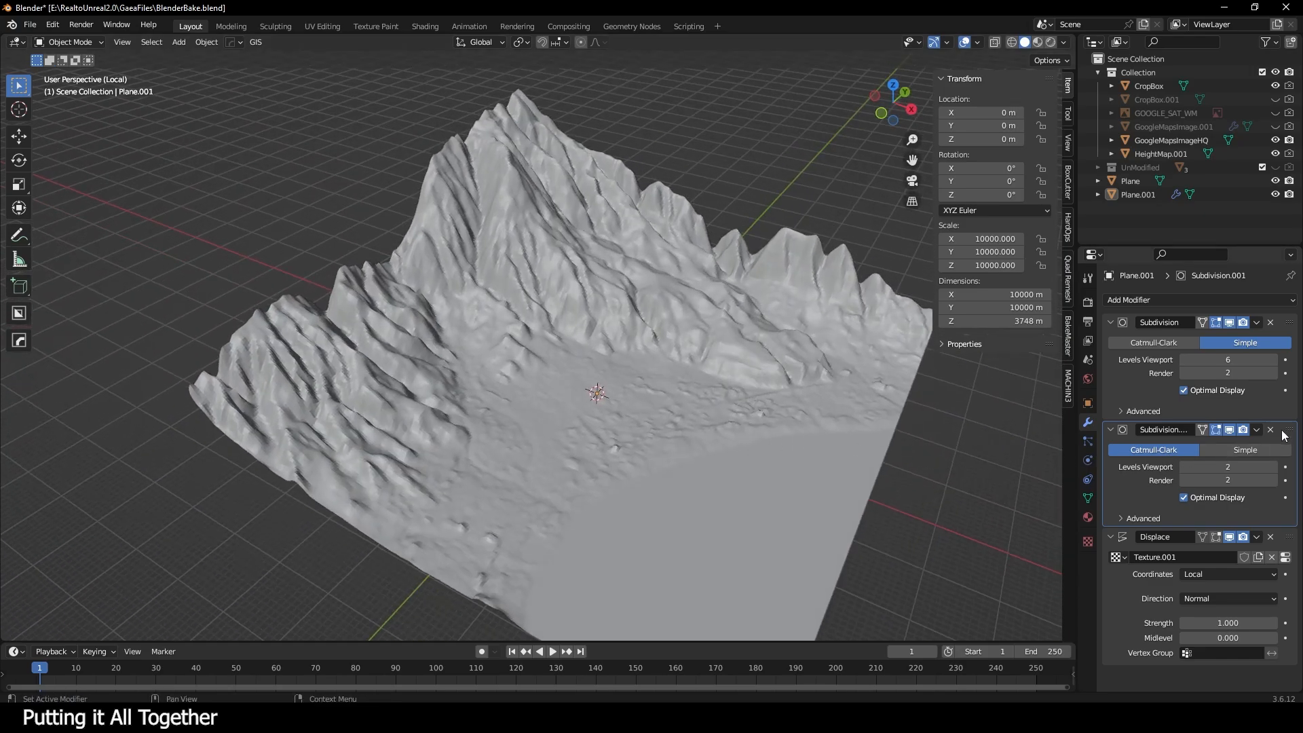
- Apply smooth shading to the displaced terrain plane
{"action": "left_click", "coordinate": [640, 295]}
{"action": "right_click", "coordinate": [638, 295]}
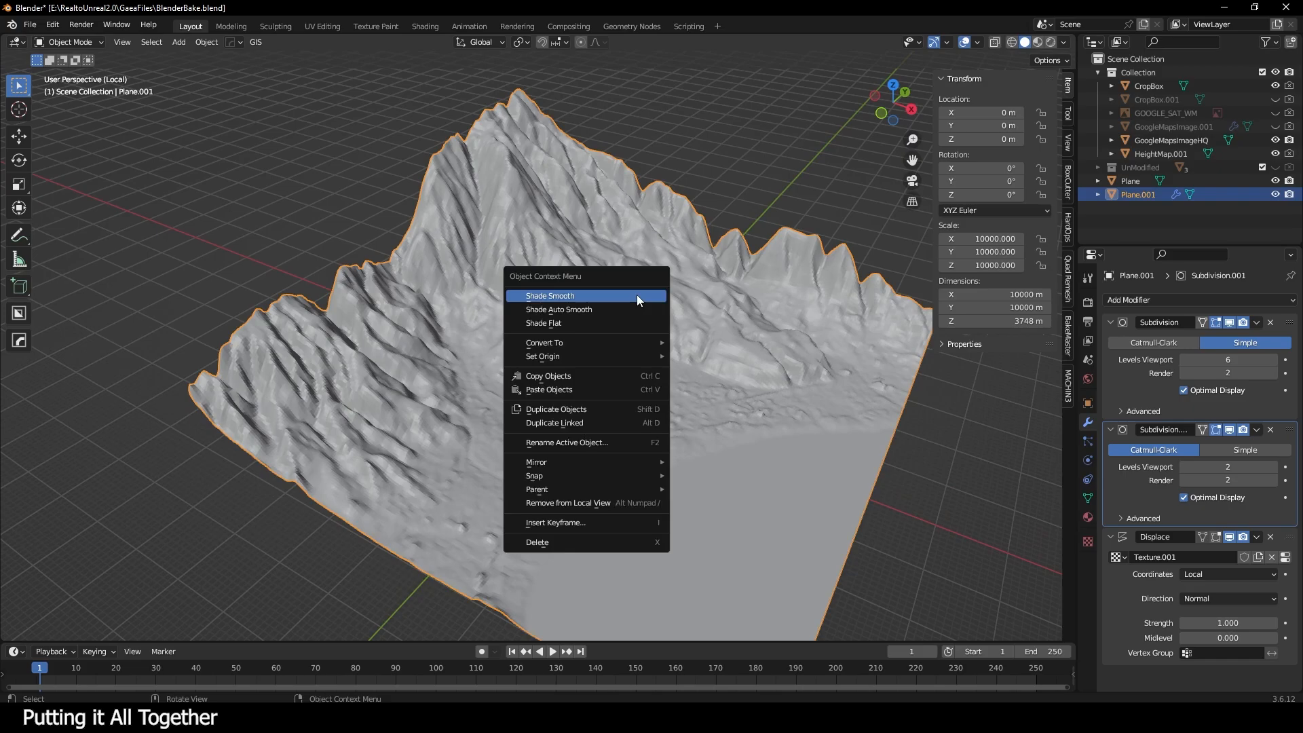
{"action": "left_click", "coordinate": [637, 295]}
{"action": "scroll", "coordinate": [774, 198], "scroll_direction": "up", "scroll_amount": 5}
{"action": "middle_click_drag", "start_coordinate": [774, 198], "coordinate": [759, 346]}
{"action": "left_click", "coordinate": [996, 483]}
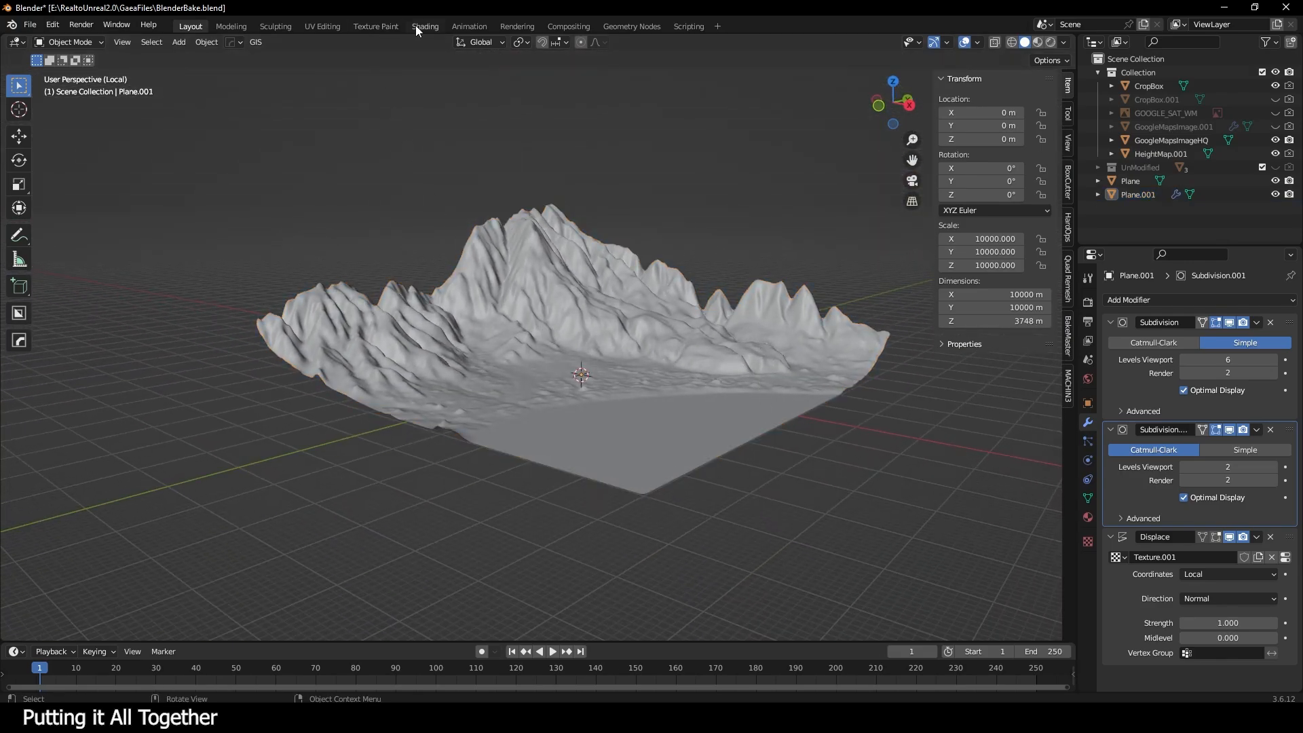
- Give the terrain plane a material named M_ItalianHeightmap
{"action": "left_click", "coordinate": [1088, 517]}
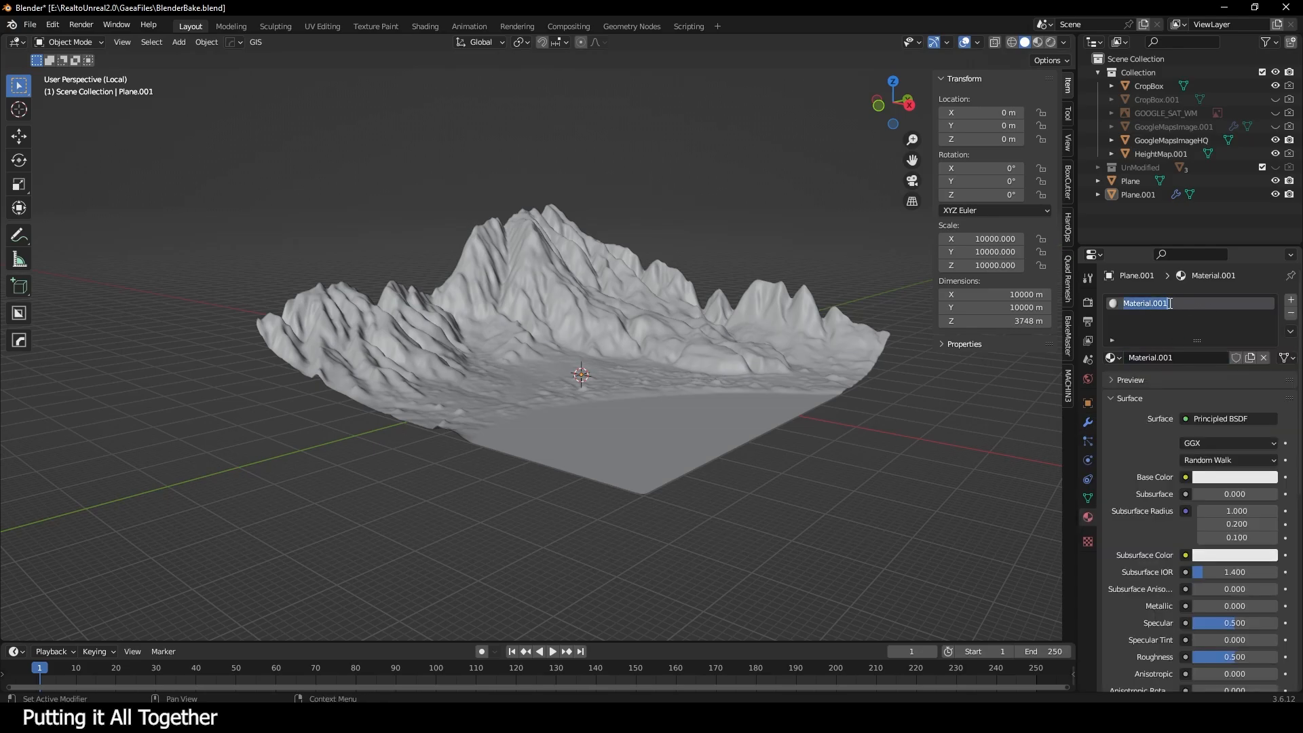
{"action": "type", "text": "M_"}
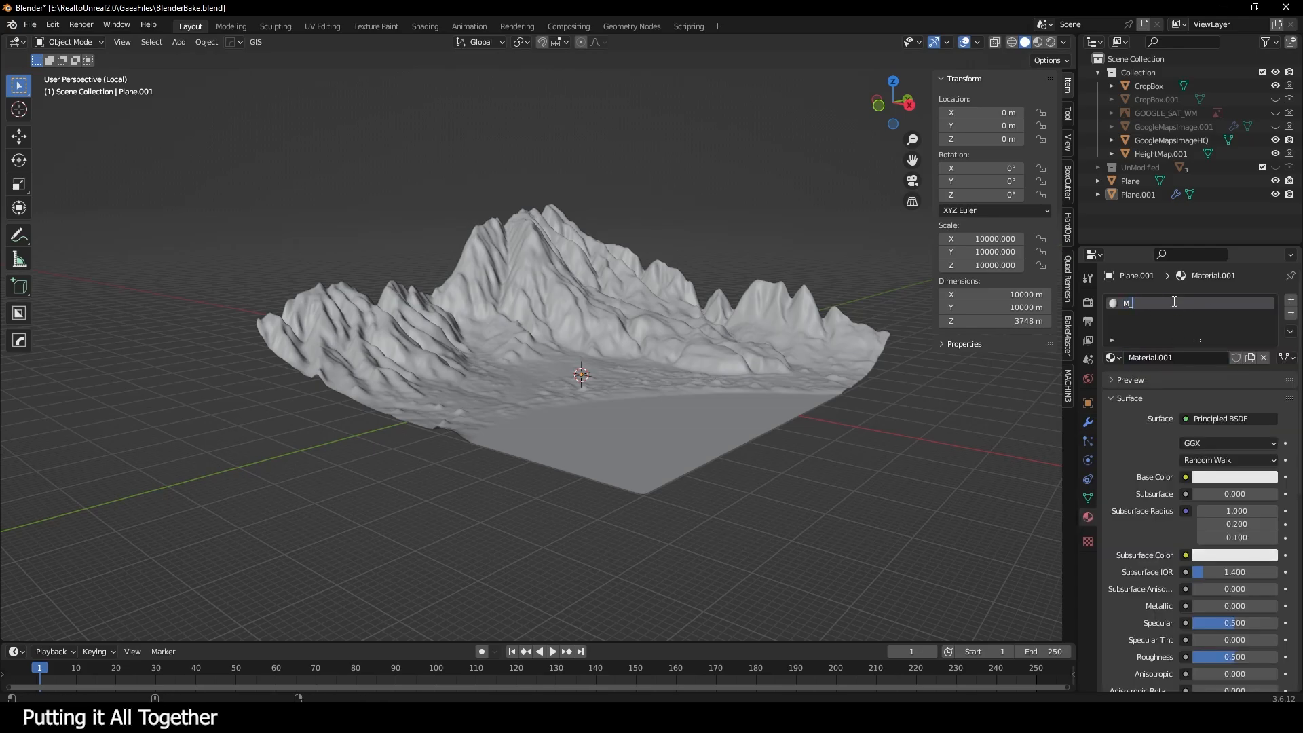
{"action": "type", "text": "ItalianHeig"}
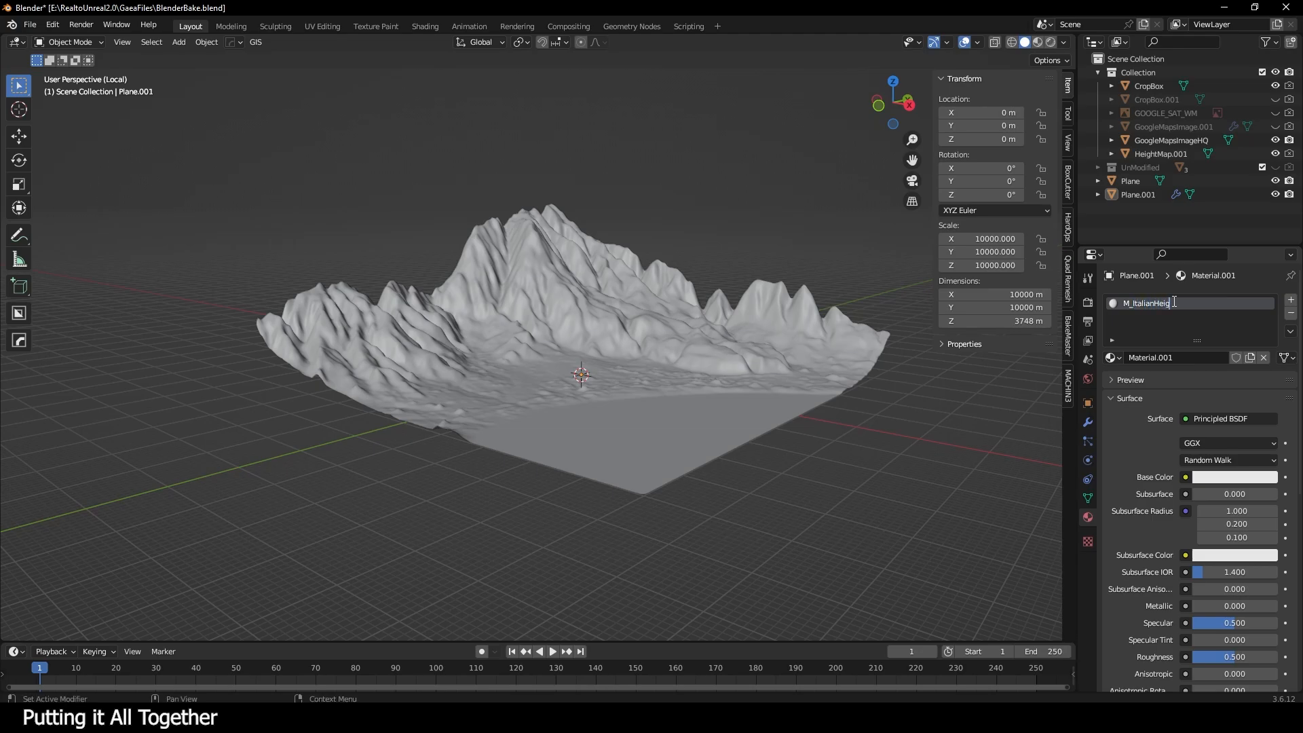
{"action": "type", "text": "htmap"}
{"action": "key", "text": "Return"}
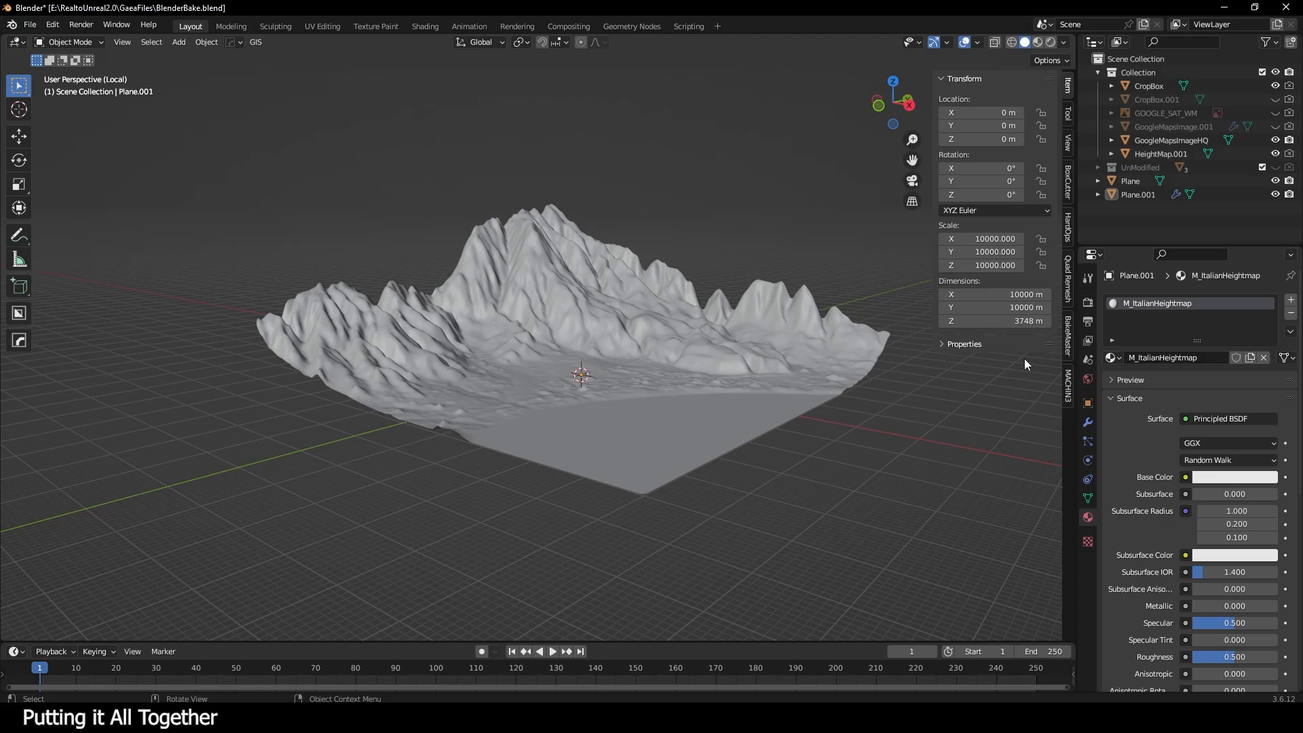
- Open the terrain's material nodes in the Shading workspace and add an Image Texture node beside the Principled BSDF
{"action": "left_click", "coordinate": [573, 259]}
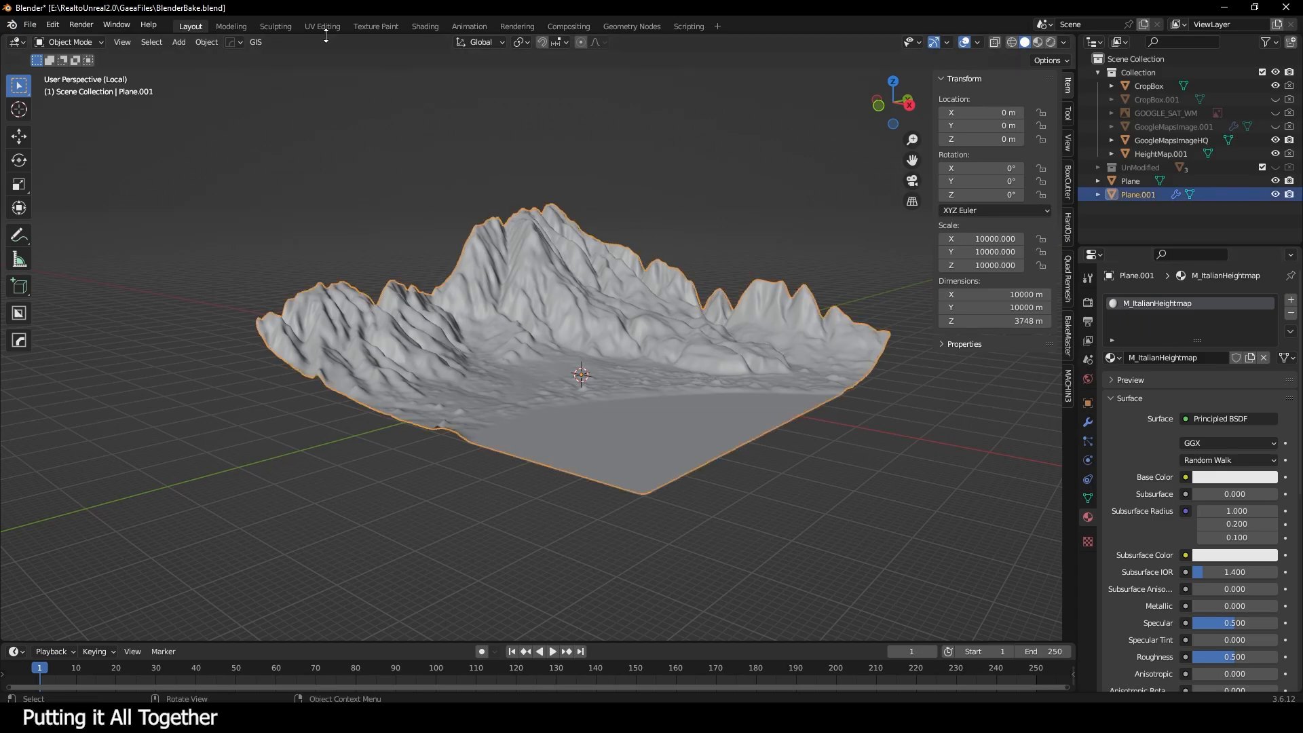
{"action": "left_click", "coordinate": [433, 26]}
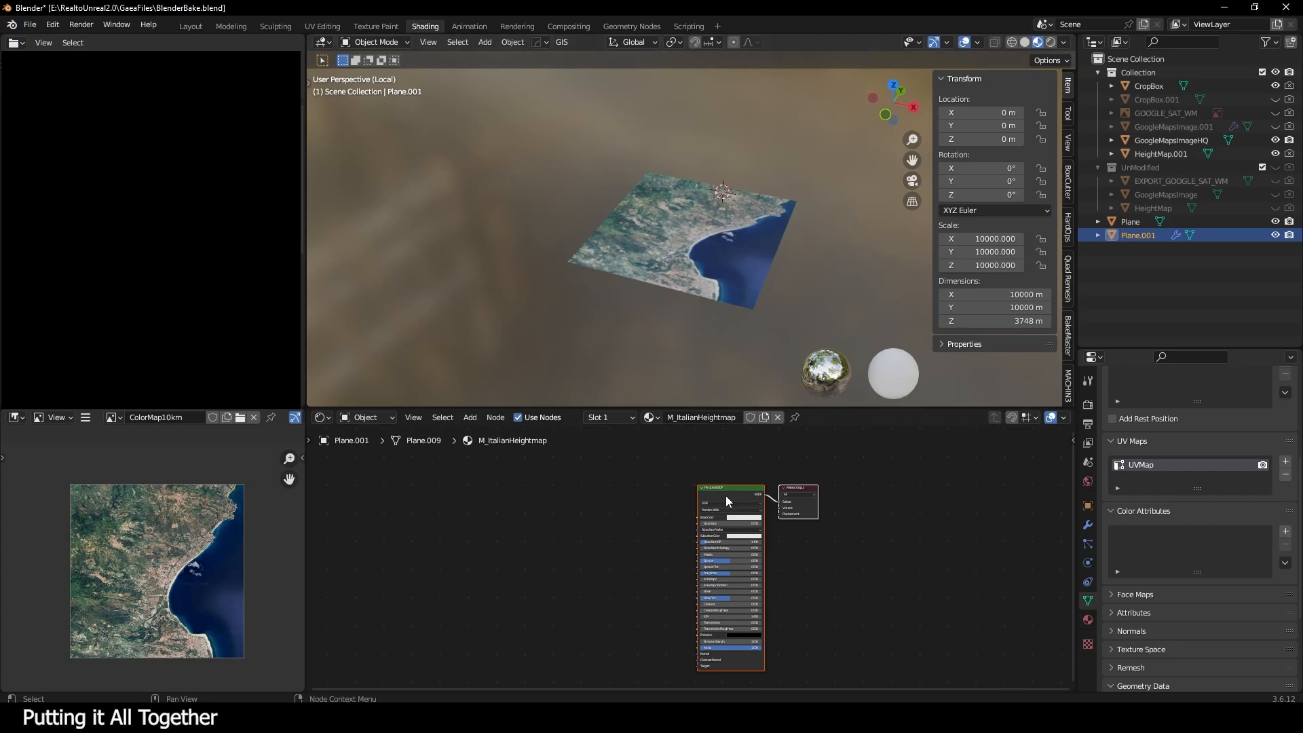
{"action": "scroll", "coordinate": [726, 497], "scroll_direction": "up", "scroll_amount": 2}
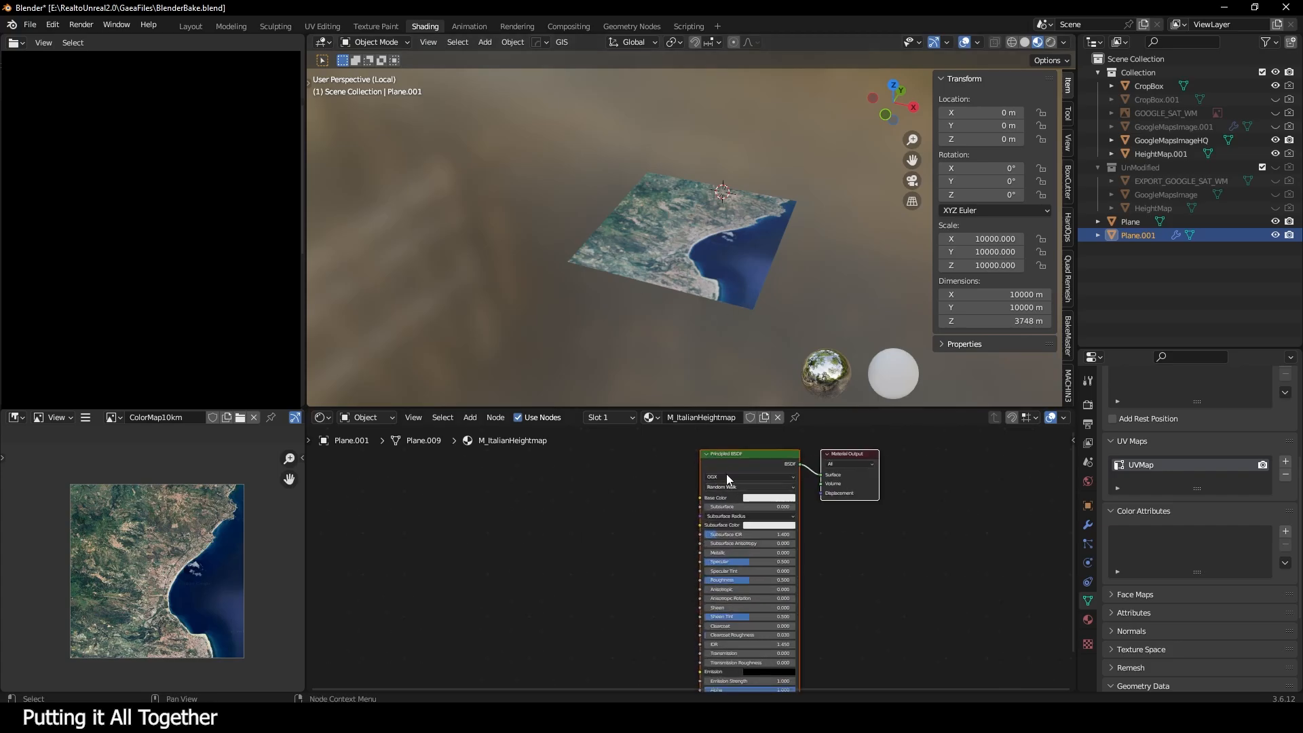
{"action": "right_click", "coordinate": [580, 504]}
{"action": "mouse_move", "coordinate": [579, 503]}
{"action": "left_click", "coordinate": [670, 506]}
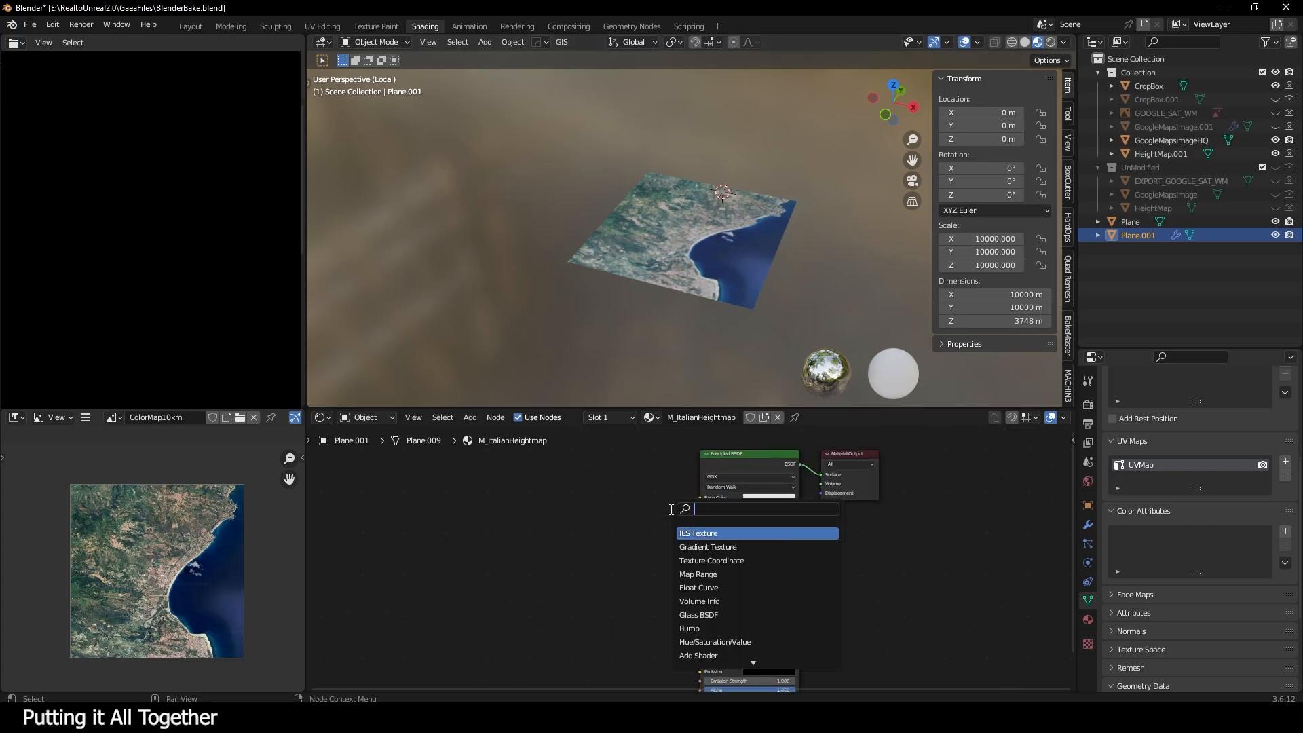
{"action": "type", "text": "imagete"}
{"action": "key", "text": "Return"}
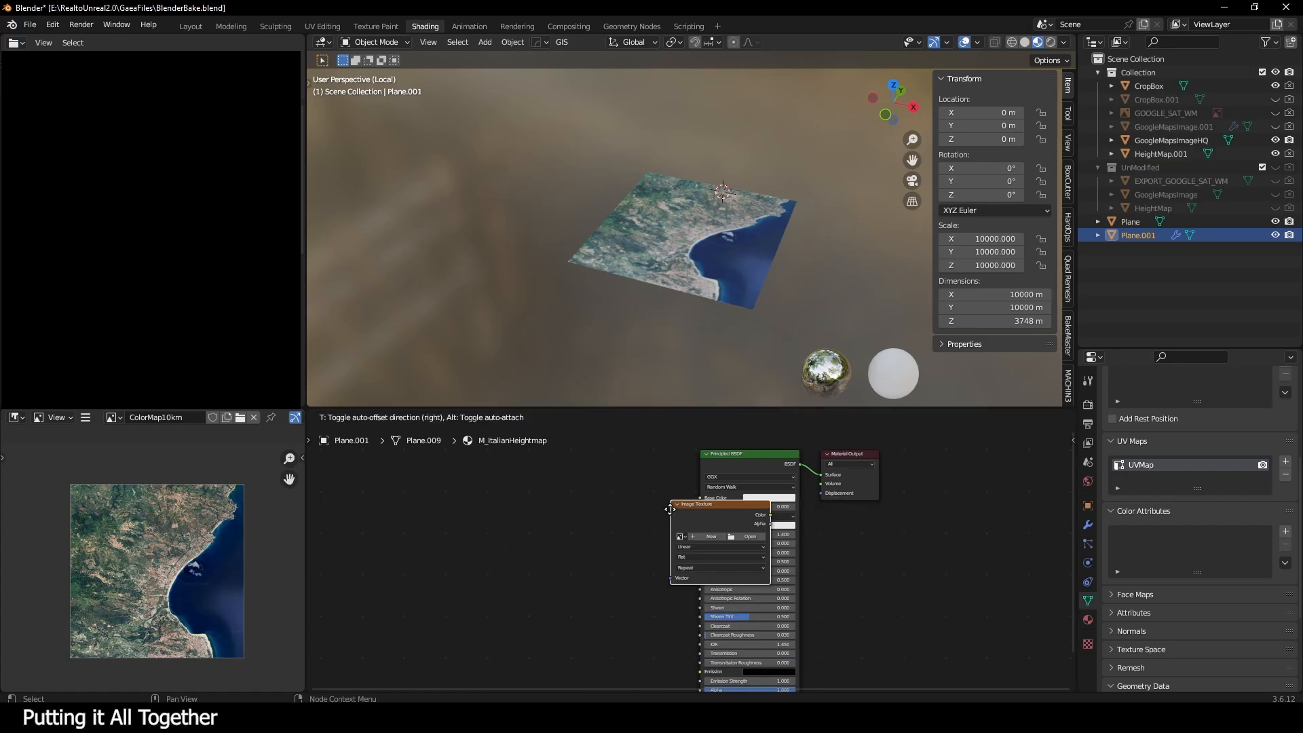
{"action": "left_click", "coordinate": [579, 511]}
- Load ColorMap10km.png from the HeightMap folder into the Image Texture node
{"action": "left_click", "coordinate": [579, 510]}
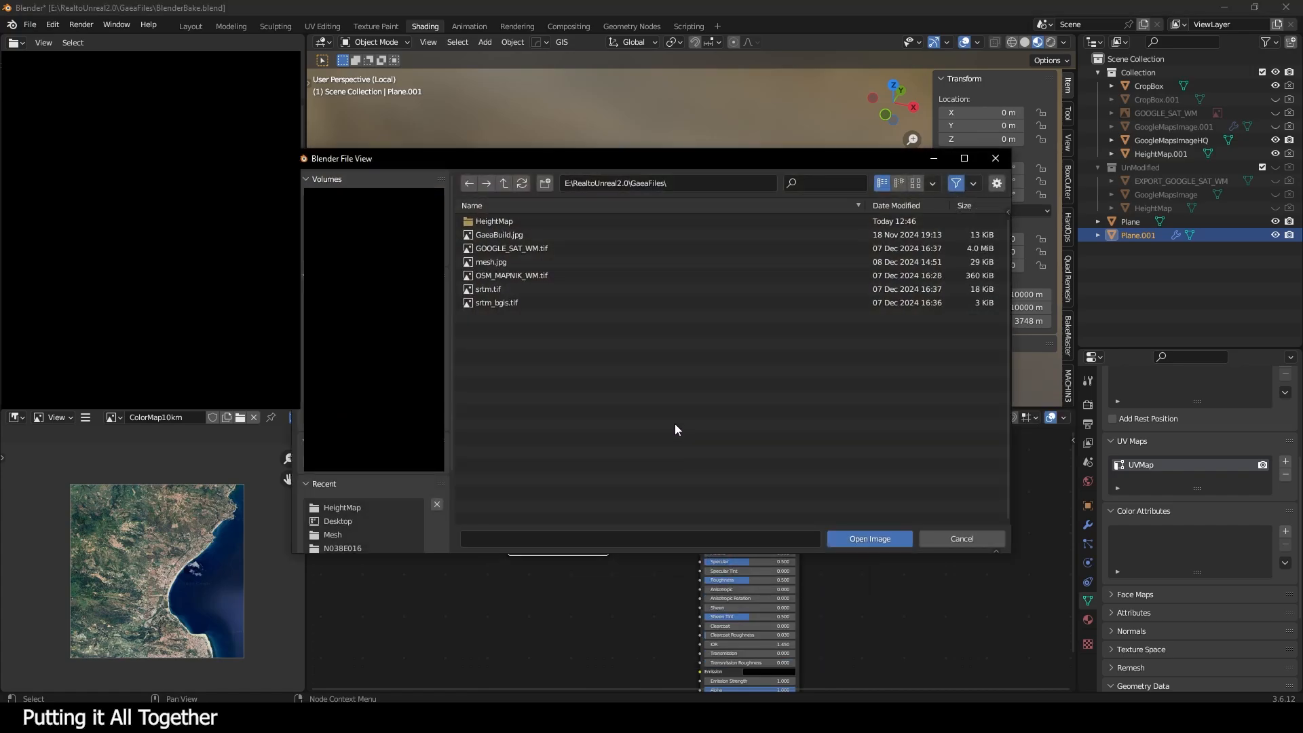
{"action": "double_click", "coordinate": [526, 221]}
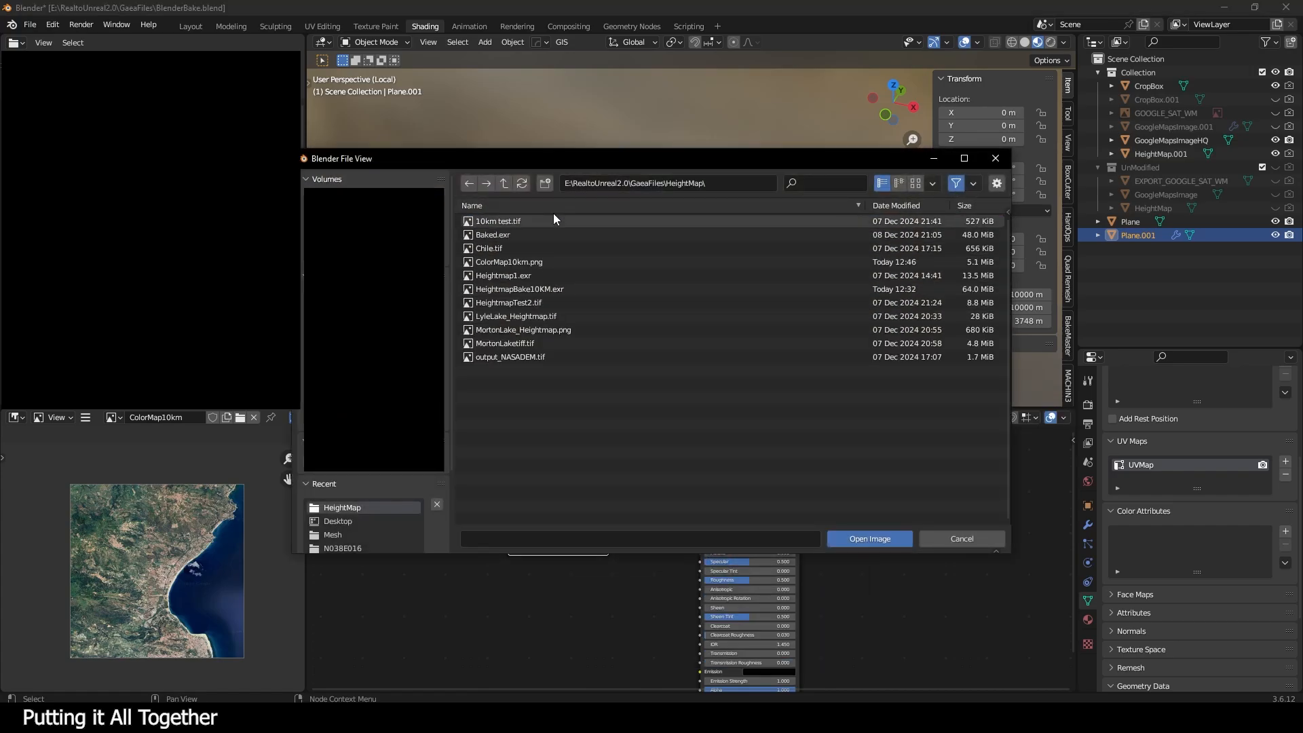
{"action": "left_click", "coordinate": [551, 259]}
{"action": "left_click", "coordinate": [870, 539]}
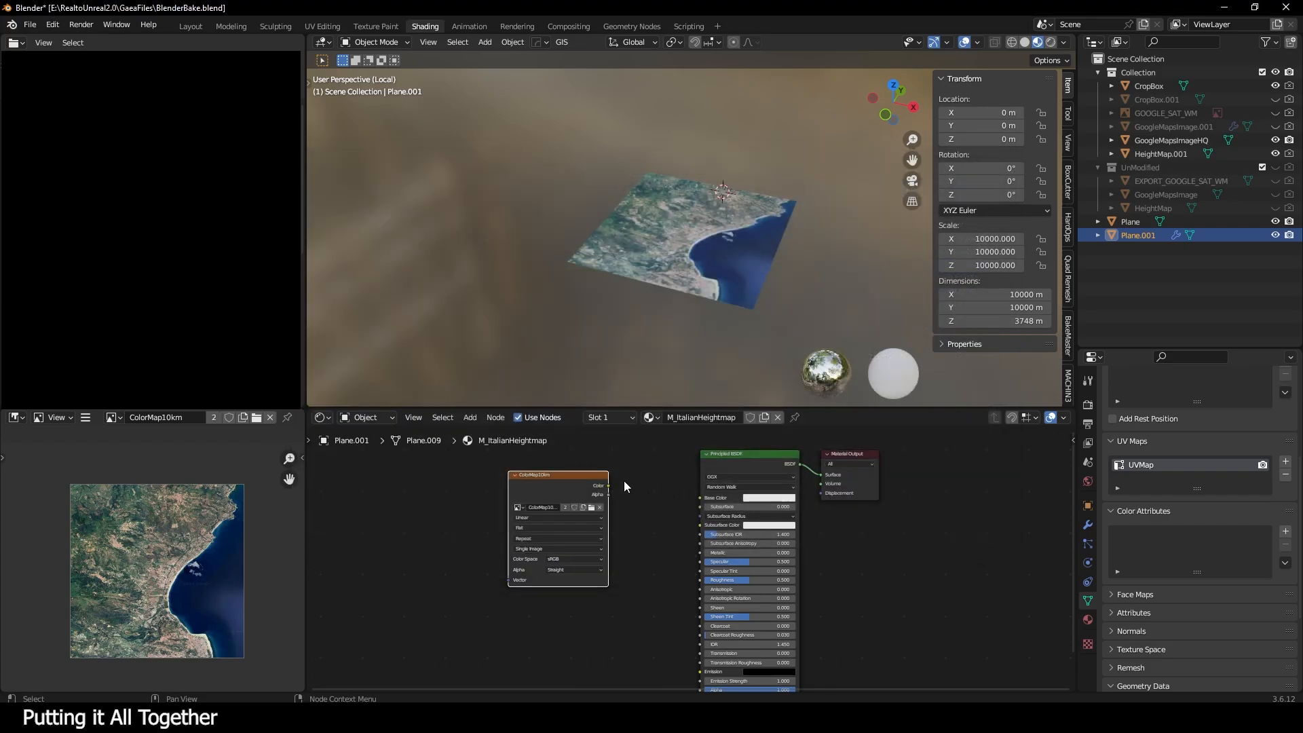
- Connect the colormap's Color output to the Principled BSDF's Base Color and set Specular to 0
{"action": "scroll", "coordinate": [732, 543], "scroll_direction": "up", "scroll_amount": 2}
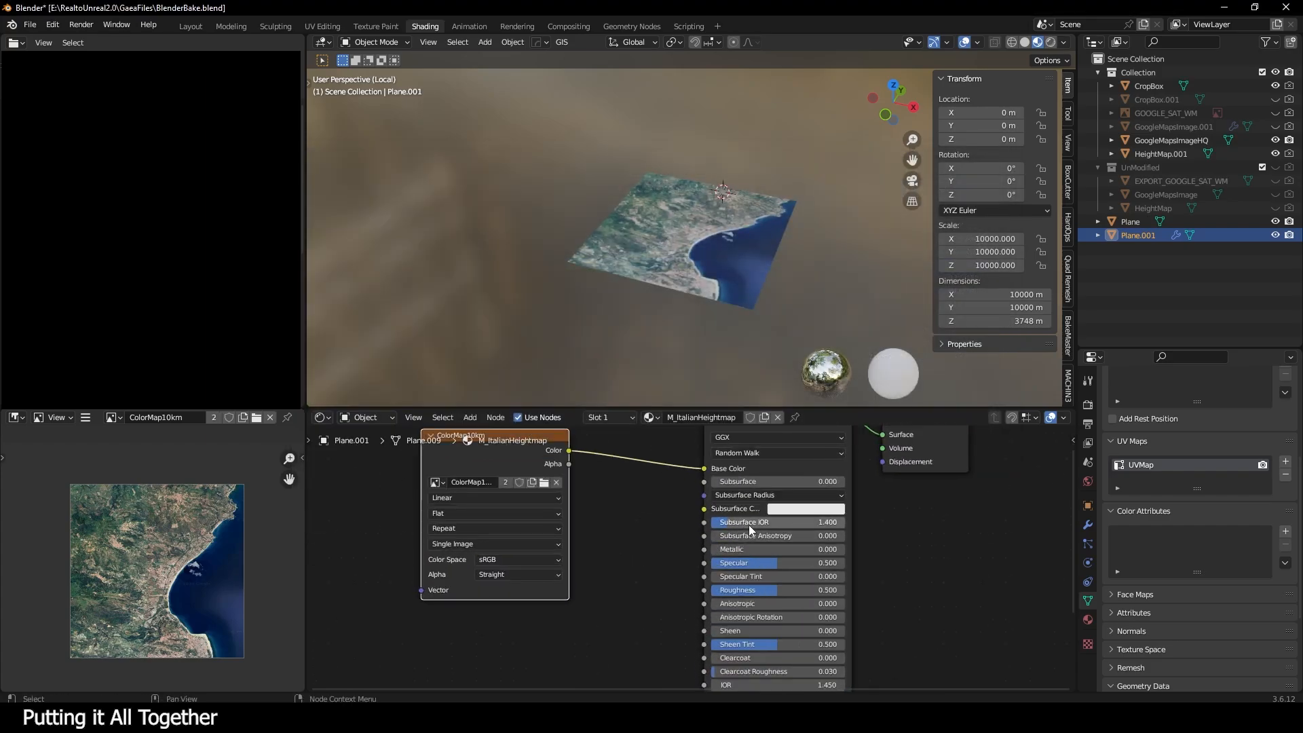
{"action": "left_click_drag", "start_coordinate": [772, 564], "coordinate": [710, 563]}
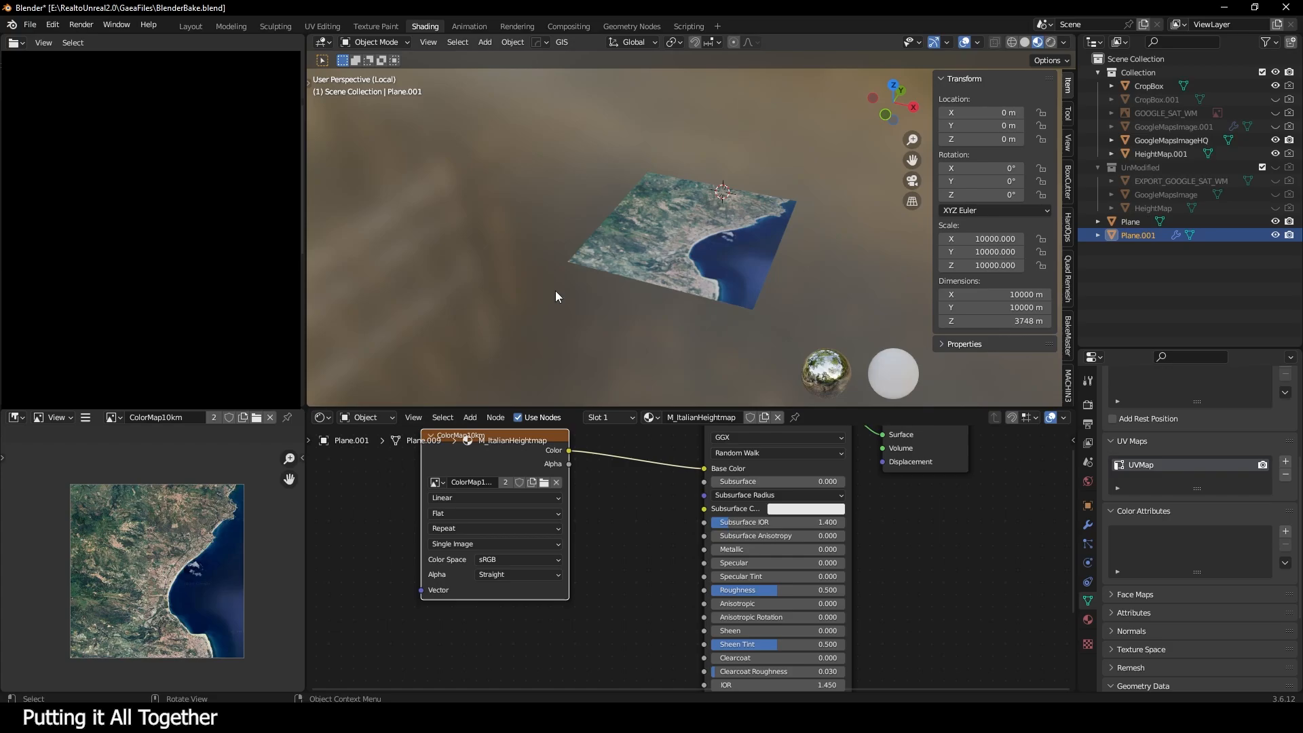
{"action": "middle_click_drag", "start_coordinate": [562, 296], "coordinate": [692, 272]}
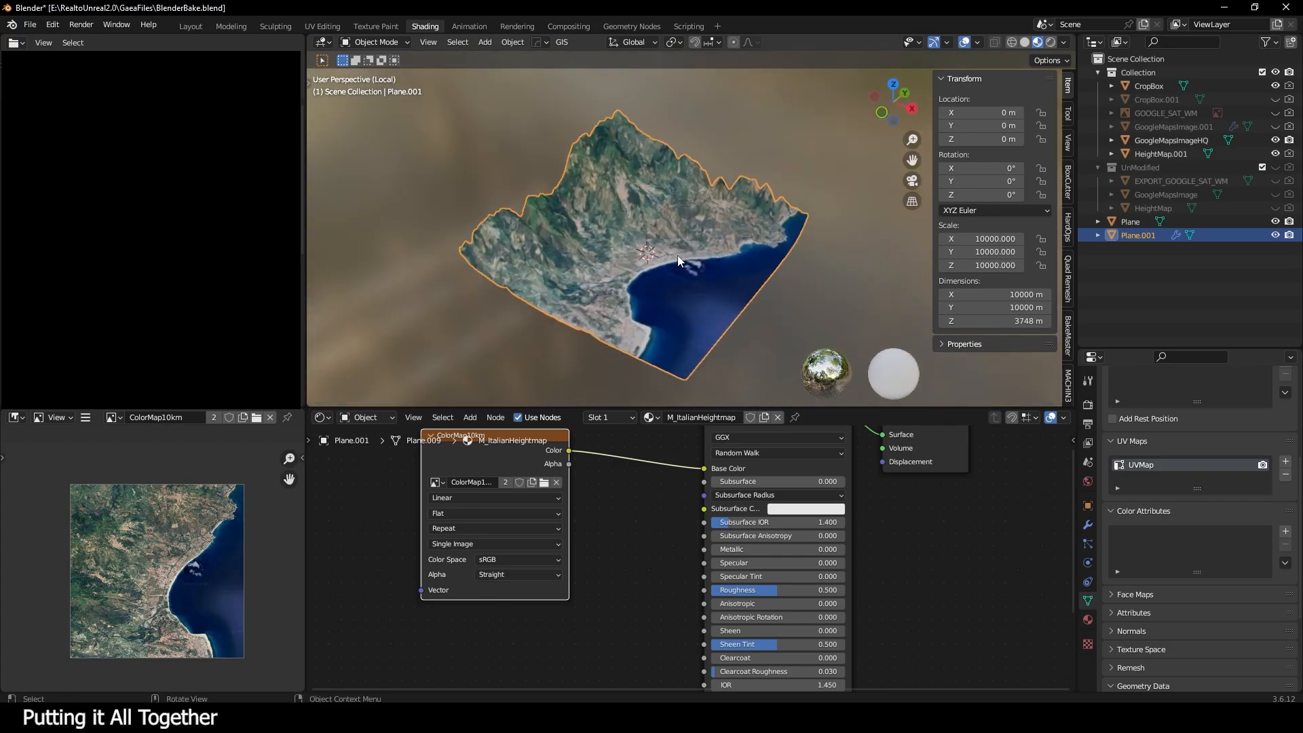
{"action": "scroll", "coordinate": [706, 268], "scroll_direction": "up", "scroll_amount": 5}
{"action": "left_click", "coordinate": [831, 105]}
{"action": "middle_click_drag", "start_coordinate": [760, 203], "coordinate": [755, 284]}
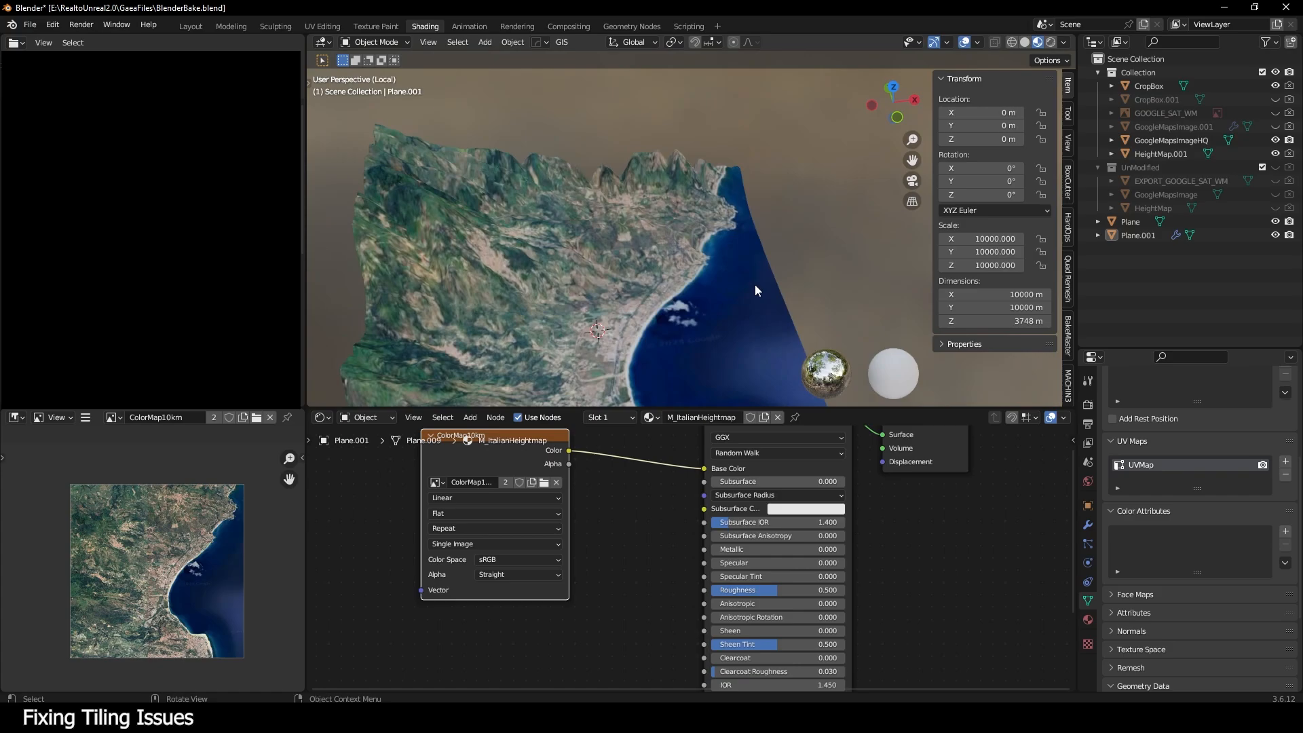
- Return to the Layout workspace and set the Displace modifier's texture coordinates to UV
{"action": "left_click", "coordinate": [191, 26]}
{"action": "left_click", "coordinate": [895, 81]}
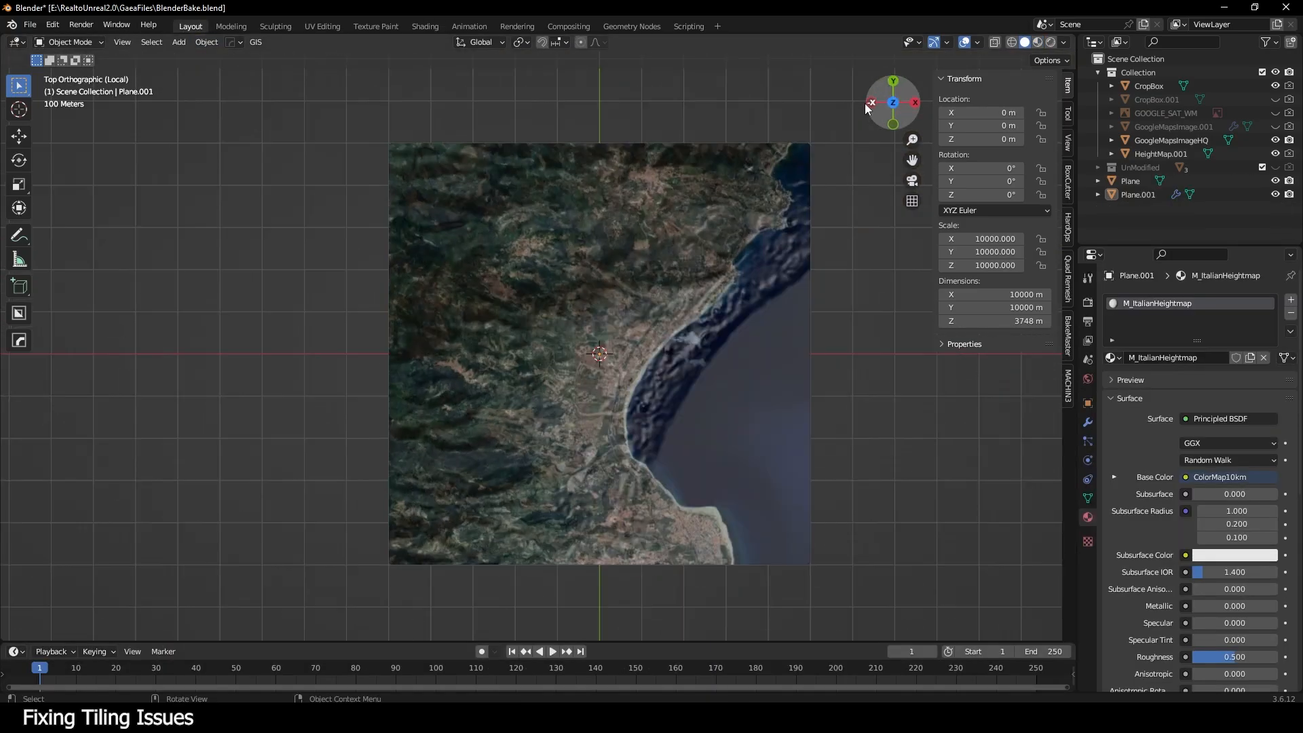
{"action": "middle_click_drag", "start_coordinate": [771, 180], "coordinate": [654, 204], "text": "shift"}
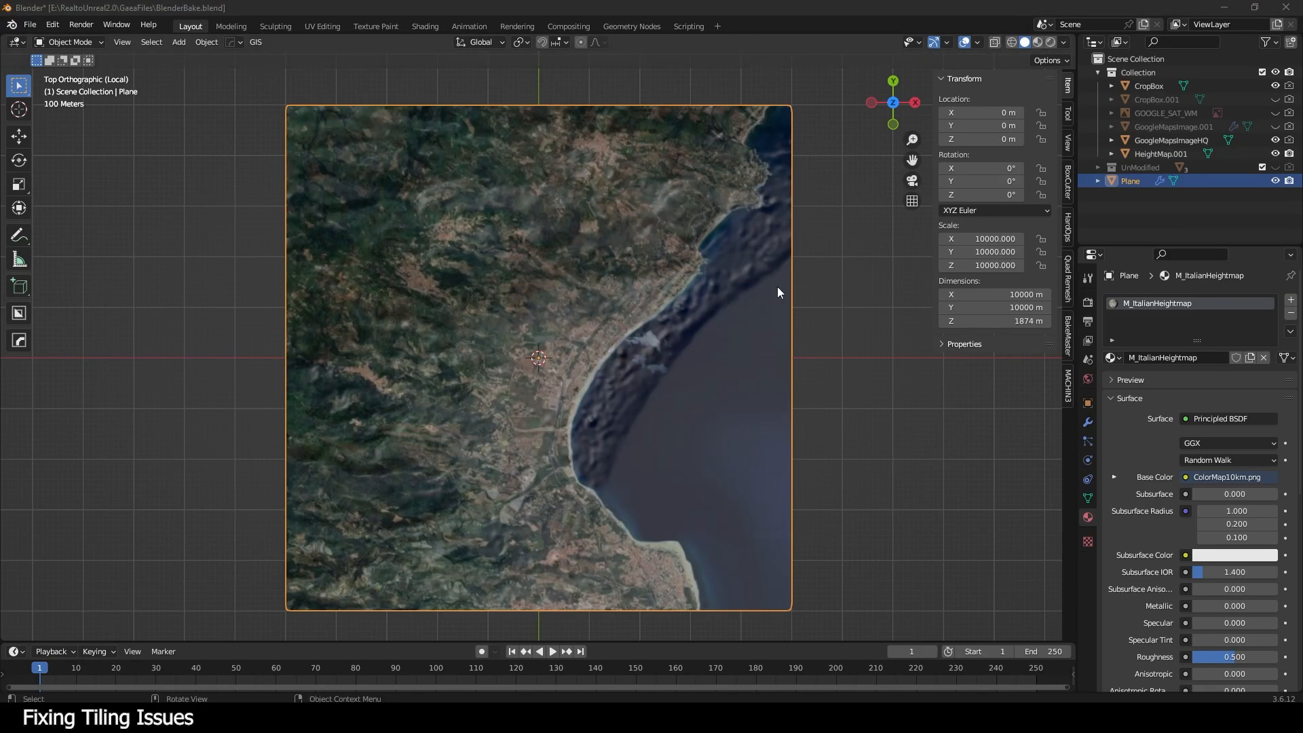
{"action": "middle_click_drag", "start_coordinate": [723, 362], "coordinate": [657, 397]}
{"action": "left_click", "coordinate": [1089, 422]}
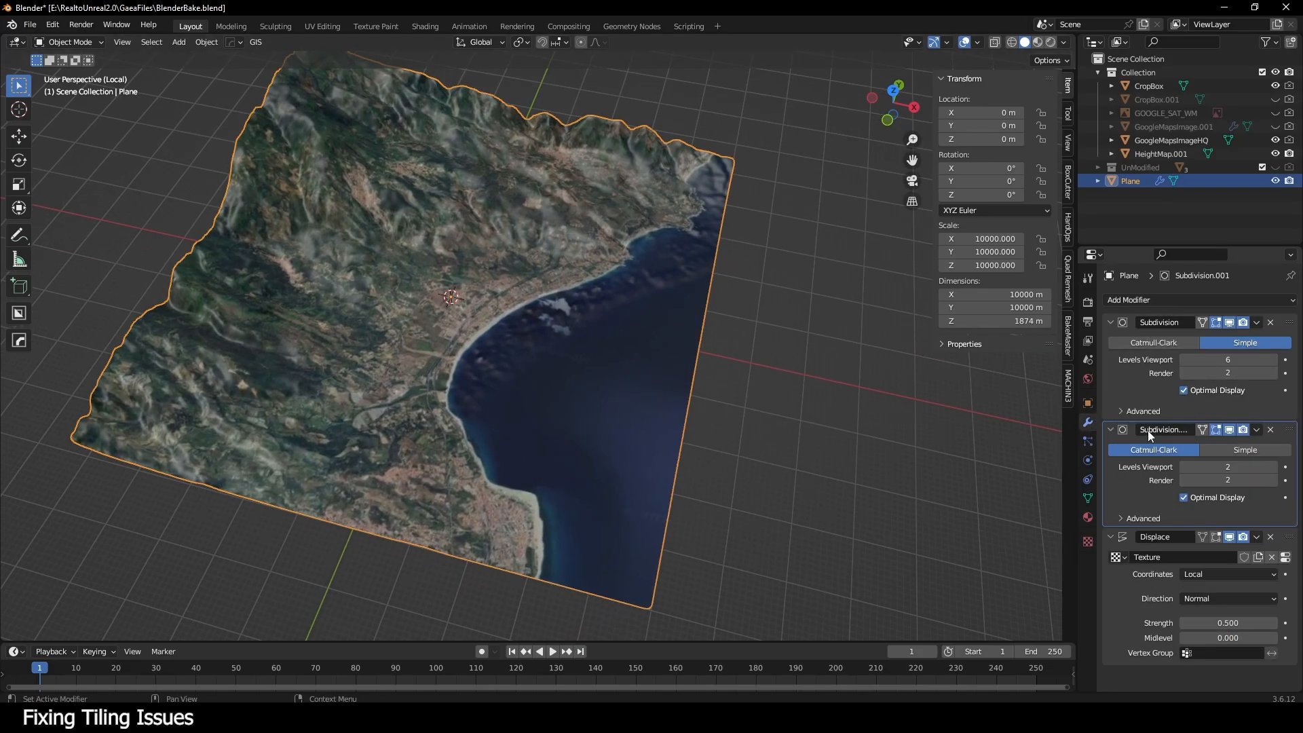
{"action": "left_click", "coordinate": [1142, 594]}
{"action": "left_click", "coordinate": [1203, 574]}
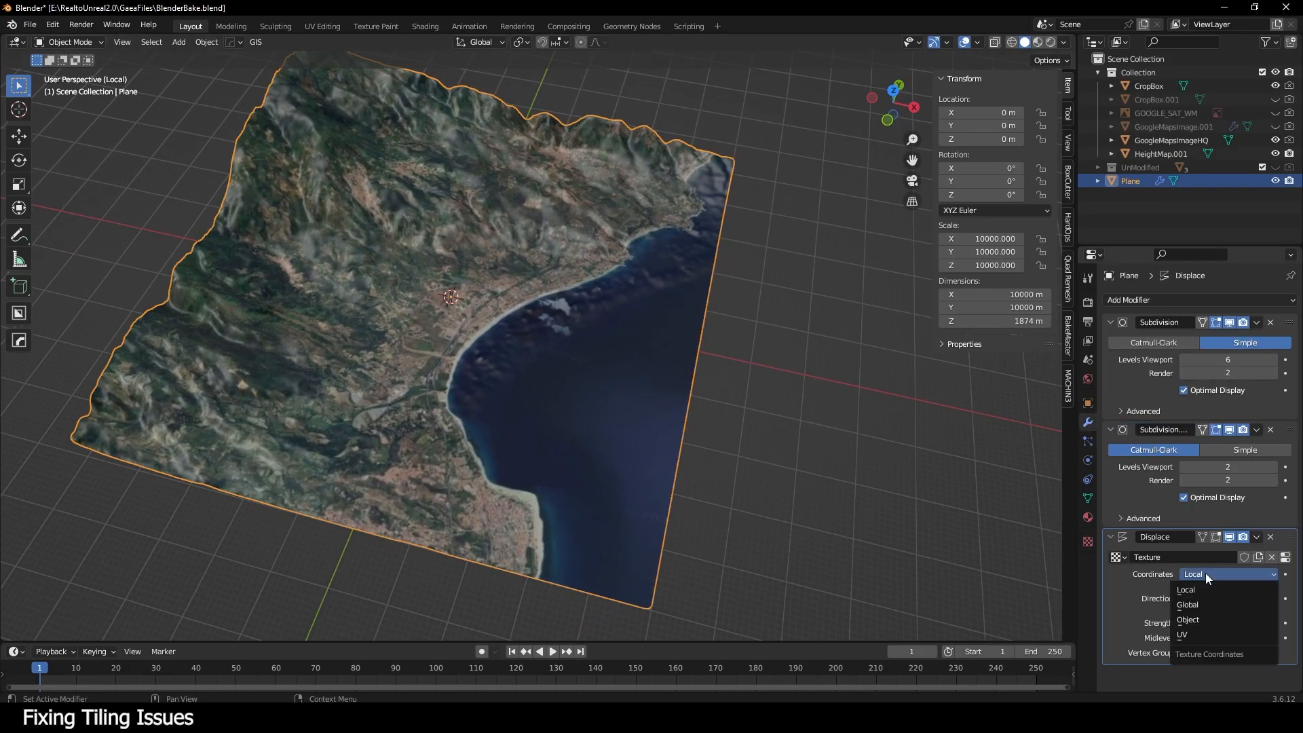
{"action": "left_click", "coordinate": [1190, 635]}
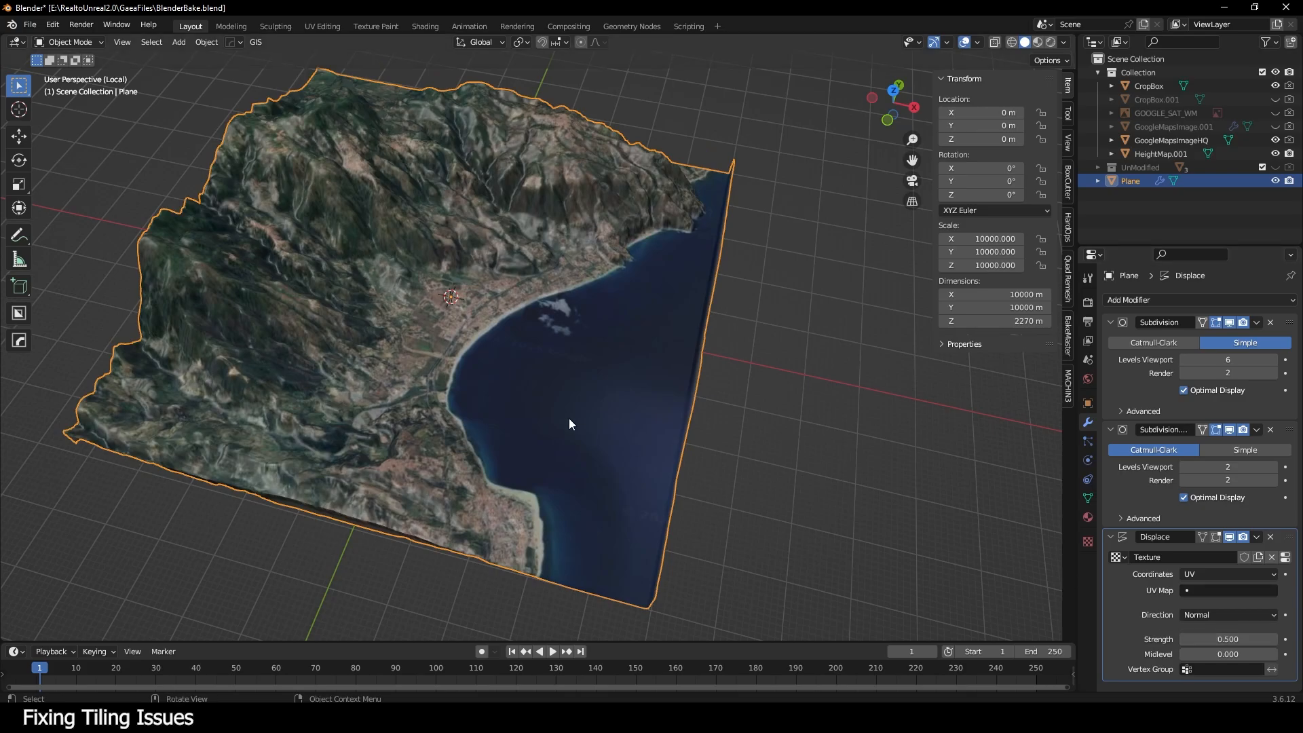
- Examine the terrain's outer edges in wireframe and in material preview shading
{"action": "middle_click_drag", "start_coordinate": [570, 425], "coordinate": [676, 257]}
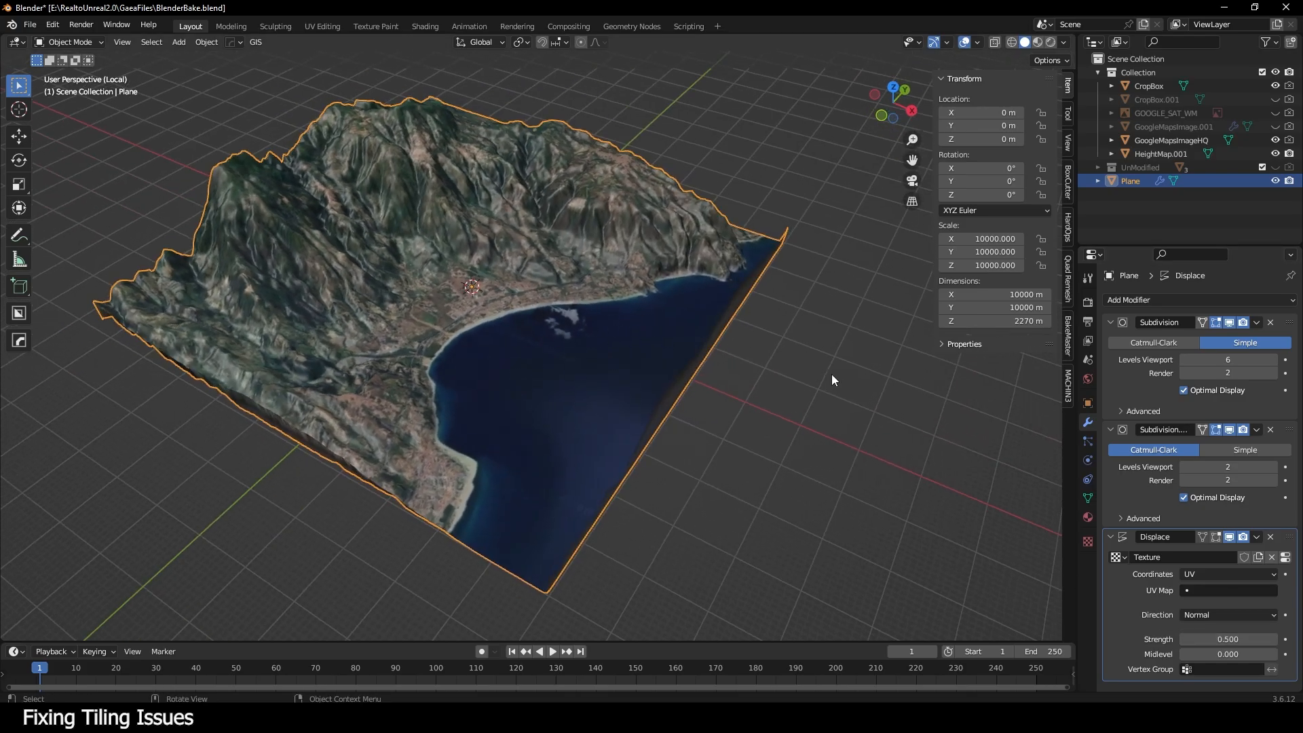
{"action": "middle_click_drag", "start_coordinate": [832, 380], "coordinate": [906, 324]}
{"action": "mouse_move", "coordinate": [815, 319]}
{"action": "middle_mouse_down", "text": "shift"}
{"action": "mouse_move", "coordinate": [665, 350]}
{"action": "mouse_move", "coordinate": [707, 337]}
{"action": "middle_mouse_up", "text": "shift"}
{"action": "scroll", "coordinate": [654, 355], "scroll_direction": "up", "scroll_amount": 4}
{"action": "left_click", "coordinate": [1012, 42]}
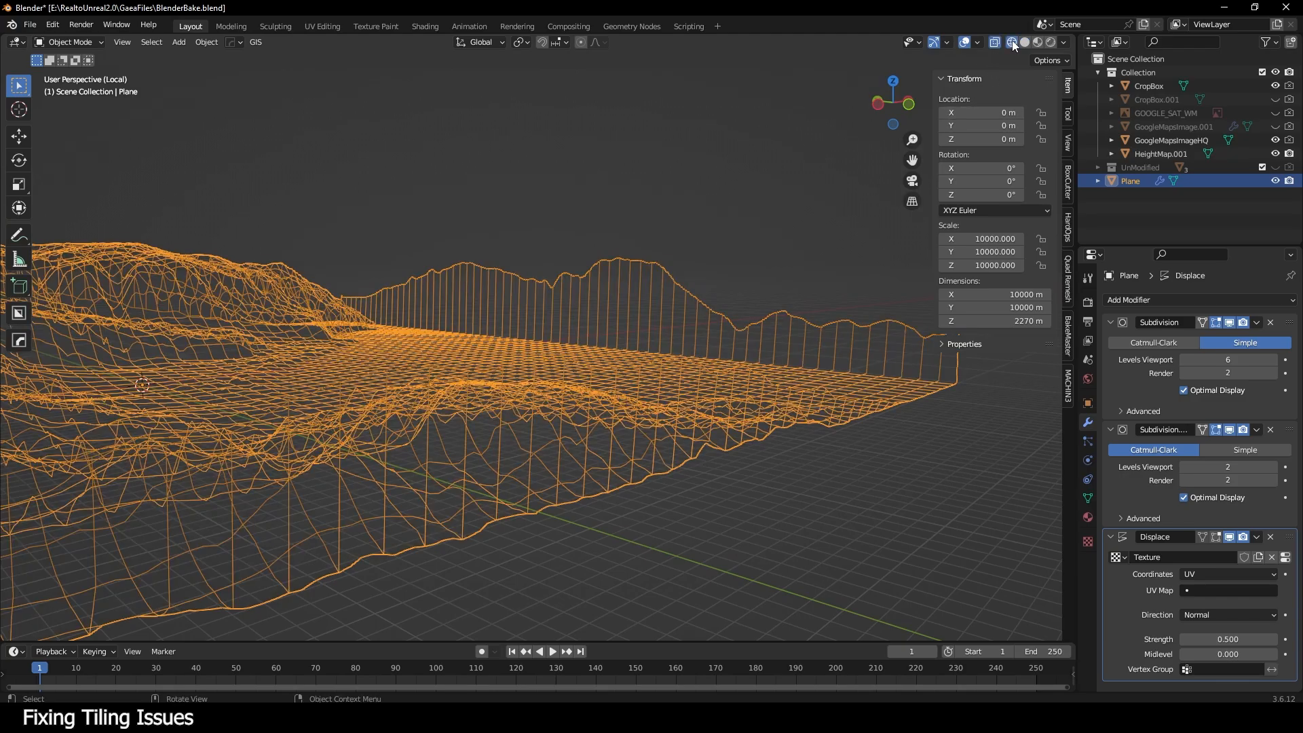
{"action": "mouse_move", "coordinate": [685, 271]}
{"action": "middle_mouse_down"}
{"action": "mouse_move", "coordinate": [619, 257]}
{"action": "mouse_move", "coordinate": [626, 272]}
{"action": "mouse_move", "coordinate": [956, 154]}
{"action": "middle_mouse_up"}
{"action": "left_click", "coordinate": [1039, 43]}
{"action": "middle_click_drag", "start_coordinate": [739, 266], "coordinate": [767, 426]}
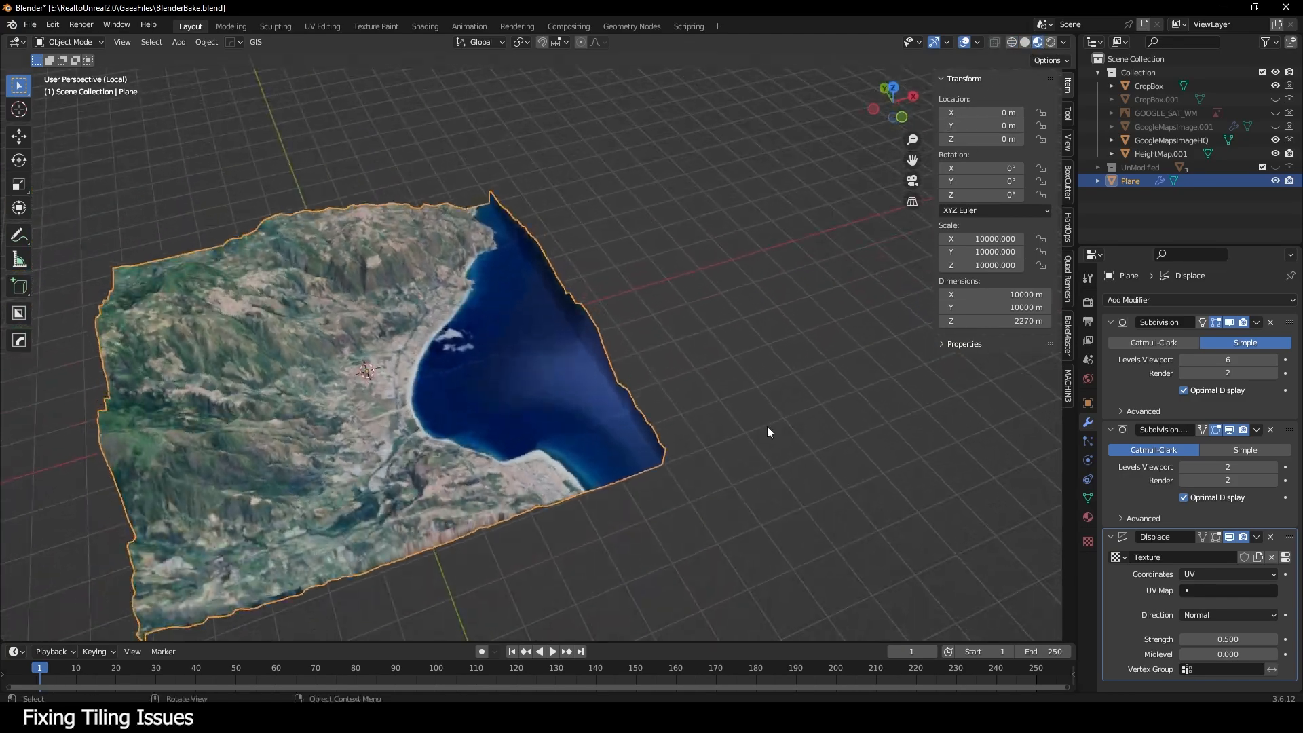
- Set the mapping extension of the terrain's displacement texture to Extend
{"action": "left_click", "coordinate": [1089, 518]}
{"action": "left_click", "coordinate": [1088, 499]}
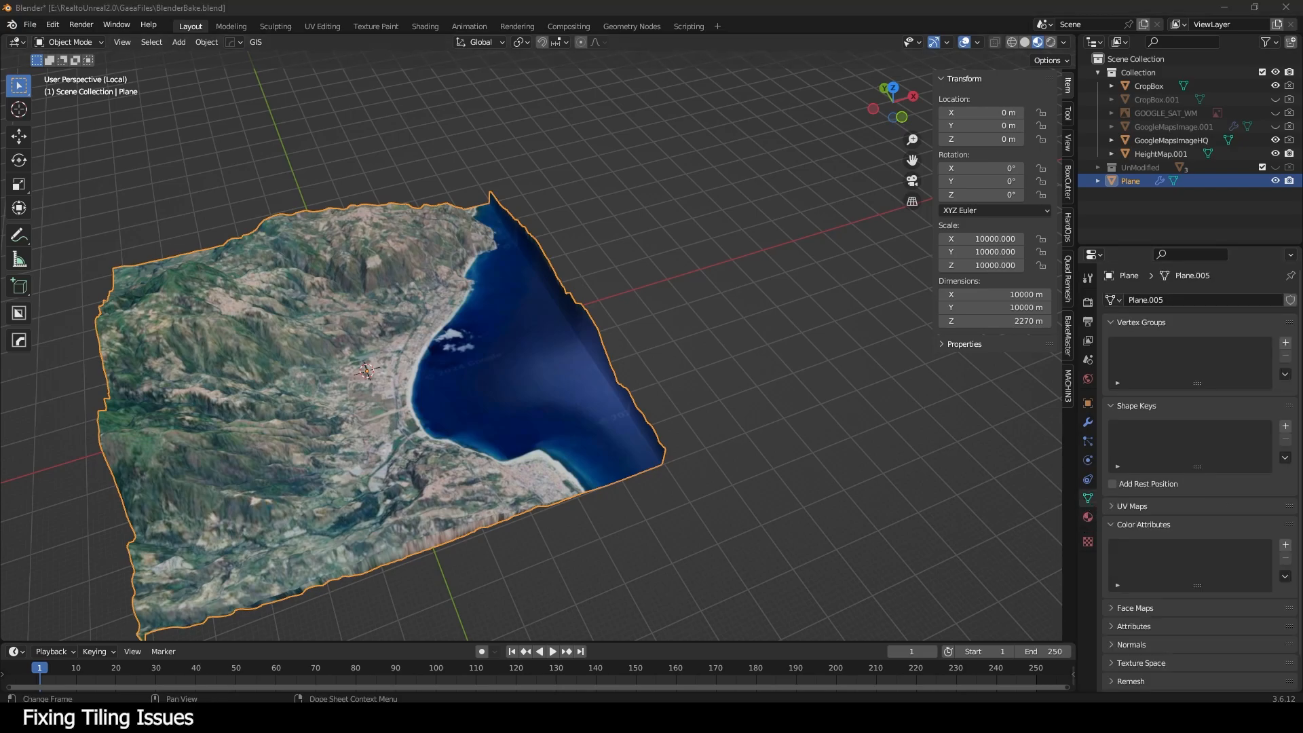
{"action": "left_click", "coordinate": [1088, 542]}
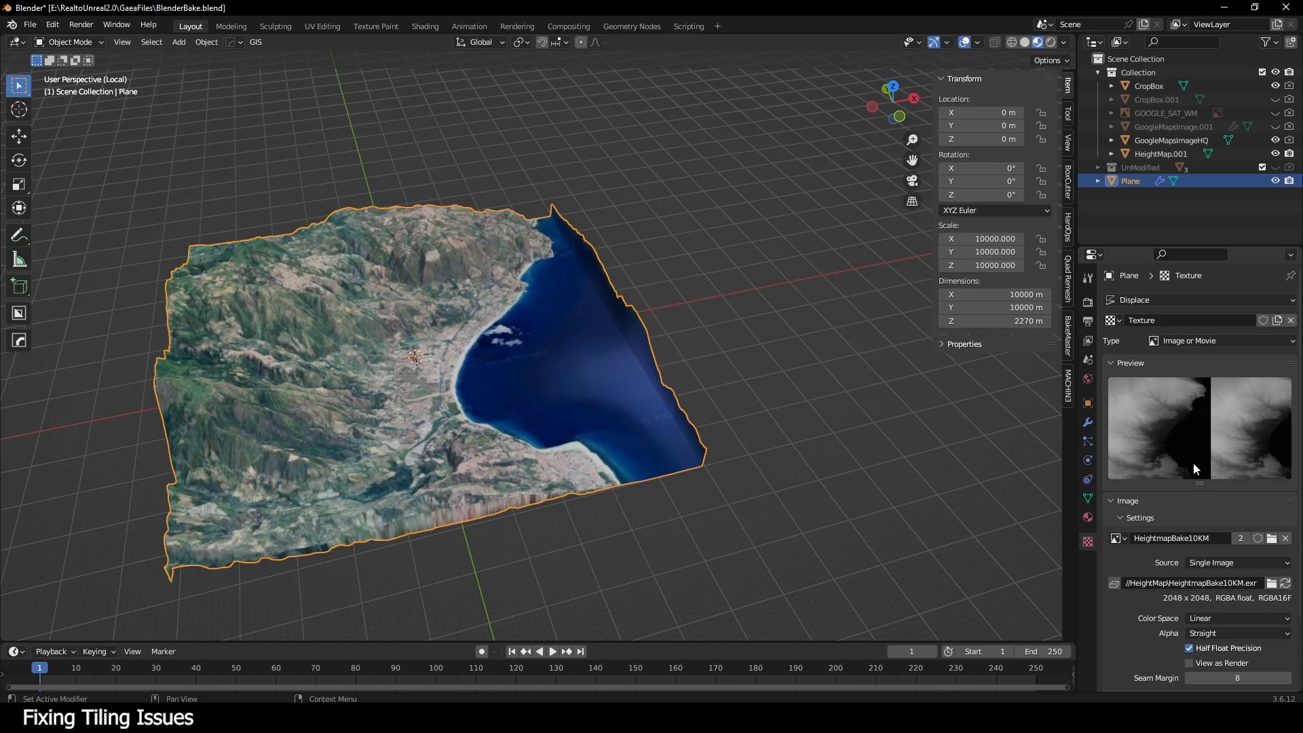
{"action": "scroll", "coordinate": [1186, 596], "scroll_direction": "down", "scroll_amount": 1}
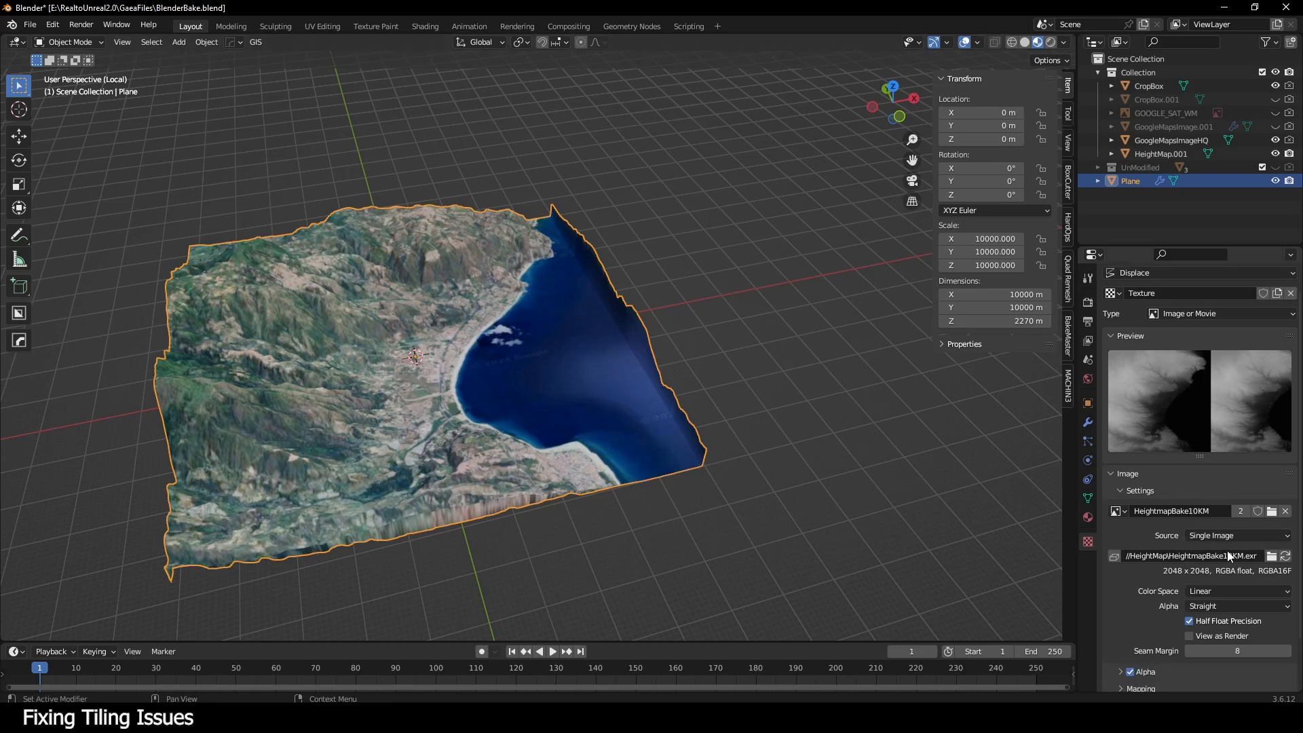
{"action": "scroll", "coordinate": [1233, 592], "scroll_direction": "down", "scroll_amount": 2}
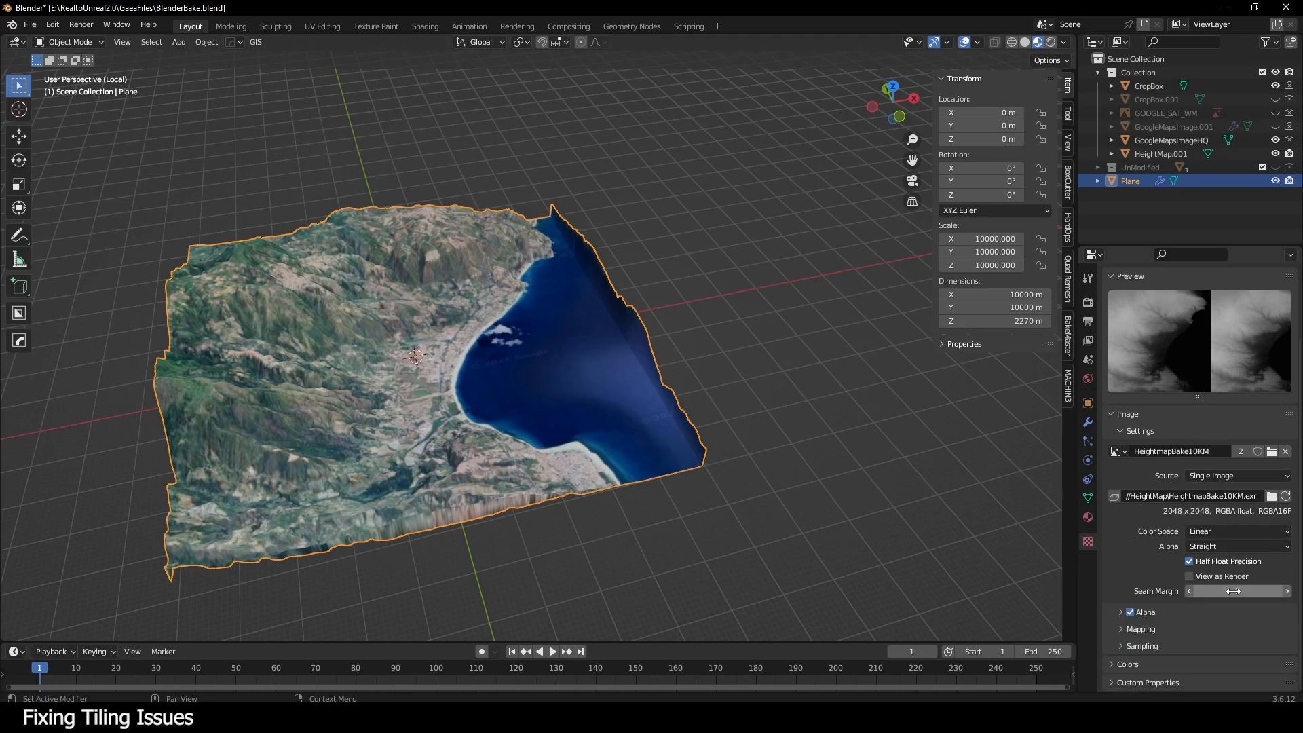
{"action": "left_click", "coordinate": [1142, 630]}
{"action": "scroll", "coordinate": [1148, 596], "scroll_direction": "down", "scroll_amount": 4}
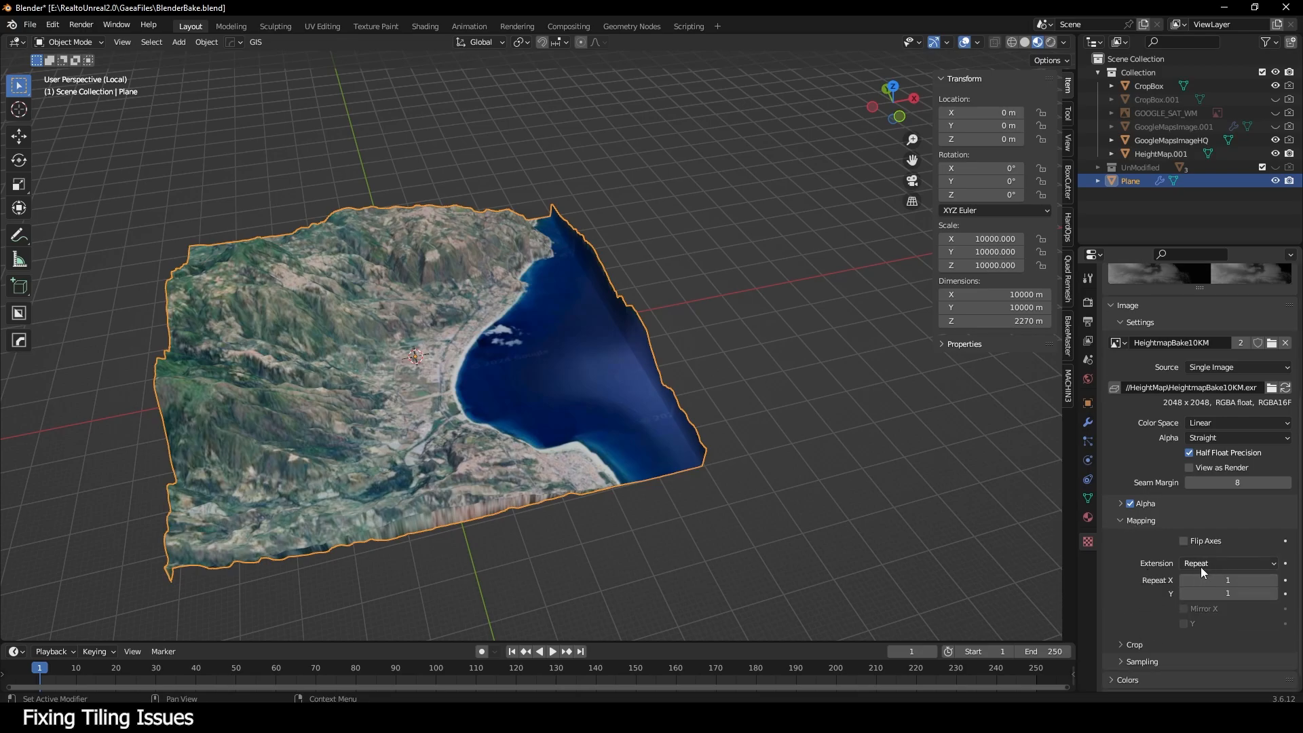
{"action": "left_click", "coordinate": [1200, 567]}
{"action": "left_click", "coordinate": [1202, 582]}
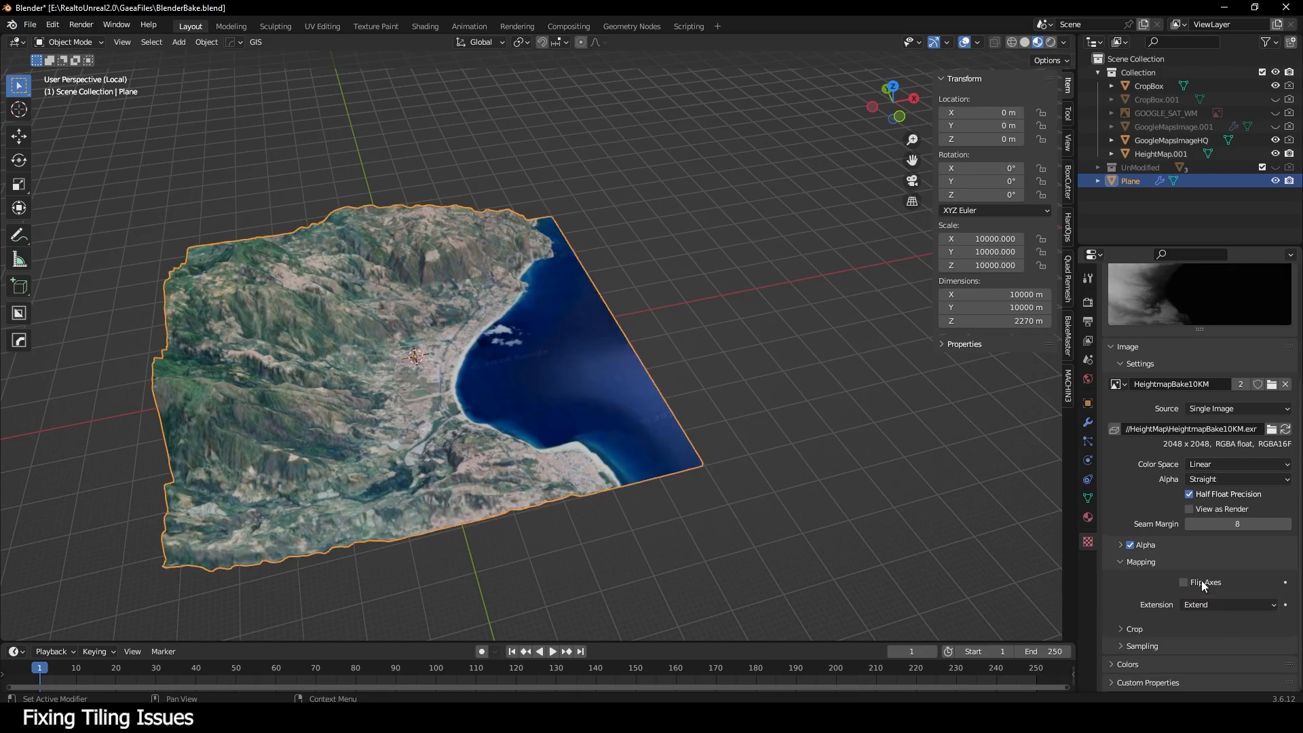
{"action": "left_click", "coordinate": [734, 445]}
{"action": "middle_click_drag", "start_coordinate": [752, 457], "coordinate": [681, 574]}
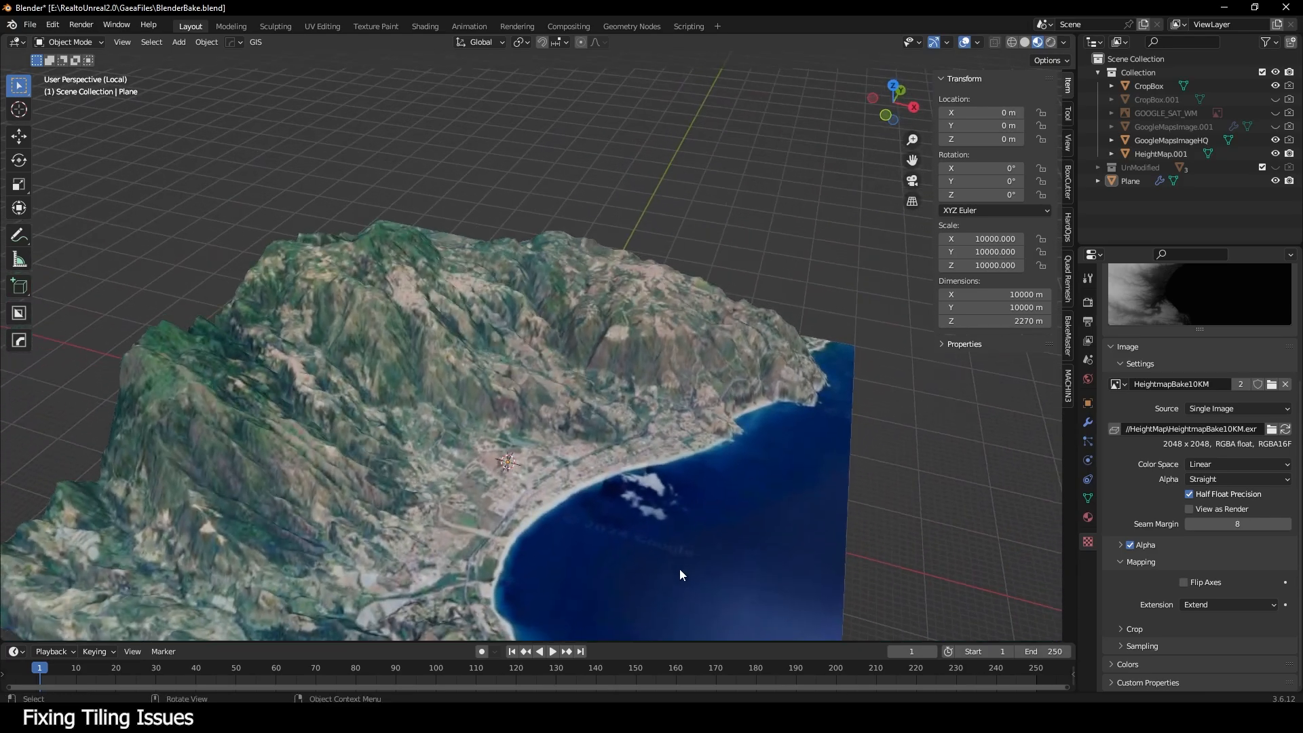
{"action": "middle_click_drag", "start_coordinate": [662, 453], "coordinate": [694, 336], "text": "shift"}
{"action": "scroll", "coordinate": [709, 259], "scroll_direction": "down", "scroll_amount": 2}
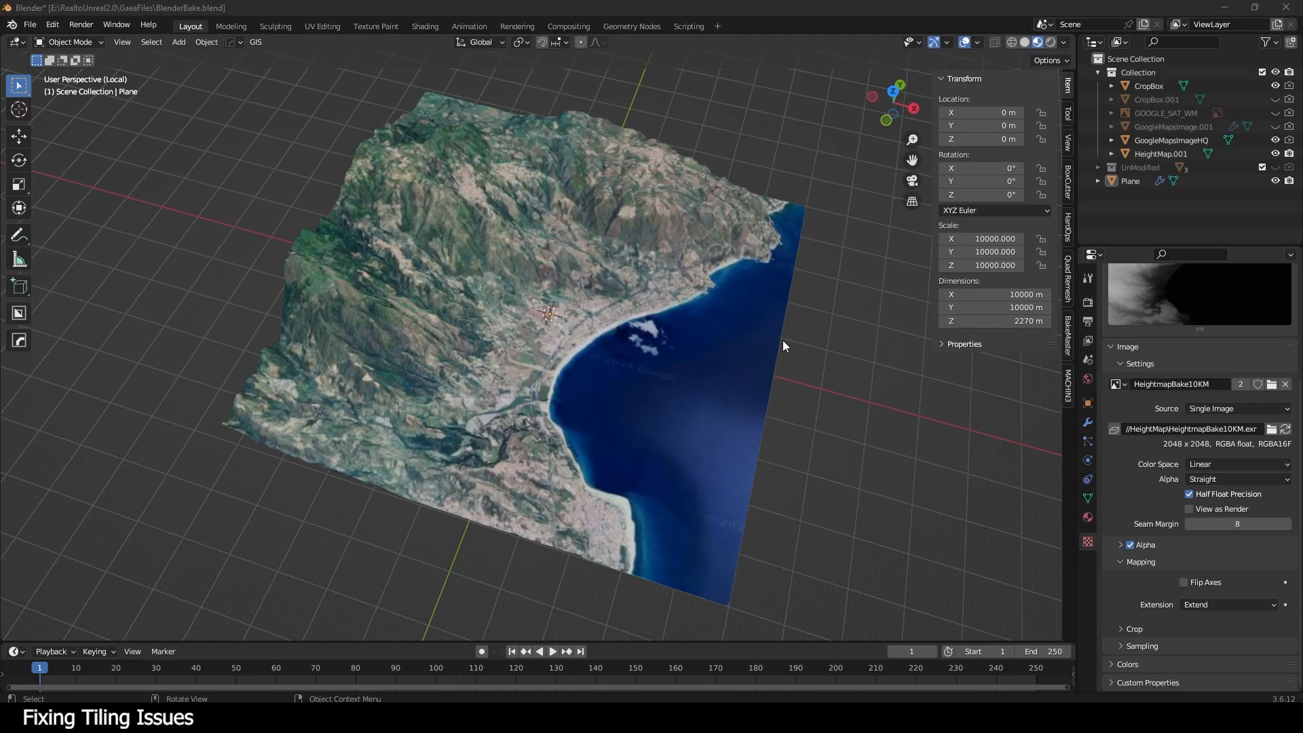
{"action": "middle_click_drag", "start_coordinate": [782, 340], "coordinate": [680, 309]}
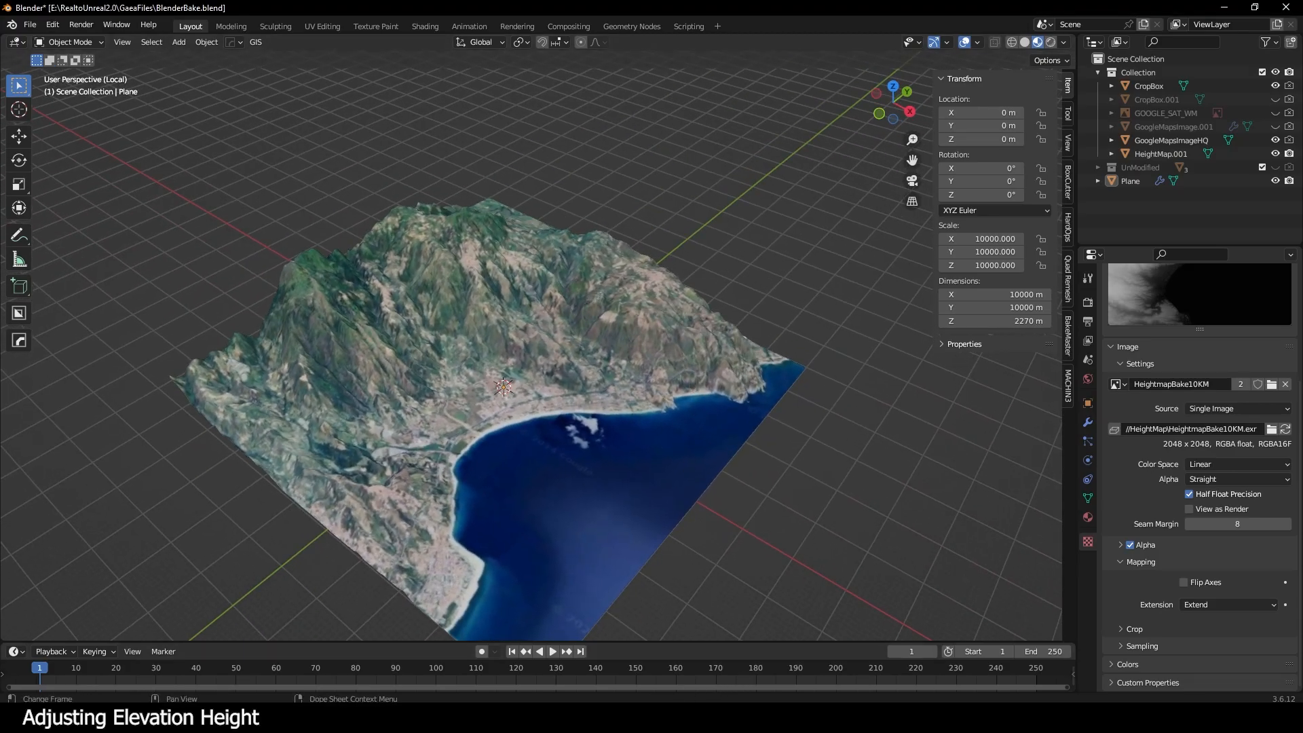
- Switch to Google Maps in the browser and turn on the Terrain map layer
{"action": "key", "text": "alt+Tab"}
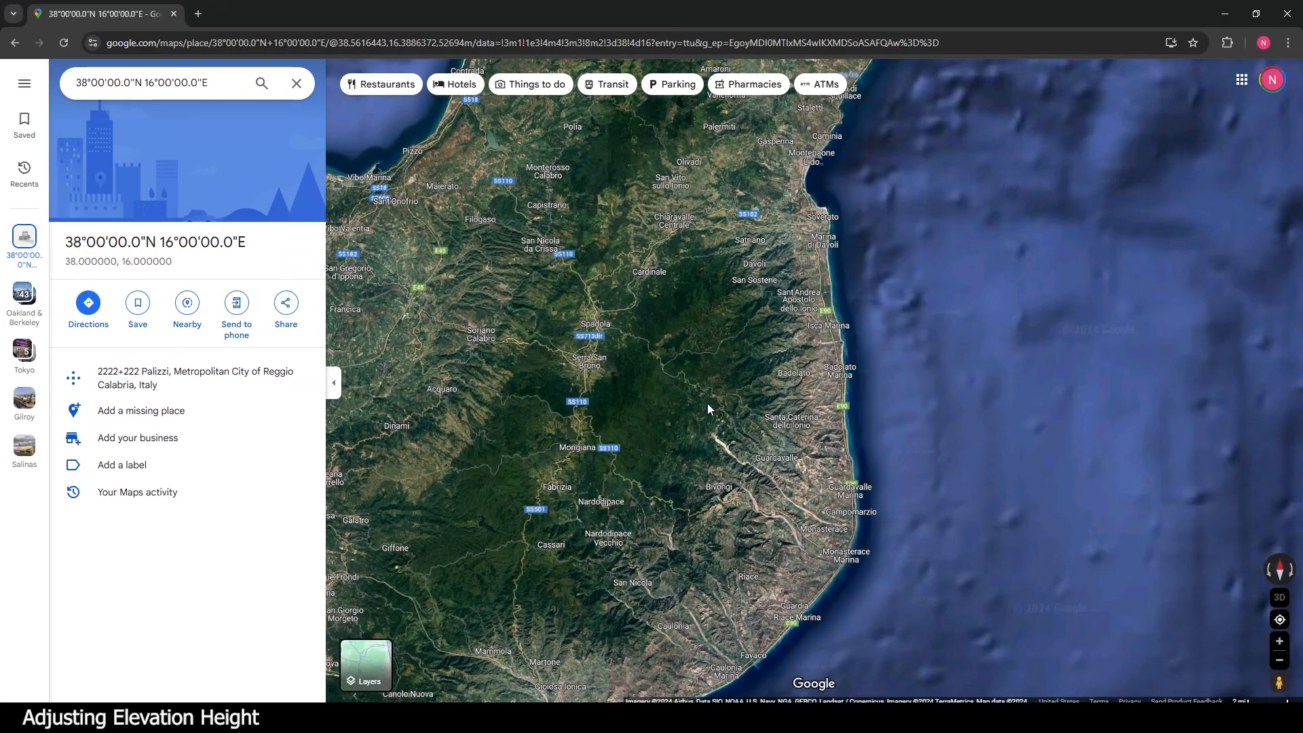
{"action": "mouse_move", "coordinate": [379, 673]}
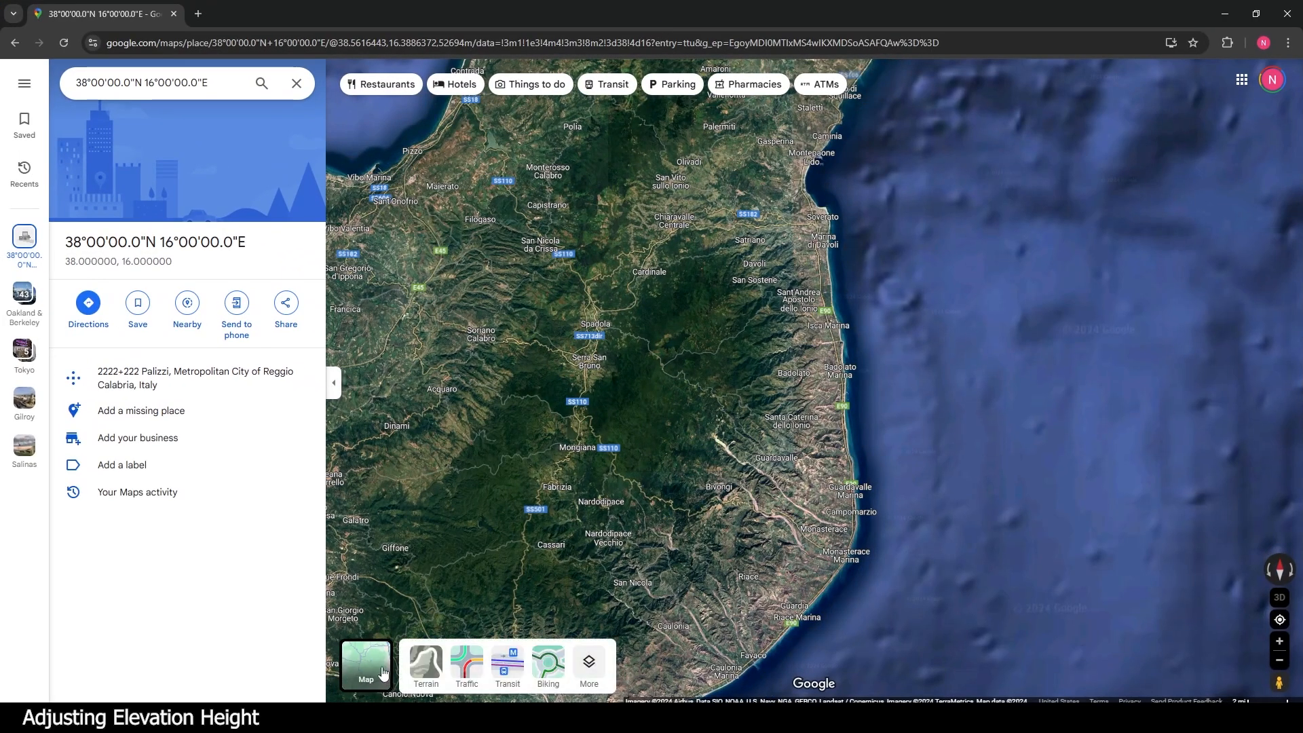
{"action": "left_click", "coordinate": [426, 672]}
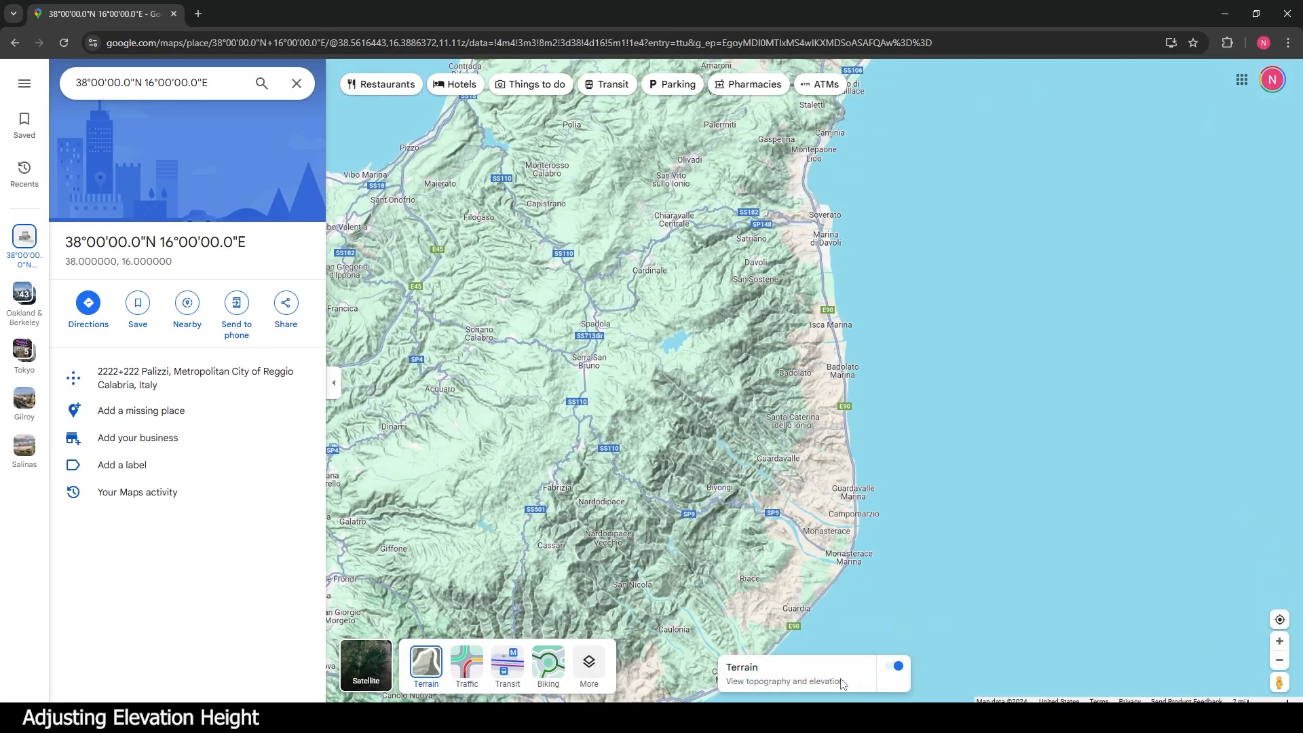
{"action": "left_click", "coordinate": [896, 670]}
{"action": "left_click", "coordinate": [895, 669]}
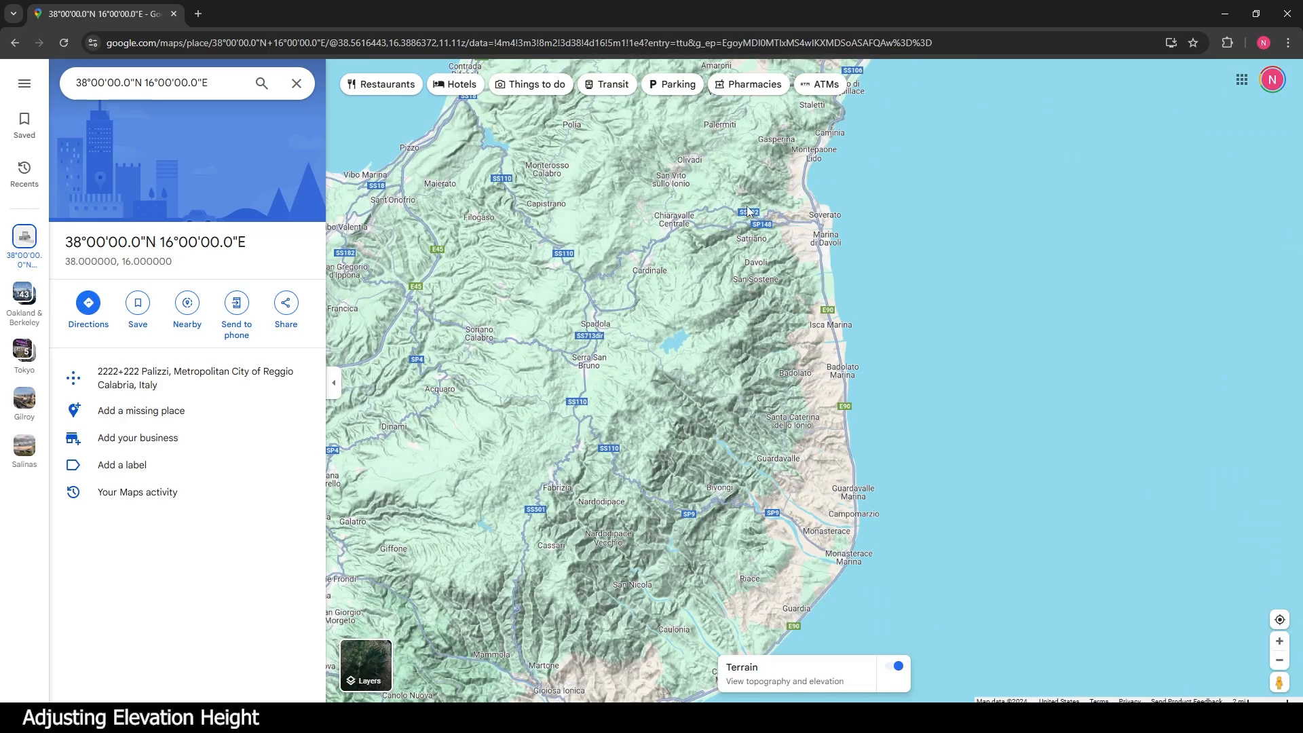
- Examine the contour-line elevations of the hills west of the coastal highway on the terrain map
{"action": "scroll", "coordinate": [747, 206], "scroll_direction": "up", "scroll_amount": 3}
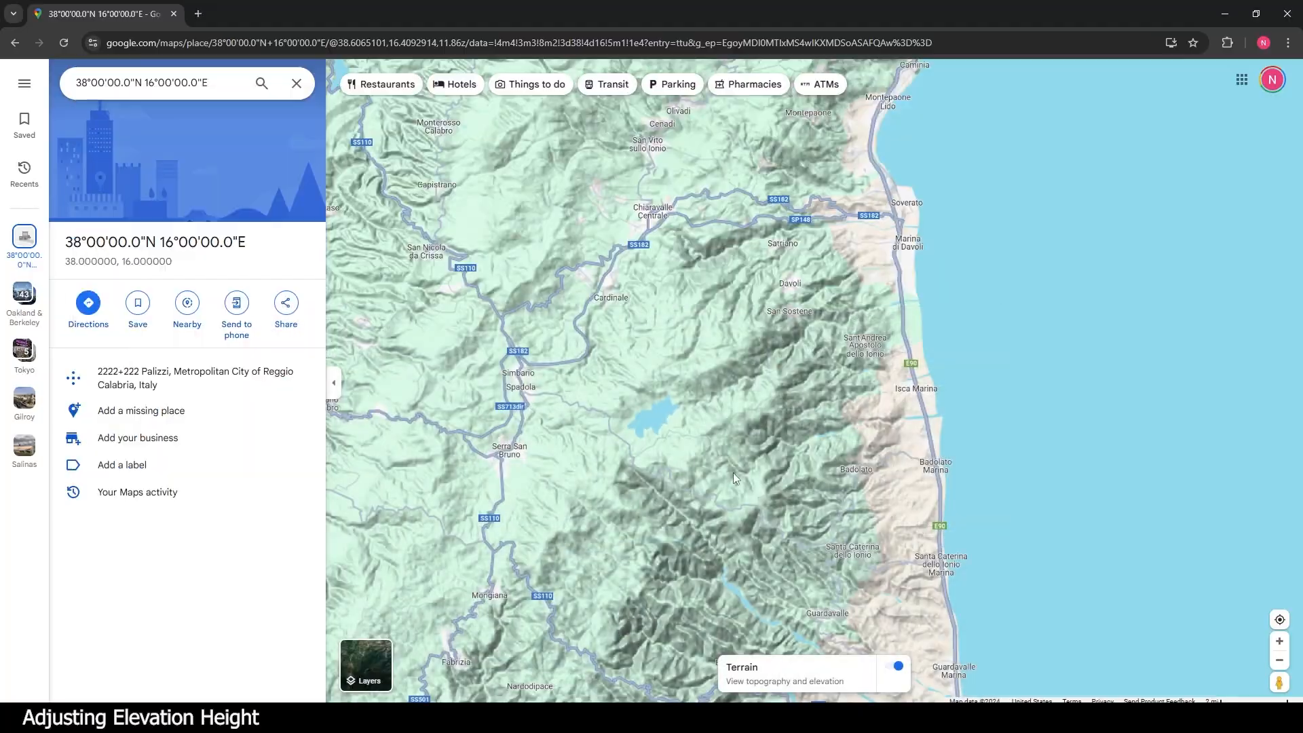
{"action": "scroll", "coordinate": [734, 472], "scroll_direction": "down", "scroll_amount": 4}
{"action": "scroll", "coordinate": [760, 367], "scroll_direction": "up", "scroll_amount": 6}
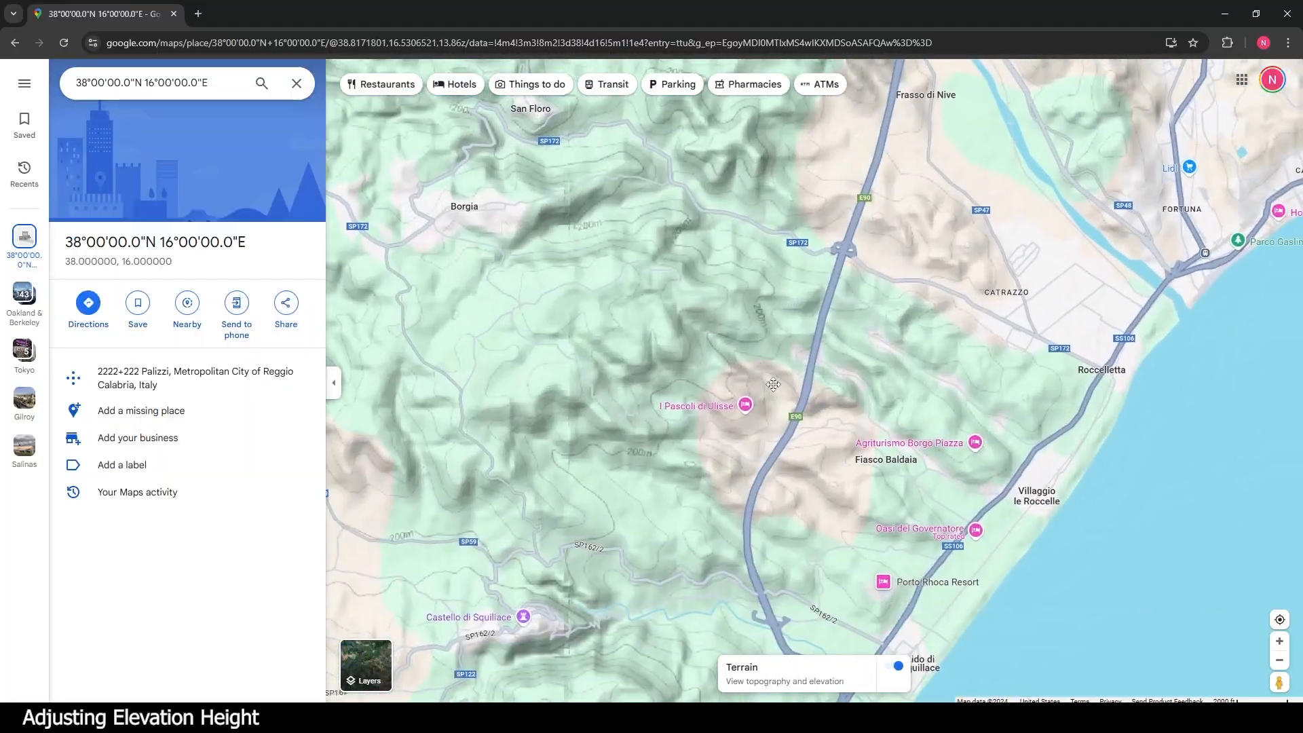
{"action": "scroll", "coordinate": [656, 333], "scroll_direction": "up", "scroll_amount": 4}
{"action": "left_click_drag", "start_coordinate": [642, 390], "coordinate": [766, 352]}
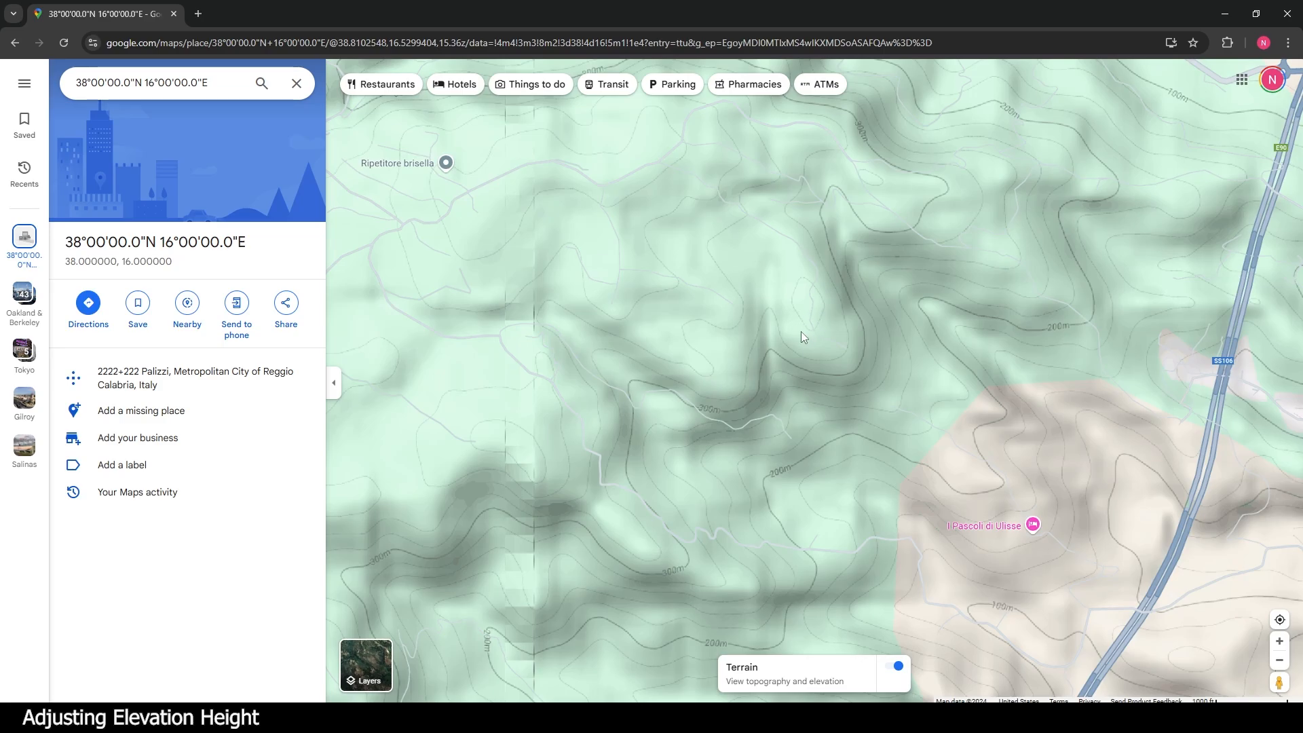
{"action": "scroll", "coordinate": [720, 524], "scroll_direction": "down", "scroll_amount": 1}
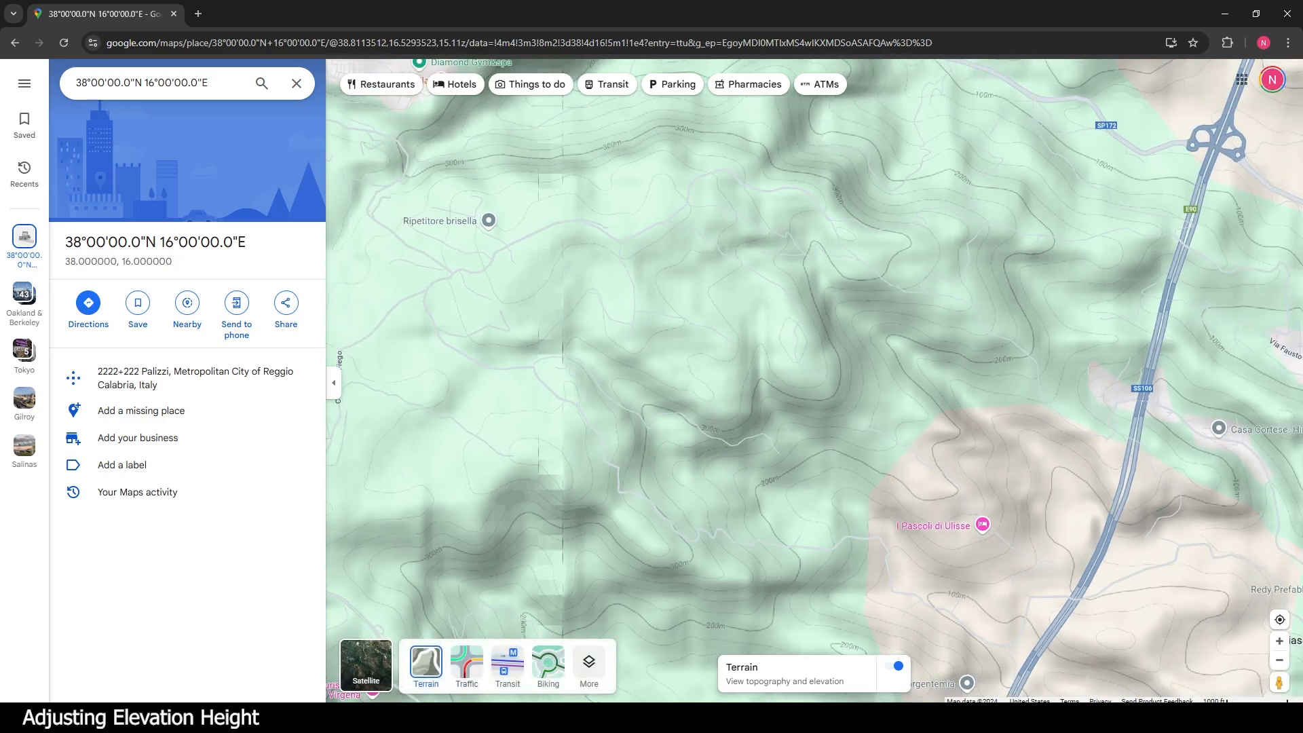
- Switch back to Blender and add a cube mesh with a size of 480 m as a height reference
{"action": "mouse_move", "coordinate": [677, 717]}
{"action": "left_click", "coordinate": [645, 718]}
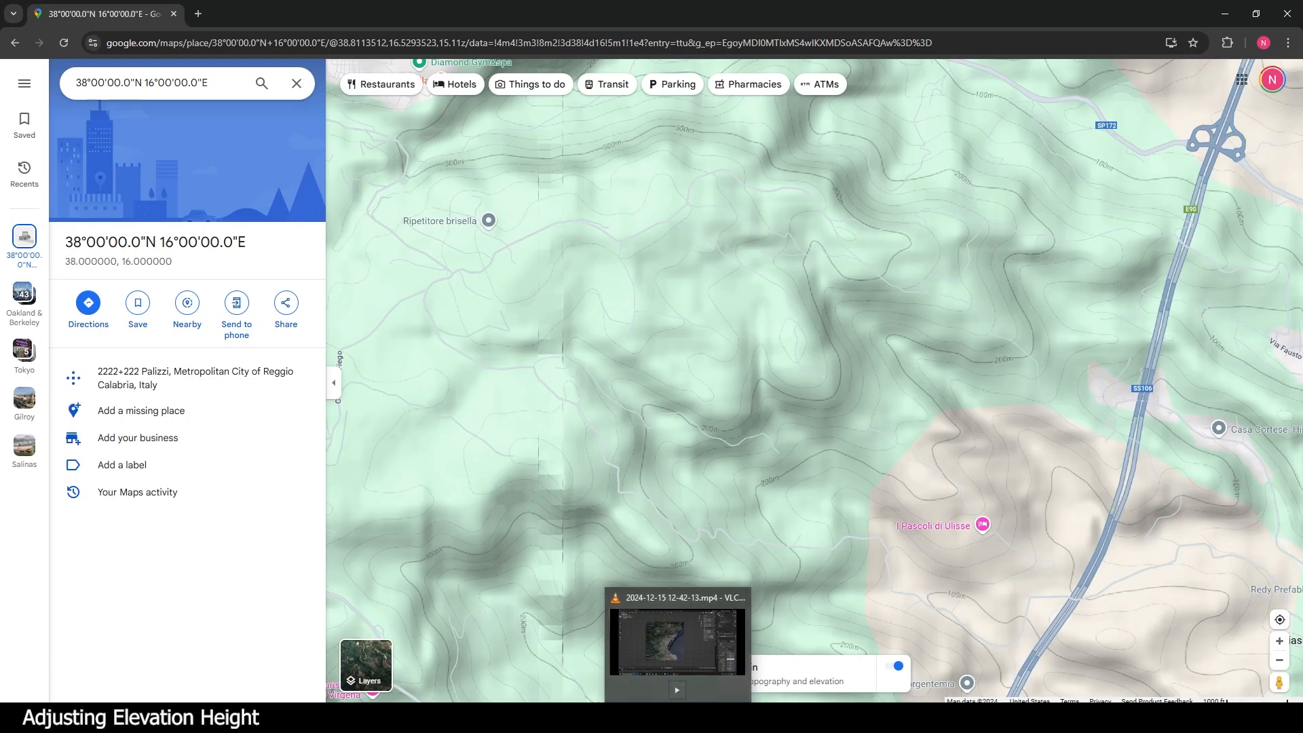
{"action": "left_click", "coordinate": [645, 717]}
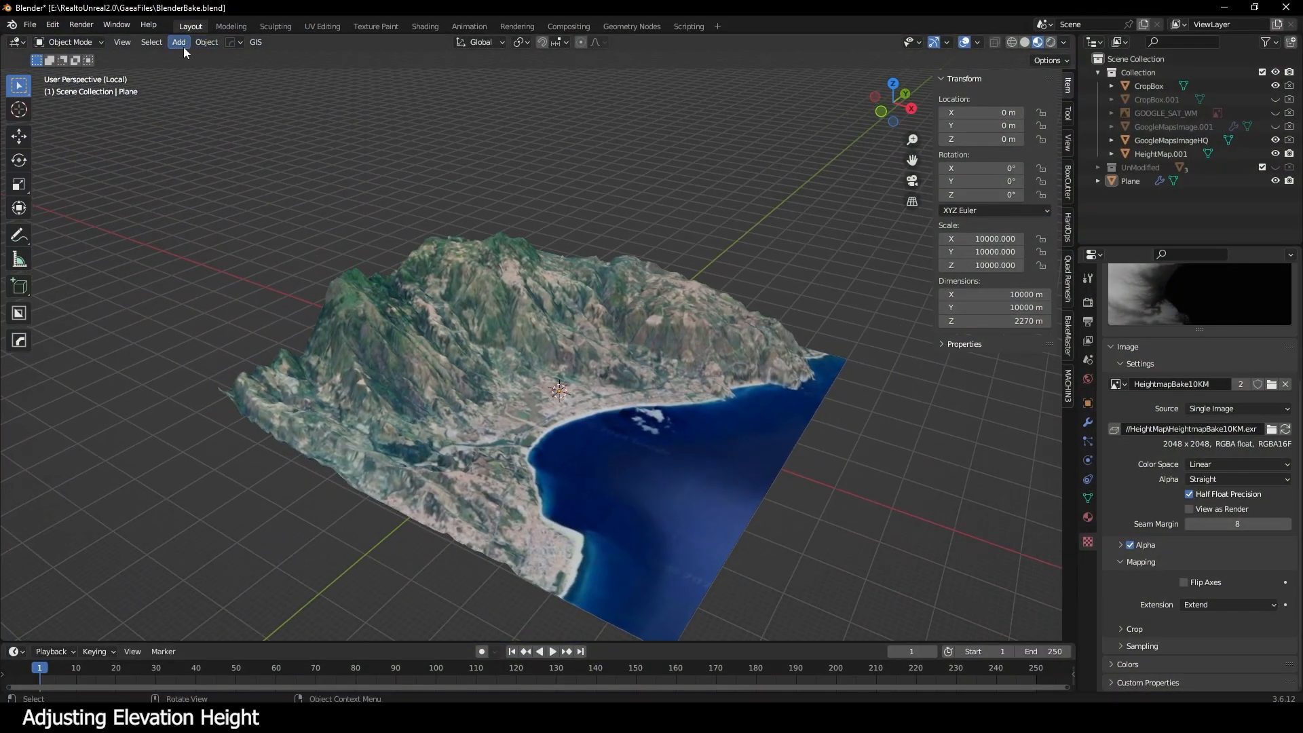
{"action": "left_click", "coordinate": [178, 42]}
{"action": "mouse_move", "coordinate": [201, 62]}
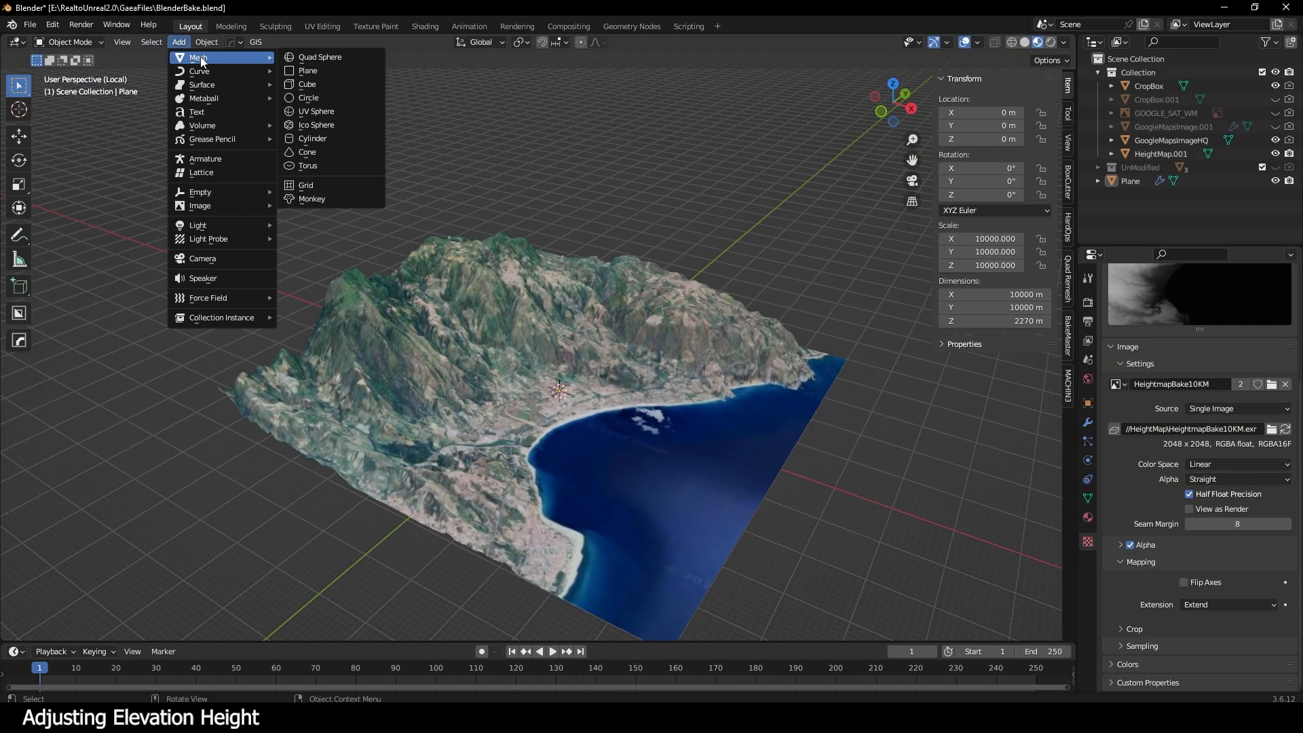
{"action": "left_click", "coordinate": [309, 85]}
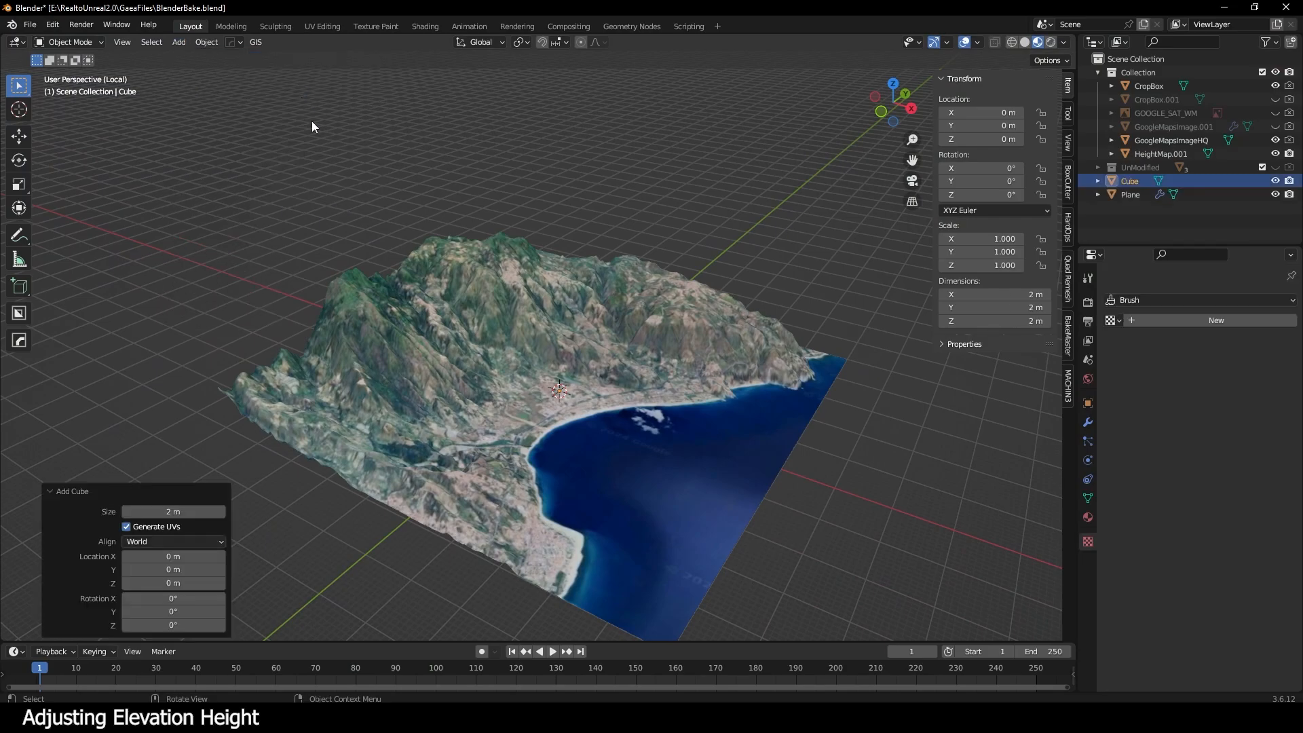
{"action": "left_click", "coordinate": [179, 512]}
{"action": "type", "text": "480"}
{"action": "key", "text": "Return"}
- Raise the cube 240 m along the Z axis so its base sits on the ground plane
{"action": "scroll", "coordinate": [613, 357], "scroll_direction": "up", "scroll_amount": 5}
{"action": "middle_click_drag", "start_coordinate": [615, 512], "coordinate": [648, 497]}
{"action": "left_click", "coordinate": [887, 110]}
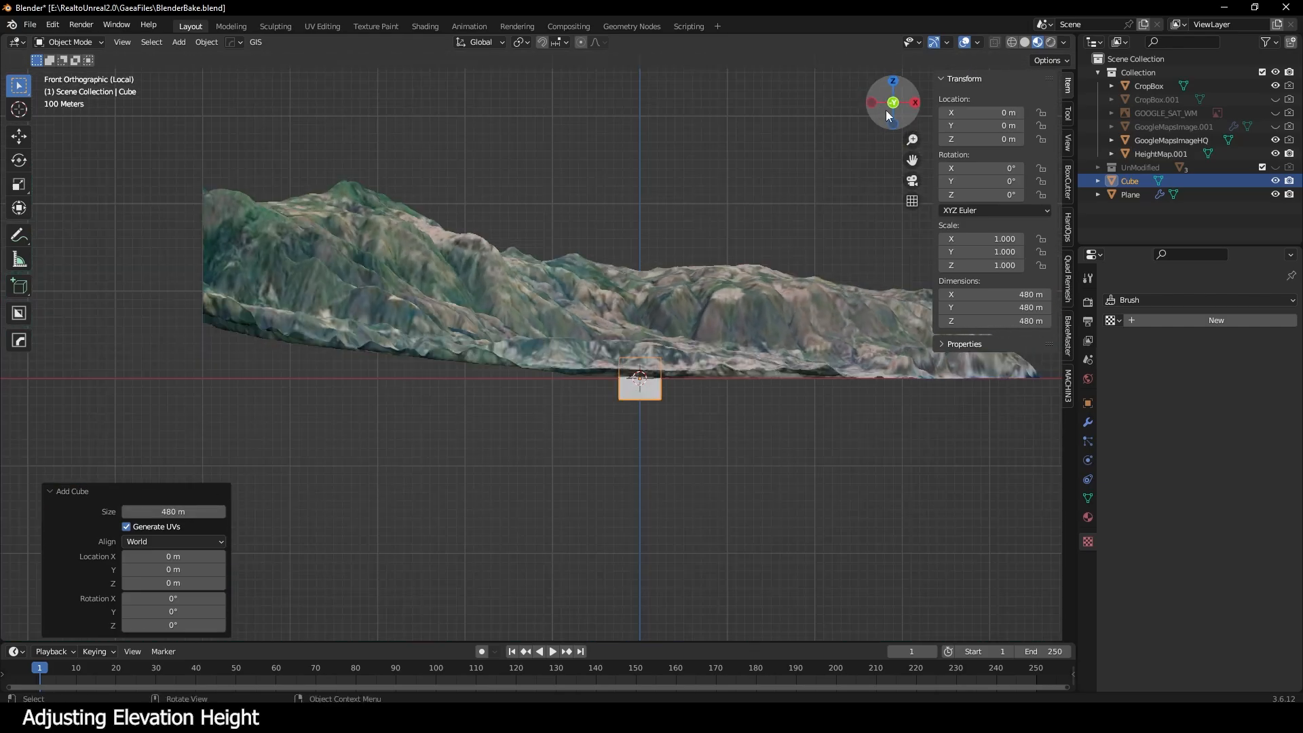
{"action": "scroll", "coordinate": [594, 414], "scroll_direction": "up", "scroll_amount": 4}
{"action": "key", "text": "g"}
{"action": "key", "text": "z"}
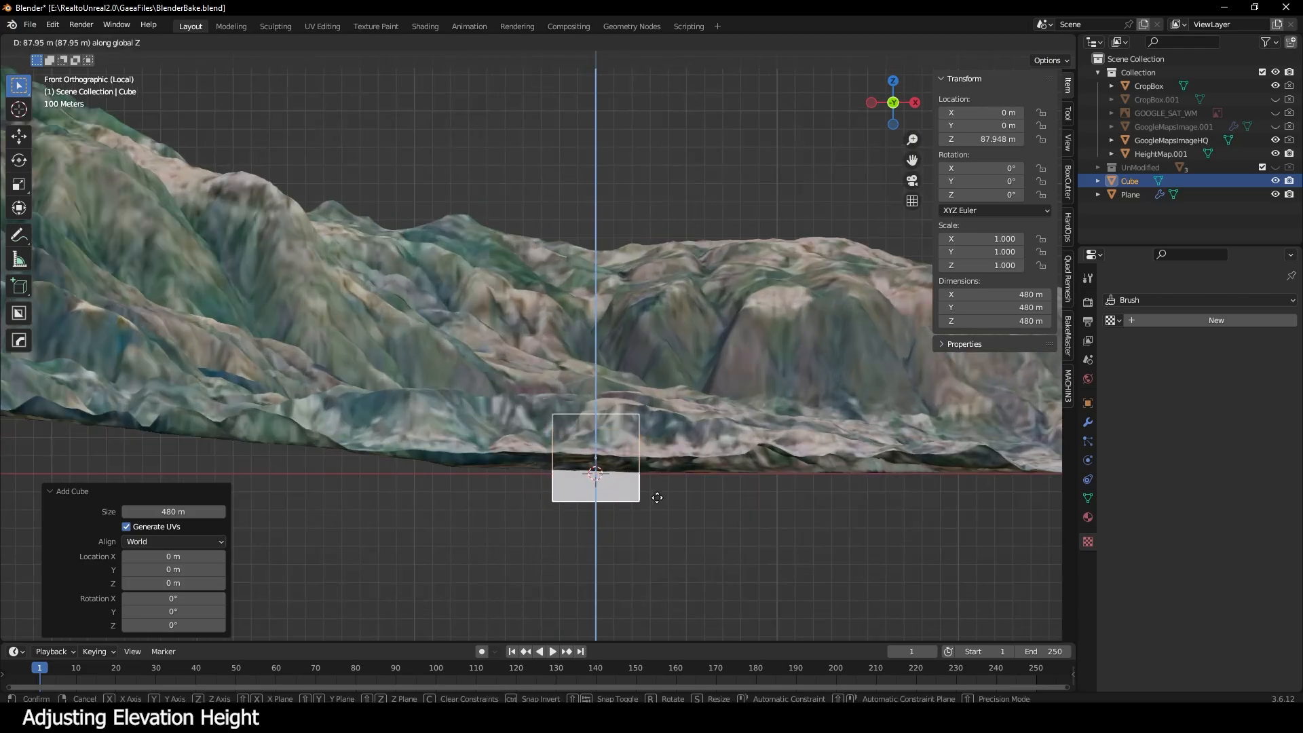
{"action": "left_click", "coordinate": [677, 447]}
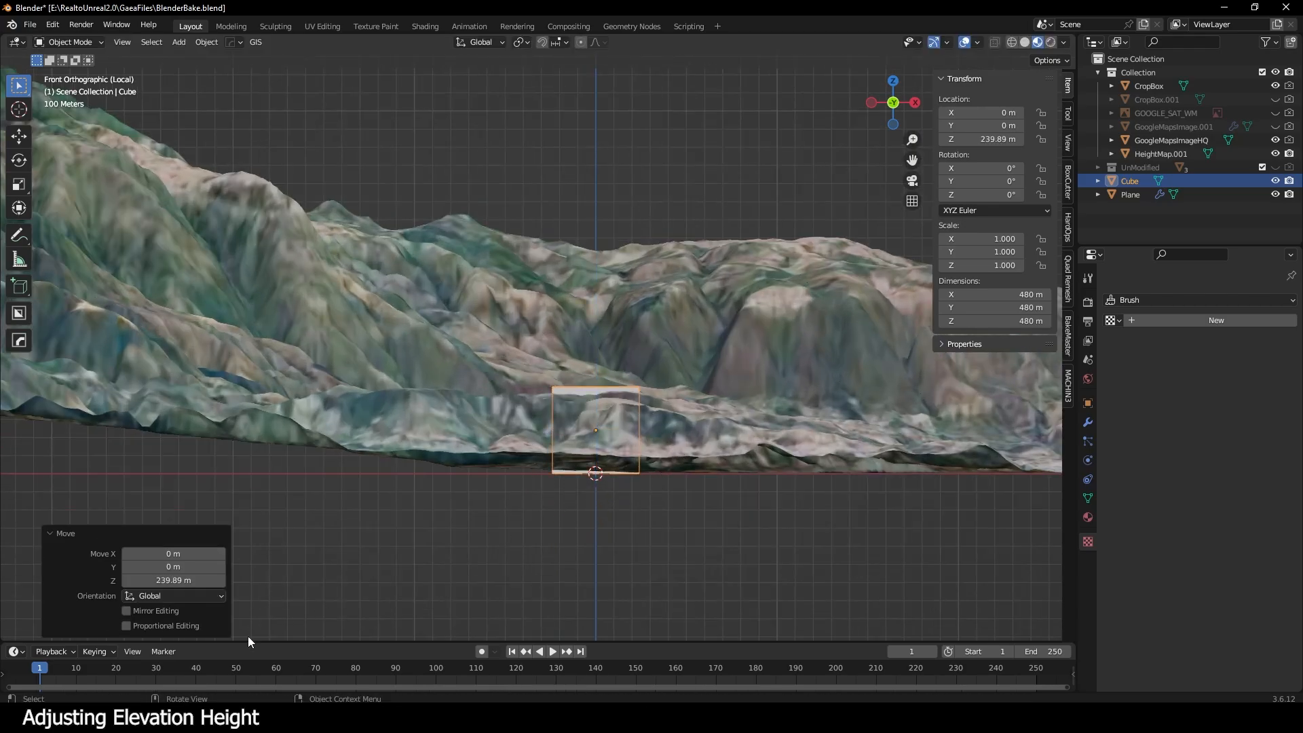
{"action": "left_click", "coordinate": [166, 581]}
{"action": "left_click_drag", "start_coordinate": [166, 581], "coordinate": [133, 590]}
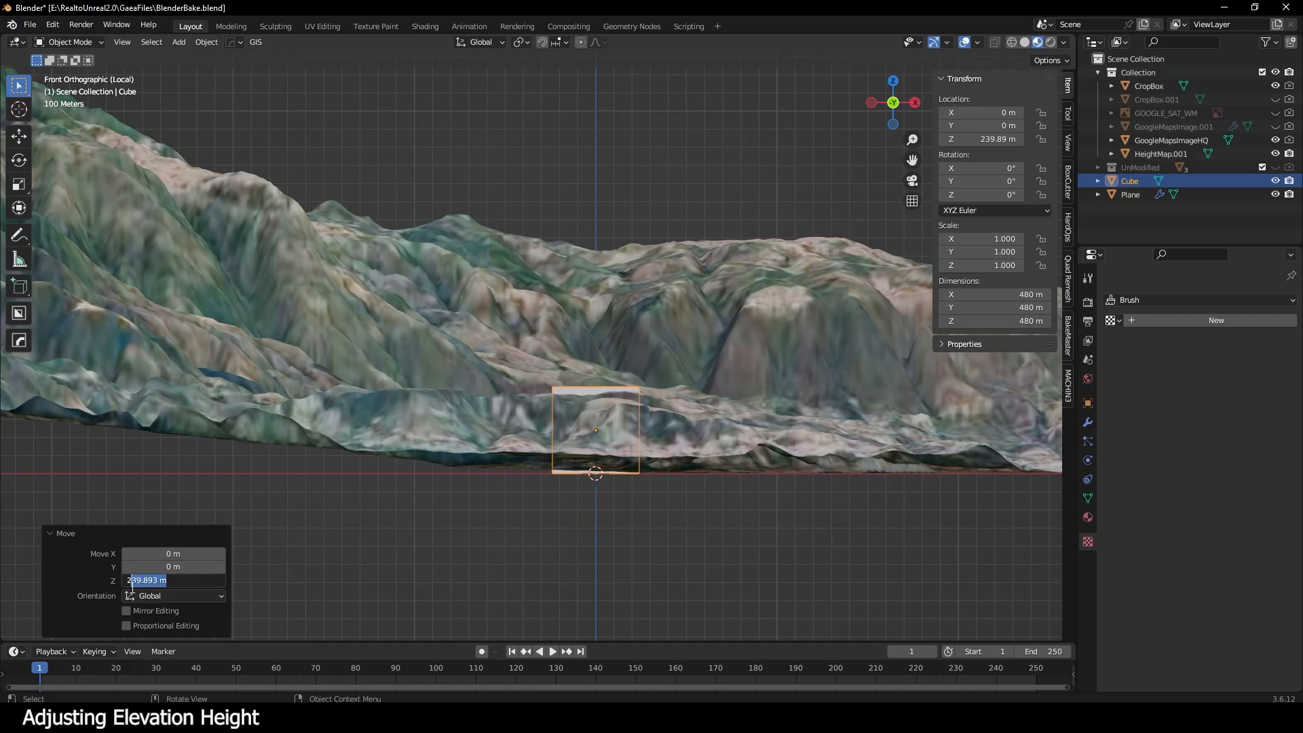
{"action": "type", "text": "40"}
{"action": "key", "text": "Return"}
- Move the cube horizontally over the sea beside the coastline, to about X 2924 m and Y 93 m
{"action": "middle_click_drag", "start_coordinate": [702, 360], "coordinate": [654, 448]}
{"action": "left_click", "coordinate": [894, 84]}
{"action": "key", "text": "g"}
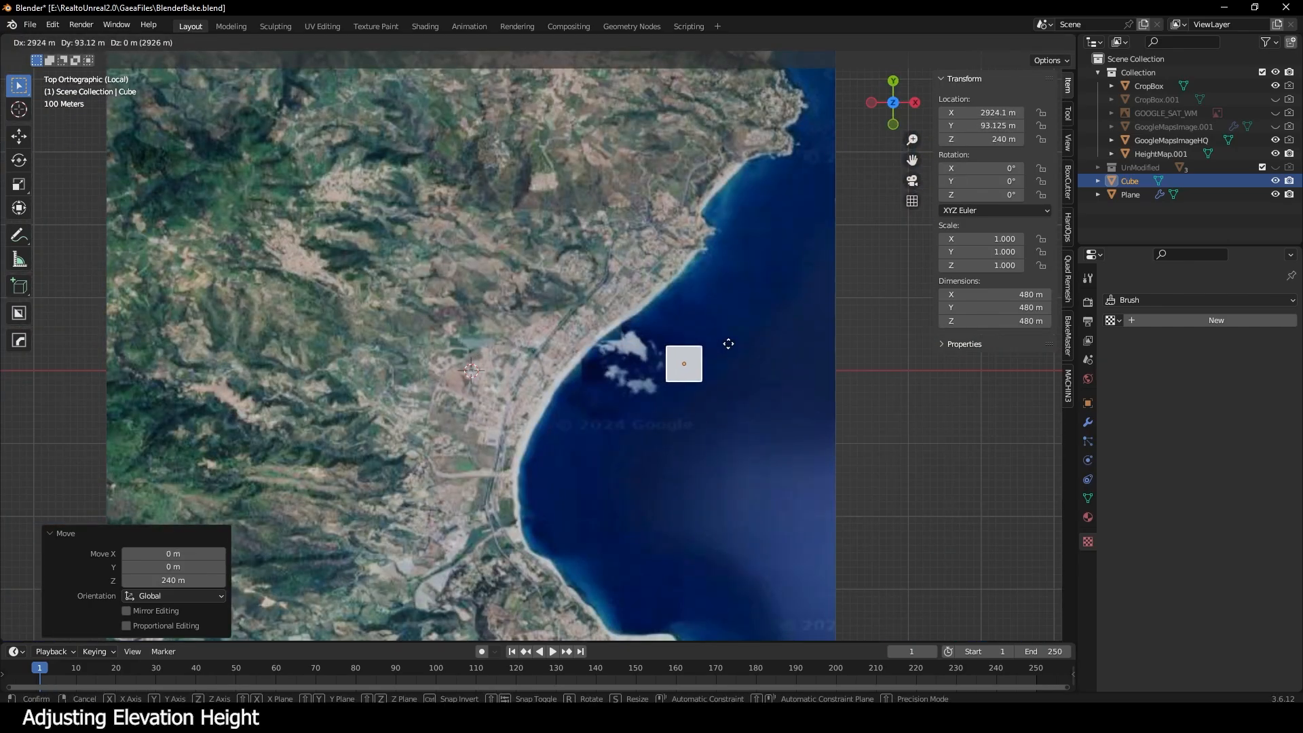
{"action": "left_click", "coordinate": [728, 343]}
{"action": "middle_click_drag", "start_coordinate": [728, 343], "coordinate": [630, 394]}
- Move the cube horizontally from the sea onto the inland hills as seen from above
{"action": "left_click", "coordinate": [895, 82]}
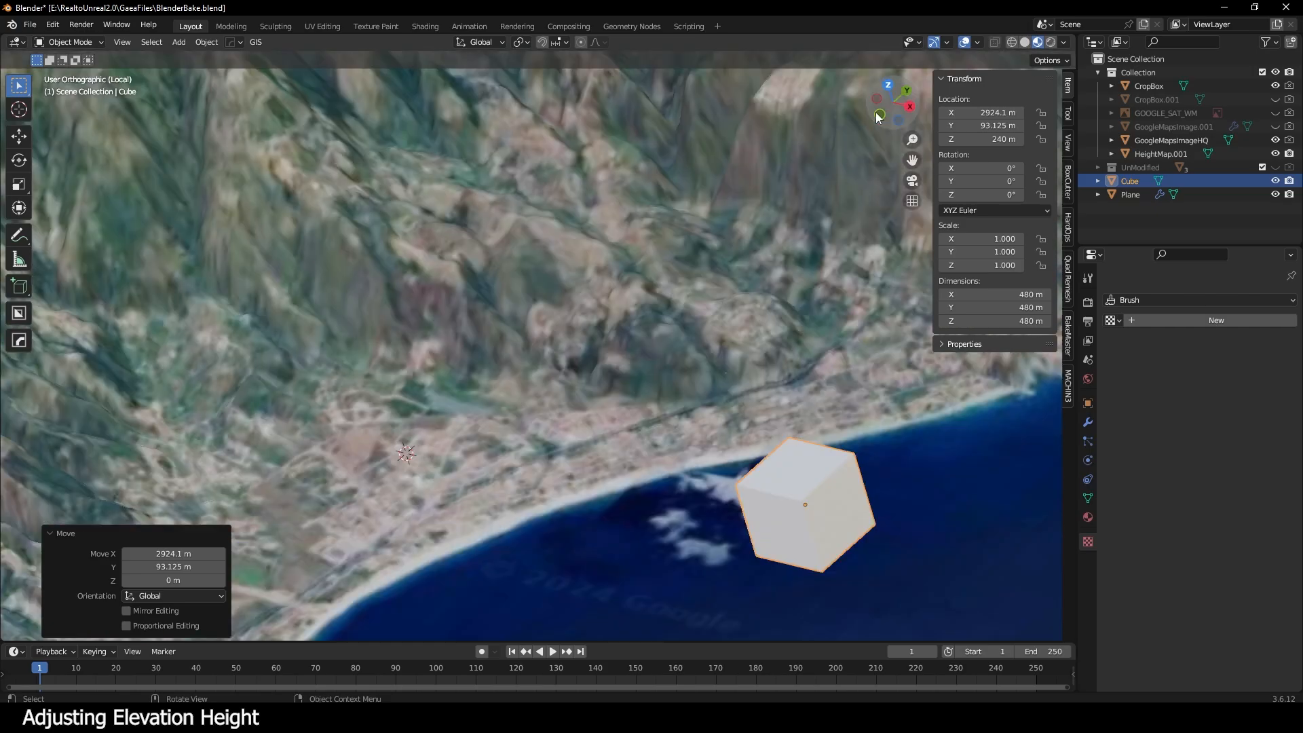
{"action": "scroll", "coordinate": [668, 341], "scroll_direction": "down", "scroll_amount": 5}
{"action": "middle_click_drag", "start_coordinate": [719, 380], "coordinate": [731, 492], "text": "shift"}
{"action": "key", "text": "g"}
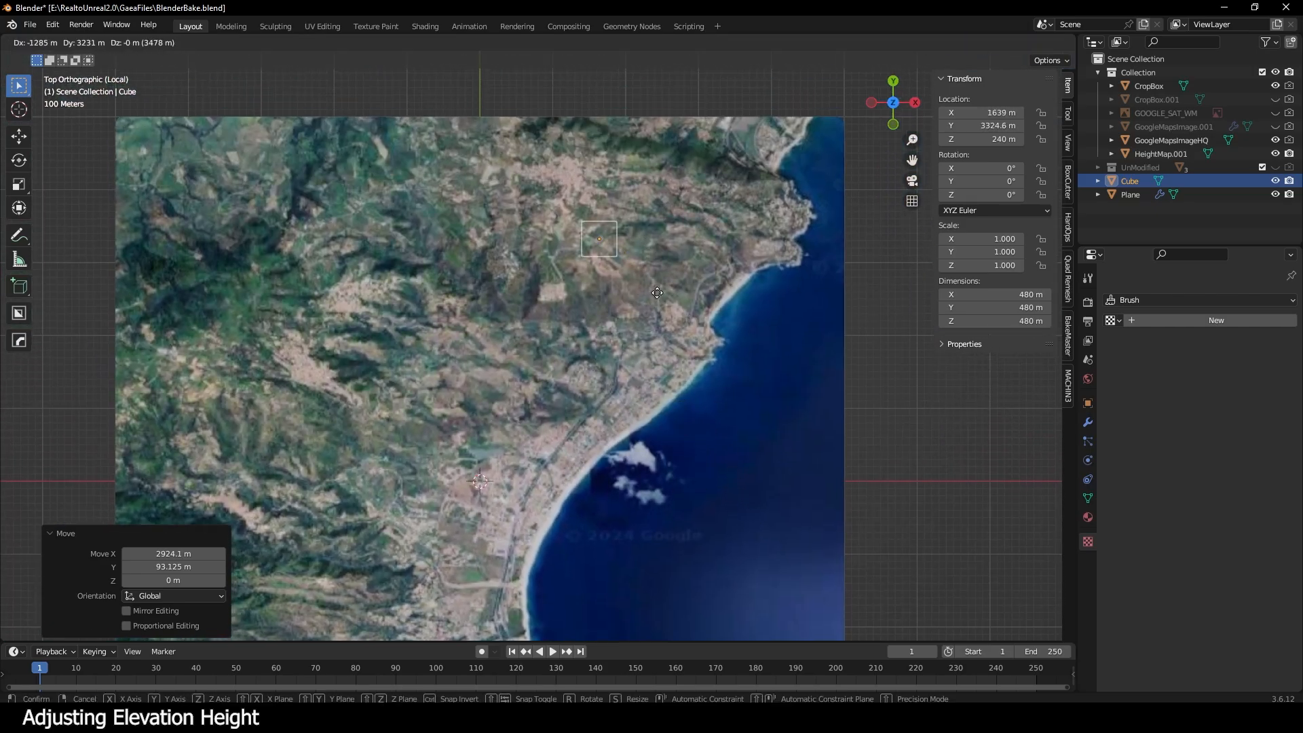
{"action": "left_click", "coordinate": [601, 404]}
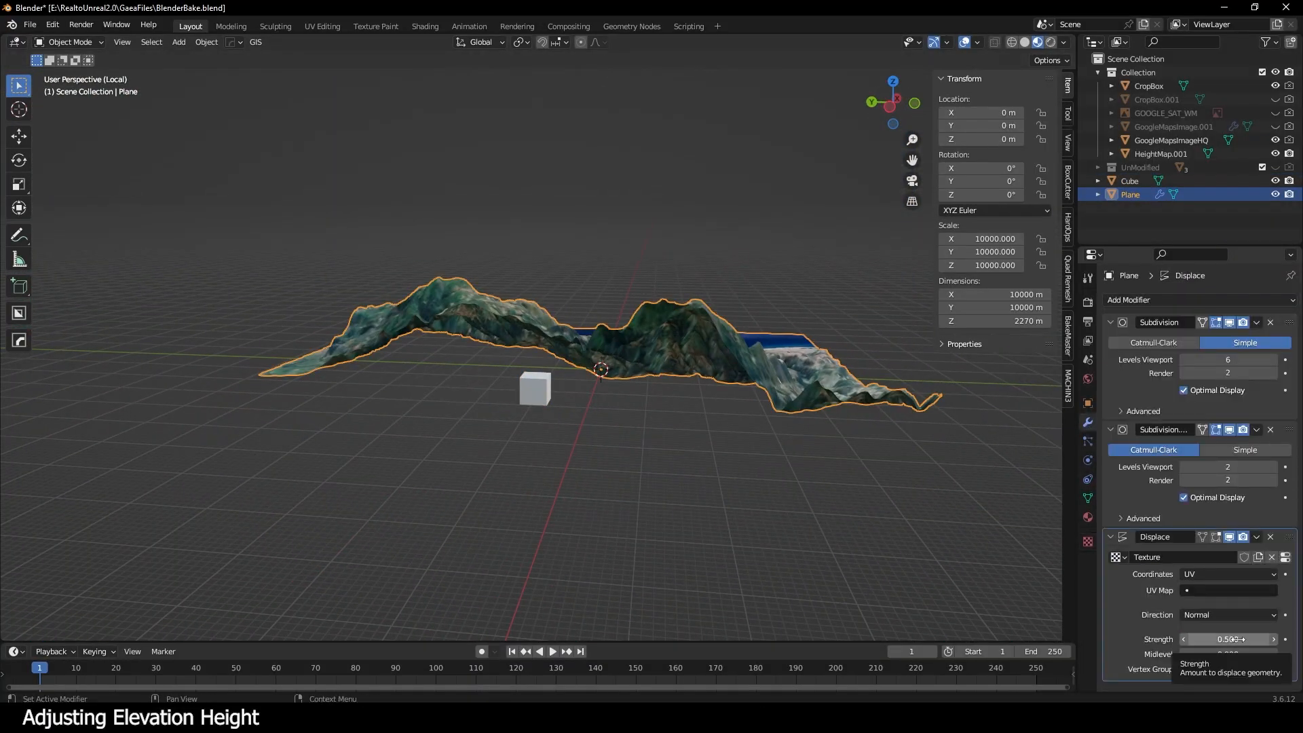
- Lower the terrain's Displace strength to 0.1, try 0.3 for comparison with the cube, and return to 0.1
{"action": "left_click_drag", "start_coordinate": [1238, 639], "coordinate": [1206, 639]}
{"action": "scroll", "coordinate": [499, 478], "scroll_direction": "up", "scroll_amount": 5}
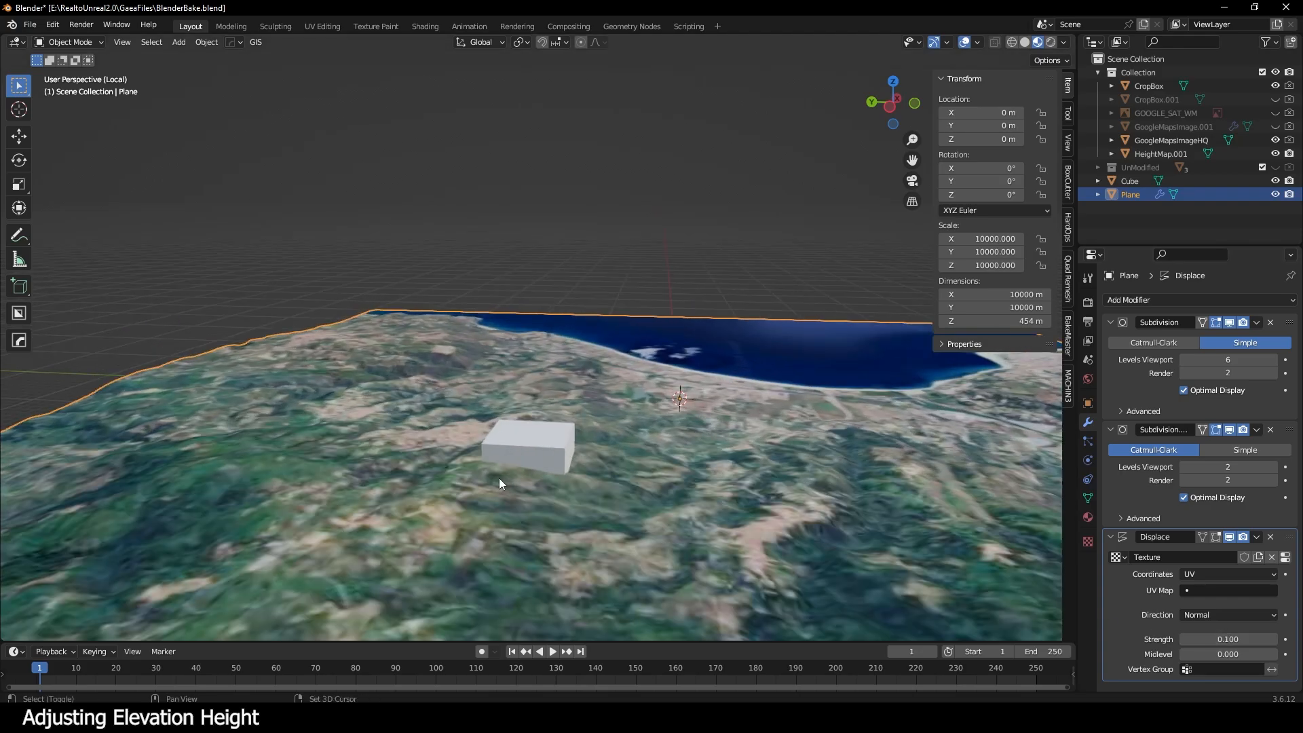
{"action": "middle_click_drag", "start_coordinate": [499, 478], "coordinate": [646, 417], "text": "shift"}
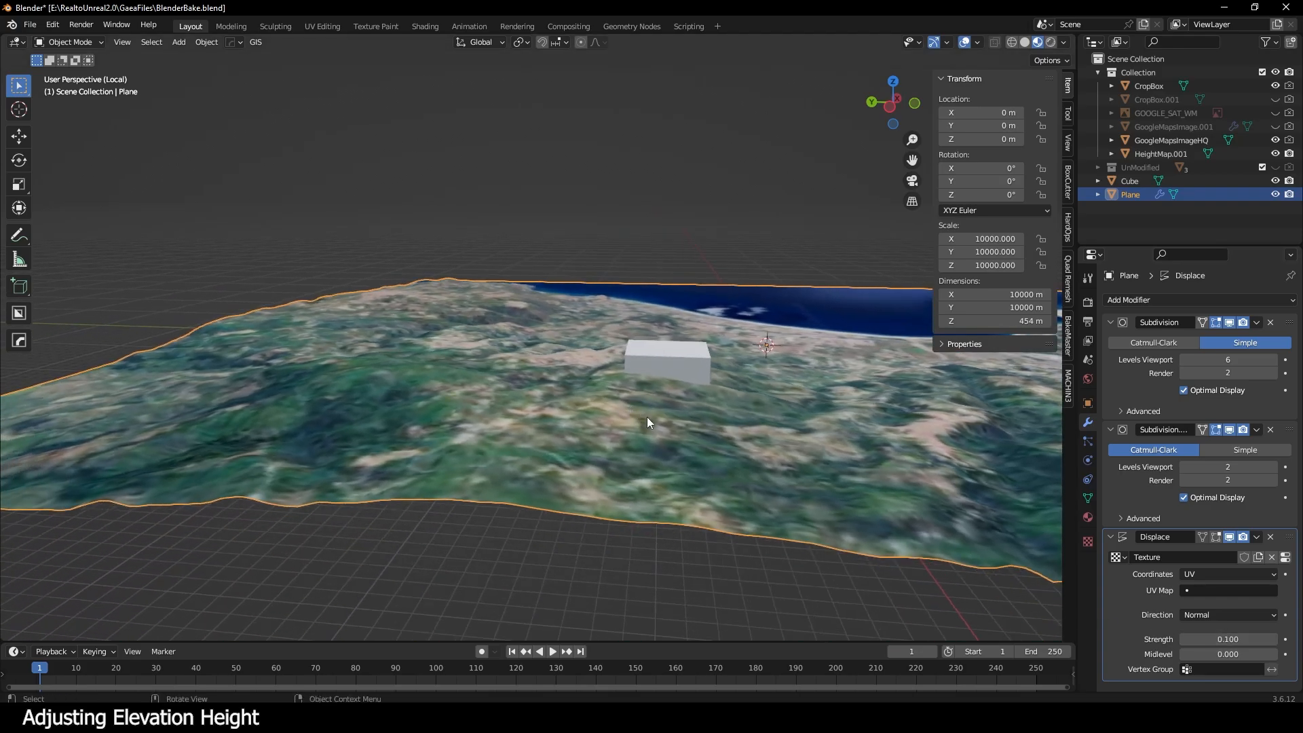
{"action": "left_click", "coordinate": [1273, 640]}
{"action": "left_click", "coordinate": [1273, 640]}
{"action": "left_click", "coordinate": [1186, 639]}
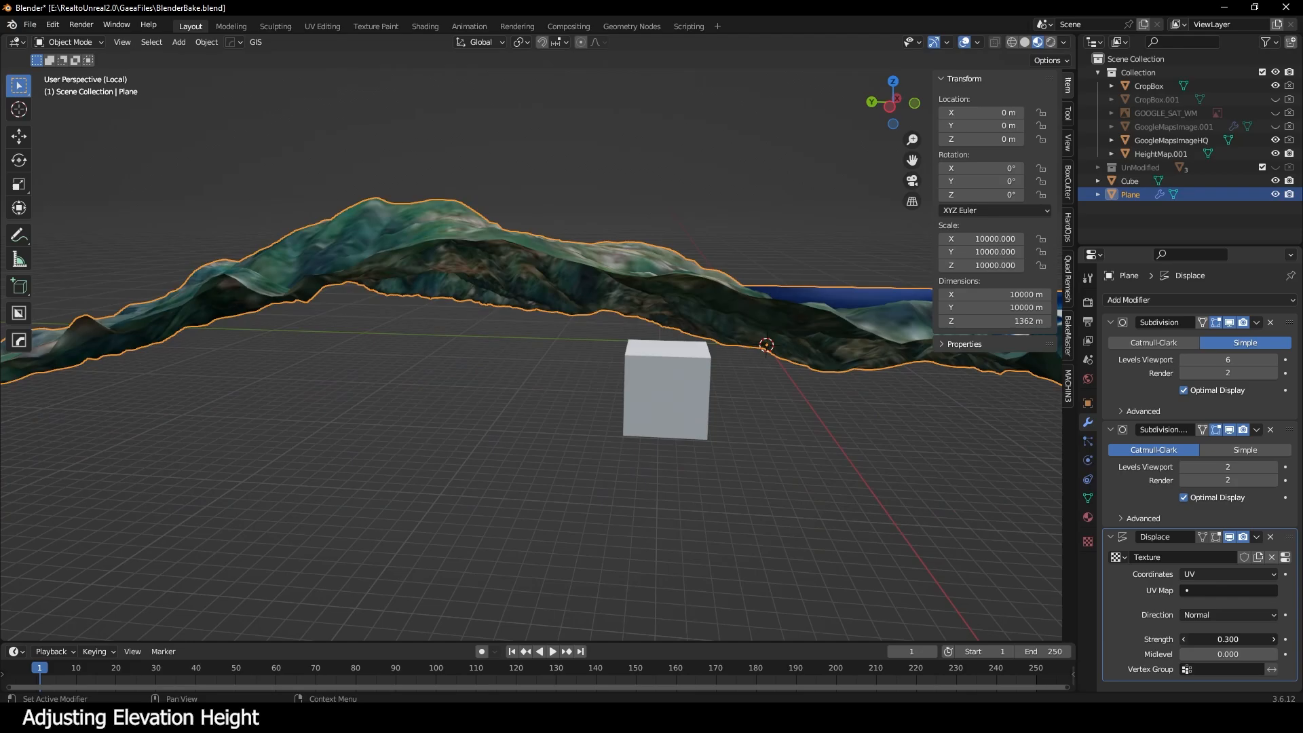
{"action": "left_click", "coordinate": [1187, 640]}
- Set the Displace modifier's strength to 0.15 and compare the hills with the reference cube
{"action": "left_click", "coordinate": [1215, 641]}
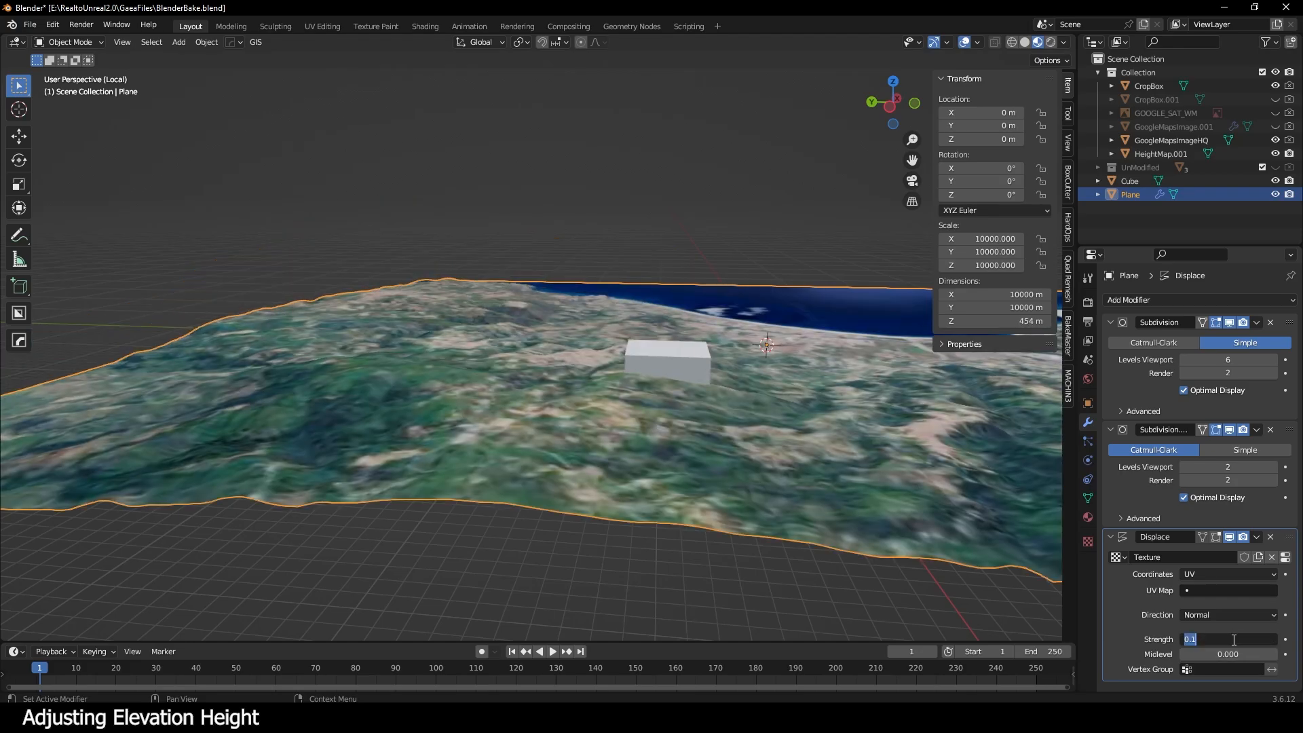
{"action": "left_click", "coordinate": [1199, 641]}
{"action": "type", "text": "5"}
{"action": "key", "text": "Return"}
{"action": "middle_click_drag", "start_coordinate": [835, 475], "coordinate": [596, 410]}
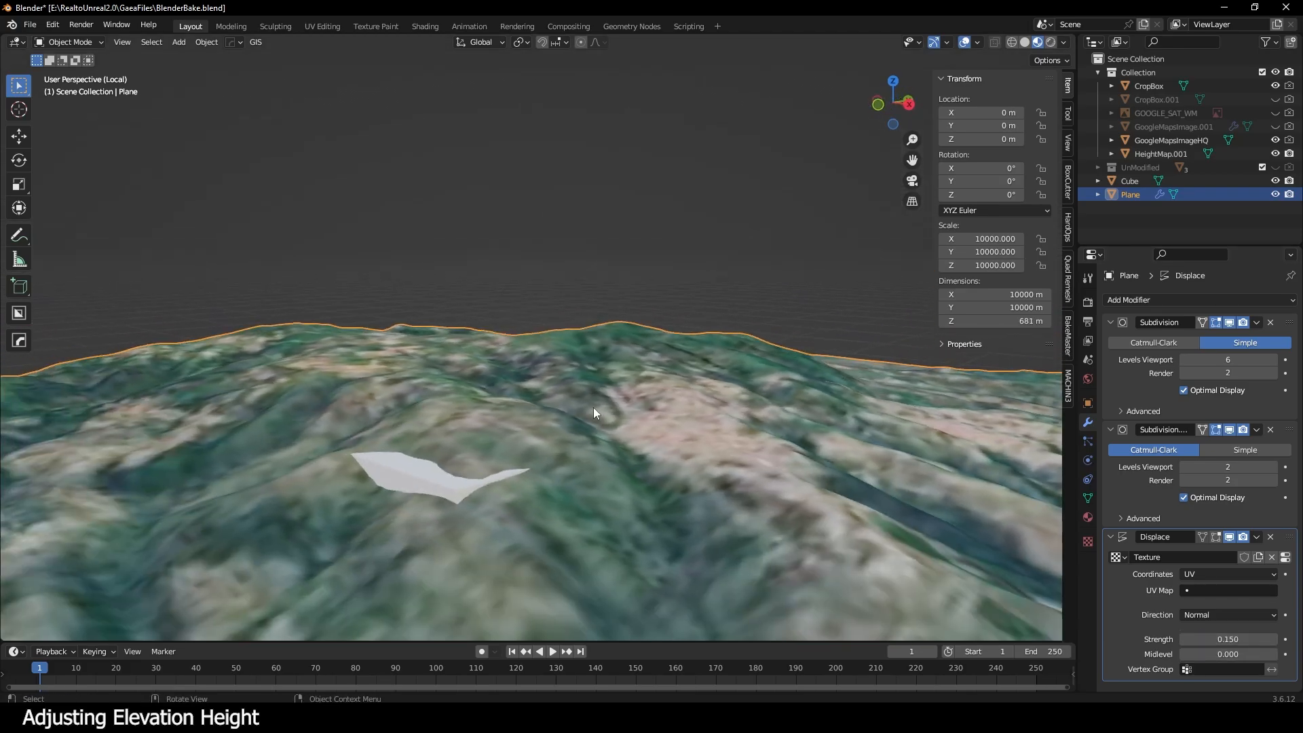
- Fine-tune the Displace modifier's strength by way of 0.14 and 0.13 to a final value of 0.132
{"action": "left_click", "coordinate": [1222, 640]}
{"action": "key", "text": "BackSpace"}
{"action": "type", "text": "4"}
{"action": "key", "text": "Return"}
{"action": "left_click_drag", "start_coordinate": [1228, 640], "coordinate": [1220, 640]}
{"action": "key", "text": "Right"}
{"action": "left_click", "coordinate": [1221, 641]}
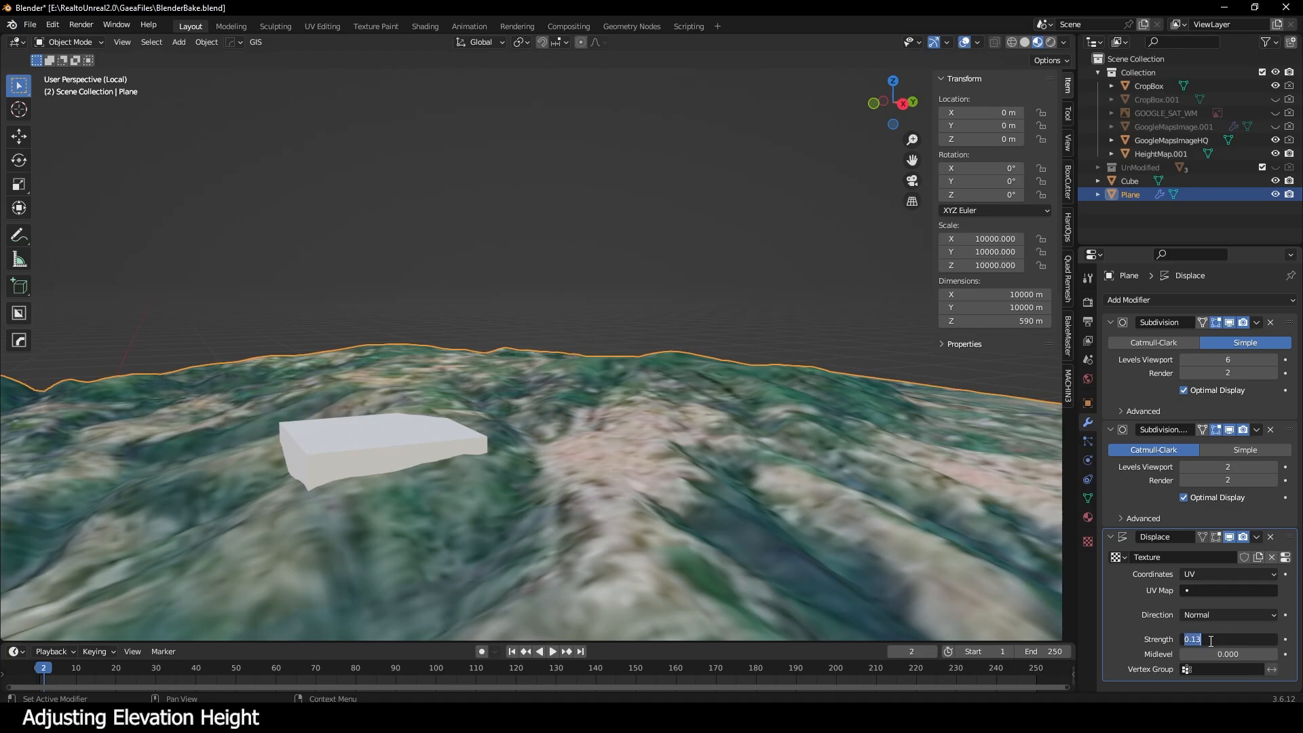
{"action": "key", "text": "Right"}
{"action": "type", "text": "2"}
{"action": "key", "text": "Return"}
- Compare the terrain around the reference cube with the contour elevations on the Google Maps terrain layer
{"action": "middle_click_drag", "start_coordinate": [232, 395], "coordinate": [713, 484]}
{"action": "key", "text": "KP_7"}
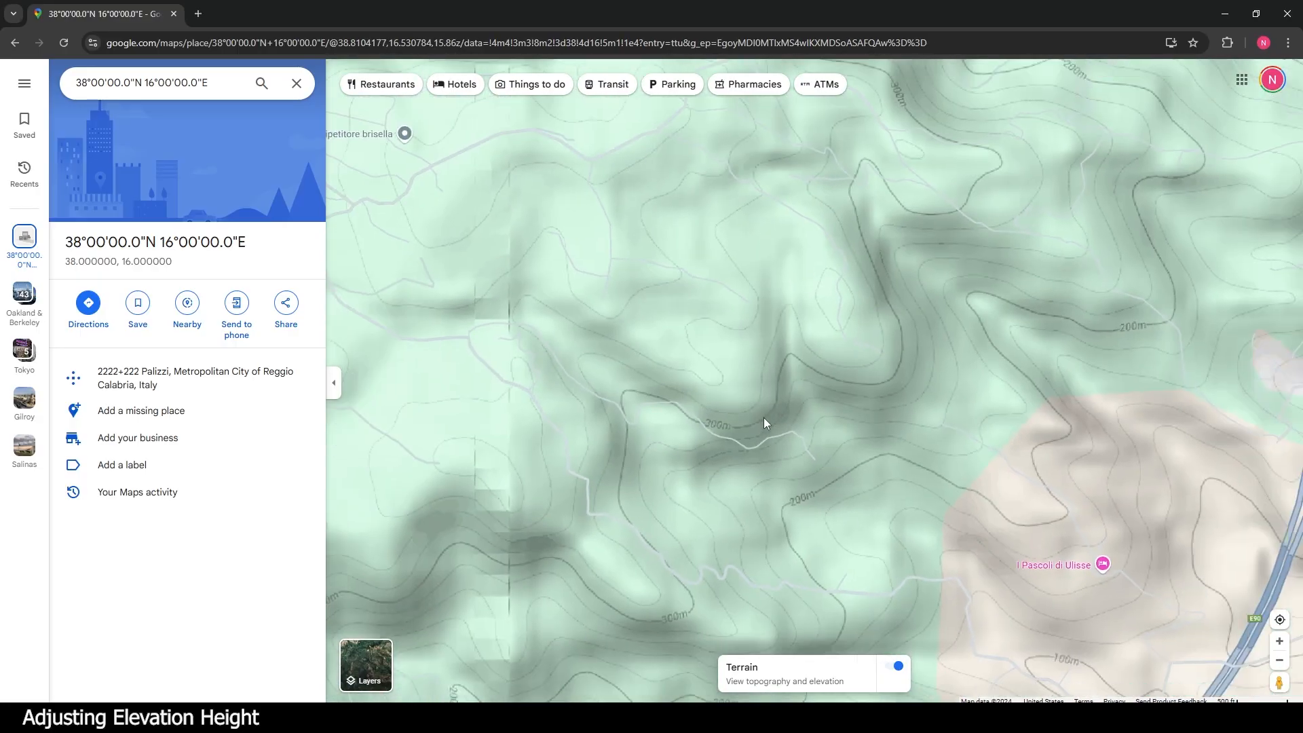
{"action": "scroll", "coordinate": [764, 417], "scroll_direction": "down", "scroll_amount": 5}
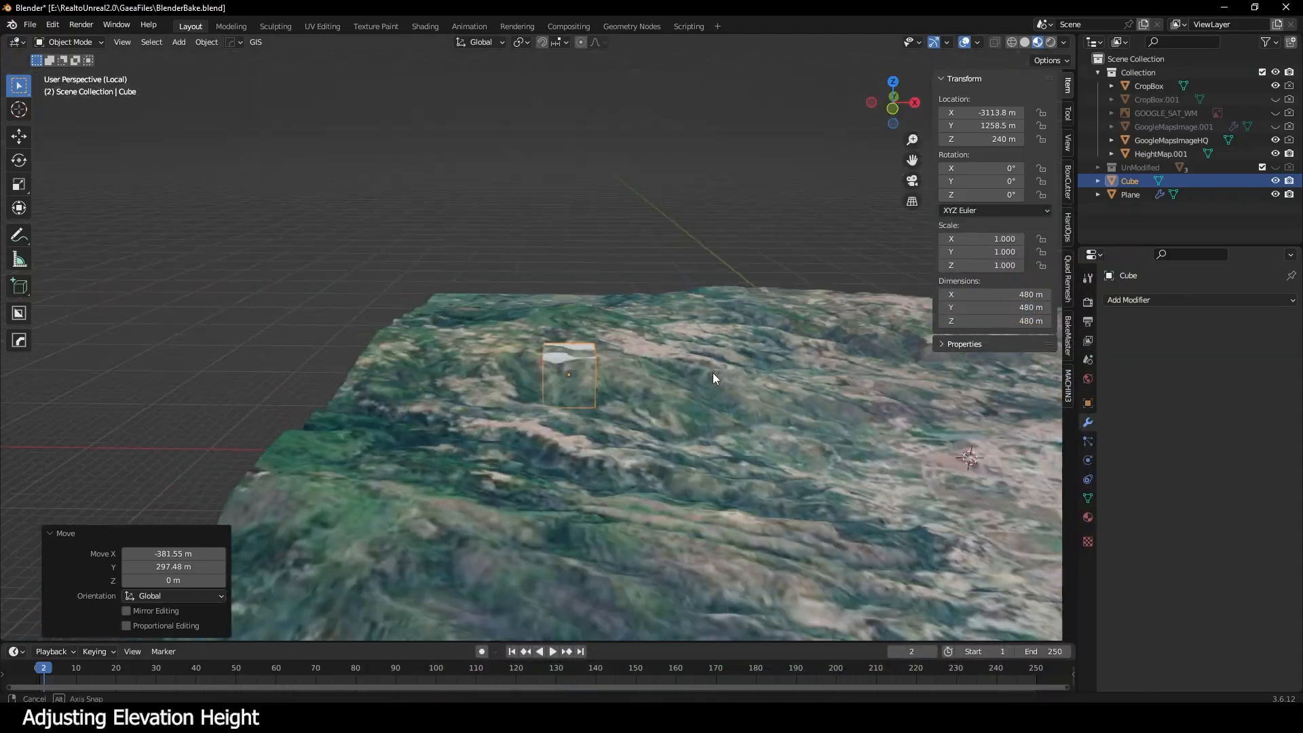
- Delete the reference cube and select the terrain plane
{"action": "middle_click_drag", "start_coordinate": [713, 372], "coordinate": [672, 438]}
{"action": "key", "text": "x"}
{"action": "left_click", "coordinate": [622, 396]}
{"action": "left_click", "coordinate": [656, 334]}
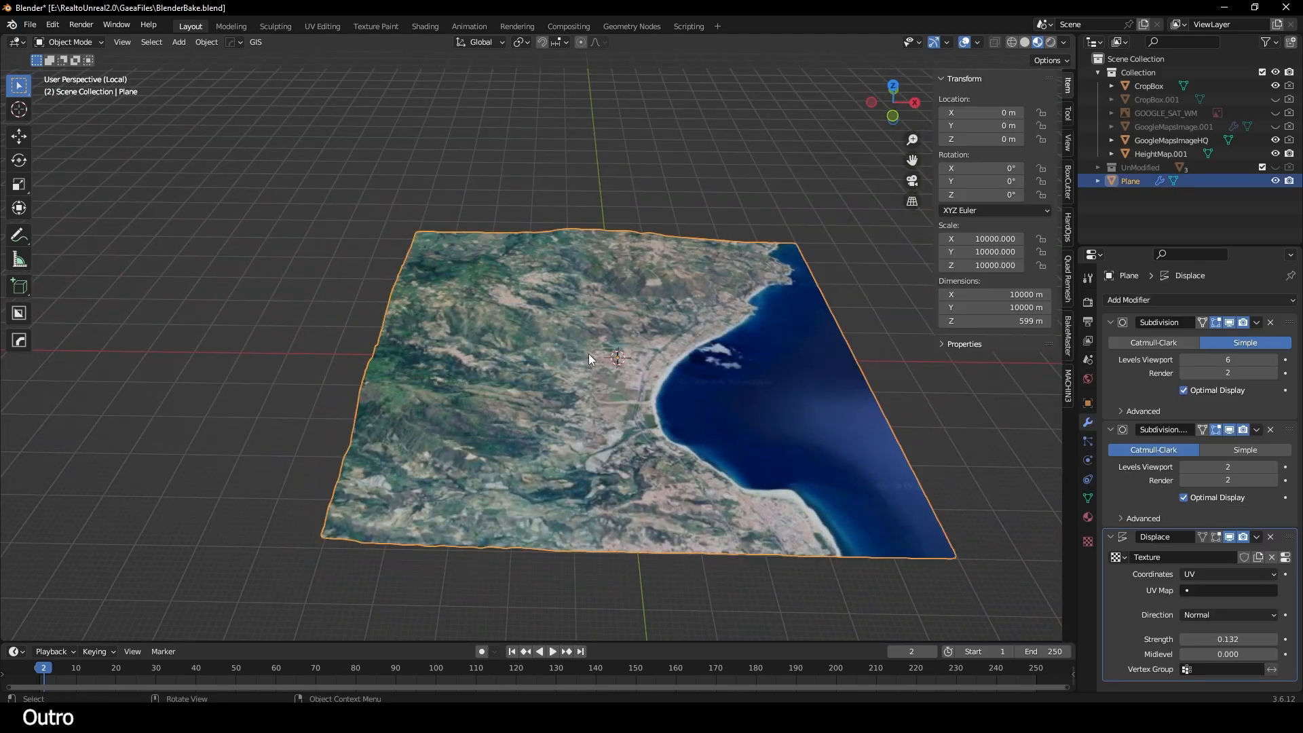